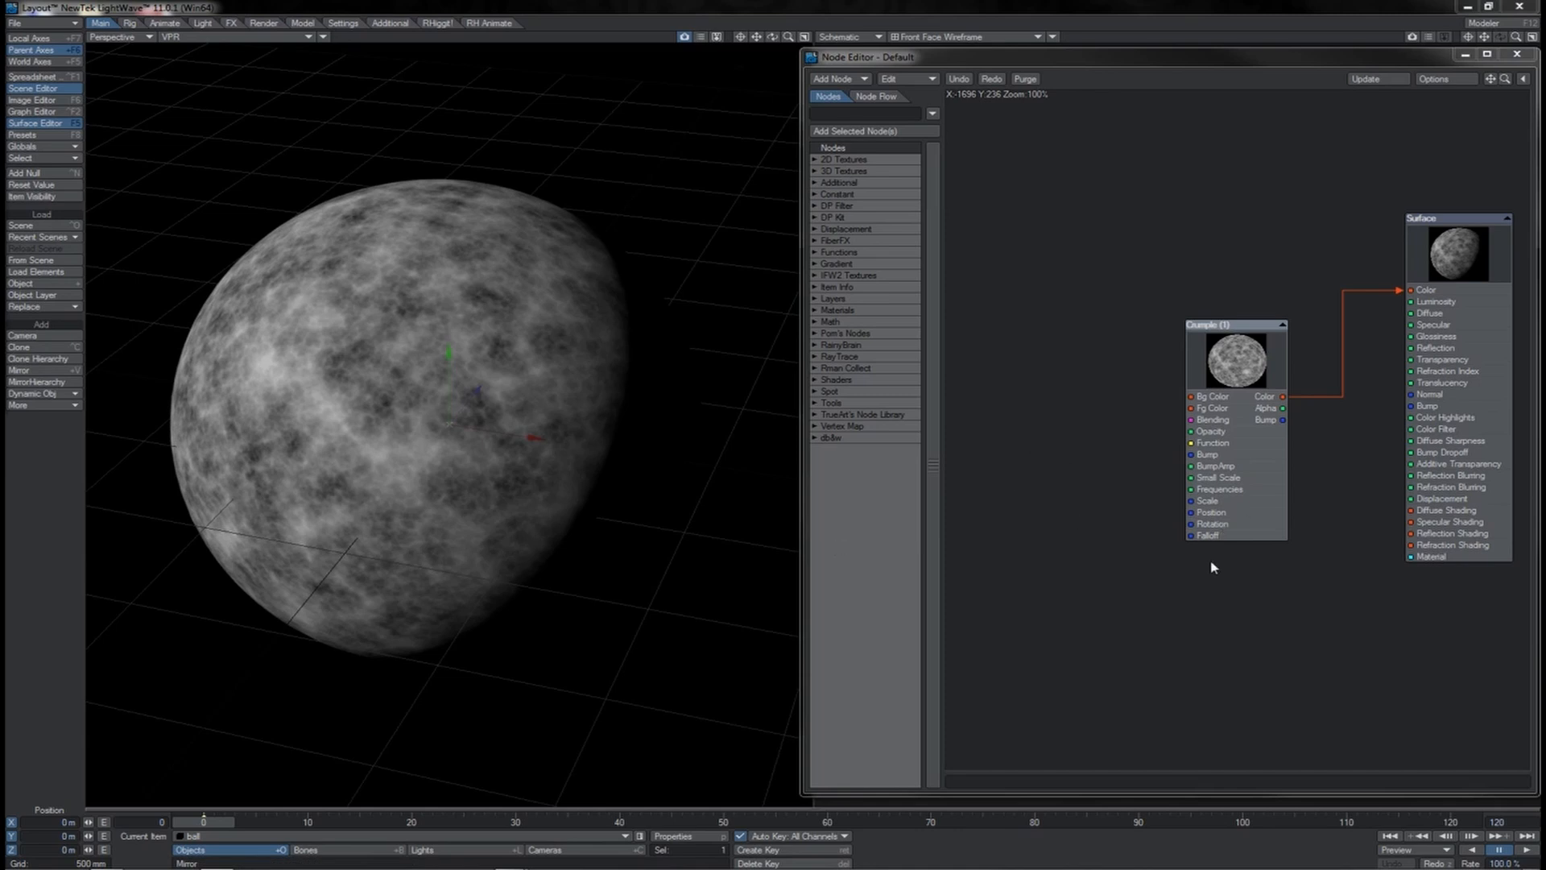
# Step: Add an Item Info node beside the Crumple texture node and move the Surface node slightly down
pyautogui.hotkey('alt', 'Tab')
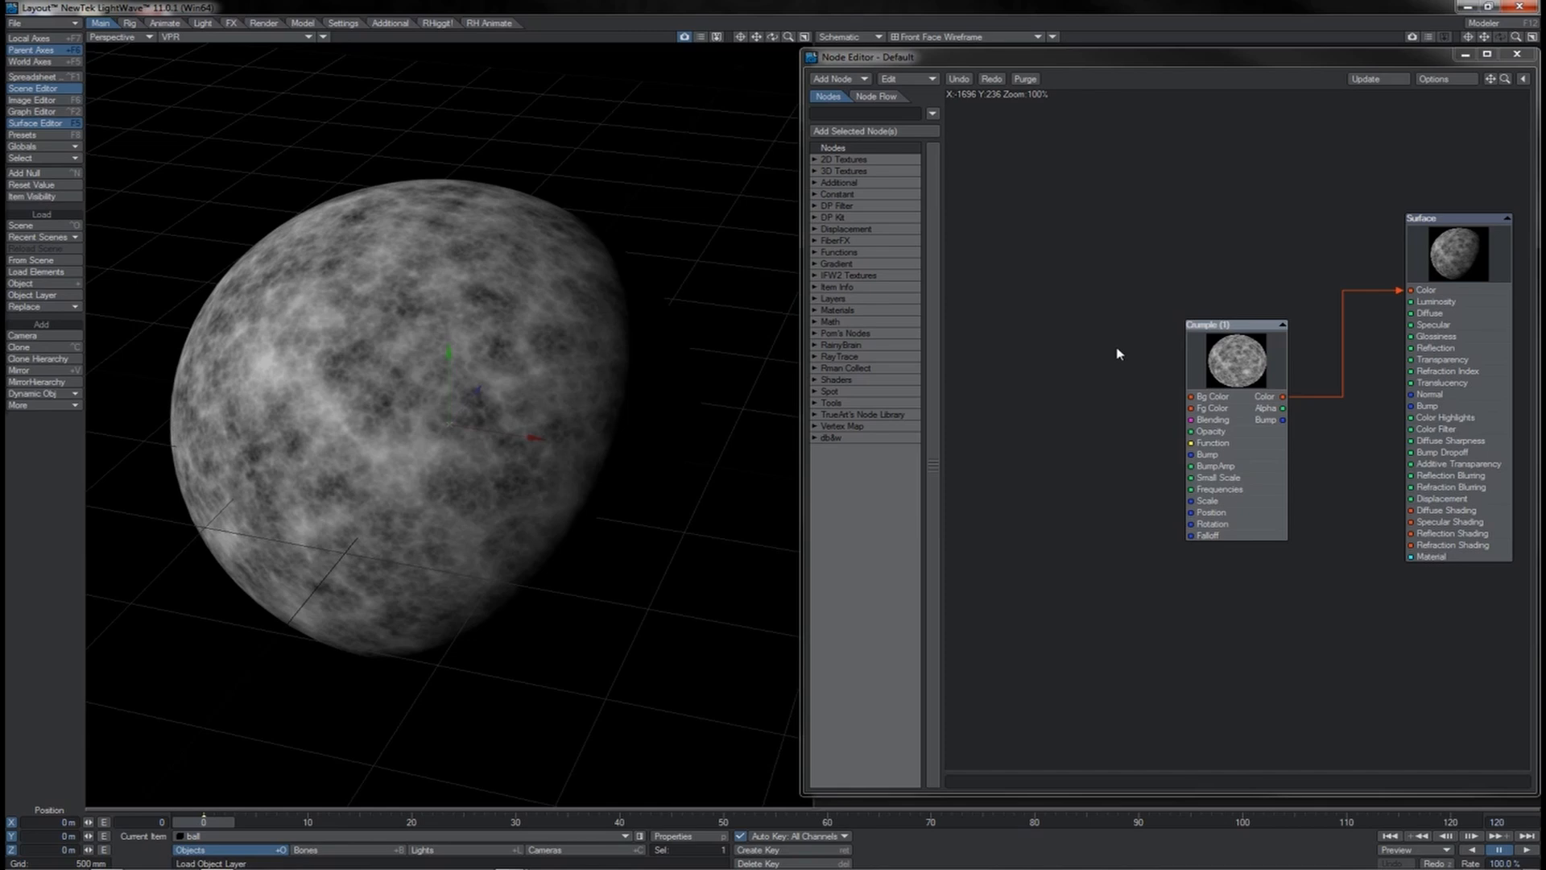
pyautogui.moveTo(844, 322); pyautogui.dragTo(1034, 397)
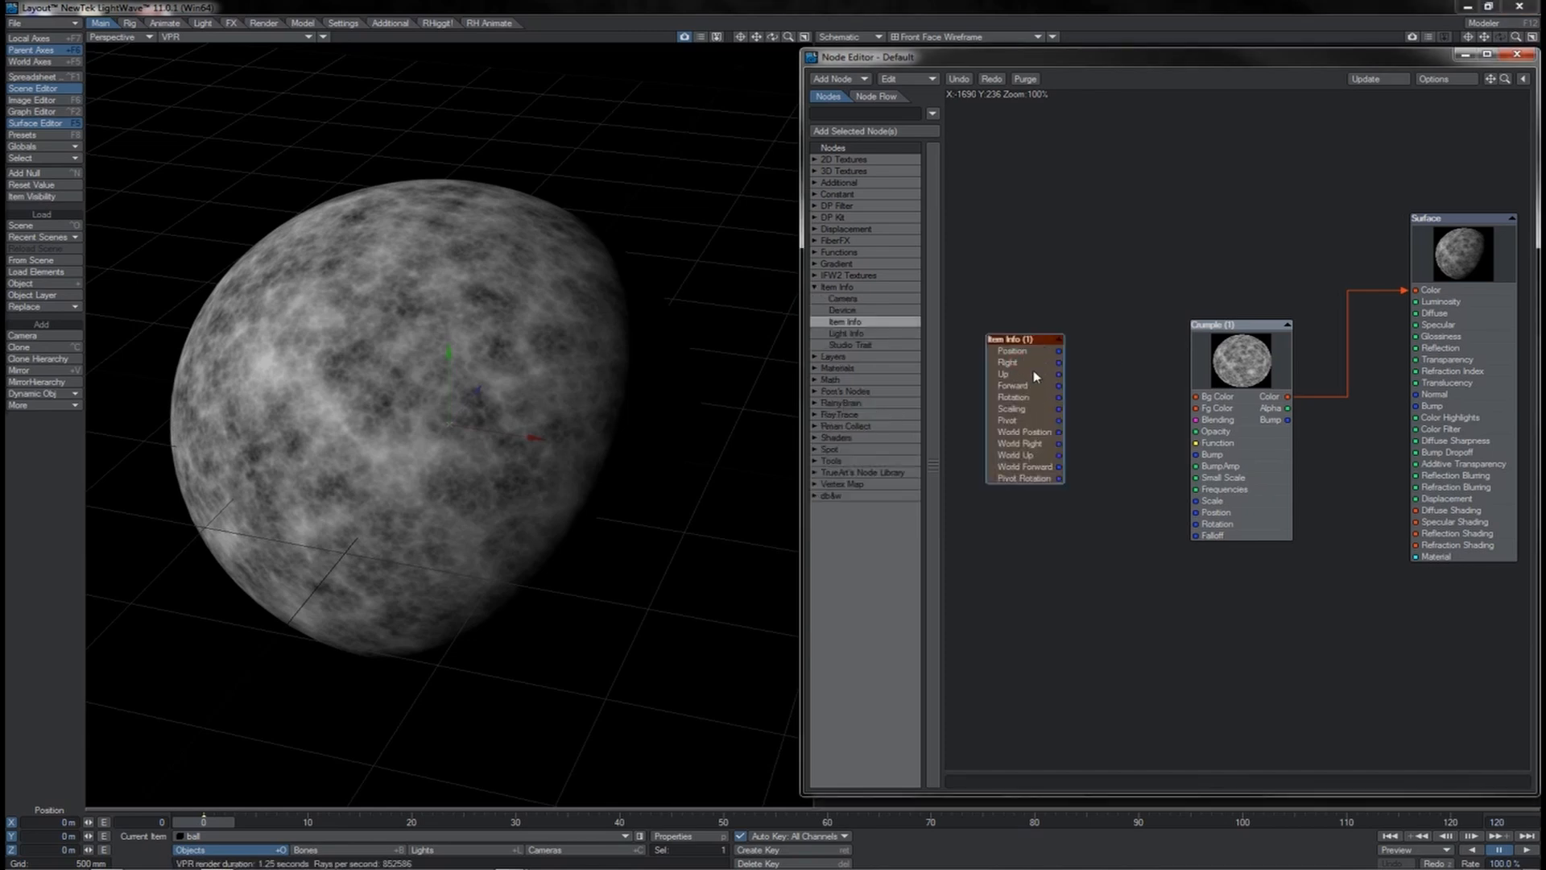
pyautogui.moveTo(1059, 352); pyautogui.dragTo(1109, 355)
pyautogui.moveTo(1059, 432); pyautogui.dragTo(1126, 456)
pyautogui.moveTo(1462, 334)
pyautogui.mouseDown()
pyautogui.moveTo(1476, 343)
pyautogui.moveTo(1460, 368)
pyautogui.moveTo(1462, 354)
pyautogui.mouseUp()
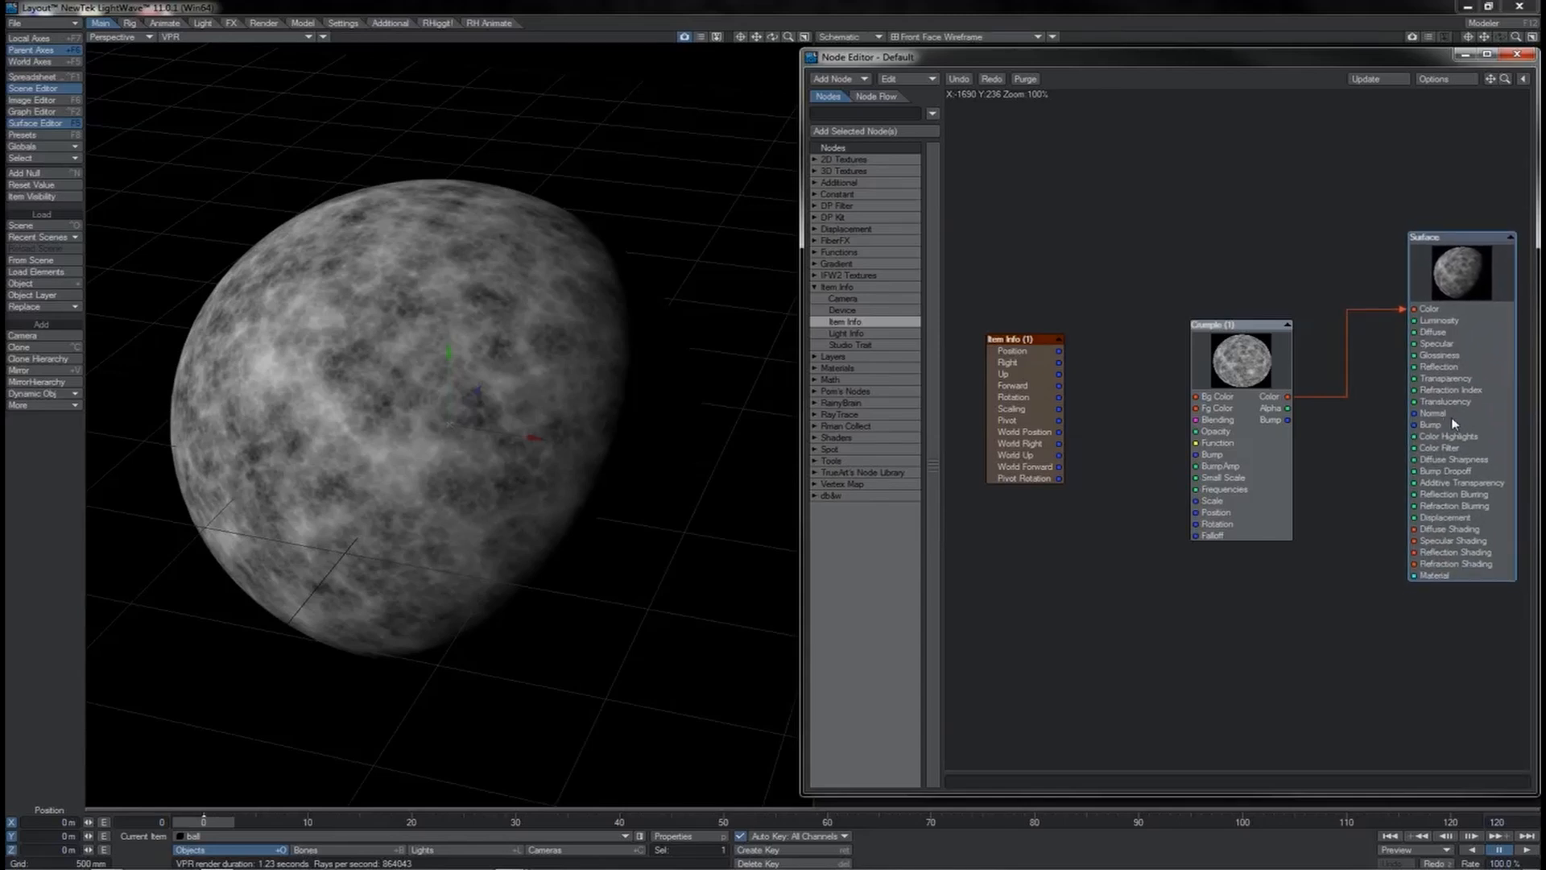
pyautogui.moveTo(1455, 422)
pyautogui.mouseDown()
pyautogui.moveTo(1445, 431)
pyautogui.moveTo(1459, 419)
pyautogui.mouseUp()
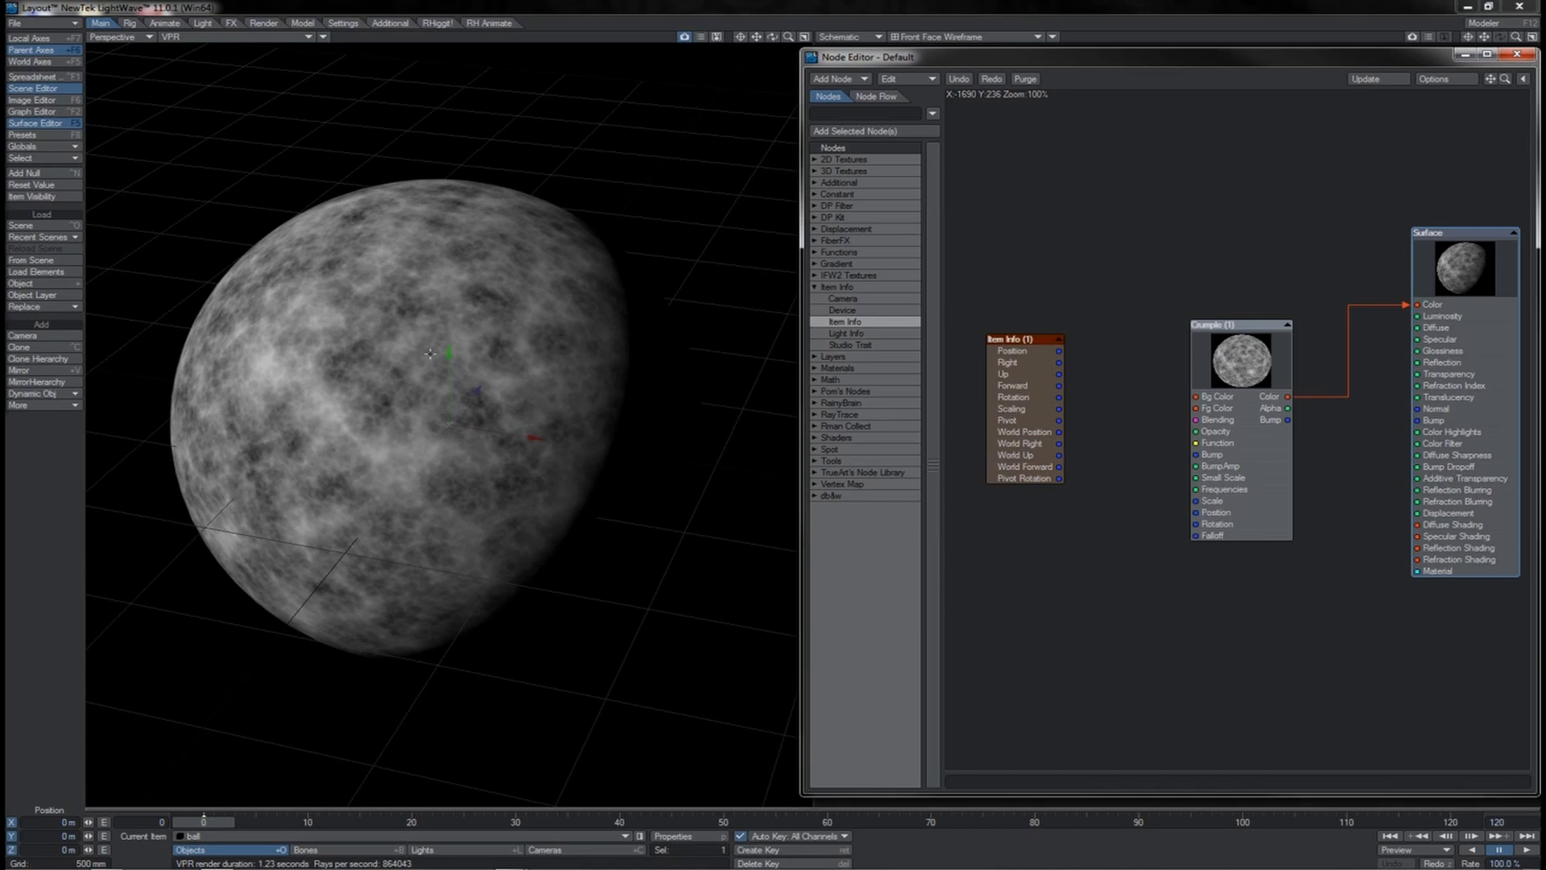
pyautogui.rightClick(1467, 327)
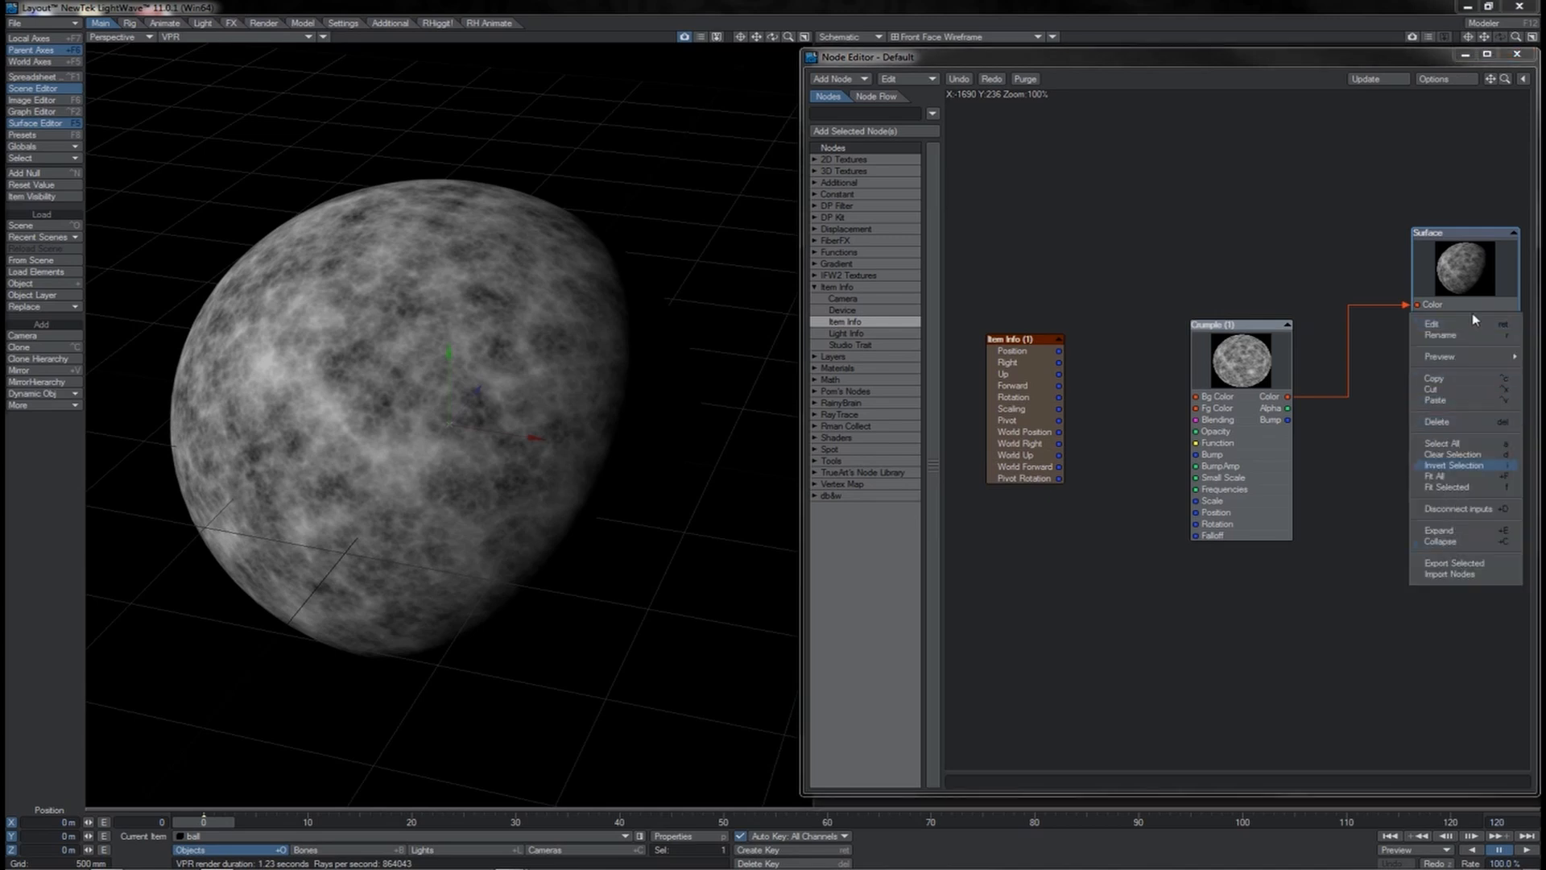
pyautogui.click(1329, 248)
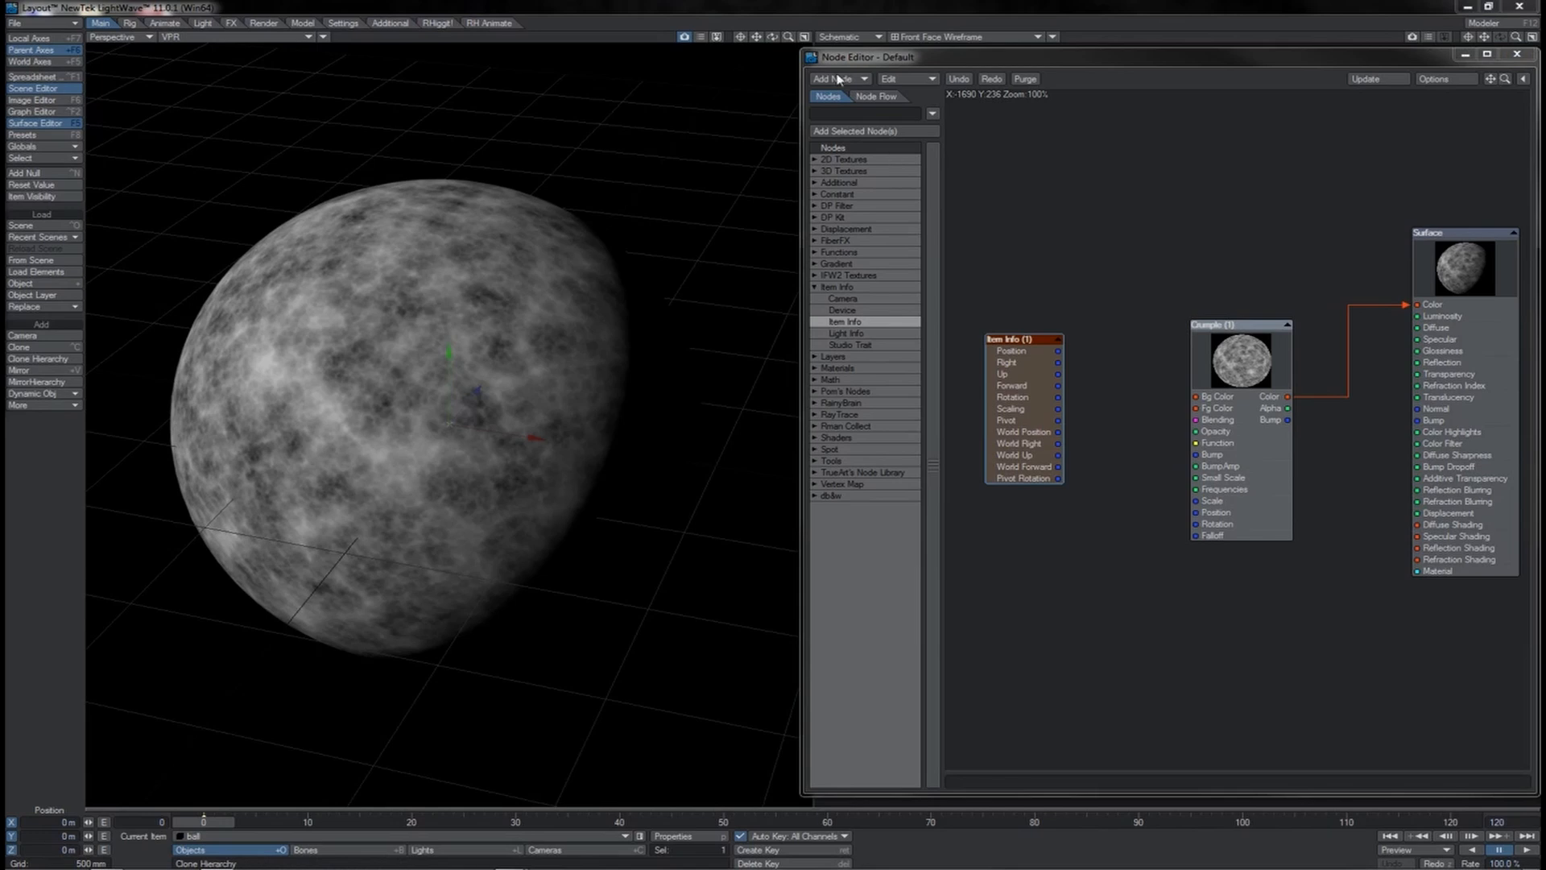
# Step: Try a Position Z value of 2 m on the Crumple texture
pyautogui.moveTo(789, 37); pyautogui.dragTo(821, 432)
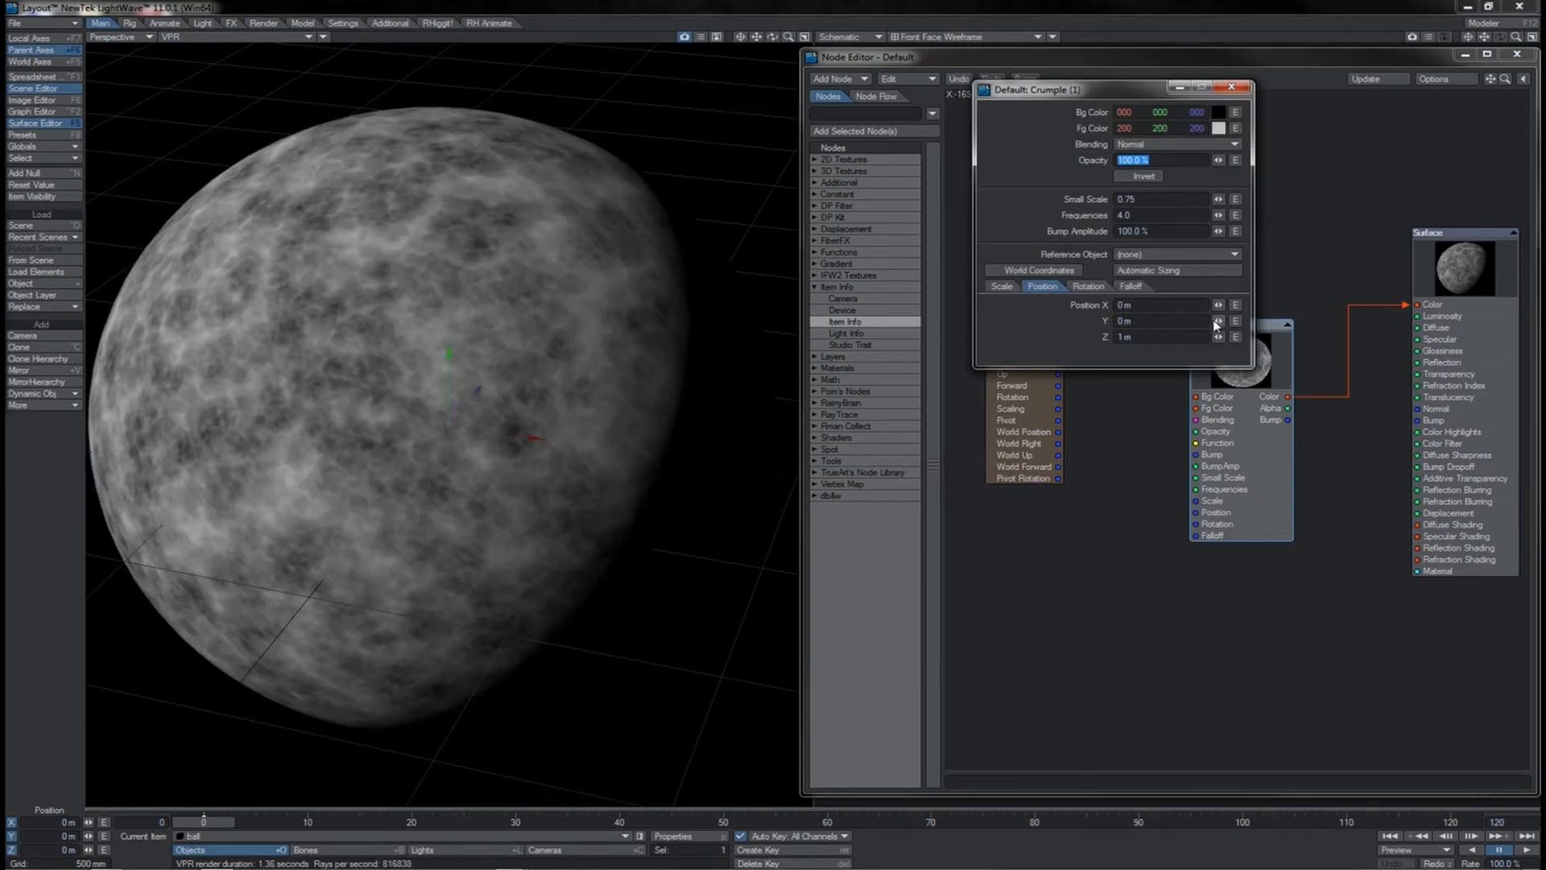
pyautogui.click(1159, 337)
pyautogui.write('2')
pyautogui.press('Return')
# Step: Enable World Coordinates on the Crumple texture and test it by moving the ball and undoing the move
pyautogui.moveTo(654, 465); pyautogui.dragTo(682, 422)
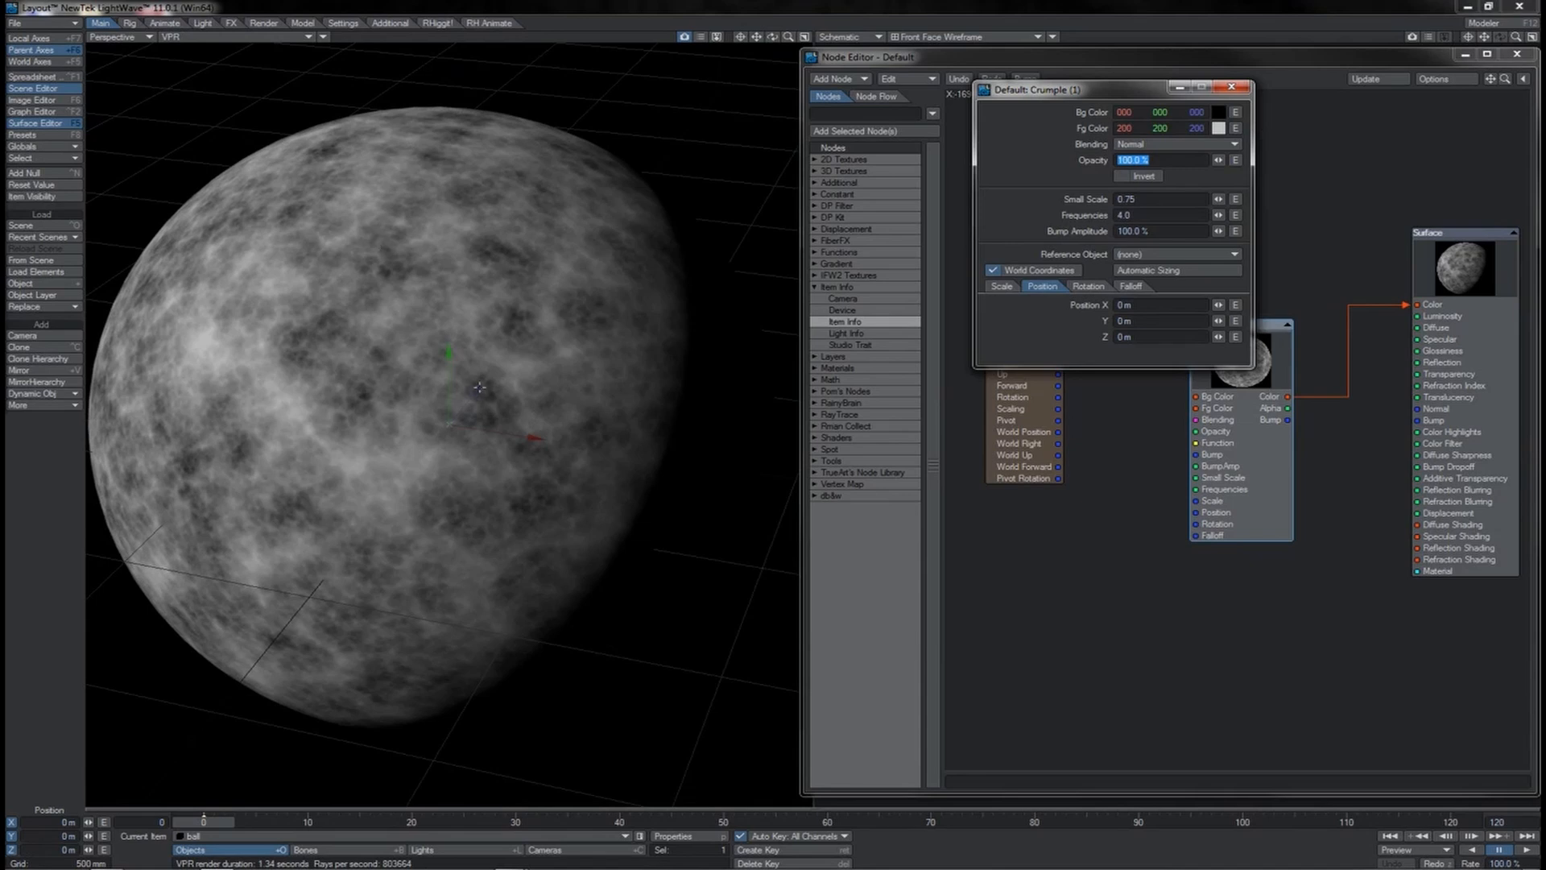
pyautogui.moveTo(478, 390); pyautogui.dragTo(498, 364)
pyautogui.hotkey('ctrl', 'z')
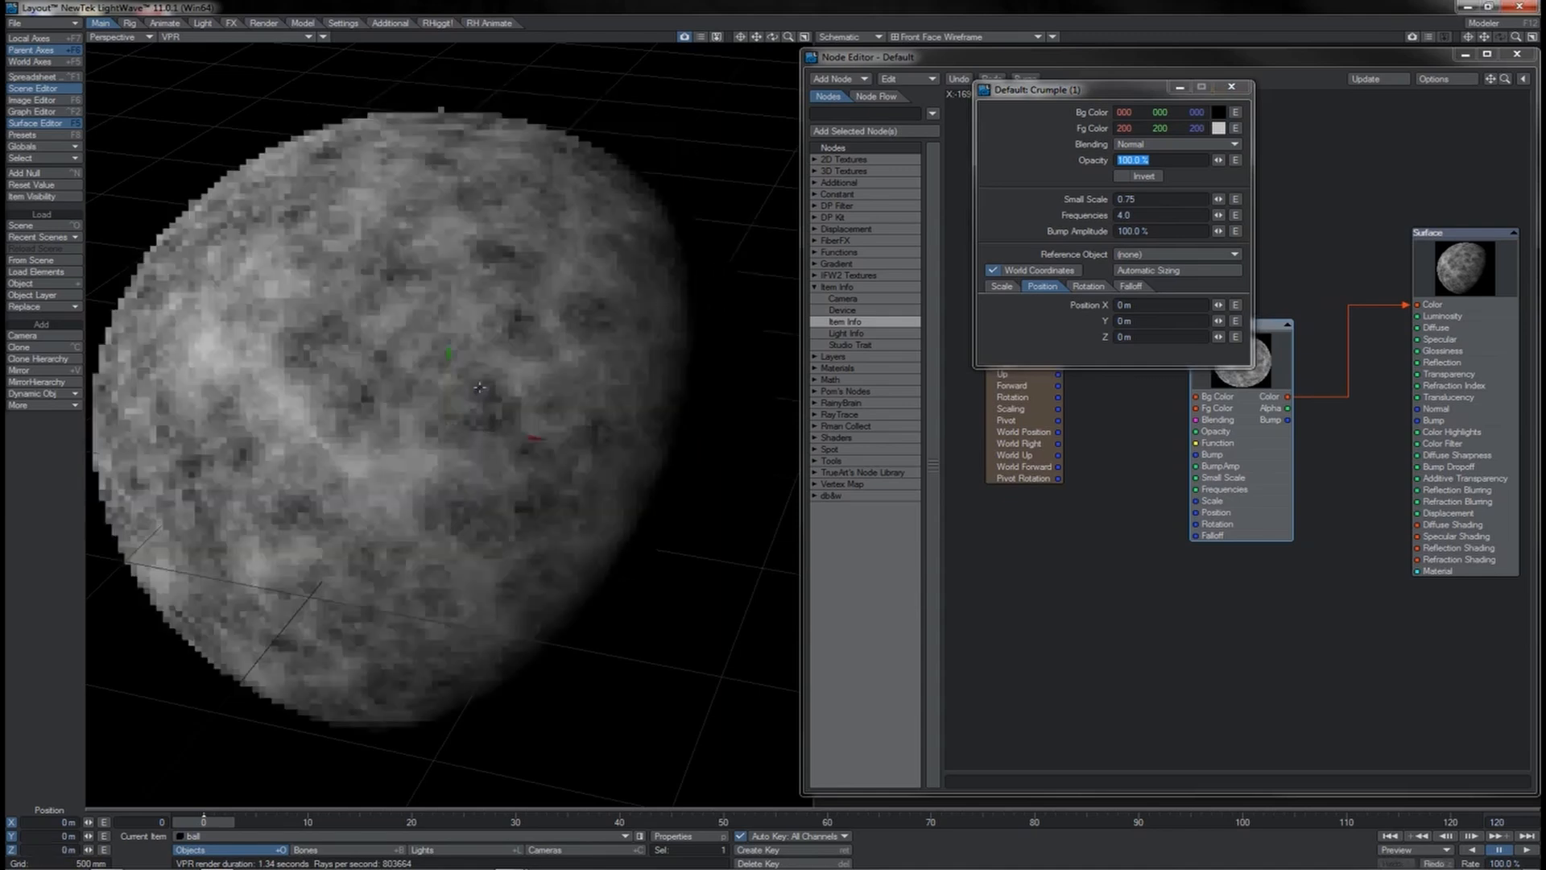
pyautogui.moveTo(478, 395); pyautogui.dragTo(533, 332)
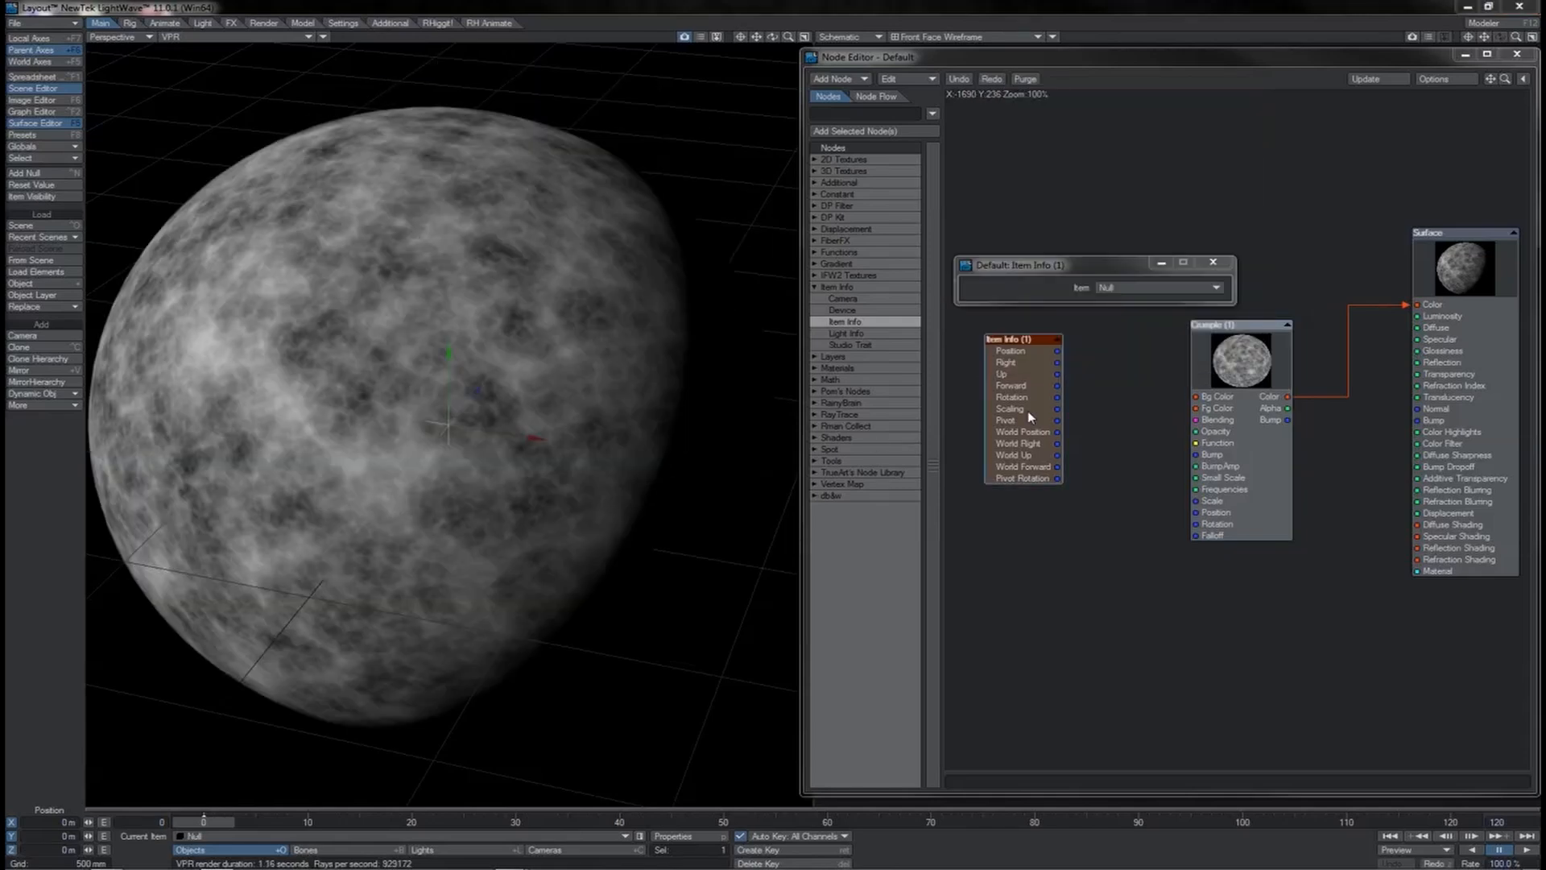
# Step: Connect the Item Info Position output to the Crumple Position input and test it by moving the ball
pyautogui.click(1213, 262)
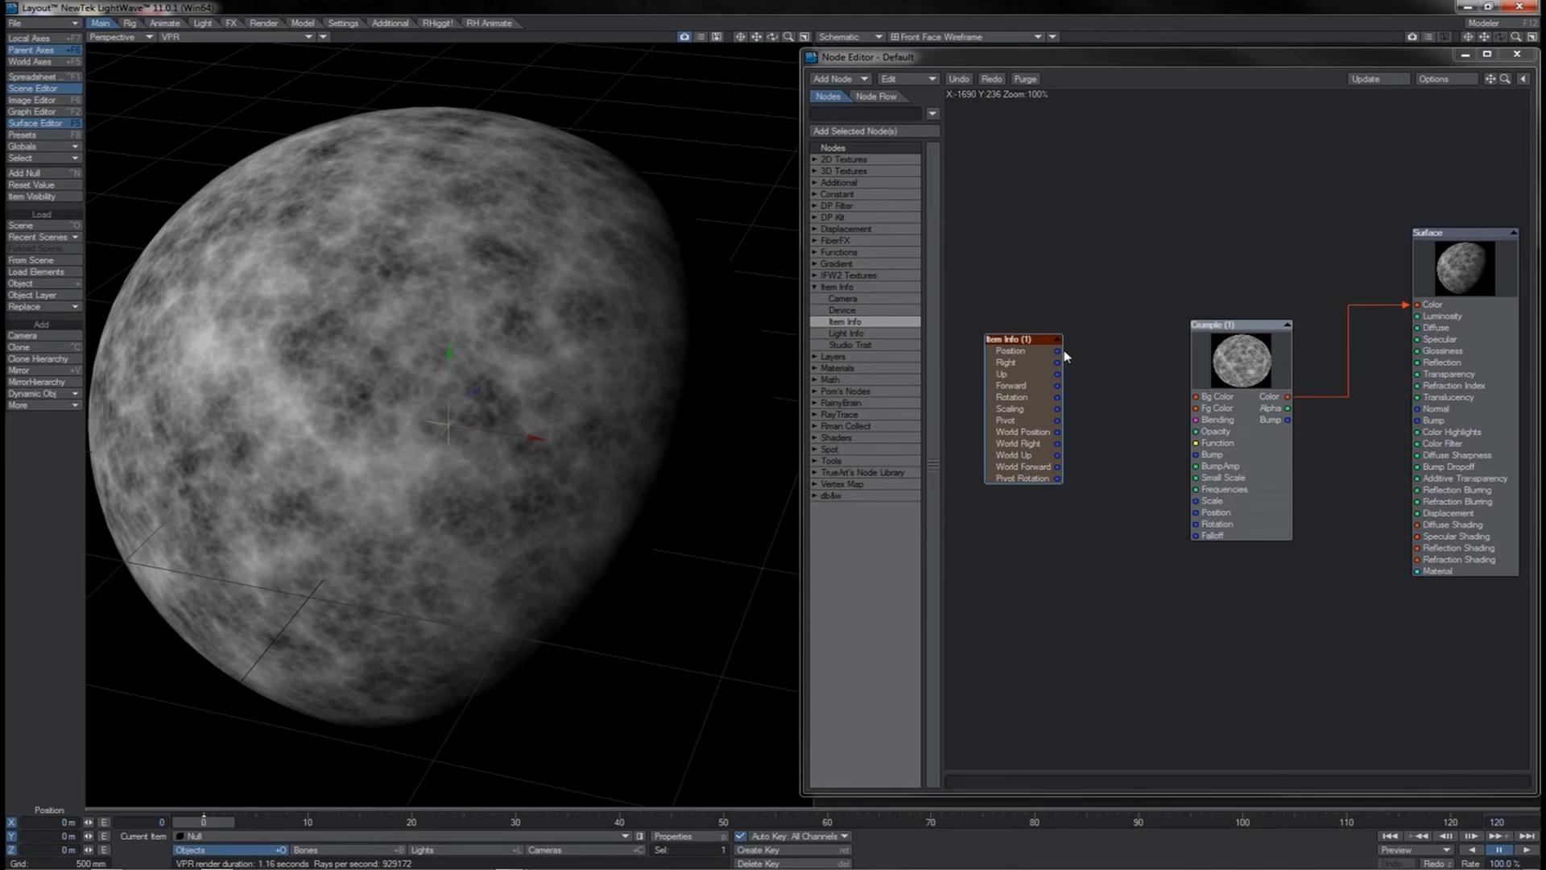
pyautogui.moveTo(1058, 351); pyautogui.dragTo(1216, 516)
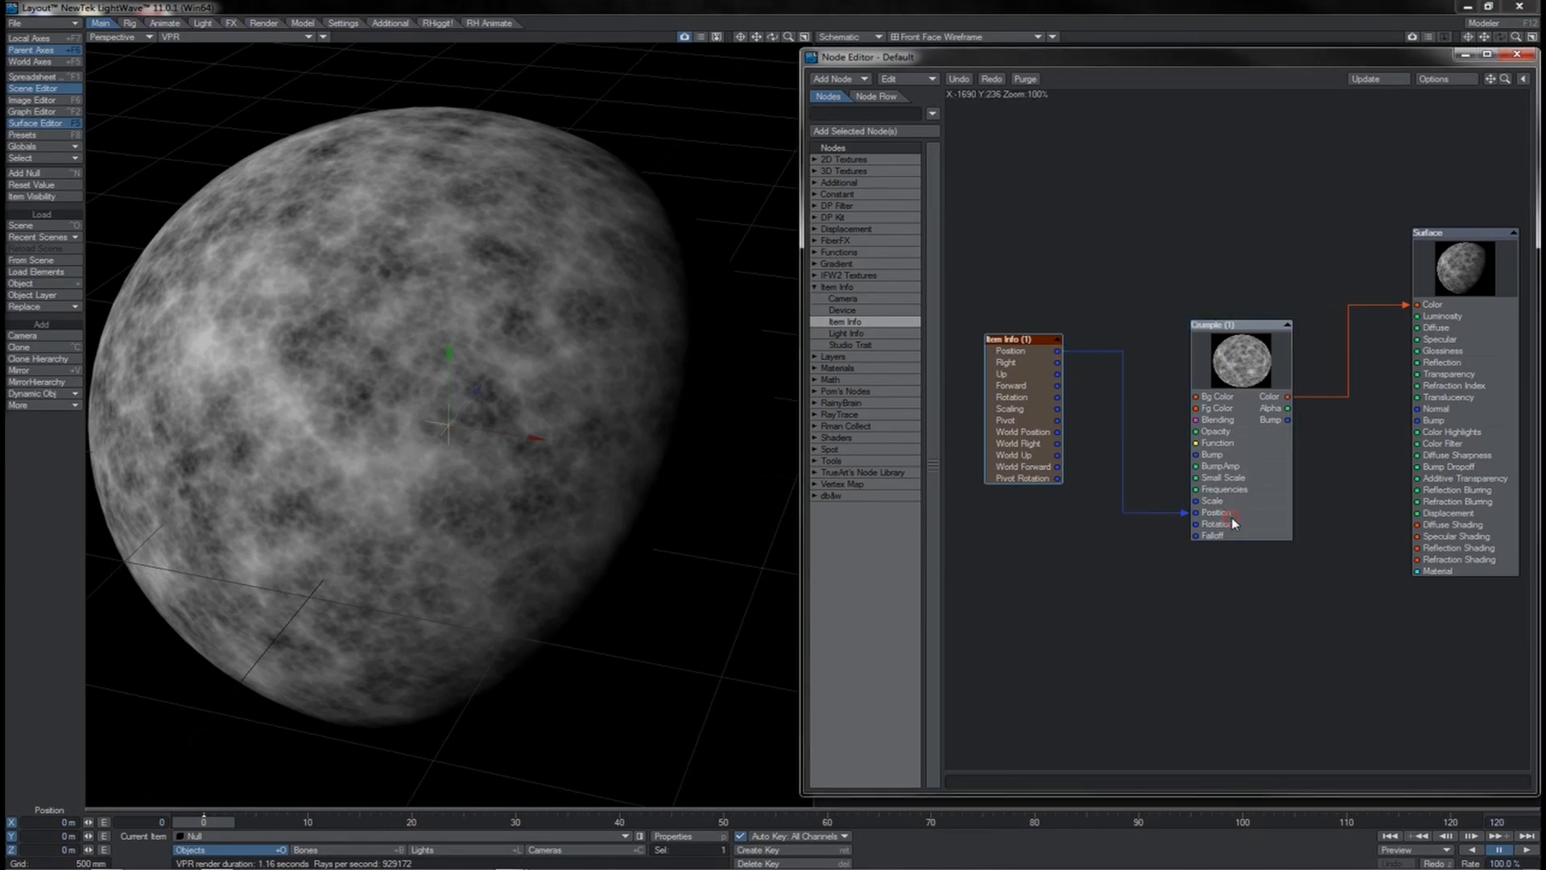
pyautogui.moveTo(660, 425); pyautogui.dragTo(674, 382)
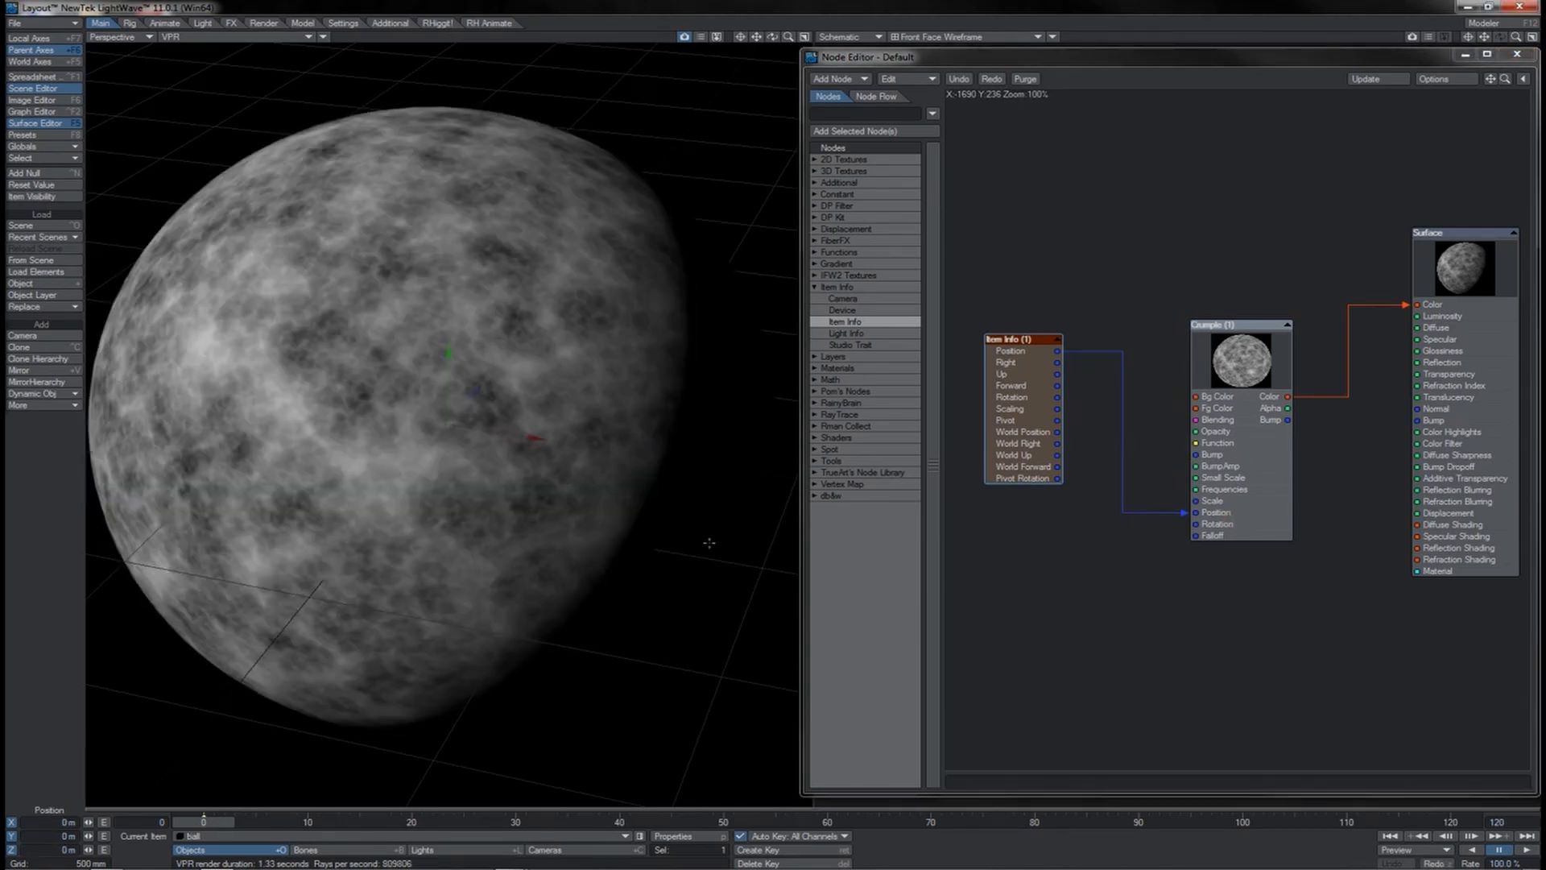
pyautogui.moveTo(716, 546); pyautogui.dragTo(764, 419)
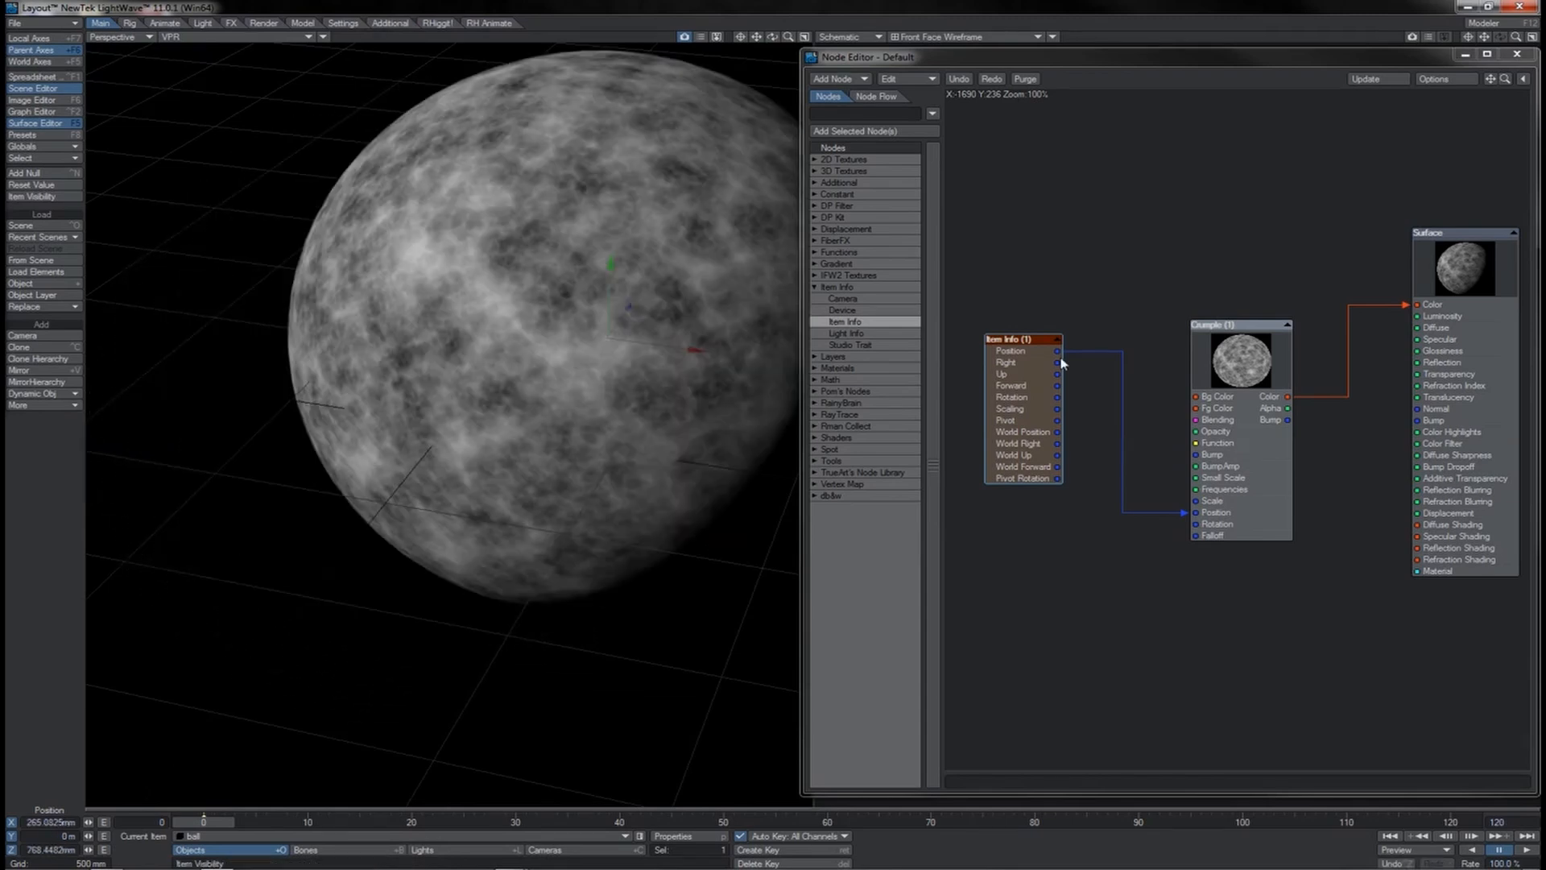
pyautogui.moveTo(1057, 352); pyautogui.dragTo(1104, 347)
pyautogui.click(448, 425)
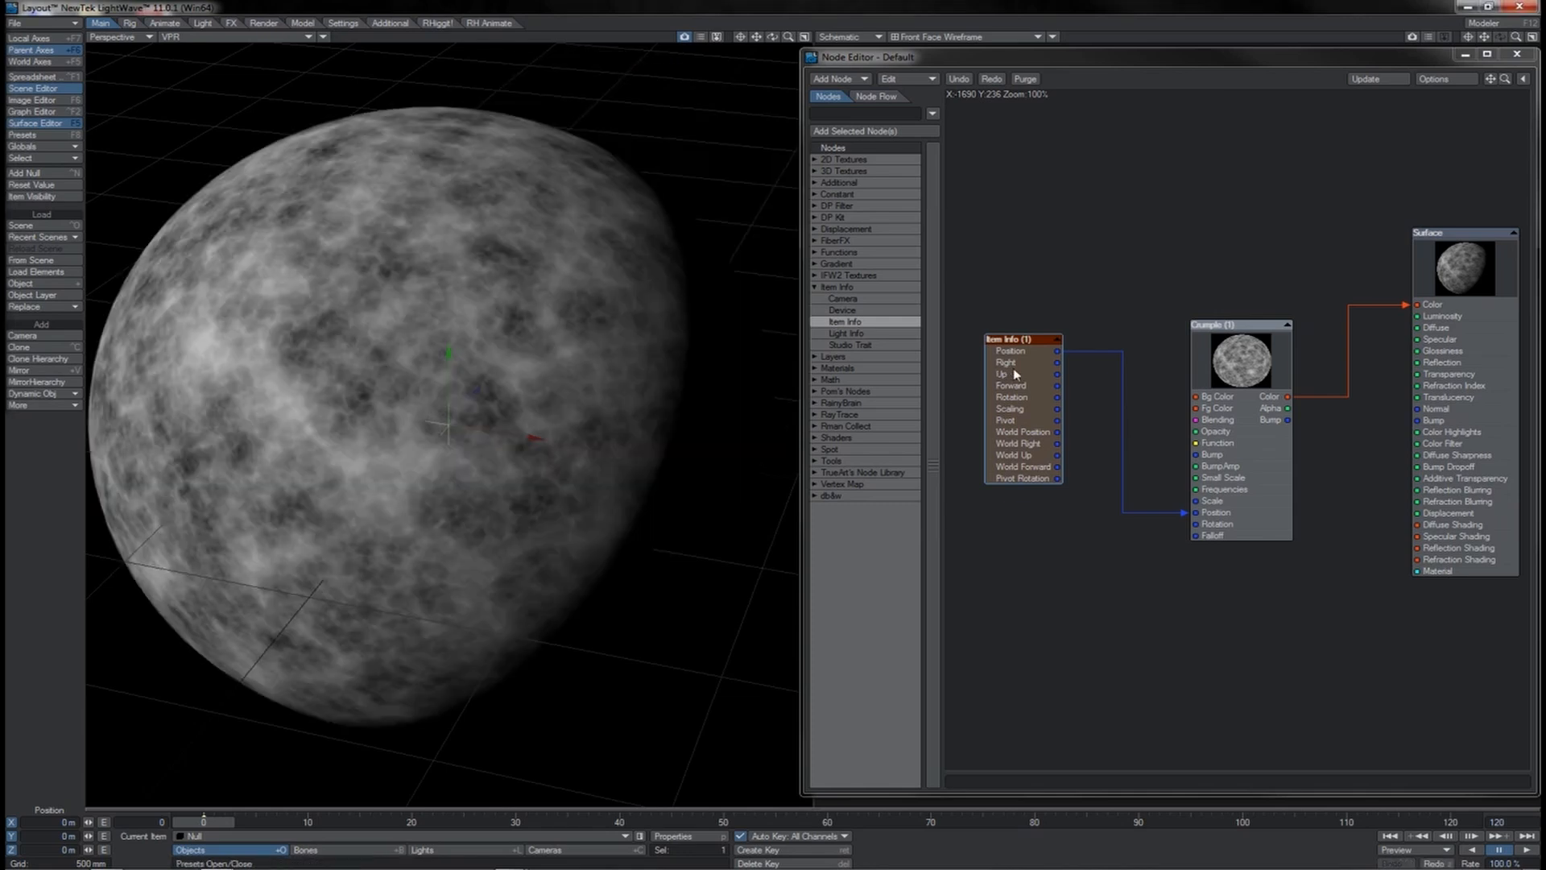
# Step: Set the item referenced by the Item Info node to ball
pyautogui.doubleClick(1016, 375)
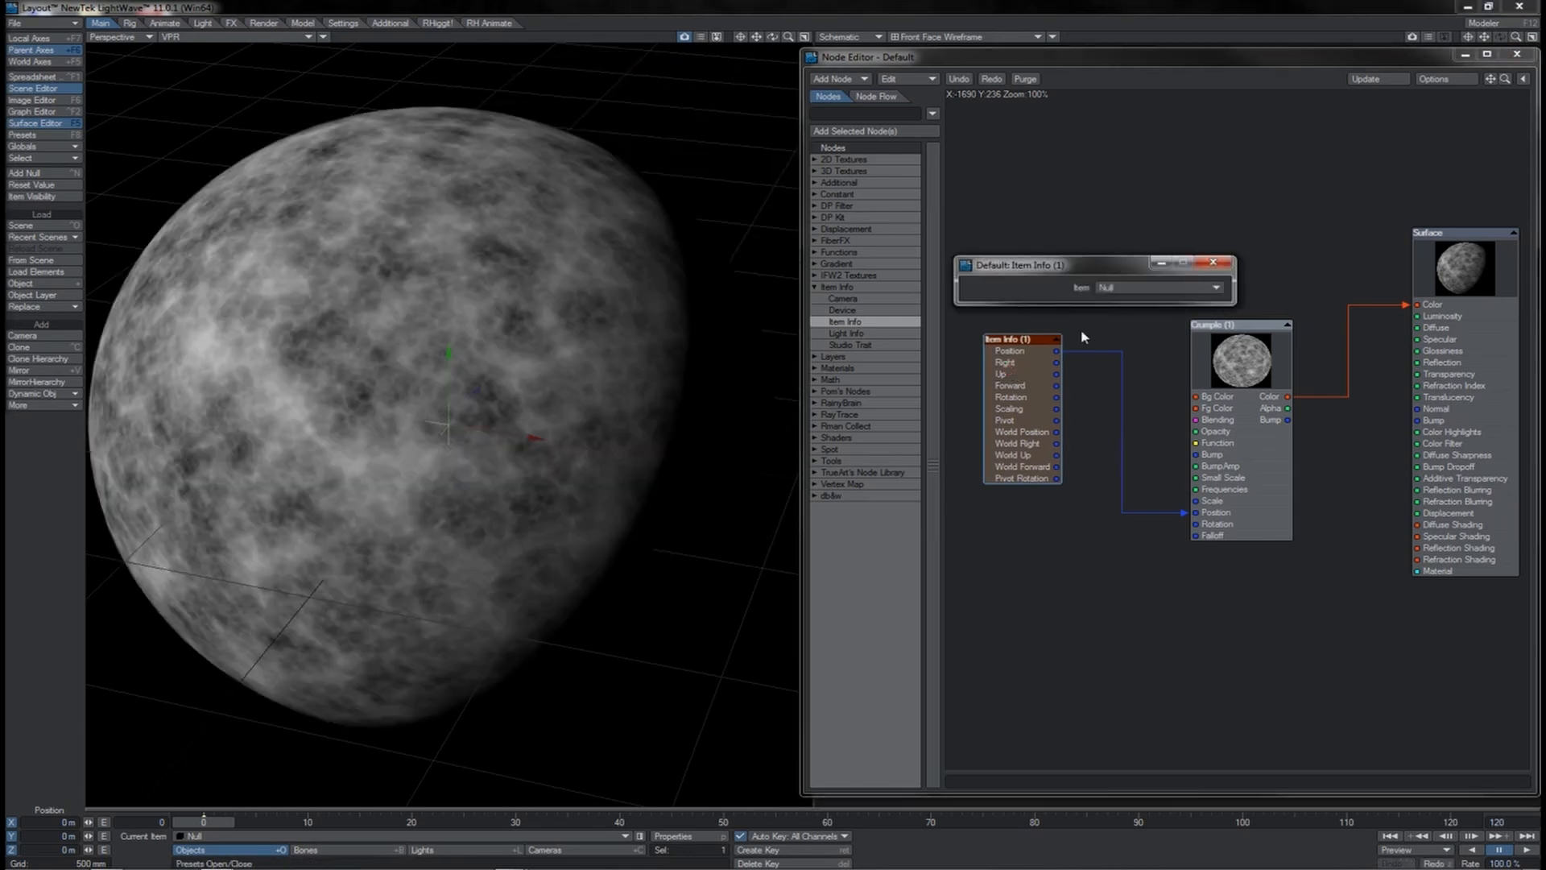
pyautogui.click(1124, 286)
pyautogui.click(1213, 262)
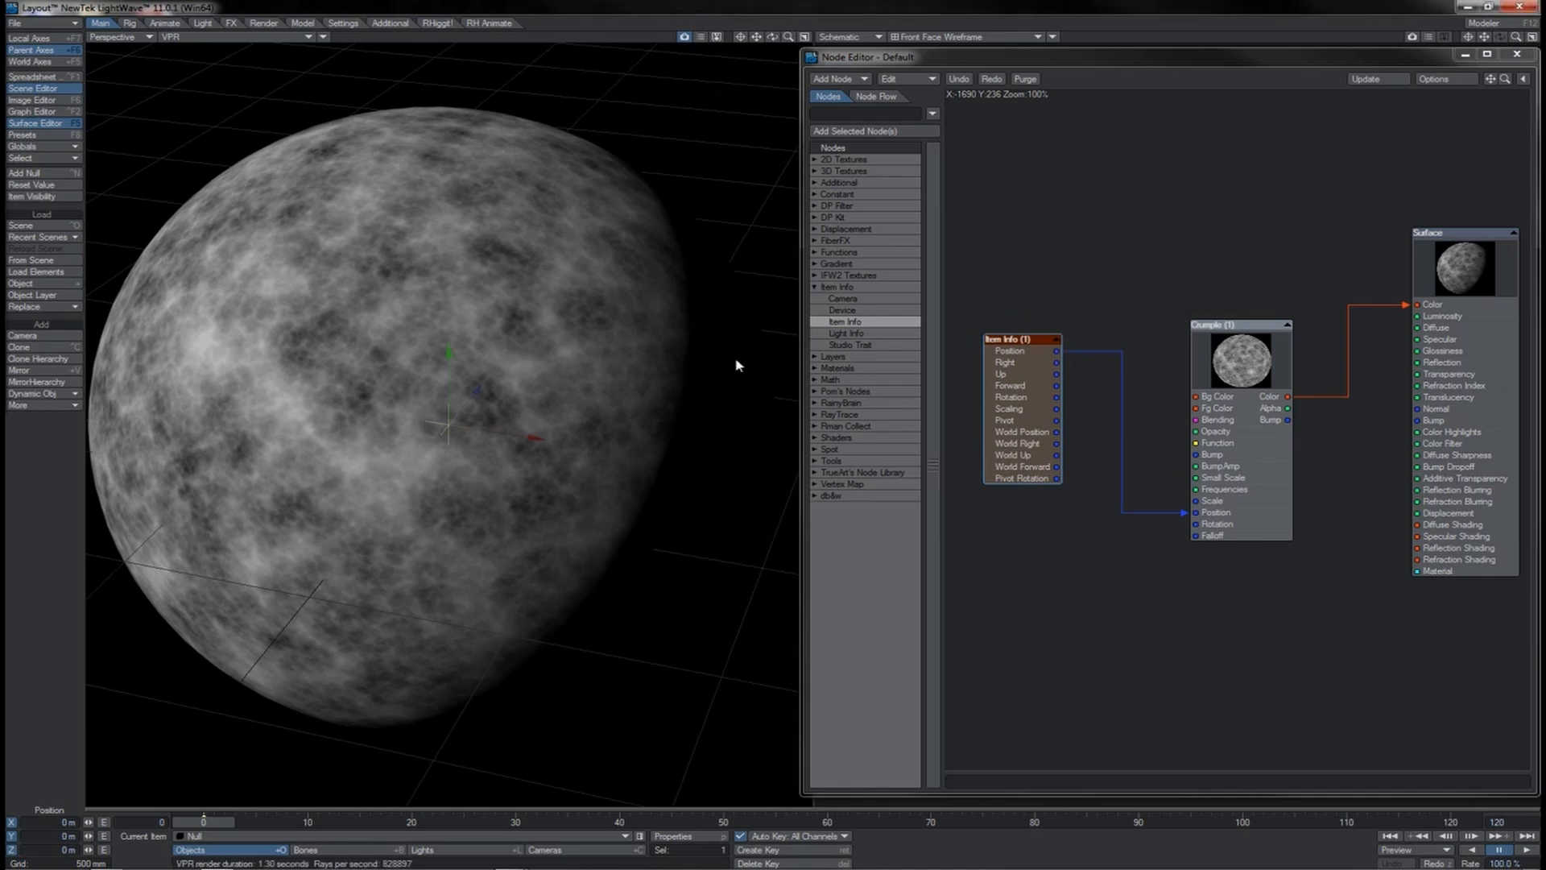
# Step: Parent the ball to the Null in the scene hierarchy and test a move in the viewport, undoing it
pyautogui.click(572, 376)
pyautogui.moveTo(572, 376); pyautogui.dragTo(622, 293)
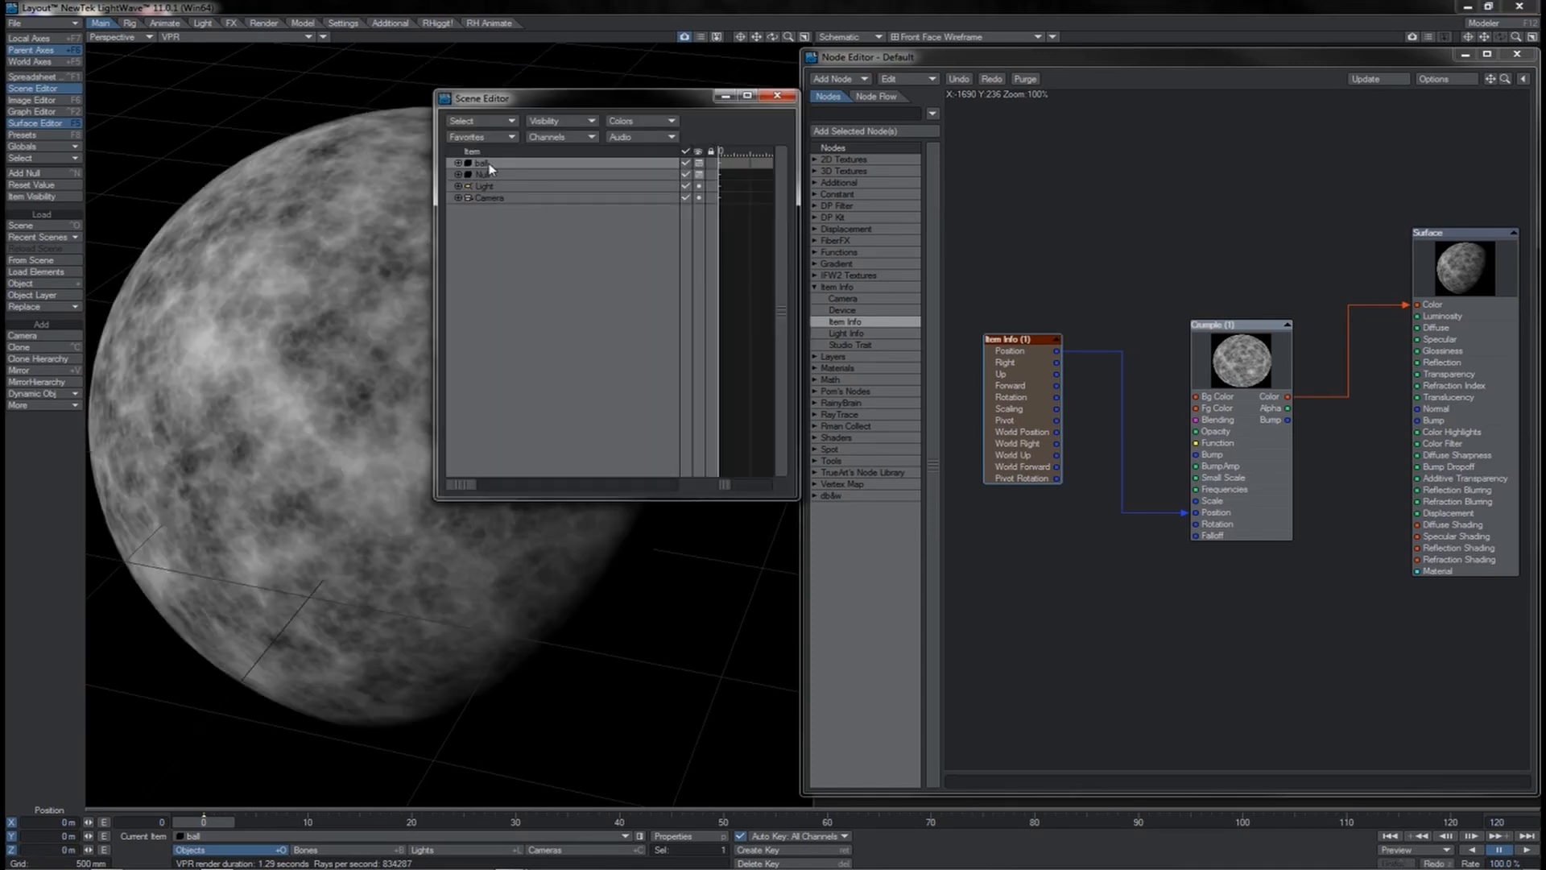
pyautogui.click(483, 174)
pyautogui.click(616, 283)
pyautogui.moveTo(604, 308); pyautogui.dragTo(612, 222)
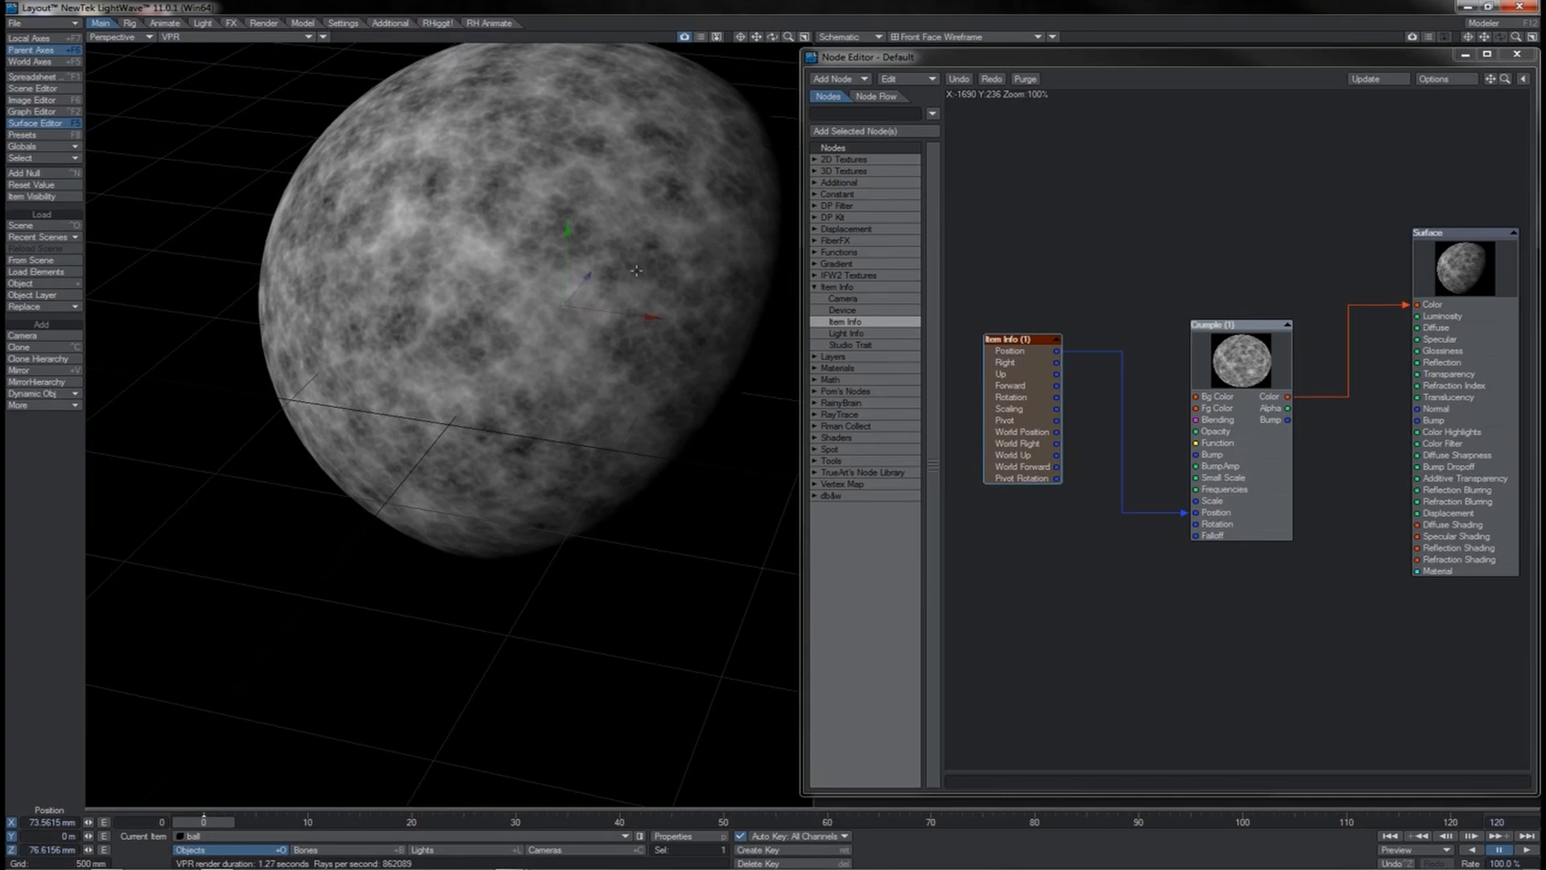
pyautogui.hotkey('ctrl', 'z')
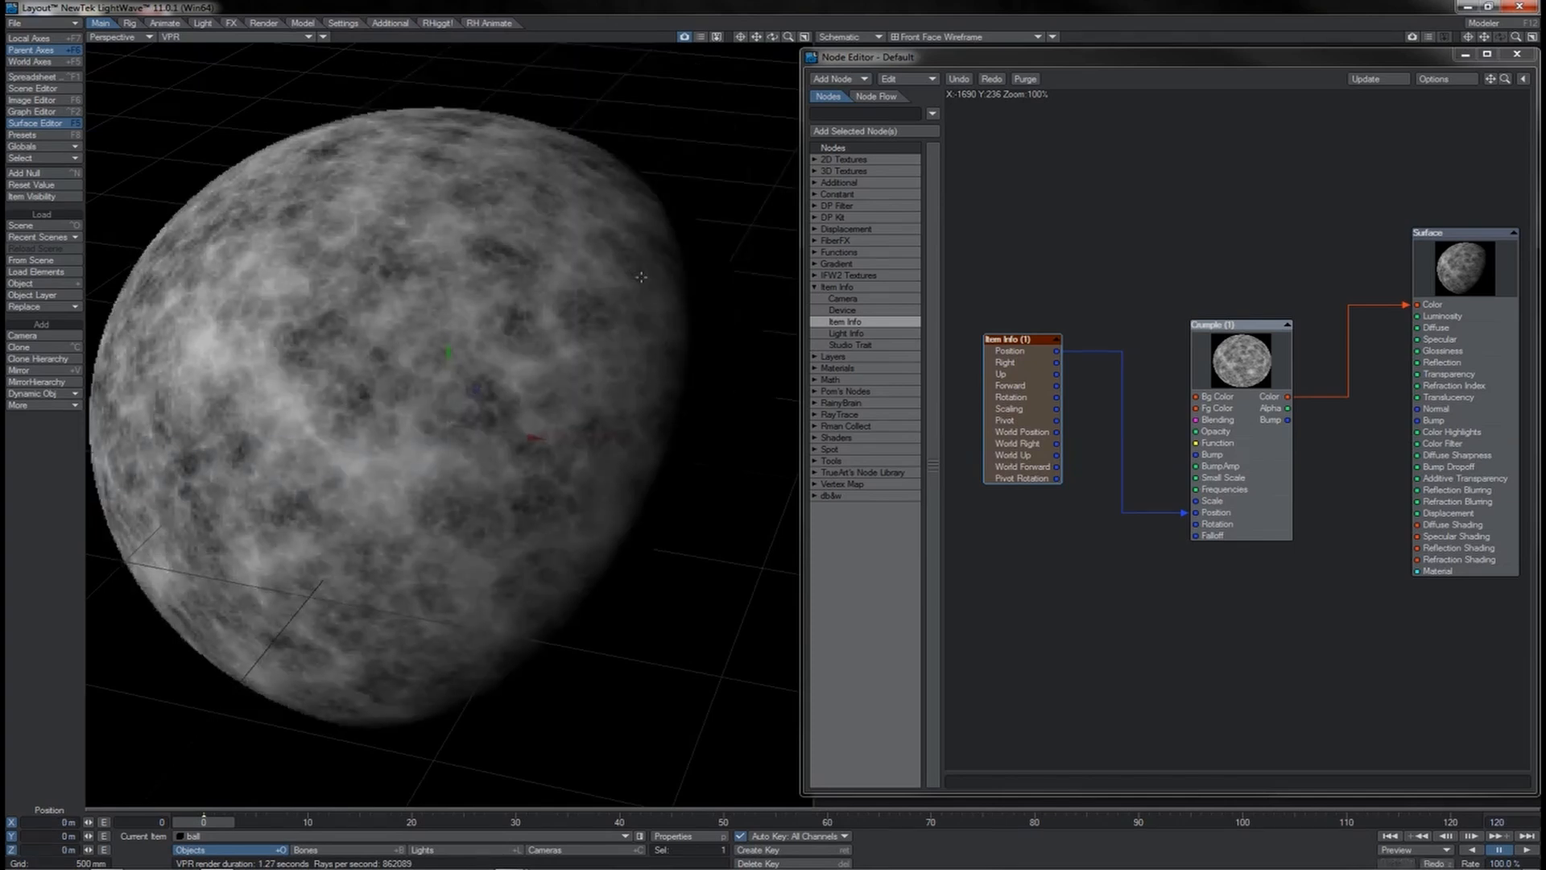
# Step: Feed the Item Info World Position output into the Crumple Position input and test it by moving the Null
pyautogui.moveTo(1056, 433); pyautogui.dragTo(1207, 517)
pyautogui.press('Down')
pyautogui.moveTo(477, 388); pyautogui.dragTo(524, 329)
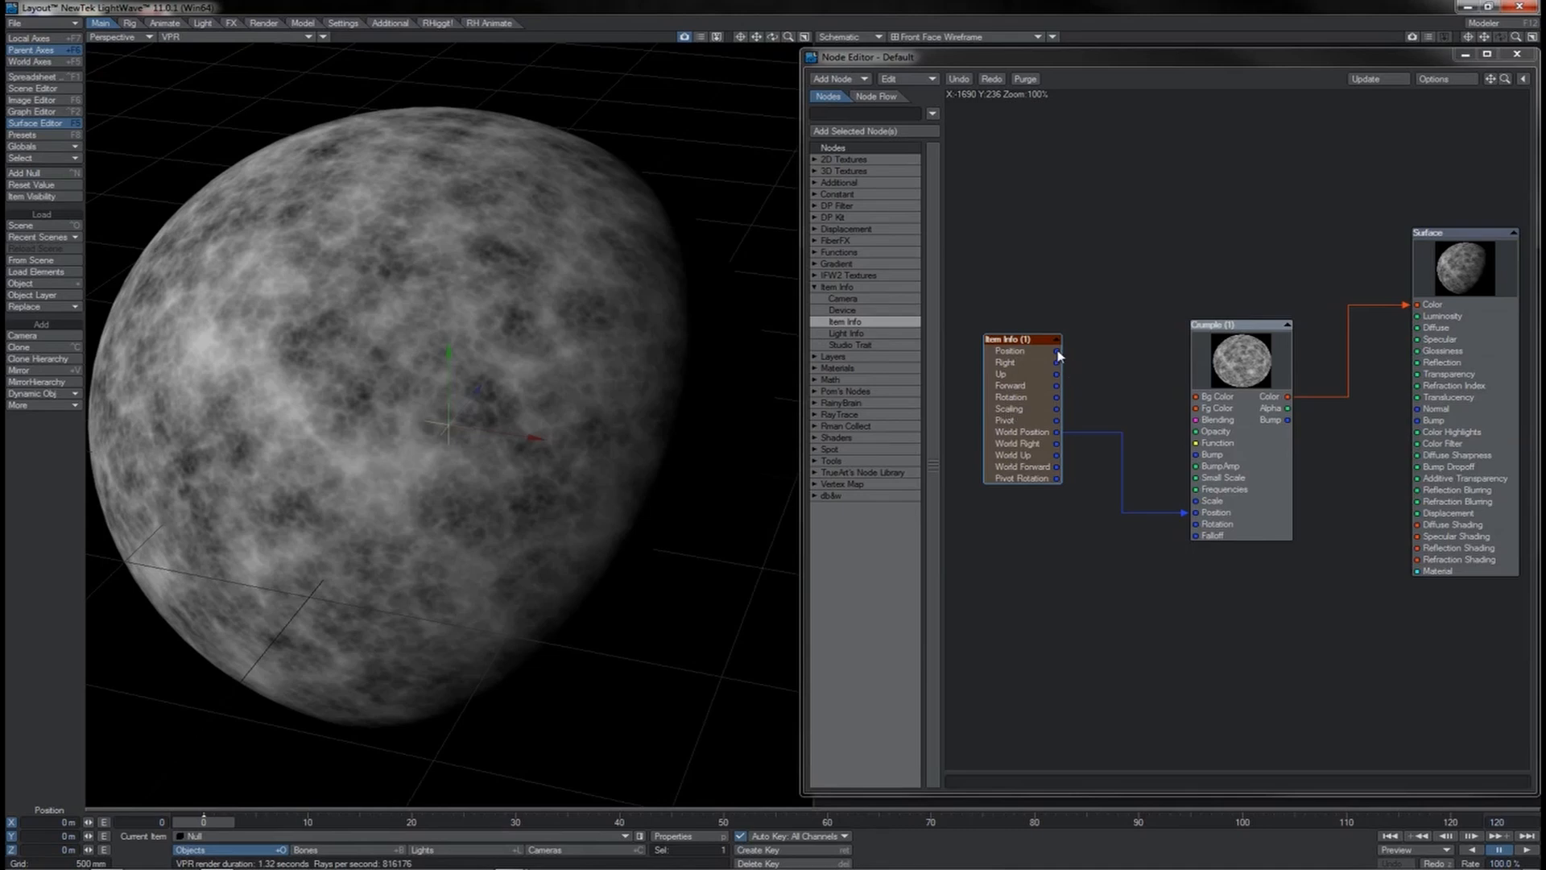
pyautogui.moveTo(1057, 354); pyautogui.dragTo(1150, 475)
pyautogui.moveTo(1058, 425)
pyautogui.mouseDown()
pyautogui.moveTo(1131, 453)
pyautogui.moveTo(1057, 432)
pyautogui.mouseUp()
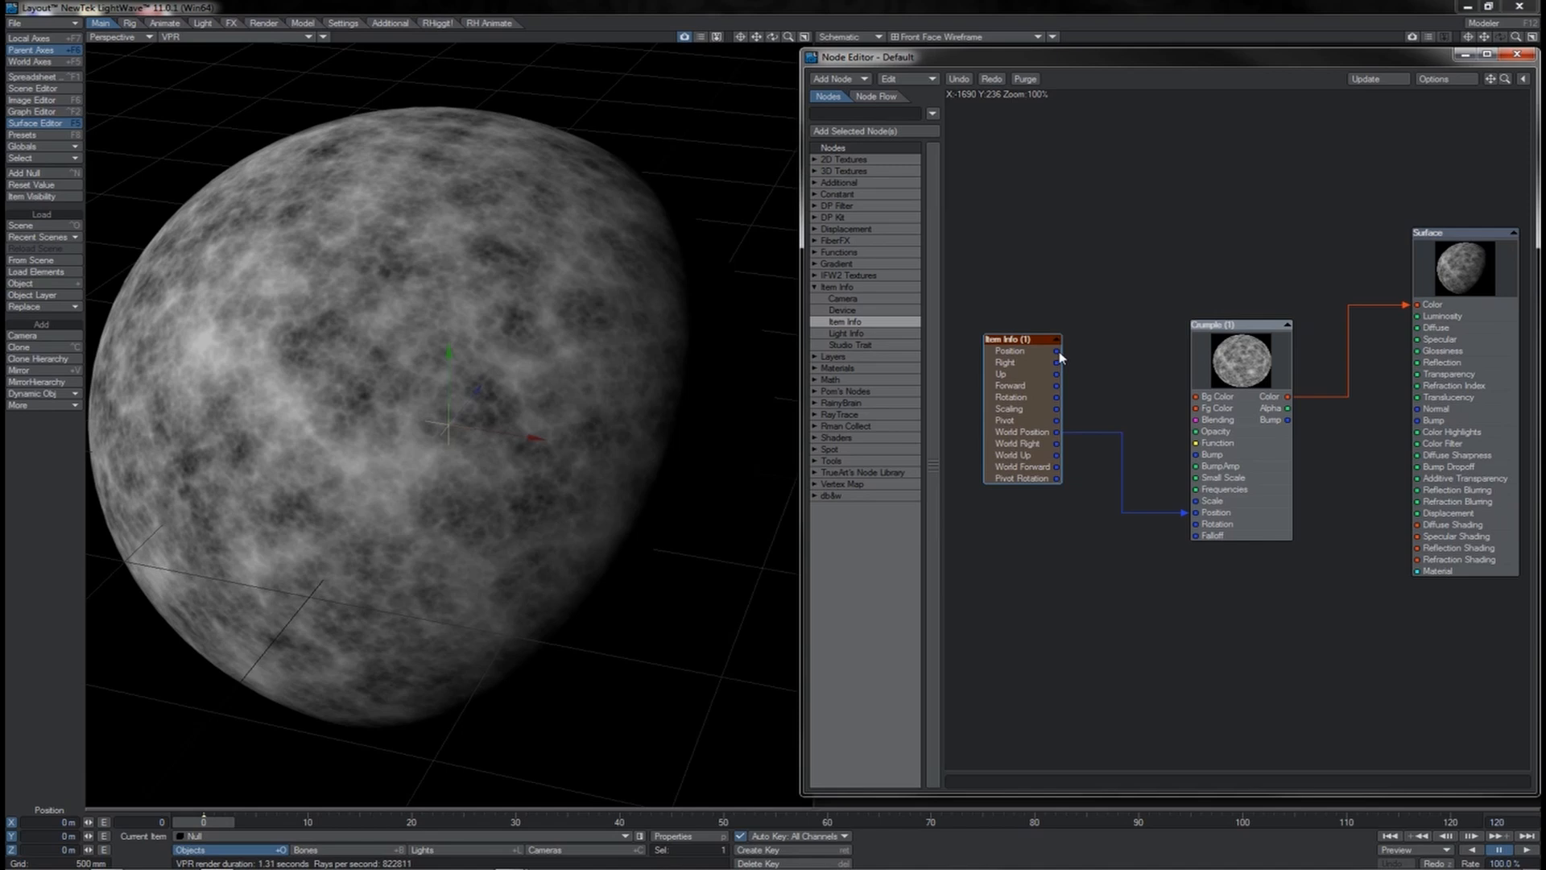
pyautogui.moveTo(1058, 352); pyautogui.dragTo(1114, 376)
pyautogui.moveTo(1058, 432); pyautogui.dragTo(1116, 408)
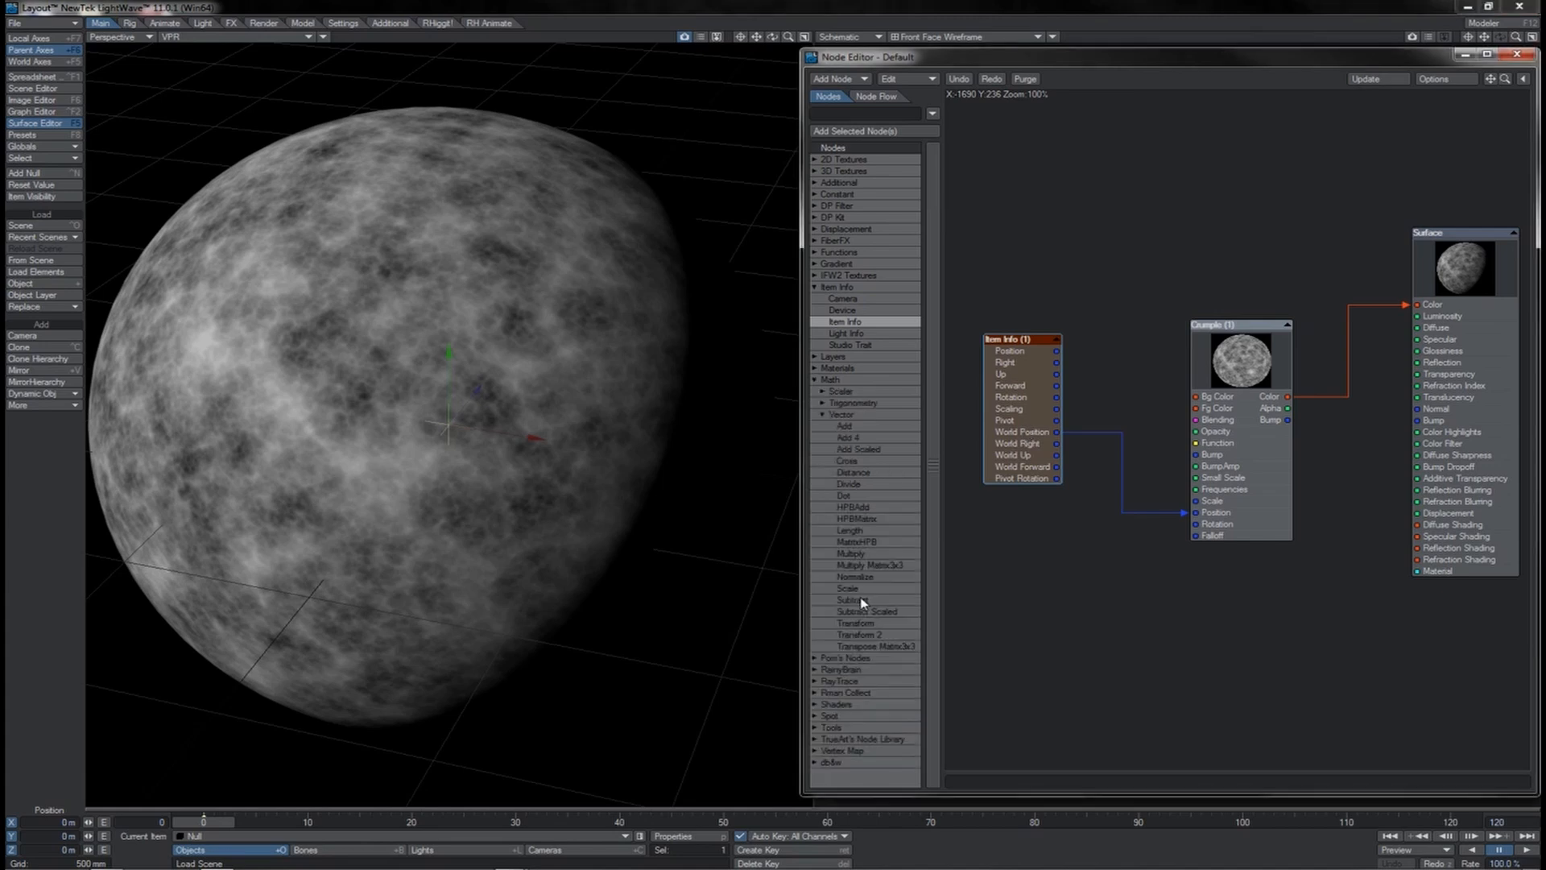
# Step: Add a vector Subtract node between Item Info and Crumple, and check which item Item Info references
pyautogui.moveTo(852, 600); pyautogui.dragTo(1141, 396)
pyautogui.doubleClick(1034, 404)
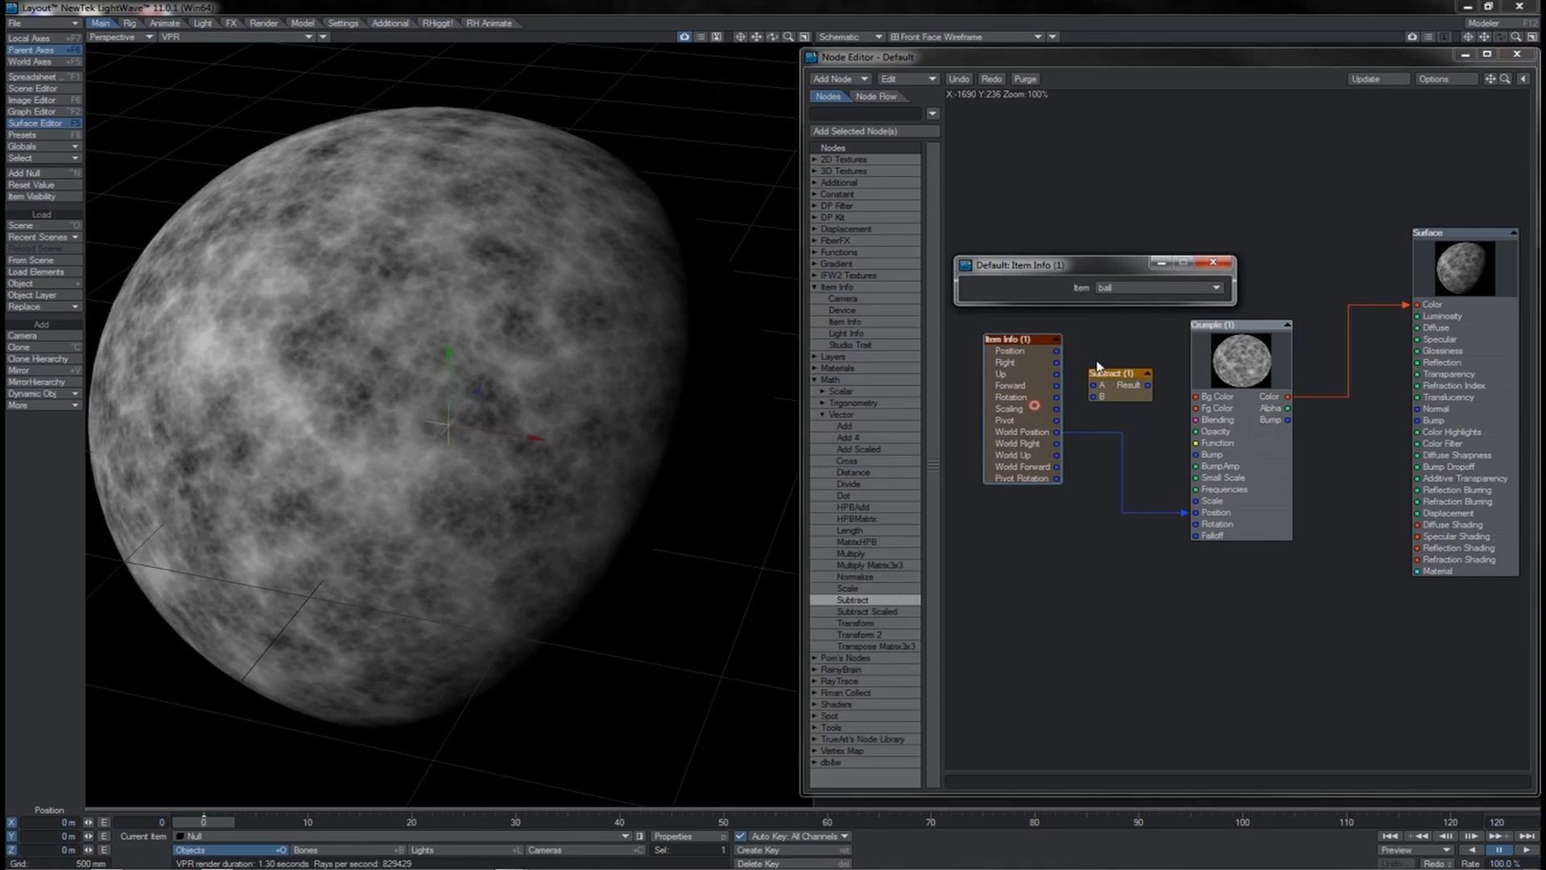
pyautogui.click(1213, 262)
# Step: Wire the Item Info World Position and Position outputs into Subtract, and its Result into the Crumple Position input
pyautogui.moveTo(1056, 431); pyautogui.dragTo(1101, 388)
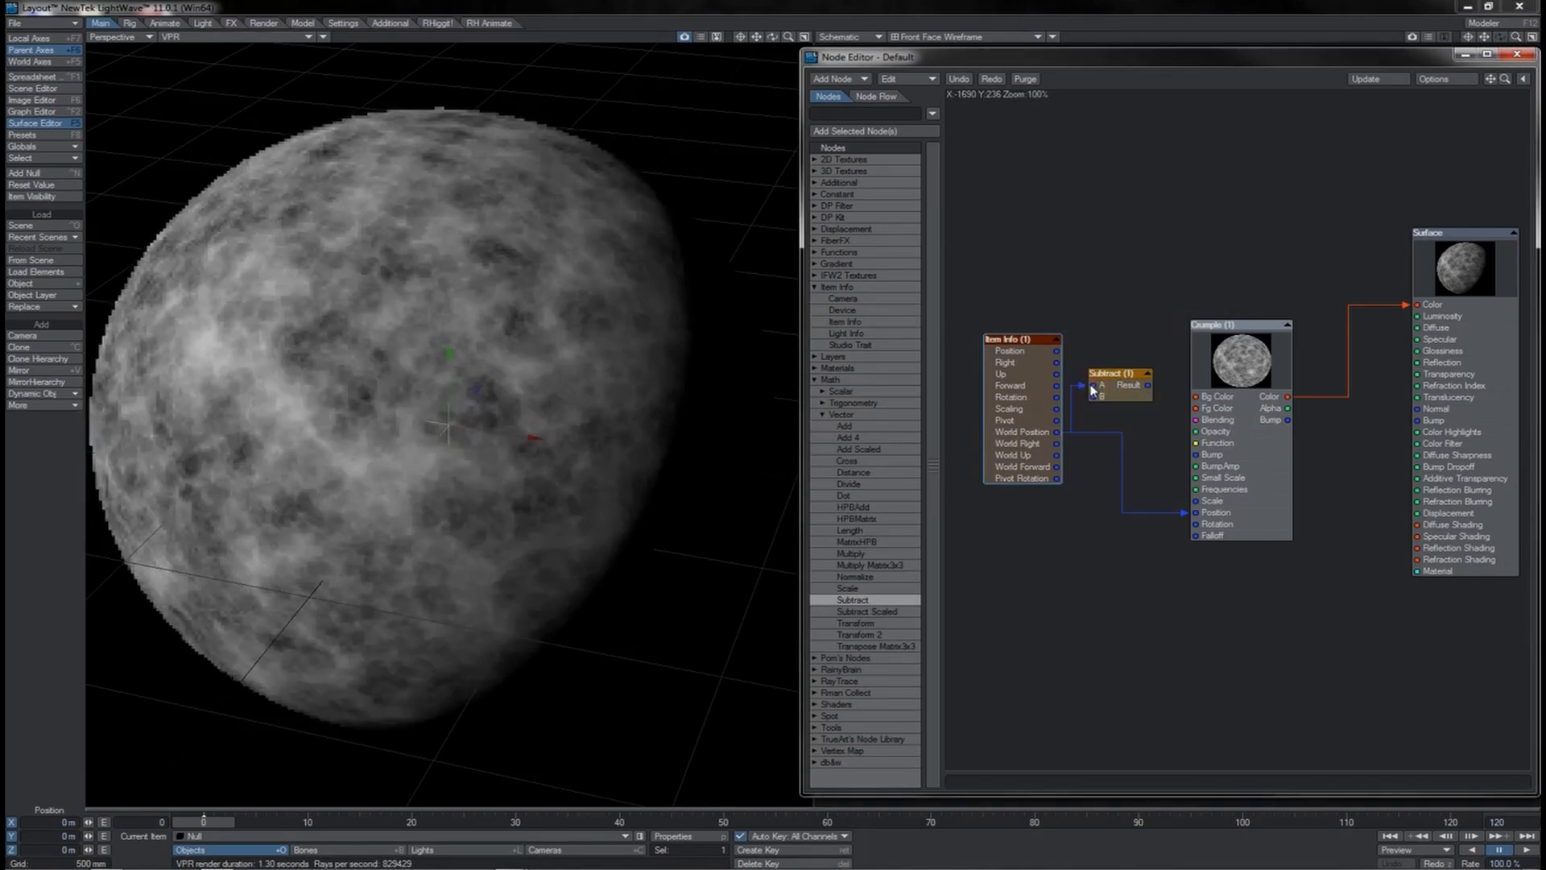
pyautogui.moveTo(1057, 352); pyautogui.dragTo(1206, 518)
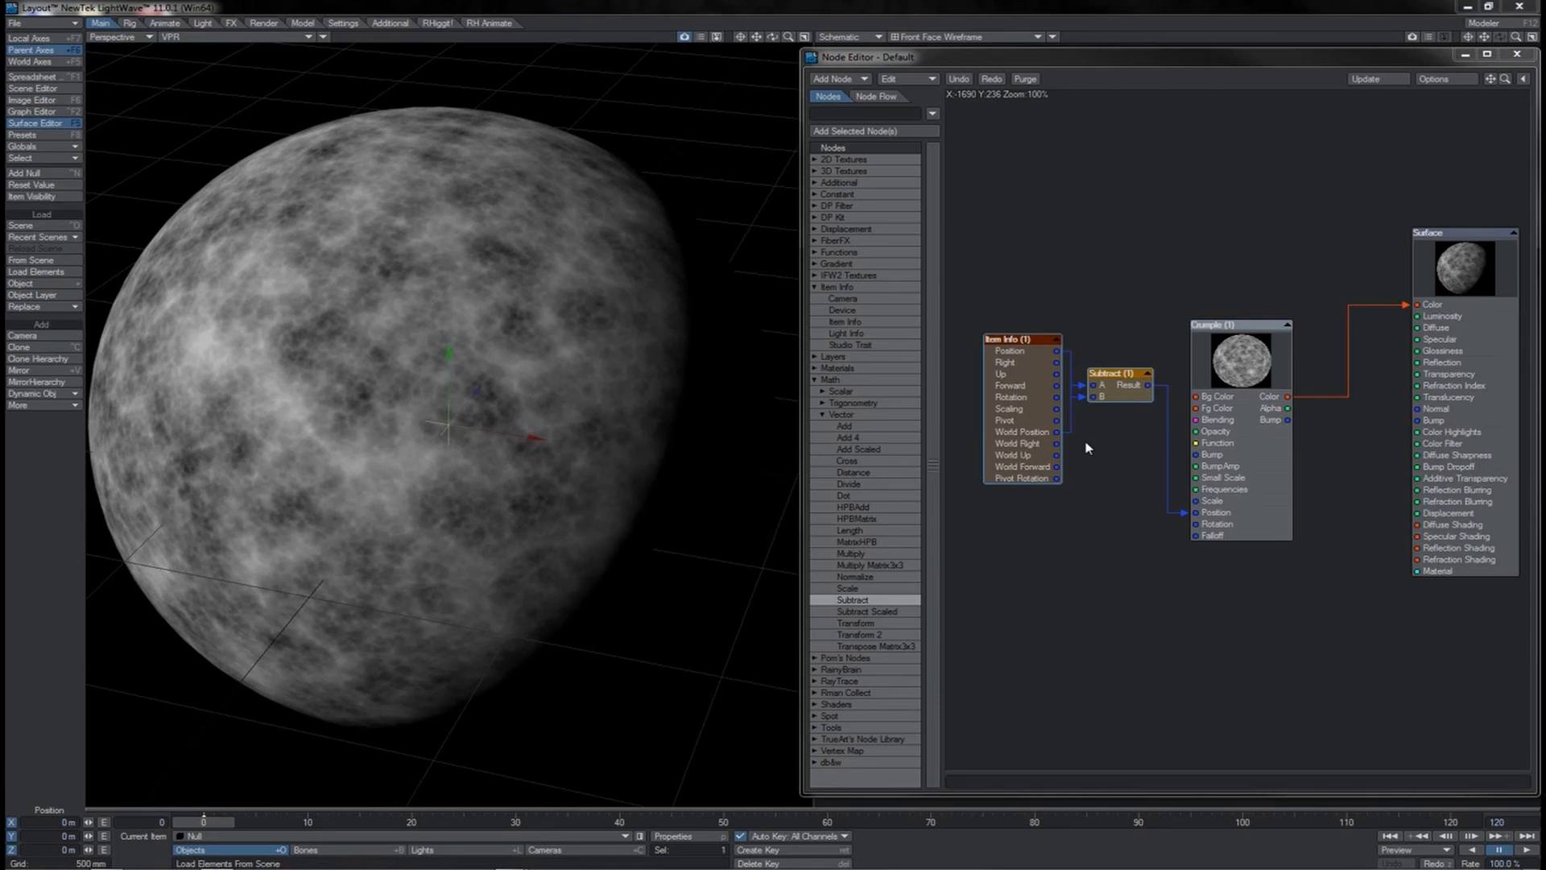
pyautogui.moveTo(1148, 385); pyautogui.dragTo(1140, 475)
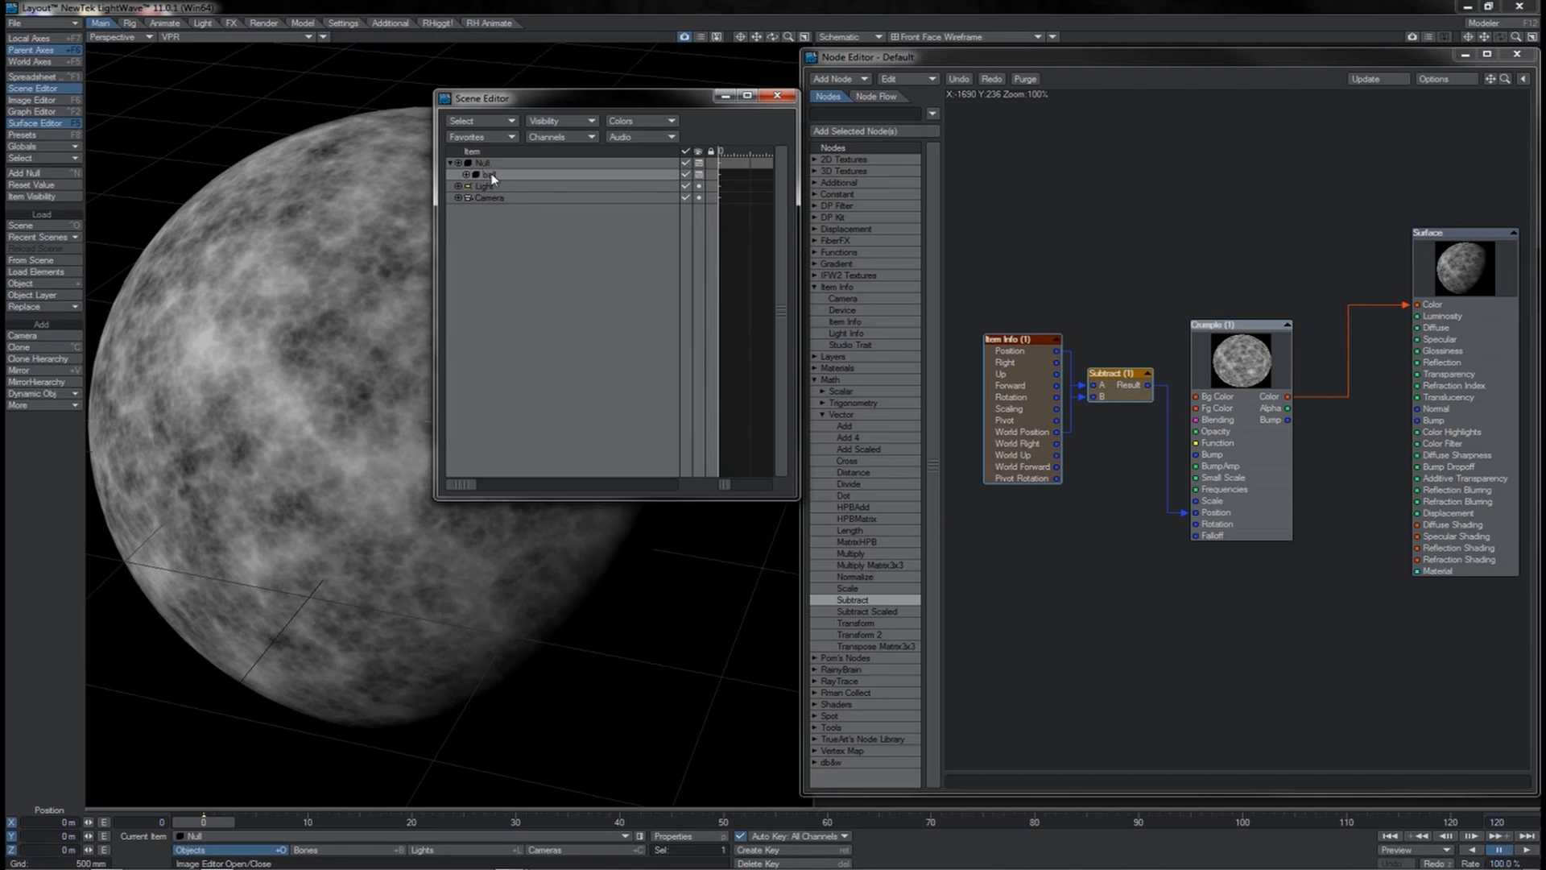
# Step: Move the Null with its parented ball about 552 mm along Z
pyautogui.click(723, 97)
pyautogui.moveTo(484, 384); pyautogui.dragTo(517, 340)
pyautogui.click(1118, 512)
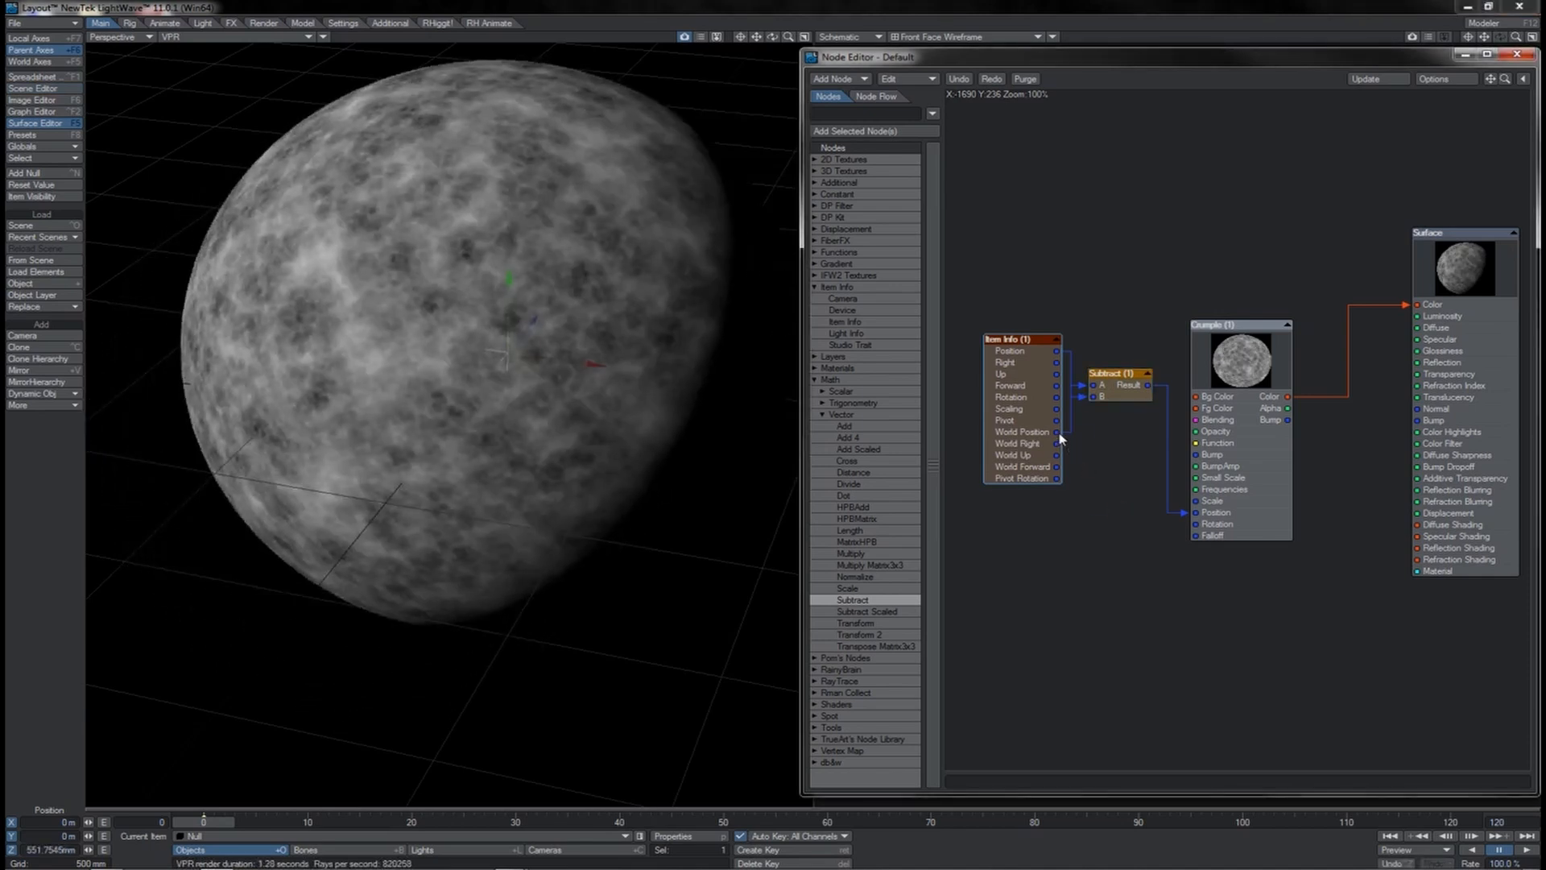
# Step: Try moving the ball with the Subtract result driving the Crumple position
pyautogui.moveTo(1059, 435); pyautogui.dragTo(1149, 522)
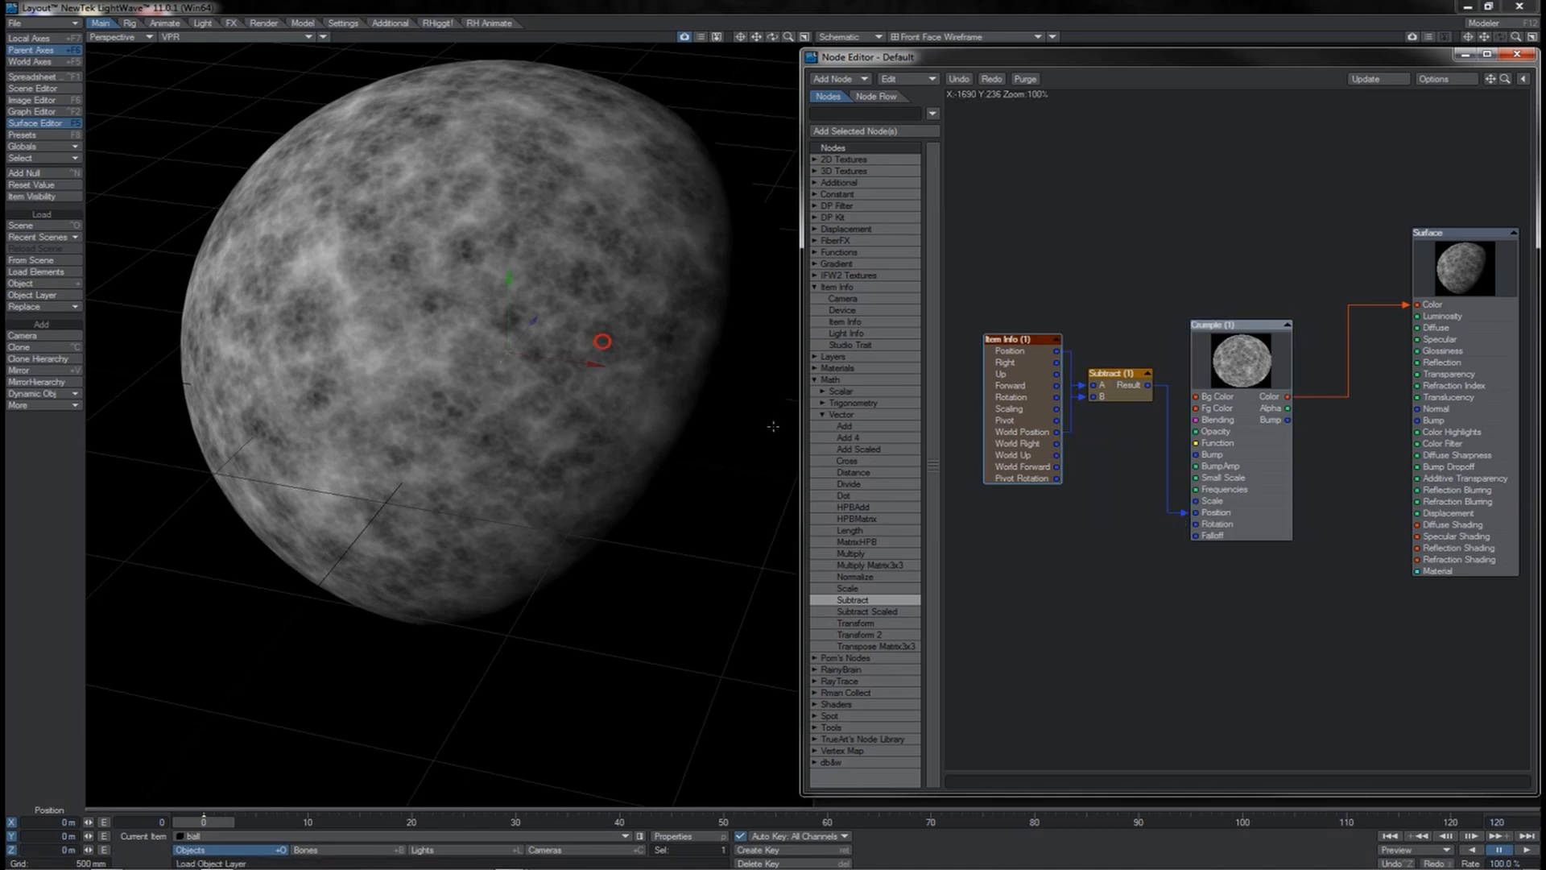
pyautogui.click(602, 339)
pyautogui.moveTo(603, 340); pyautogui.dragTo(469, 276)
pyautogui.moveTo(468, 276); pyautogui.dragTo(423, 322)
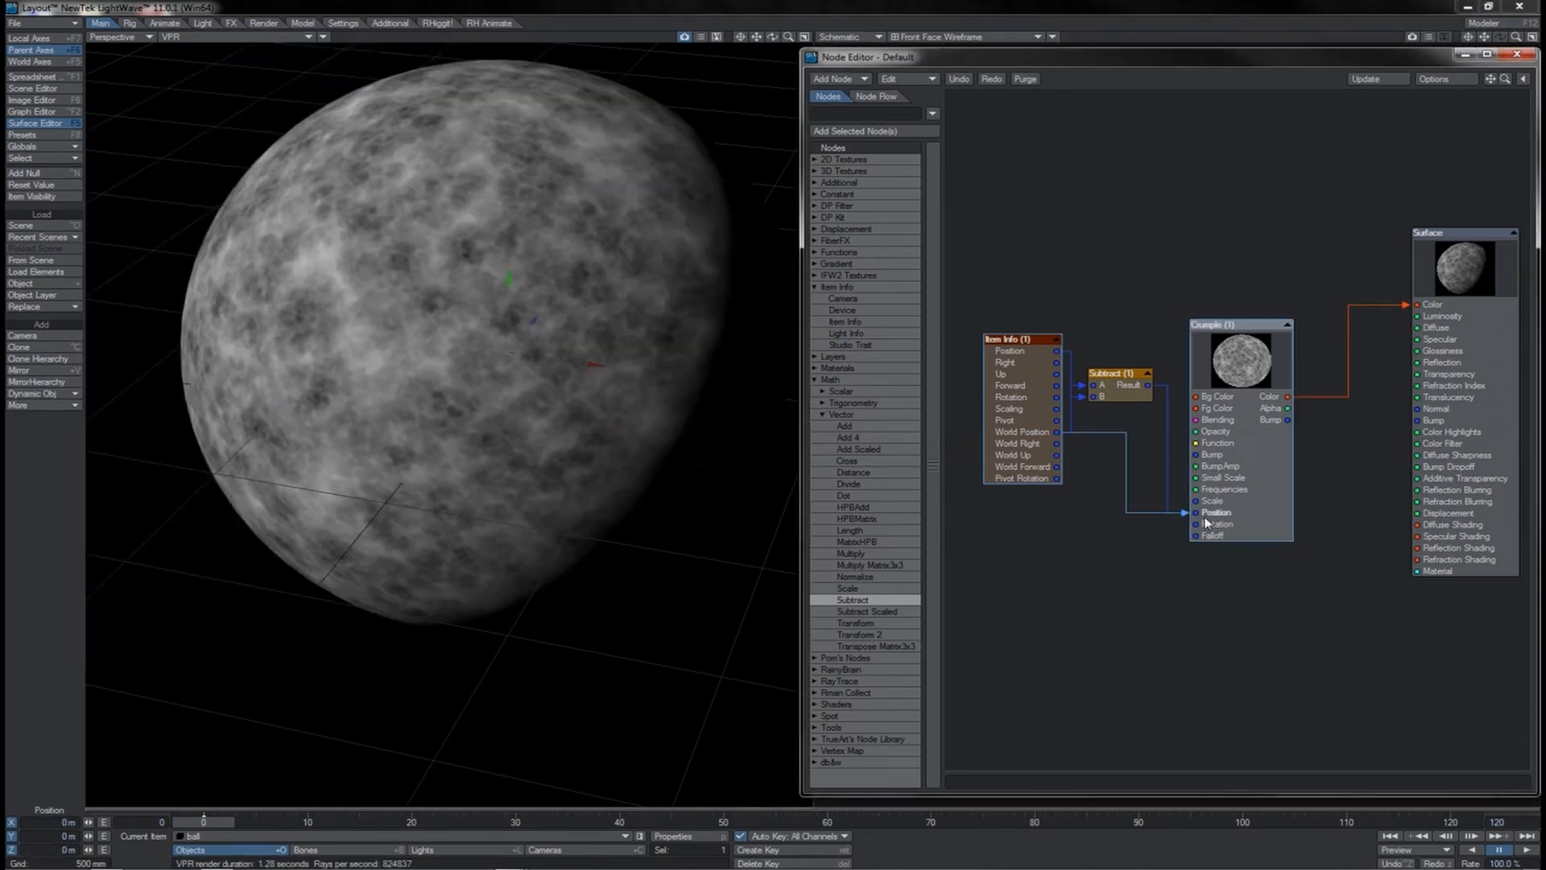
# Step: Connect World Position directly to the Crumple Position input, try moving the ball, and undo the move
pyautogui.moveTo(1204, 519)
pyautogui.mouseDown()
pyautogui.moveTo(1139, 513)
pyautogui.moveTo(1194, 516)
pyautogui.mouseUp()
pyautogui.moveTo(712, 494)
pyautogui.mouseDown()
pyautogui.moveTo(722, 451)
pyautogui.moveTo(685, 435)
pyautogui.moveTo(646, 450)
pyautogui.moveTo(642, 475)
pyautogui.moveTo(712, 497)
pyautogui.mouseUp()
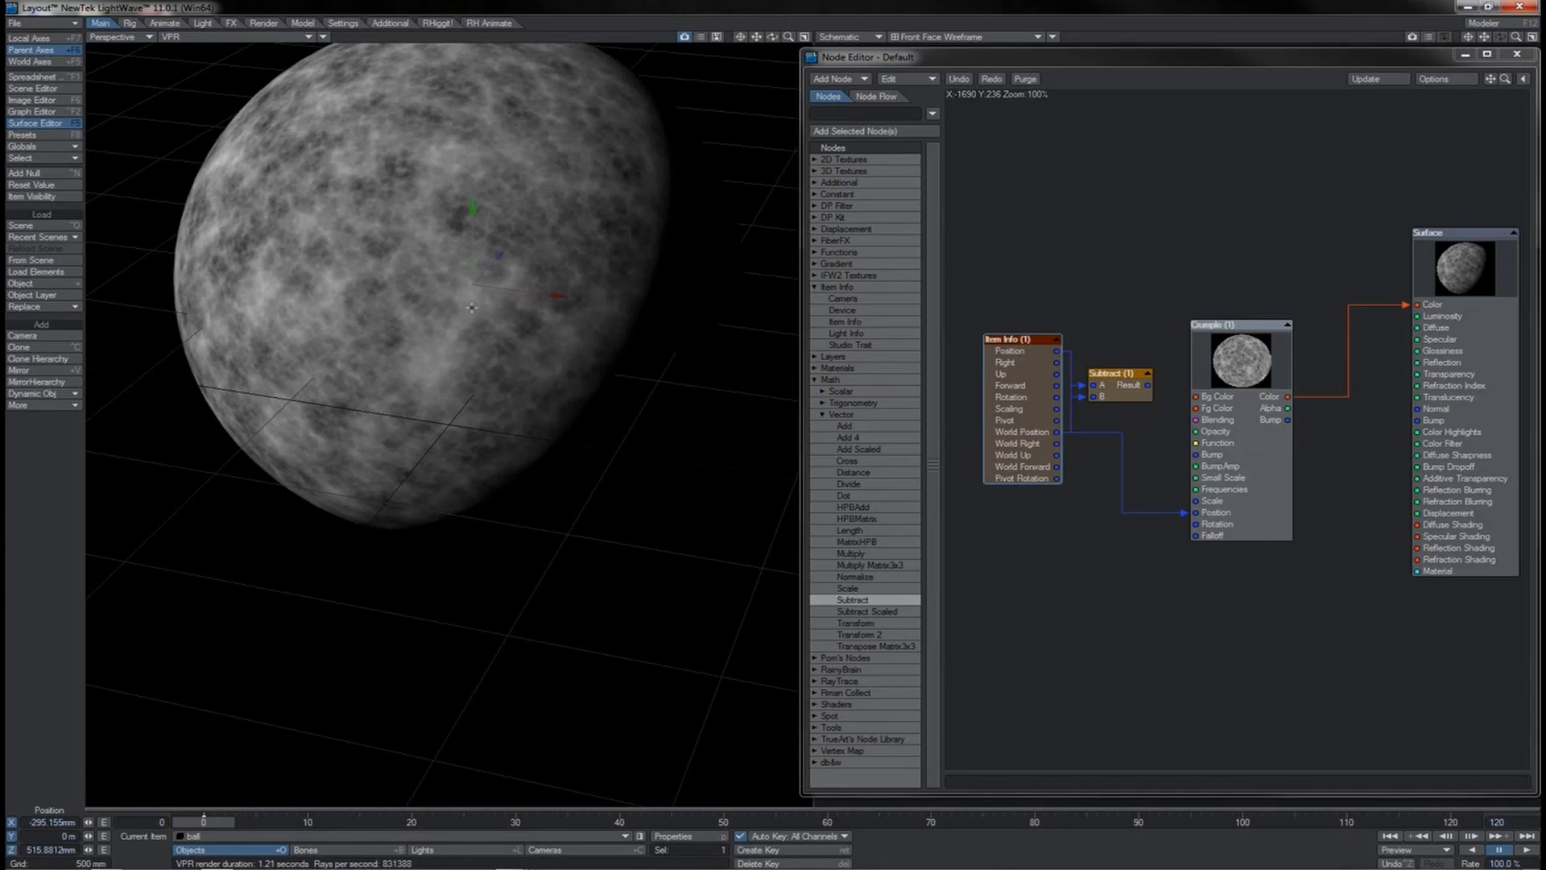
pyautogui.hotkey('ctrl', 'z')
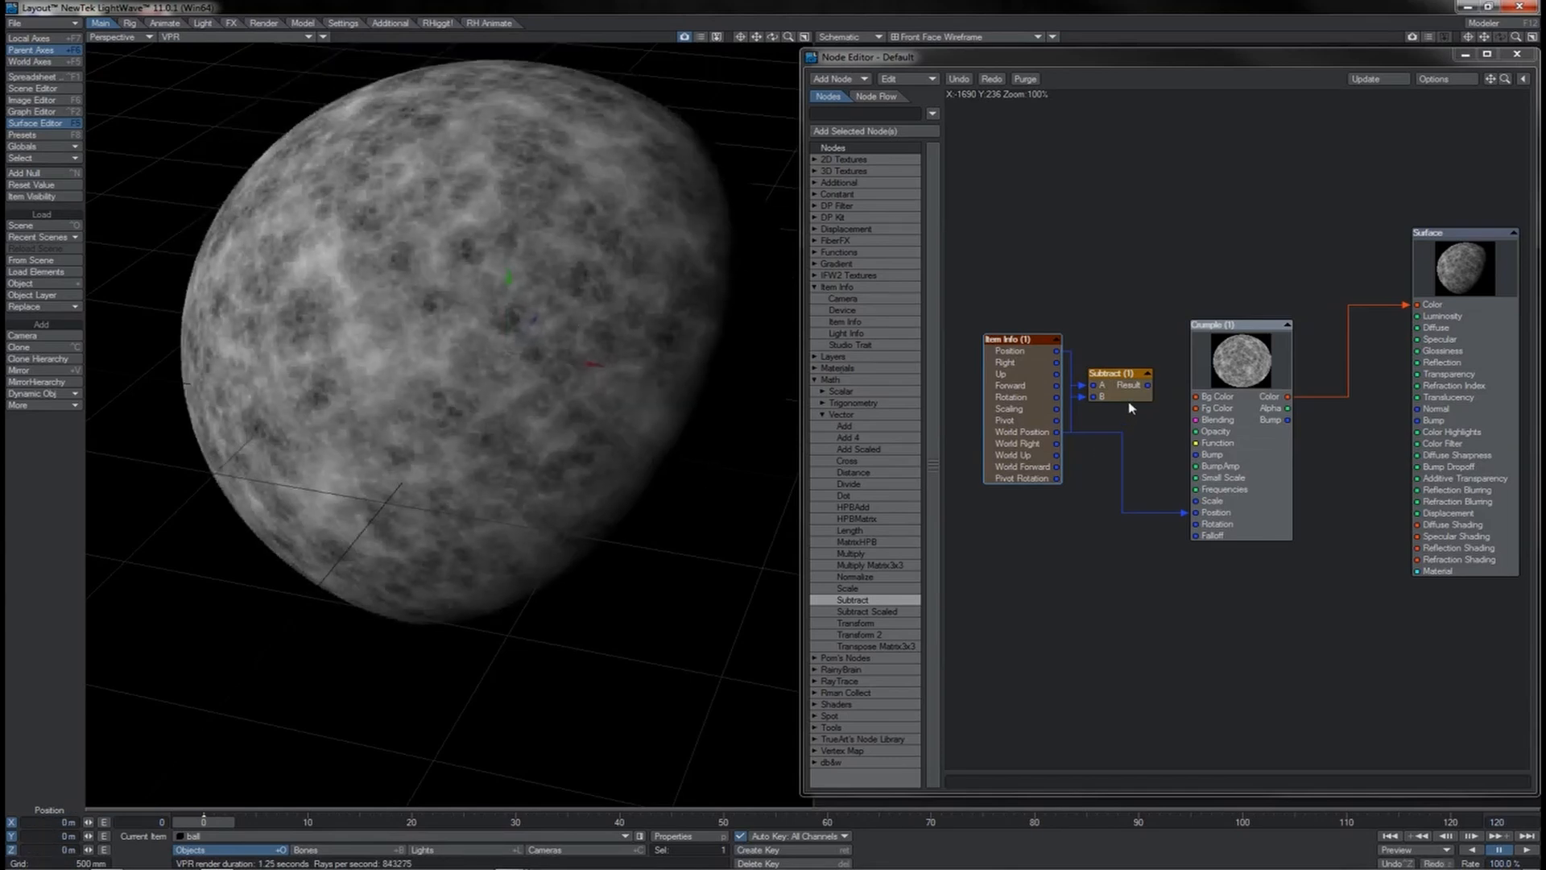
# Step: Reconnect the Subtract Result to the Crumple Position input and shift the Crumple node slightly
pyautogui.moveTo(1148, 384); pyautogui.dragTo(1196, 512)
pyautogui.moveTo(1151, 391); pyautogui.dragTo(1132, 475)
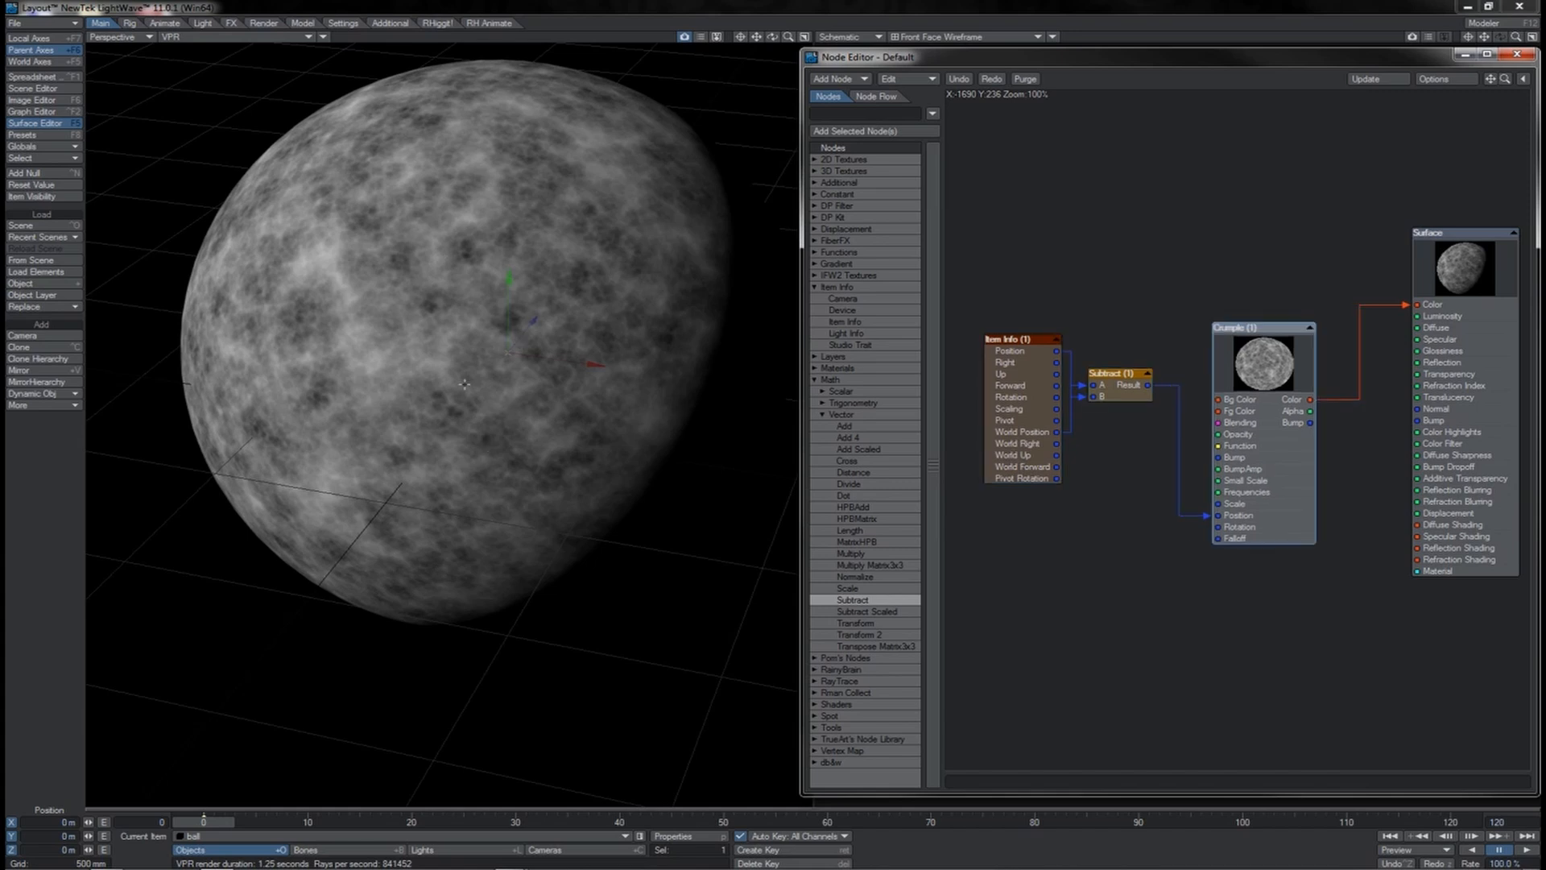
pyautogui.moveTo(1258, 443); pyautogui.dragTo(1242, 441)
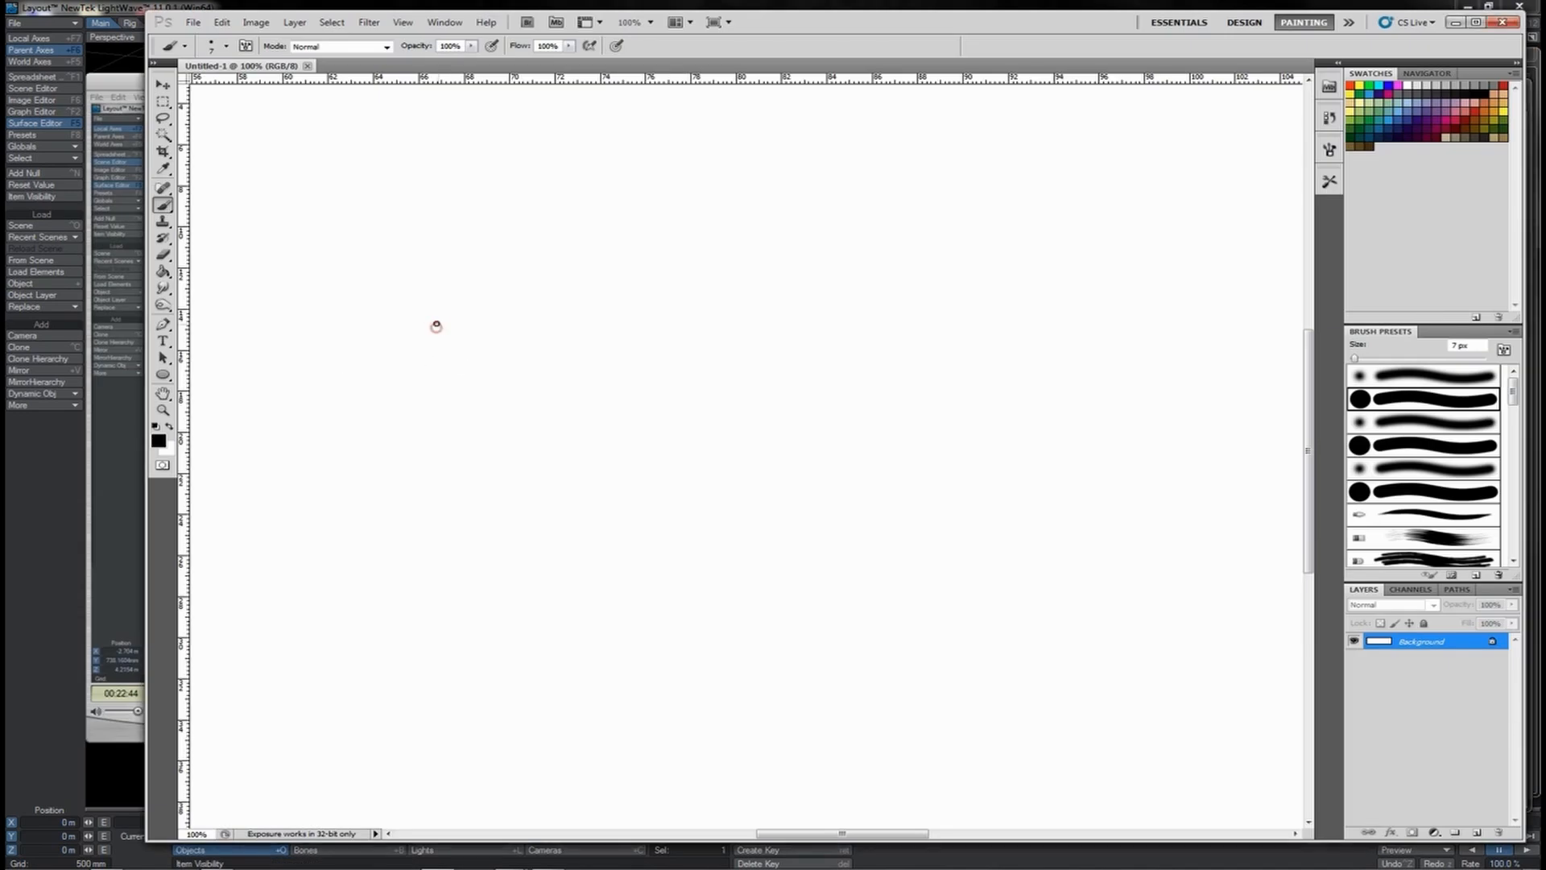
# Step: Switch to Photoshop and paint black axes numbered 0 to 3 with grey grid lines on the blank canvas
pyautogui.click(402, 263)
pyautogui.moveTo(404, 278)
pyautogui.mouseDown()
pyautogui.moveTo(410, 800)
pyautogui.moveTo(1172, 802)
pyautogui.mouseUp()
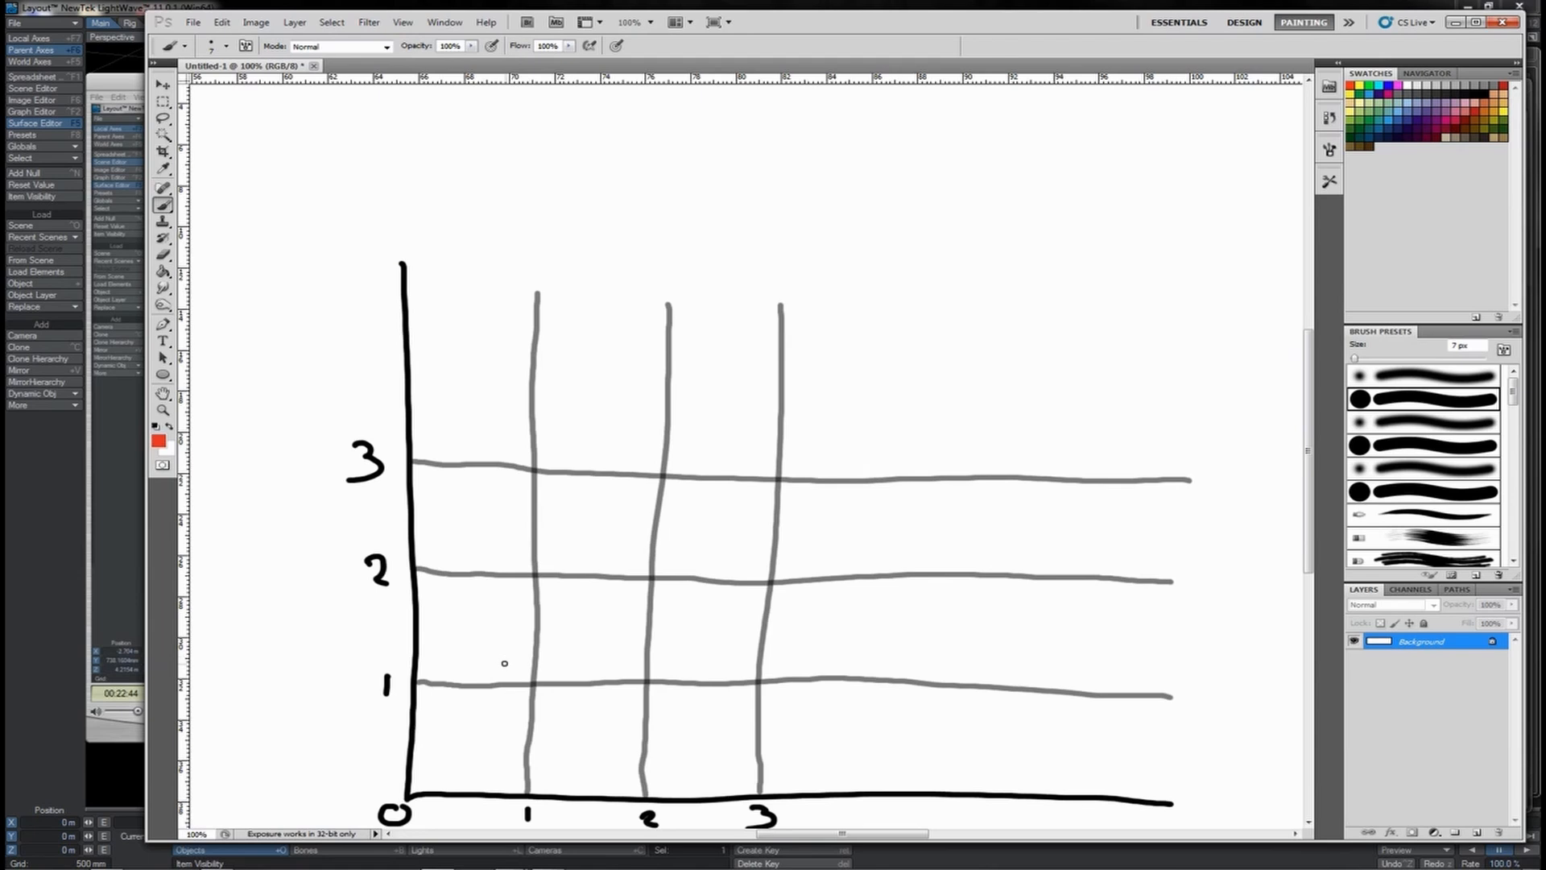
# Step: Paint red dots on grid lines 1 and 2, each with a cyan arrow pointing up
pyautogui.click(500, 683)
pyautogui.click(564, 576)
pyautogui.moveTo(564, 573); pyautogui.dragTo(570, 553)
pyautogui.moveTo(501, 677); pyautogui.dragTo(504, 641)
pyautogui.moveTo(495, 648); pyautogui.dragTo(510, 646)
# Step: Write the vector subtraction <1.2, 2> − <0.8, 1> in black to the upper right of the grid
pyautogui.press('d')
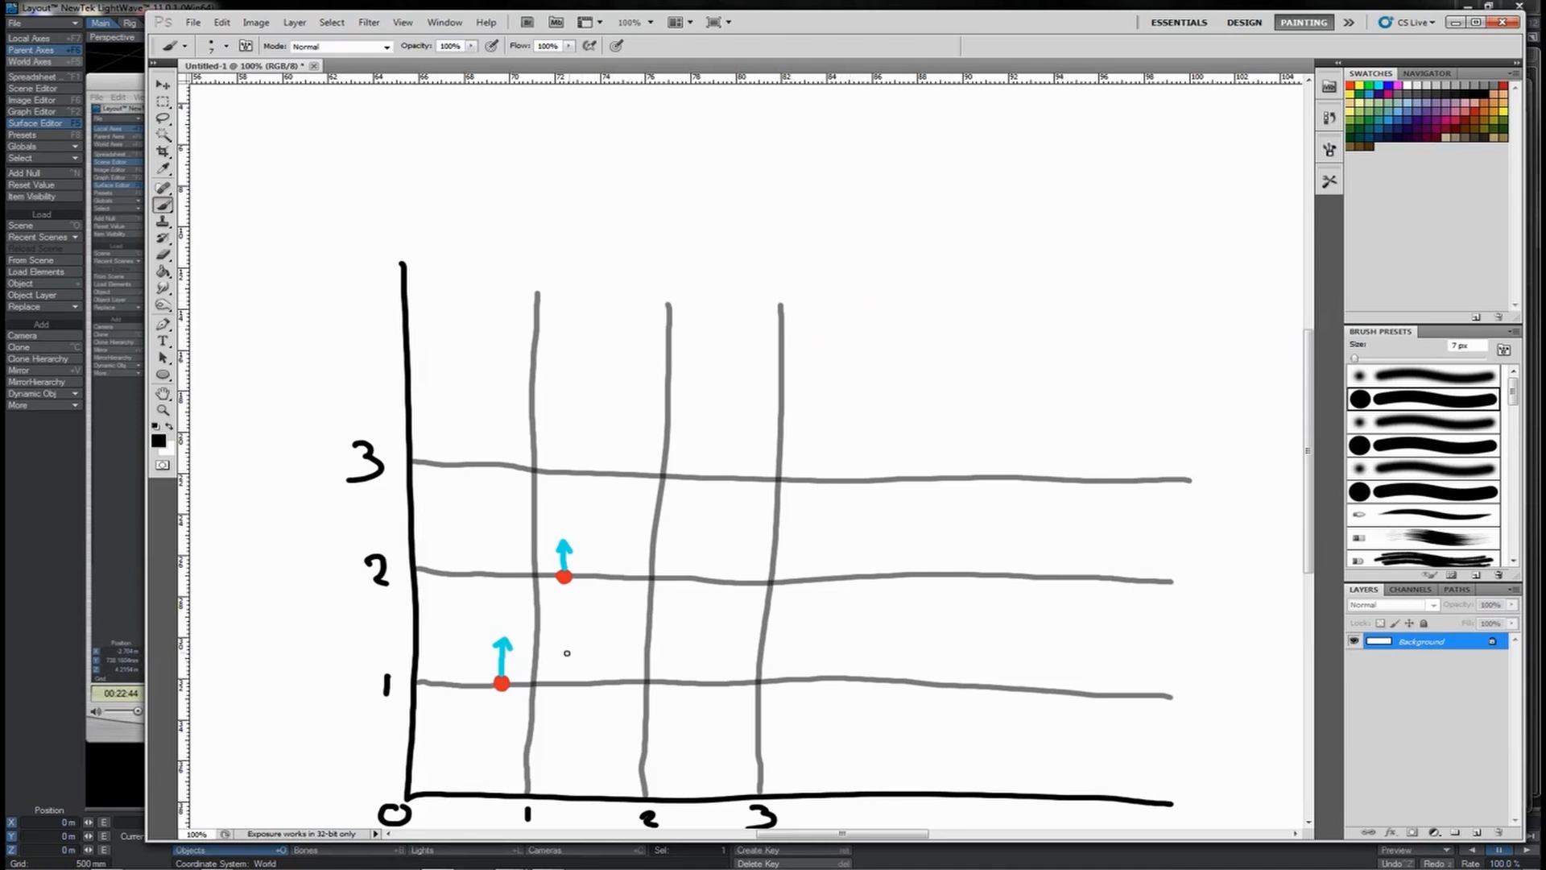
pyautogui.moveTo(846, 287)
pyautogui.mouseDown()
pyautogui.moveTo(847, 304)
pyautogui.moveTo(897, 306)
pyautogui.mouseUp()
pyautogui.click(859, 302)
pyautogui.moveTo(922, 286); pyautogui.dragTo(941, 313)
pyautogui.moveTo(944, 275); pyautogui.dragTo(945, 318)
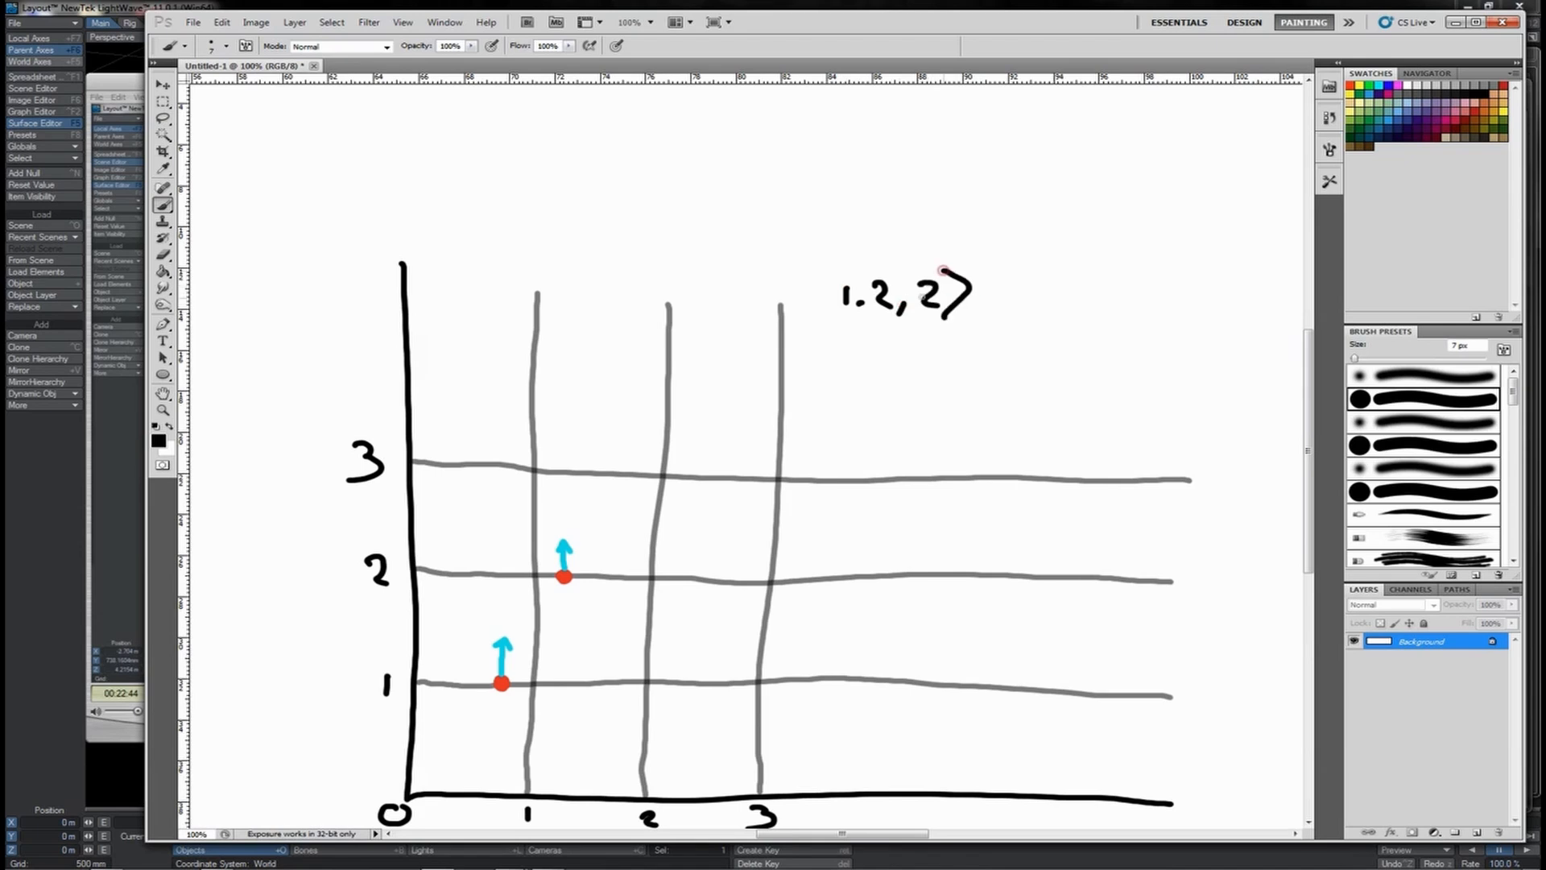
pyautogui.moveTo(839, 263); pyautogui.dragTo(831, 322)
pyautogui.moveTo(1016, 259)
pyautogui.mouseDown()
pyautogui.moveTo(1003, 269)
pyautogui.moveTo(1012, 313)
pyautogui.moveTo(1033, 281)
pyautogui.mouseUp()
pyautogui.click(1052, 300)
pyautogui.moveTo(1076, 281); pyautogui.dragTo(1088, 316)
pyautogui.moveTo(1130, 269); pyautogui.dragTo(1125, 317)
pyautogui.moveTo(1137, 262); pyautogui.dragTo(1140, 319)
pyautogui.moveTo(976, 264); pyautogui.dragTo(989, 263)
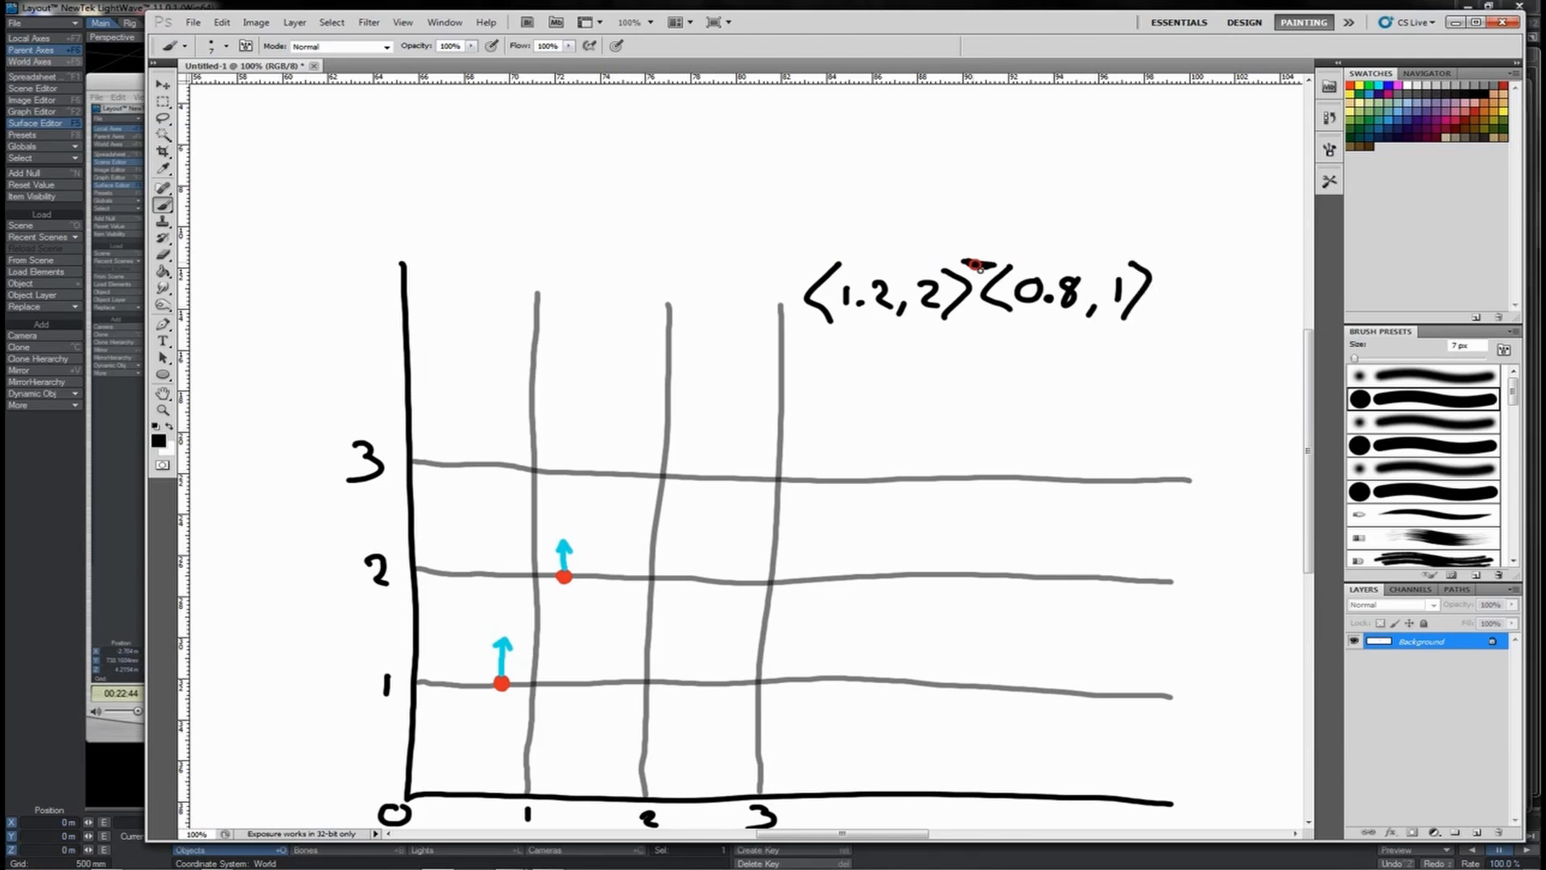
# Step: Write the result vector <0.4, 1> below the subtraction
pyautogui.click(908, 374)
pyautogui.click(916, 391)
pyautogui.moveTo(901, 368); pyautogui.dragTo(947, 403)
pyautogui.moveTo(963, 395); pyautogui.dragTo(958, 407)
pyautogui.moveTo(986, 360); pyautogui.dragTo(983, 399)
pyautogui.moveTo(996, 360); pyautogui.dragTo(995, 403)
pyautogui.moveTo(880, 354); pyautogui.dragTo(877, 404)
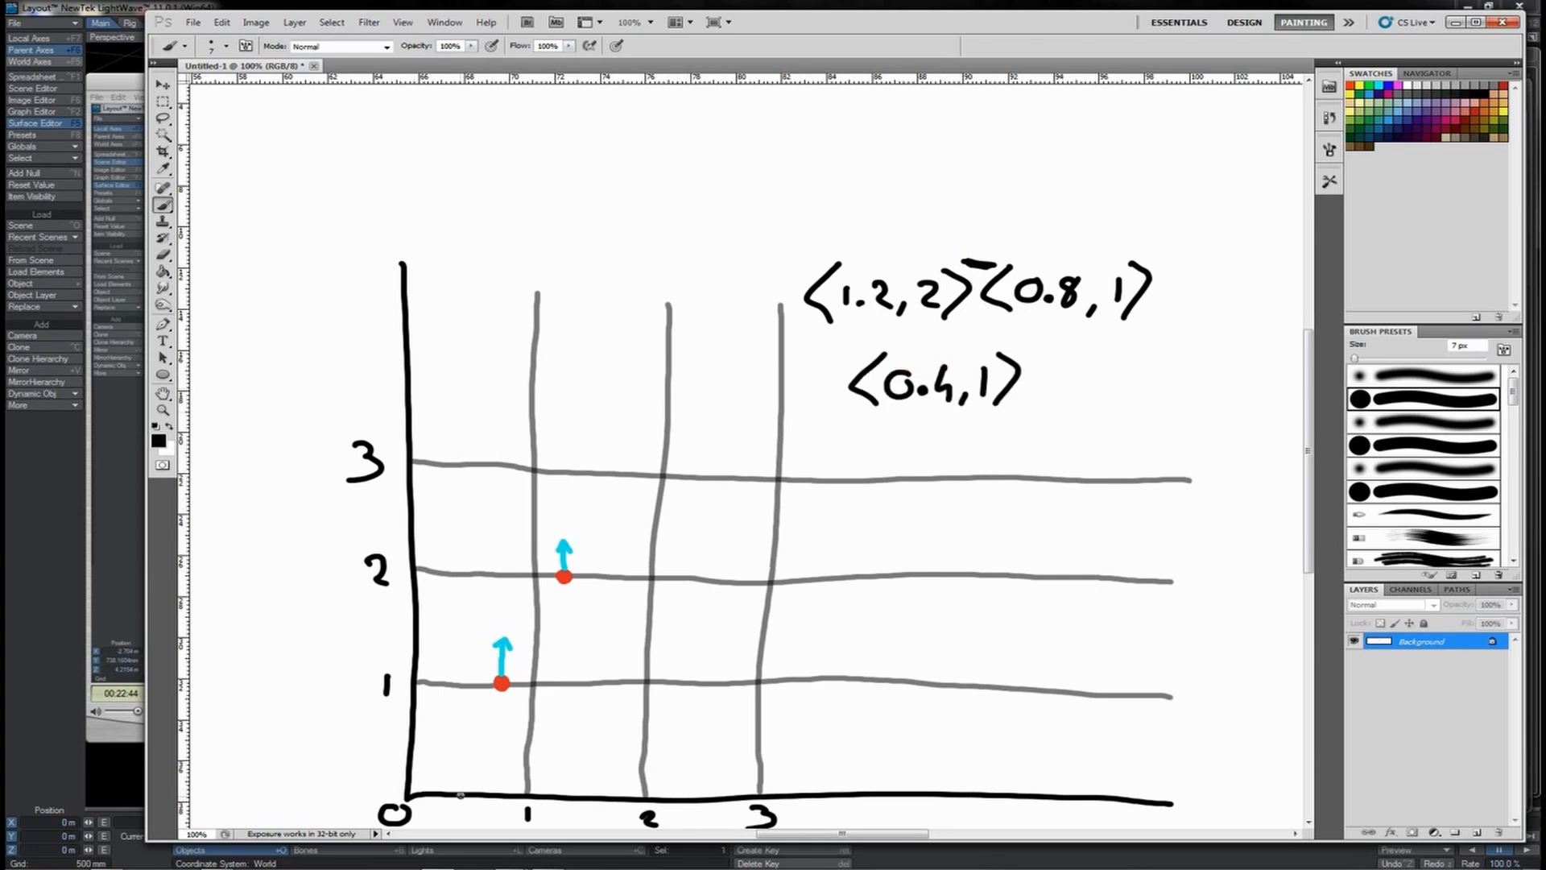
# Step: Mark the point (0.4, 1) with a black dot and paint a blue arrow to it from the origin with an angle arc
pyautogui.click(457, 685)
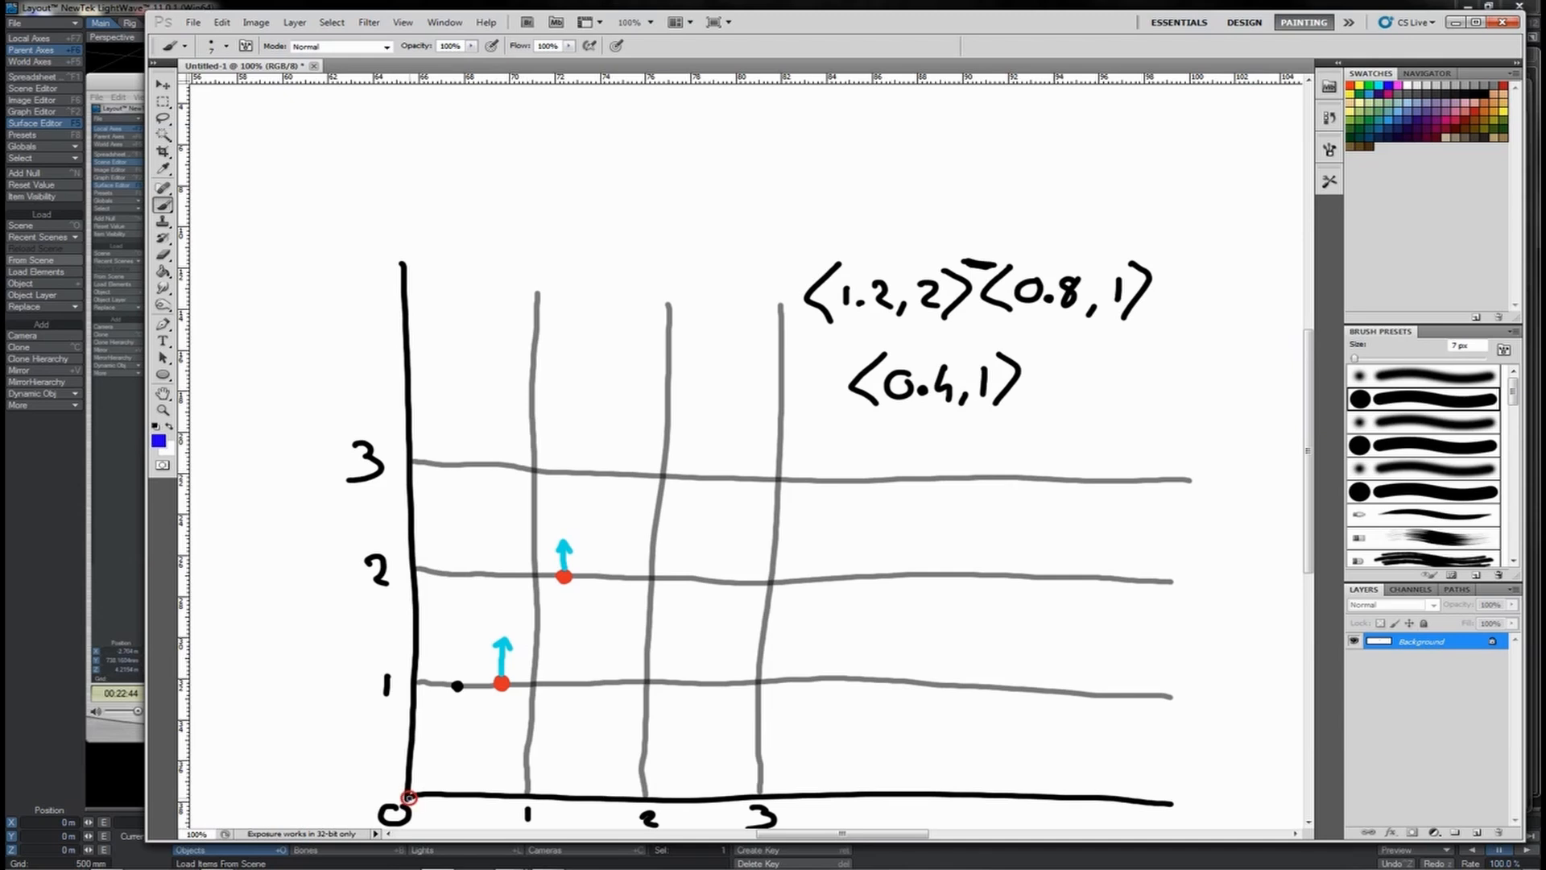
pyautogui.moveTo(408, 798)
pyautogui.mouseDown()
pyautogui.moveTo(456, 687)
pyautogui.moveTo(465, 710)
pyautogui.mouseUp()
pyautogui.moveTo(409, 755); pyautogui.dragTo(429, 758)
# Step: Undo the stray stroke below the lower red dot and paint a matching blue arrow from that dot toward the upper one
pyautogui.moveTo(504, 709); pyautogui.dragTo(499, 689)
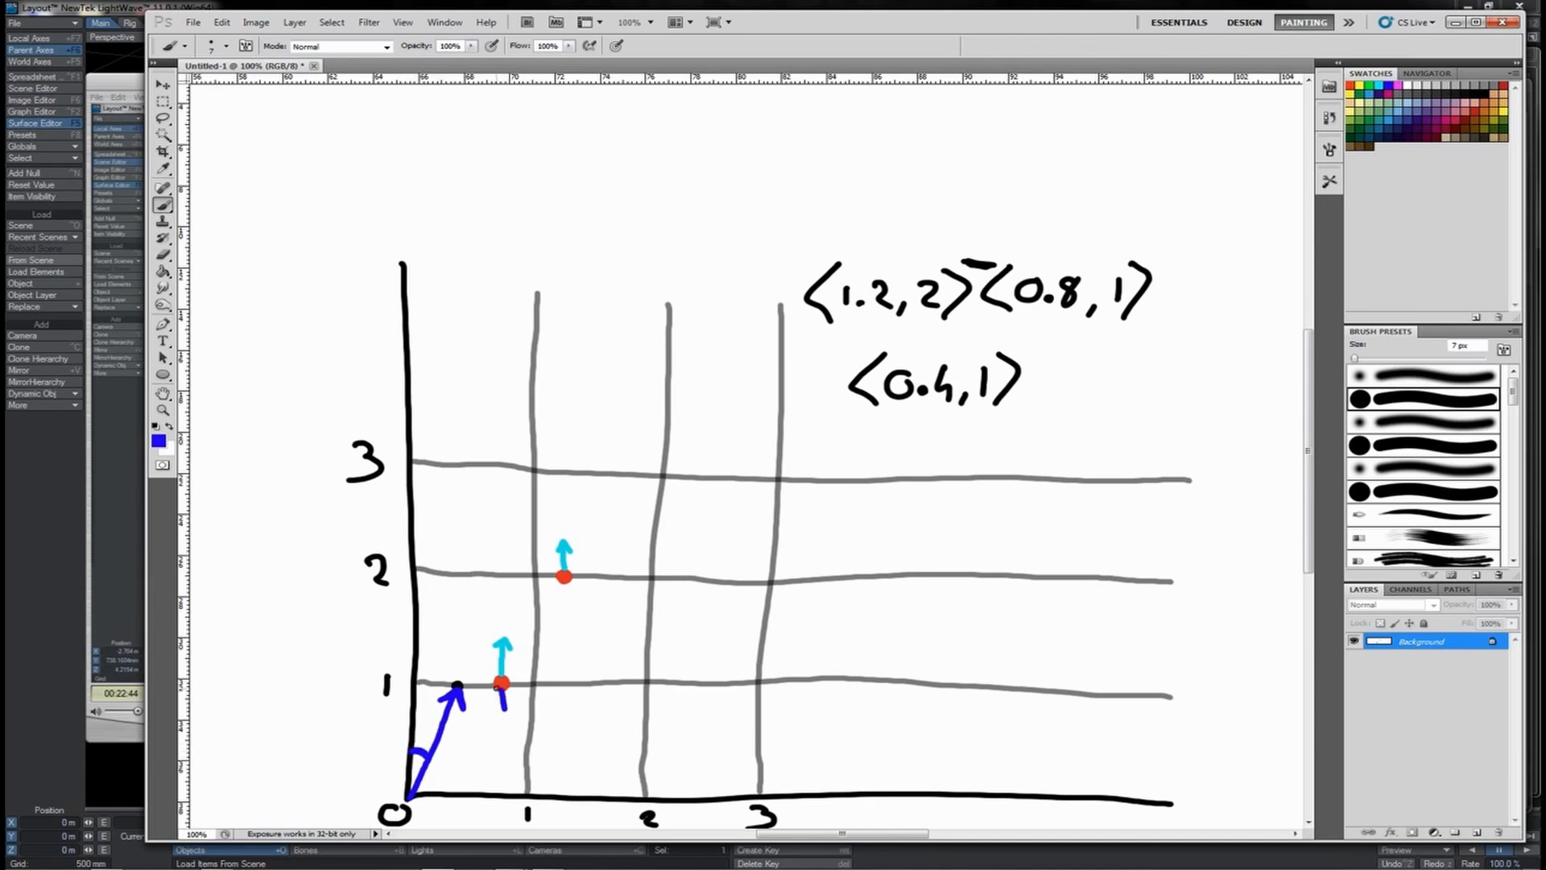
pyautogui.hotkey('ctrl', 'z')
pyautogui.moveTo(501, 682)
pyautogui.mouseDown()
pyautogui.moveTo(541, 606)
pyautogui.moveTo(530, 616)
pyautogui.moveTo(546, 619)
pyautogui.mouseUp()
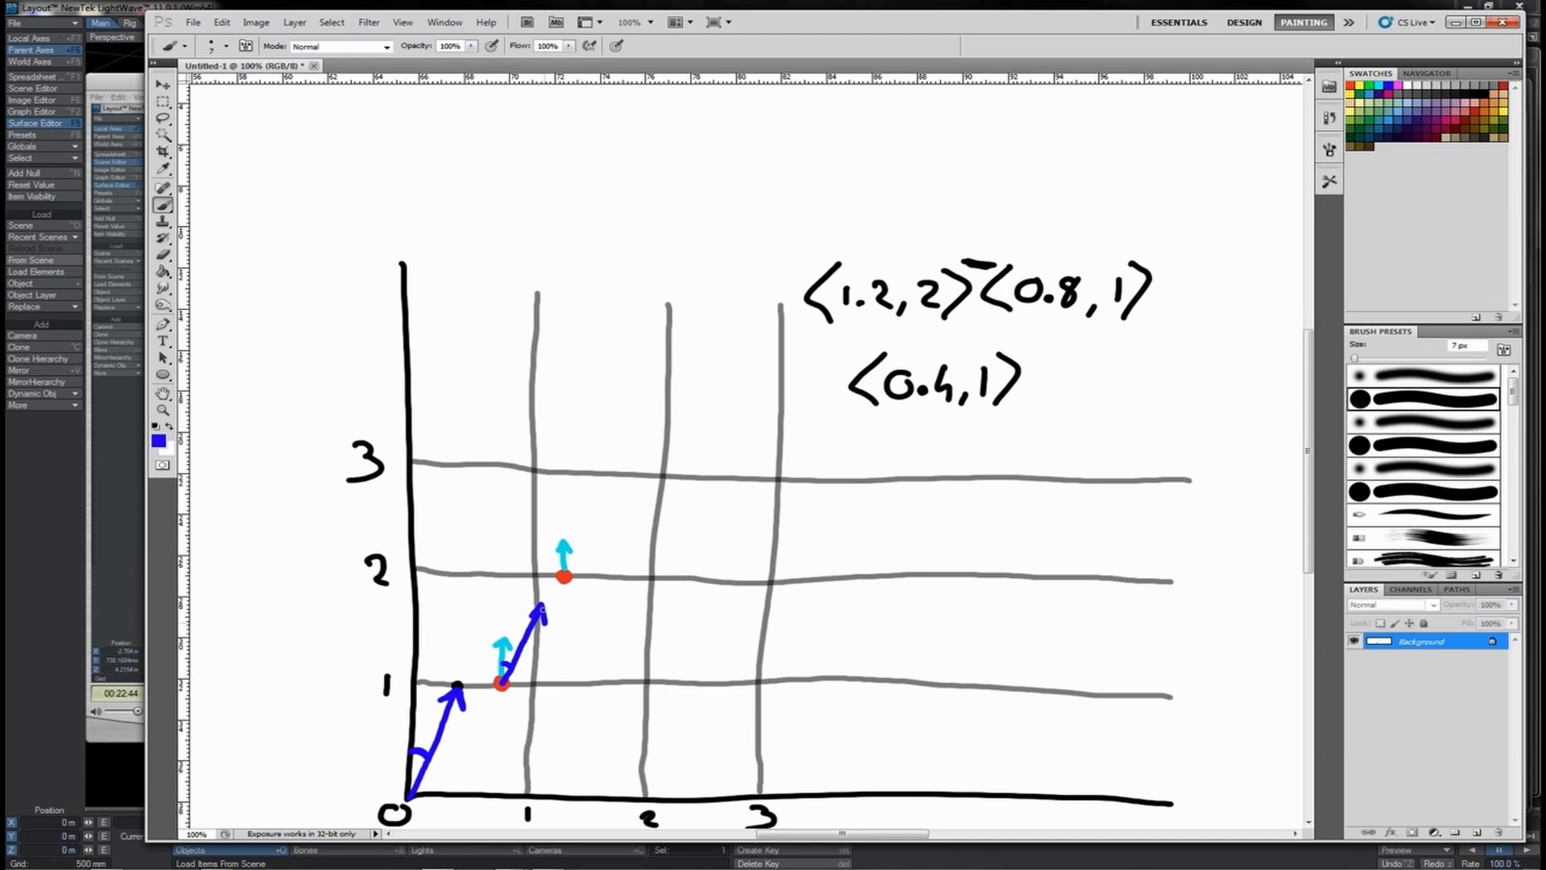
pyautogui.moveTo(535, 609); pyautogui.dragTo(528, 617)
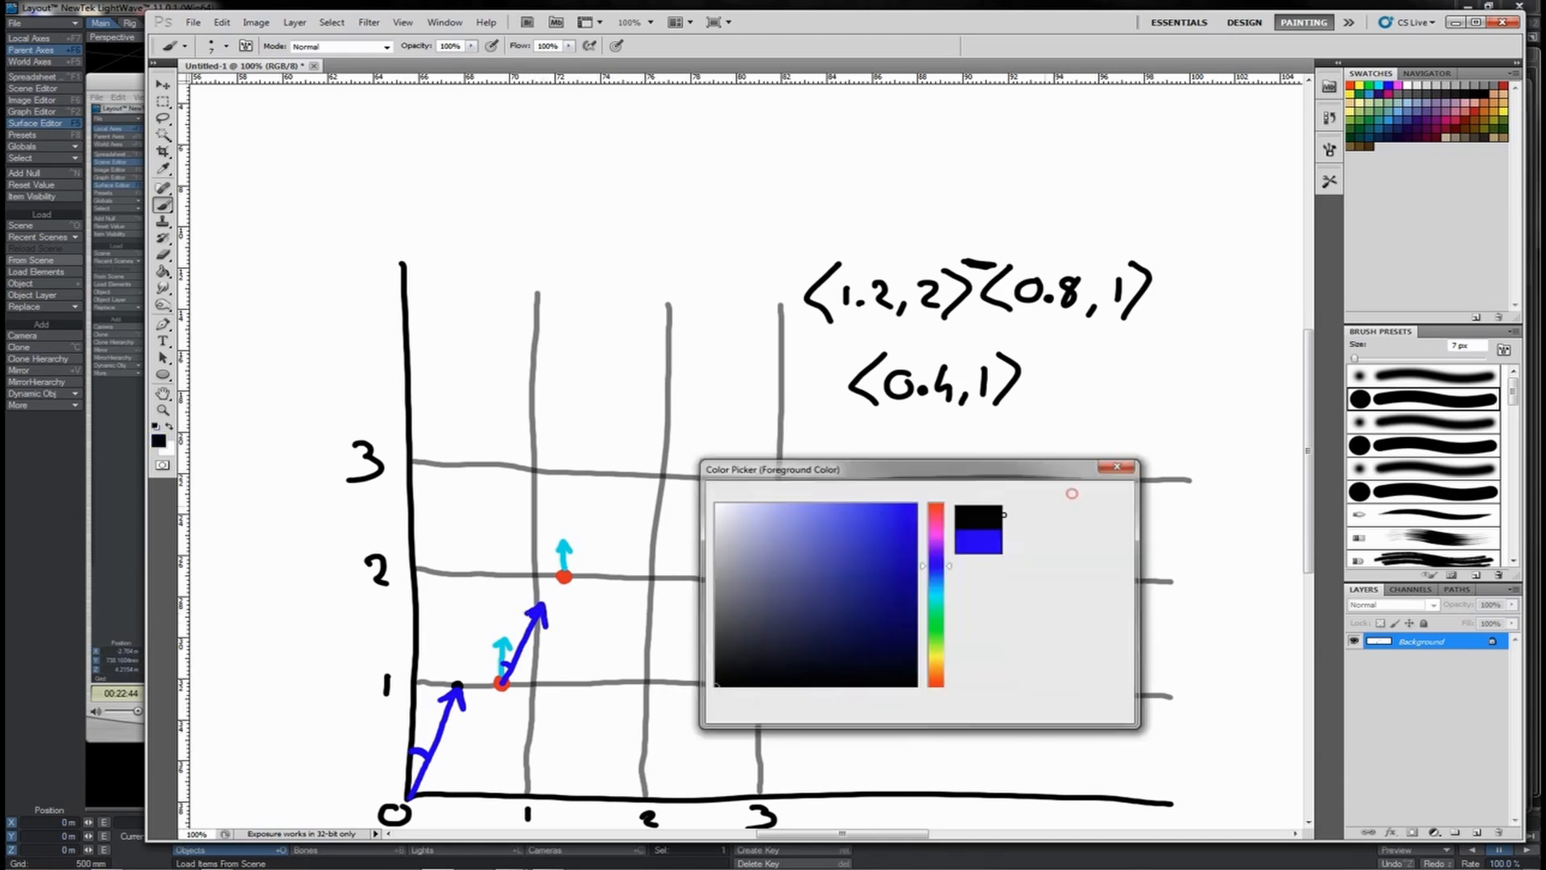
# Step: Set the brush colour to black and paint small arrows pointing at both blue arrows and the lower red dot
pyautogui.click(1071, 493)
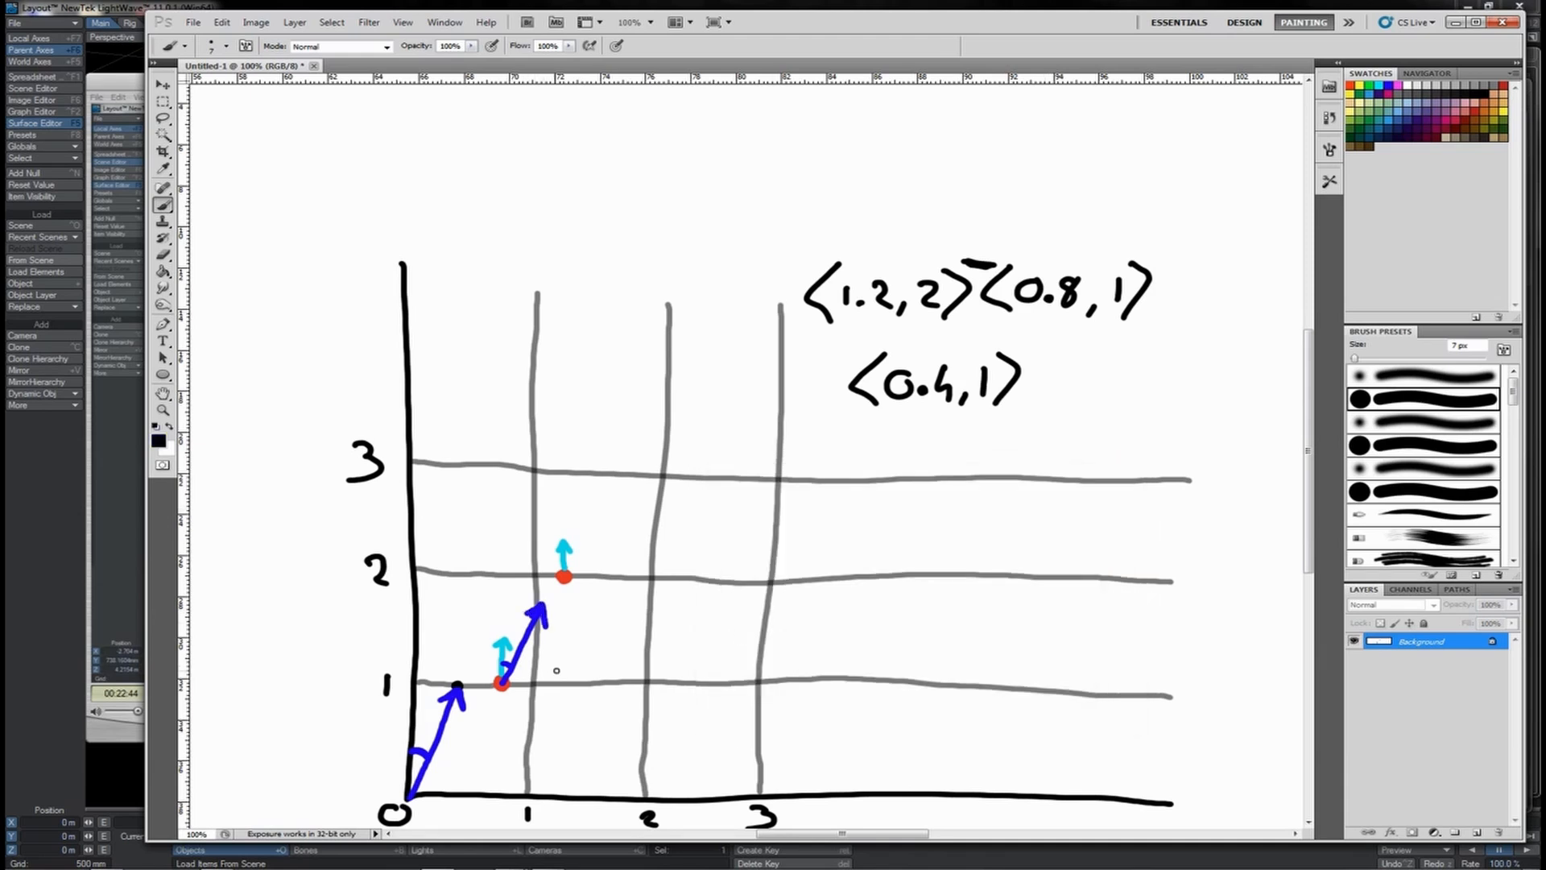
pyautogui.moveTo(568, 675); pyautogui.dragTo(520, 639)
pyautogui.moveTo(520, 638)
pyautogui.mouseDown()
pyautogui.moveTo(526, 657)
pyautogui.moveTo(550, 650)
pyautogui.mouseUp()
pyautogui.moveTo(506, 780)
pyautogui.mouseDown()
pyautogui.moveTo(435, 736)
pyautogui.moveTo(442, 771)
pyautogui.moveTo(474, 737)
pyautogui.mouseUp()
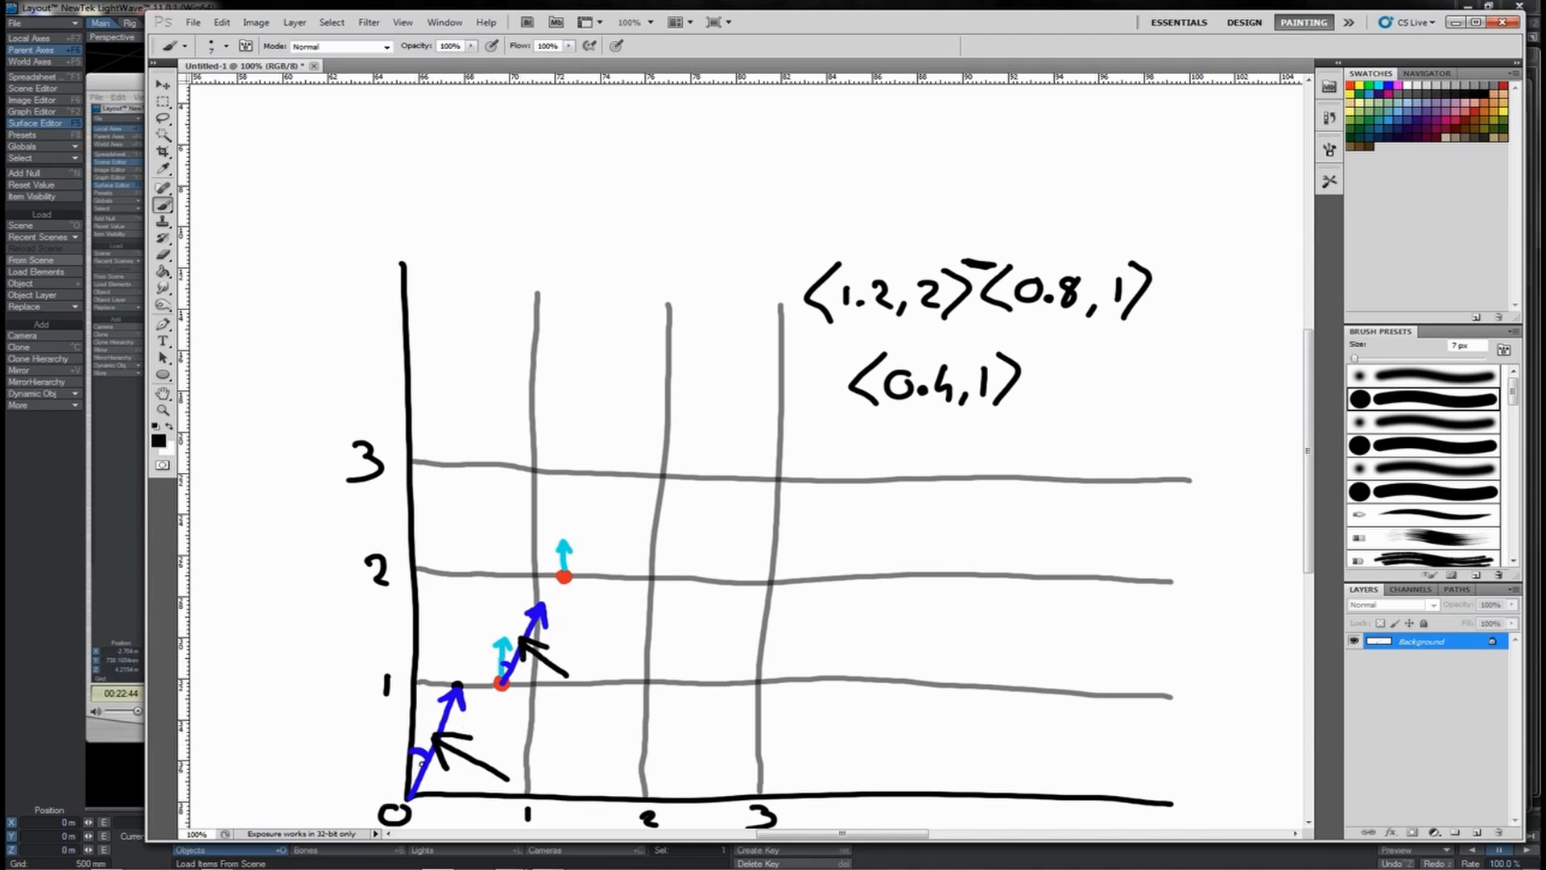
pyautogui.moveTo(513, 719); pyautogui.dragTo(503, 688)
# Step: Paint black crosses on the upper red dot, near grid line 2 below level 3, and near the vertical axis between levels 2 and 3
pyautogui.moveTo(550, 576); pyautogui.dragTo(583, 578)
pyautogui.moveTo(565, 566); pyautogui.dragTo(564, 599)
pyautogui.moveTo(661, 483)
pyautogui.mouseDown()
pyautogui.moveTo(657, 512)
pyautogui.moveTo(683, 500)
pyautogui.mouseUp()
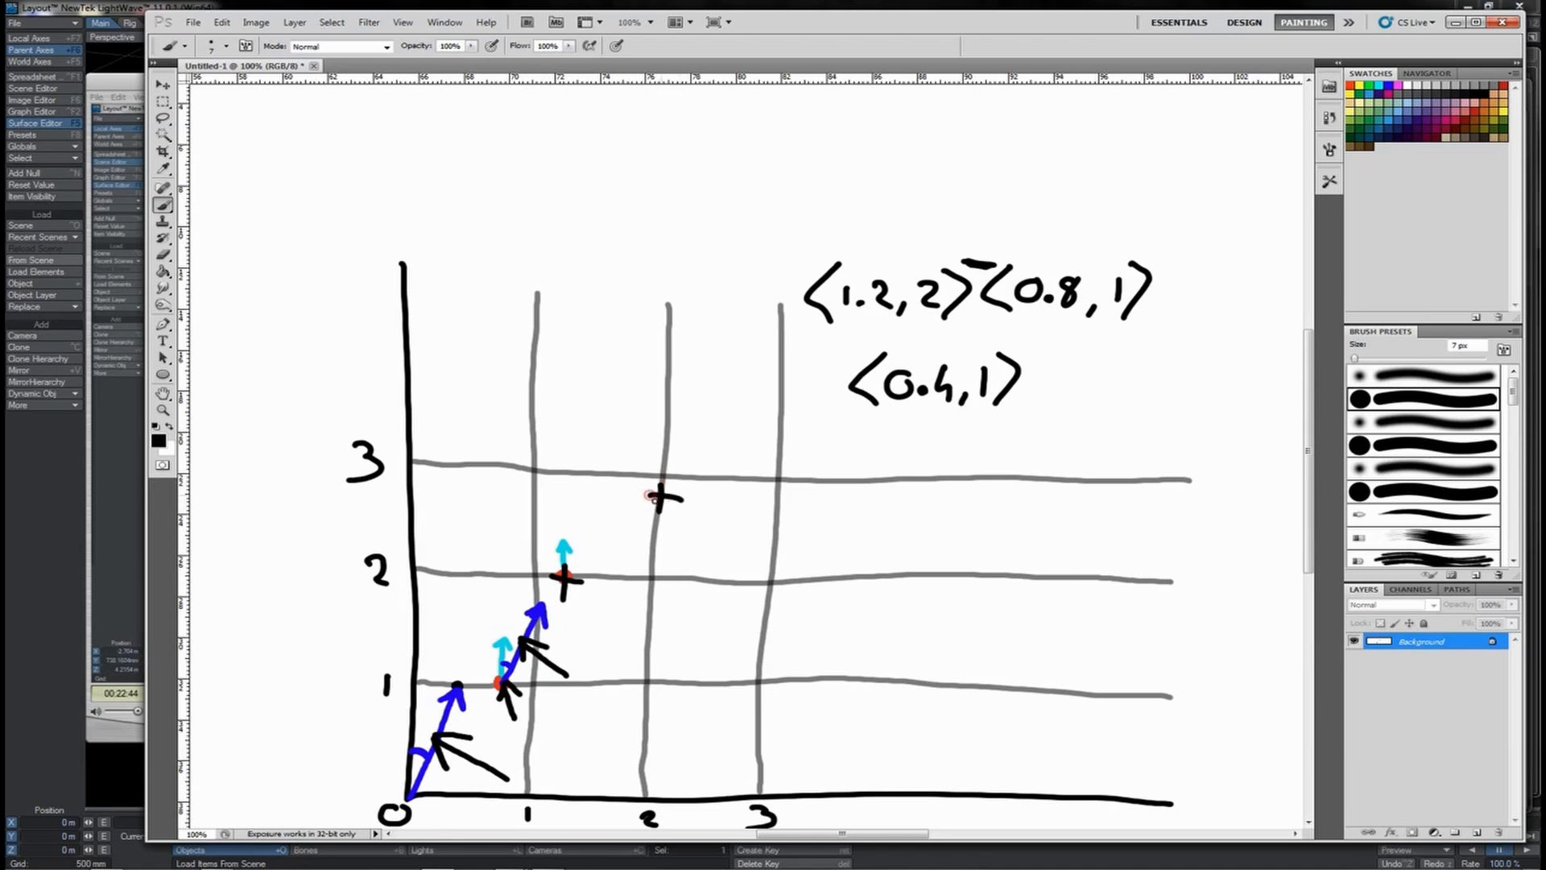
pyautogui.moveTo(449, 505)
pyautogui.mouseDown()
pyautogui.moveTo(448, 535)
pyautogui.moveTo(481, 516)
pyautogui.mouseUp()
# Step: Label the two subtracted vectors W and their result L, and paint a curved black arrow from the vertical to the horizontal axis
pyautogui.moveTo(869, 242); pyautogui.dragTo(896, 241)
pyautogui.moveTo(1047, 233); pyautogui.dragTo(1082, 234)
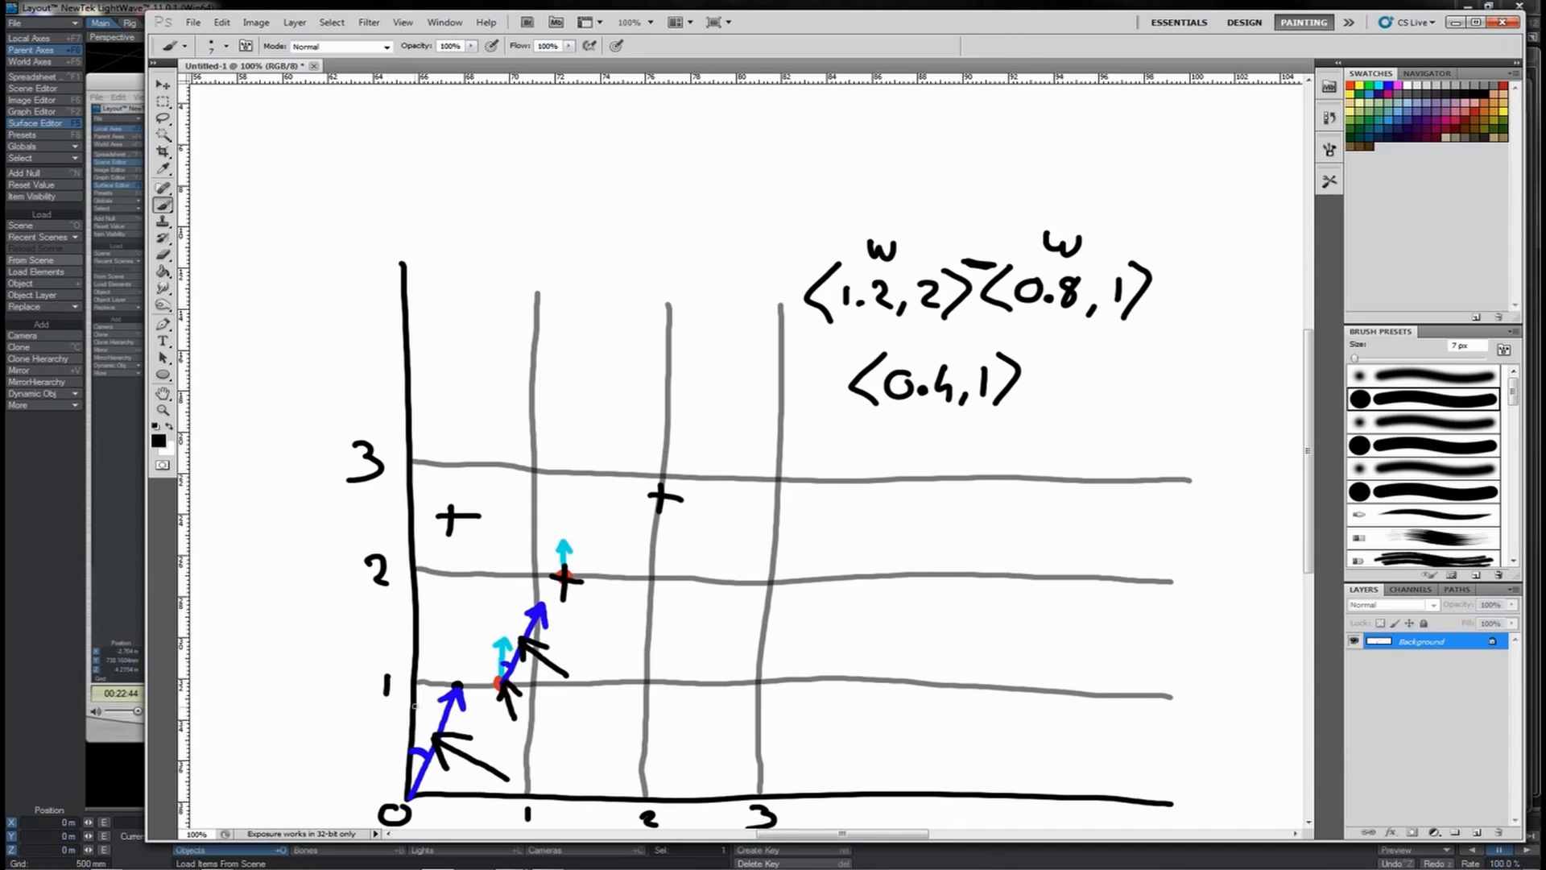
pyautogui.moveTo(413, 704)
pyautogui.mouseDown()
pyautogui.moveTo(456, 714)
pyautogui.moveTo(490, 778)
pyautogui.mouseUp()
pyautogui.moveTo(491, 778); pyautogui.dragTo(493, 790)
pyautogui.moveTo(919, 336); pyautogui.dragTo(944, 351)
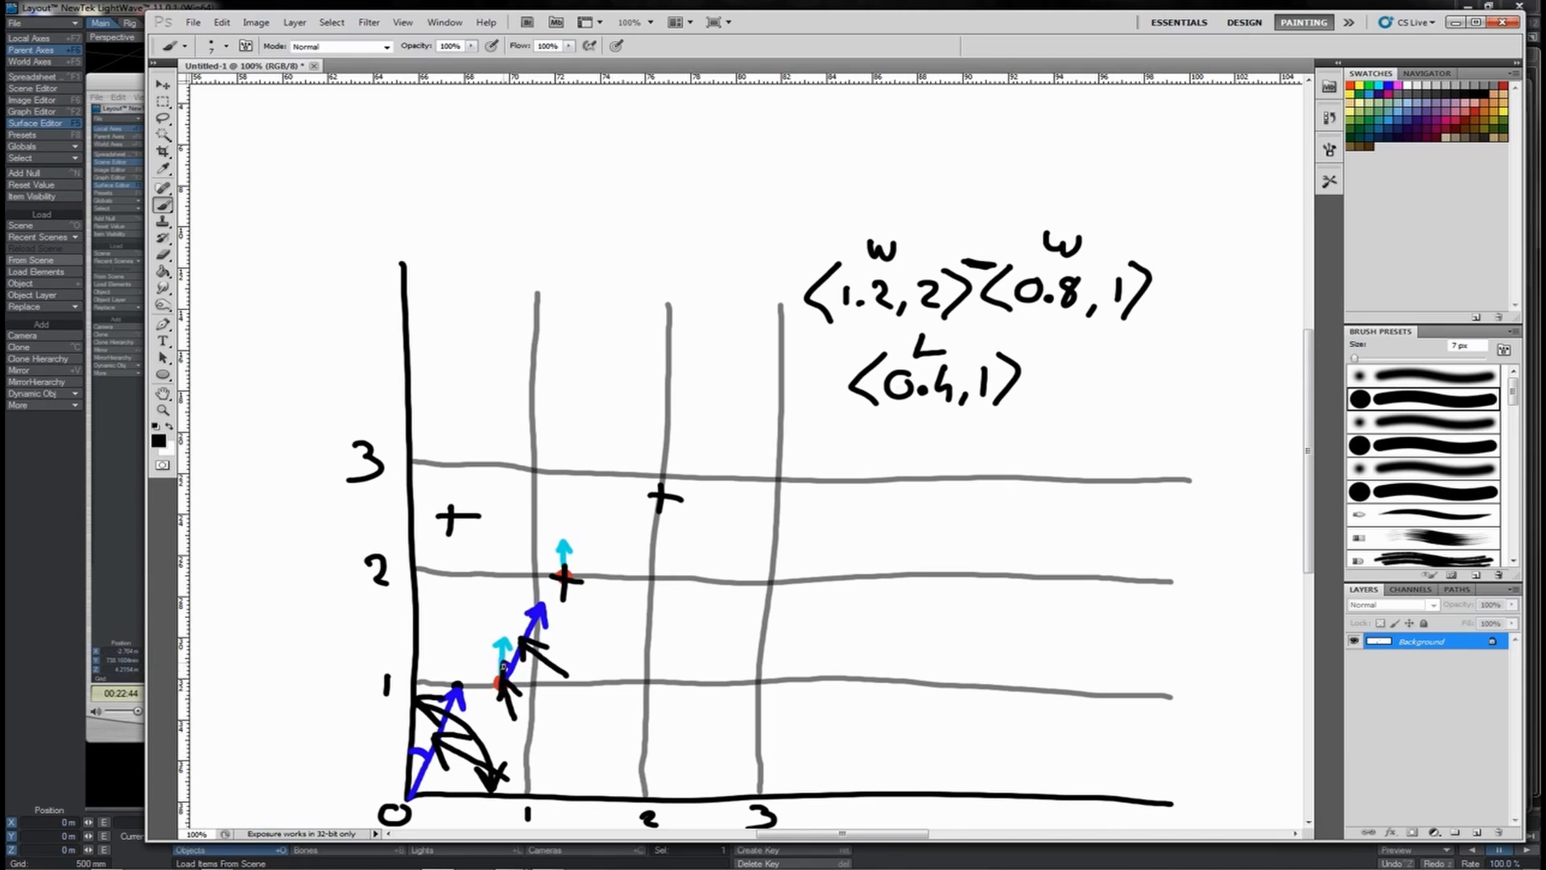
# Step: Paint a curved black arrow above the lower red dot, and a red dot near (2, 1) with a cyan diagonal arrow
pyautogui.moveTo(522, 683); pyautogui.dragTo(485, 679)
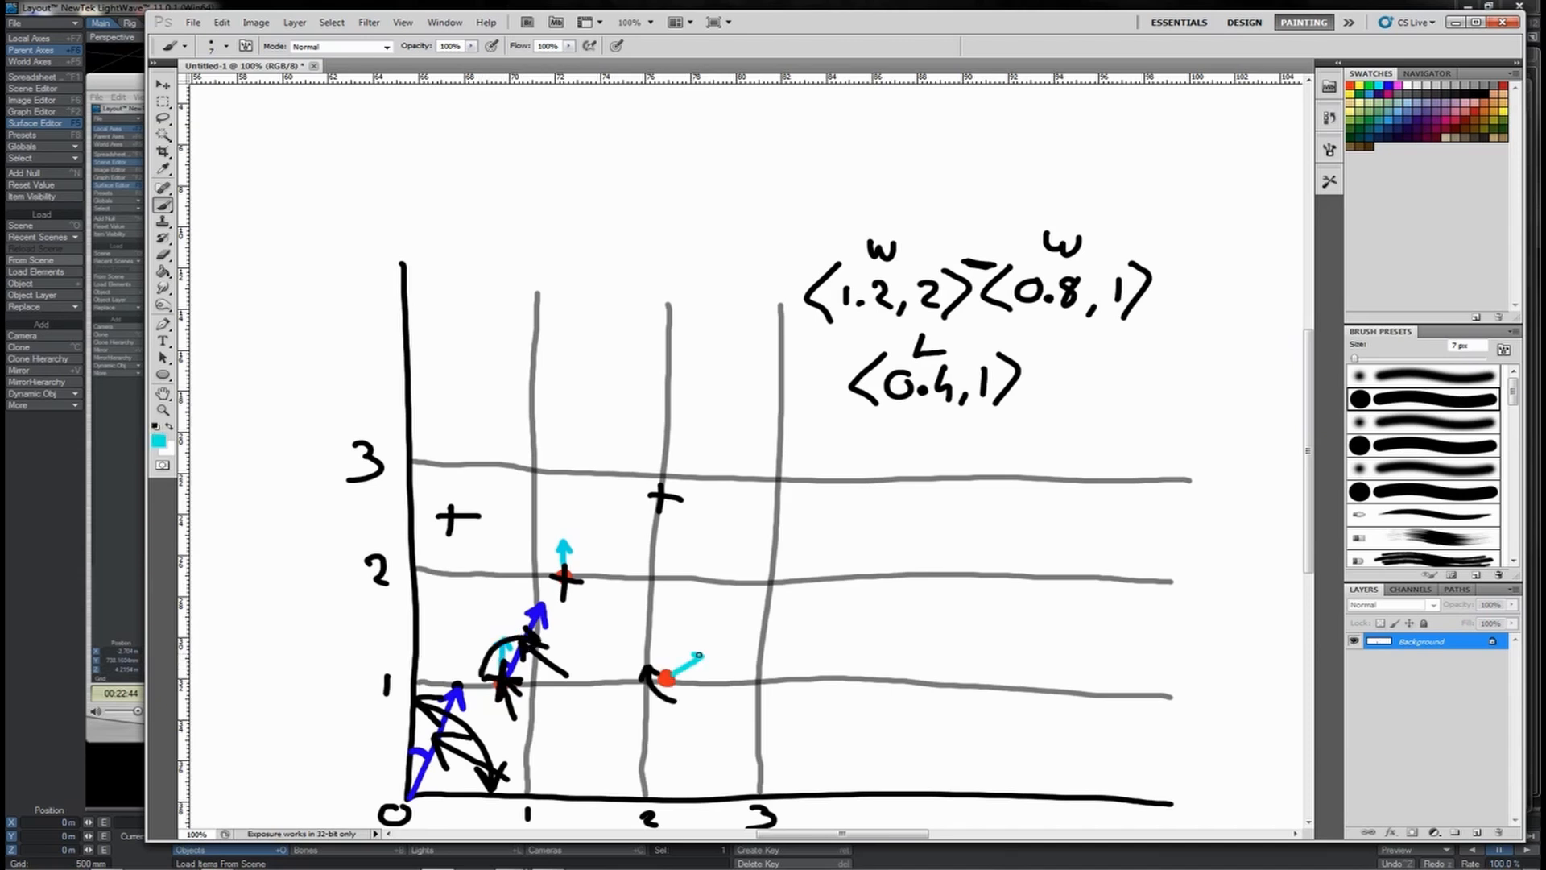
pyautogui.moveTo(693, 657); pyautogui.dragTo(705, 667)
pyautogui.moveTo(675, 677)
pyautogui.mouseDown()
pyautogui.moveTo(703, 656)
pyautogui.moveTo(701, 678)
pyautogui.moveTo(675, 676)
pyautogui.mouseUp()
# Step: Paint a blue upward arrow at the red dot near (2, 1), a curved blue arrow, and a dashed line to the upper red dot
pyautogui.press('x')
pyautogui.moveTo(665, 675); pyautogui.dragTo(665, 622)
pyautogui.moveTo(657, 636); pyautogui.dragTo(674, 635)
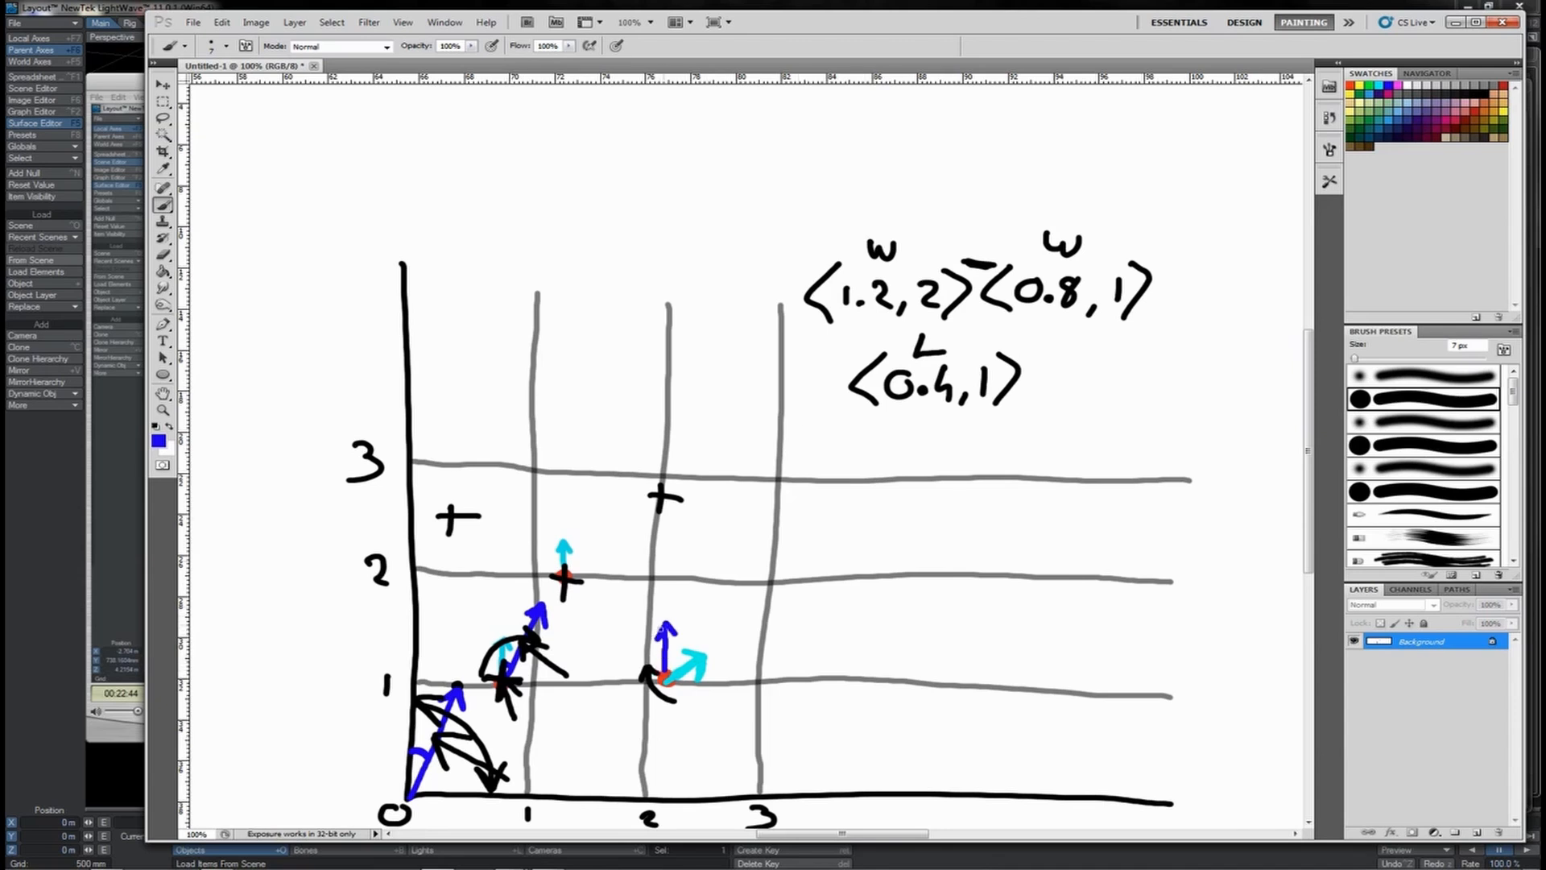
pyautogui.moveTo(652, 666); pyautogui.dragTo(565, 578)
pyautogui.moveTo(671, 641); pyautogui.dragTo(636, 635)
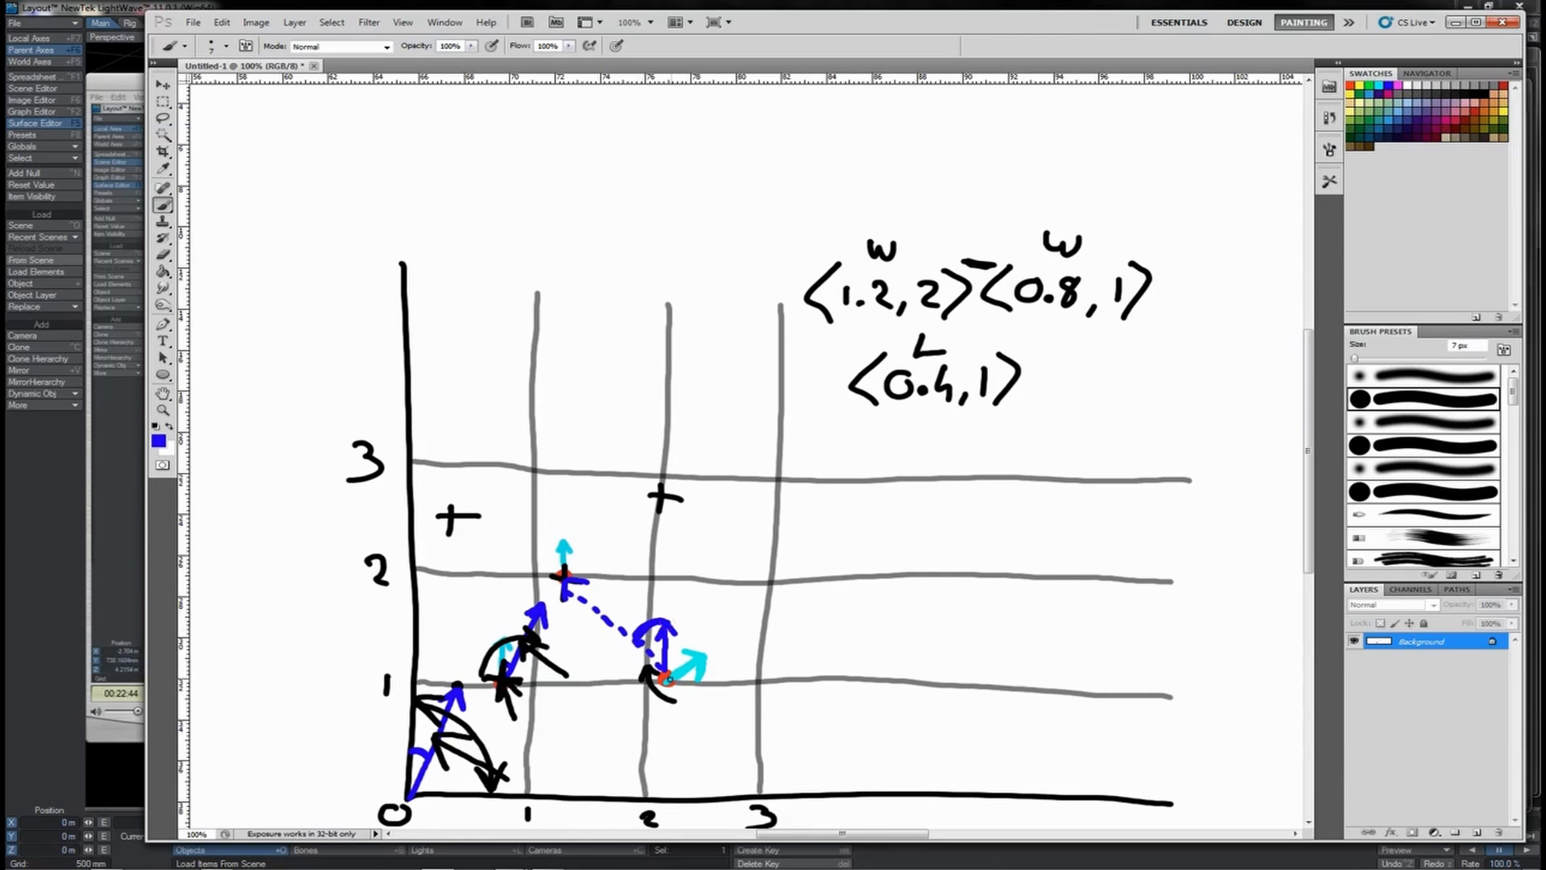
pyautogui.moveTo(662, 679)
pyautogui.mouseDown()
pyautogui.moveTo(689, 664)
pyautogui.moveTo(670, 653)
pyautogui.moveTo(733, 528)
pyautogui.mouseUp()
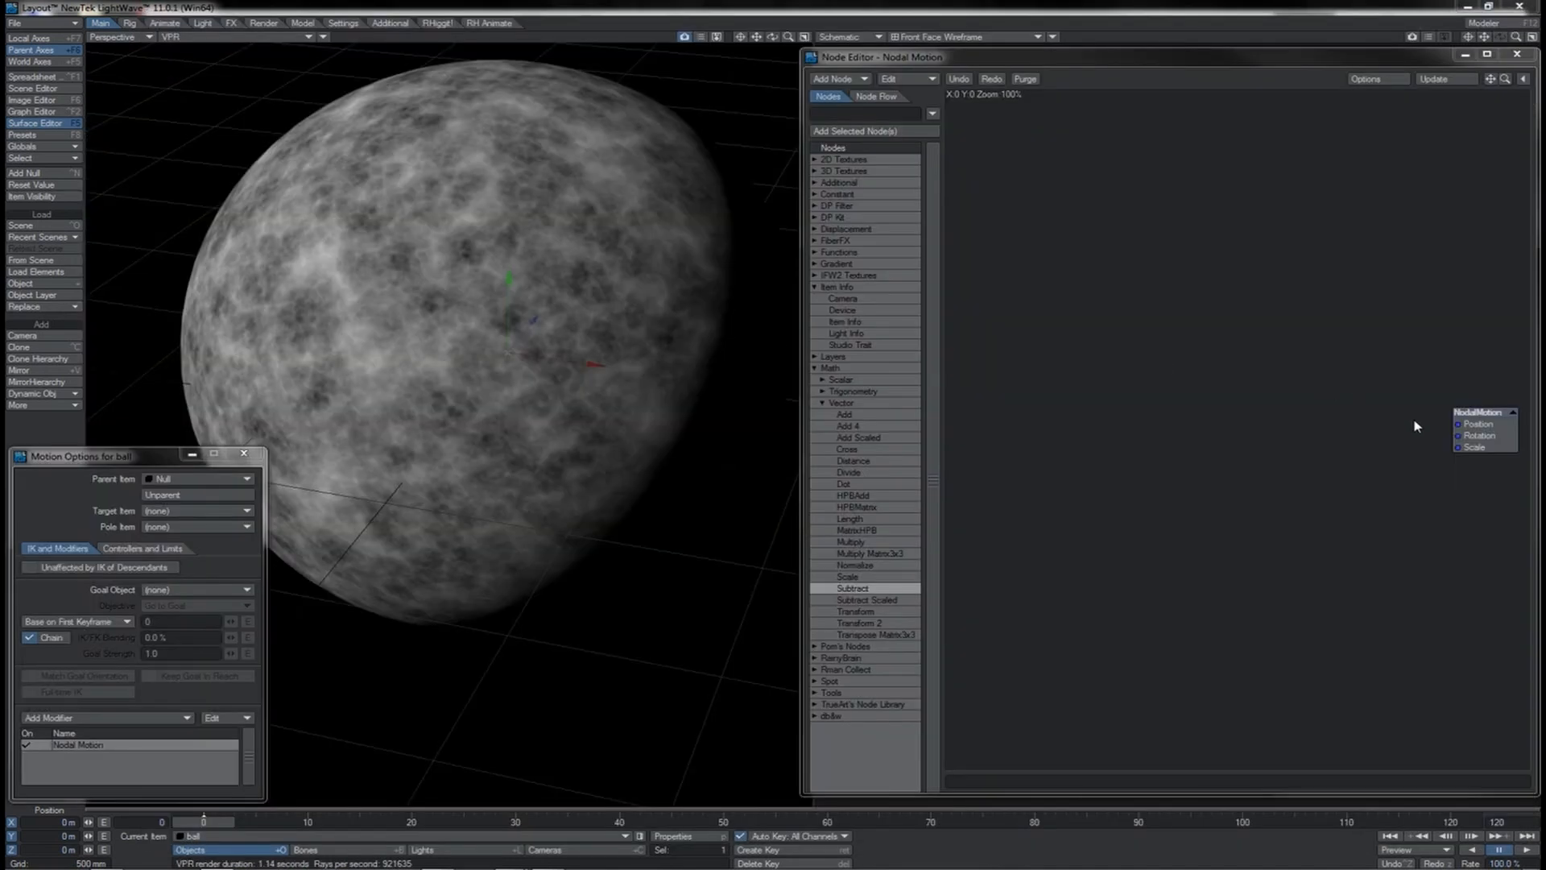
# Step: Switch to LightWave Layout, reposition the NodalMotion node in the ball's Nodal Motion network, and add an Item Info node
pyautogui.click(1477, 439)
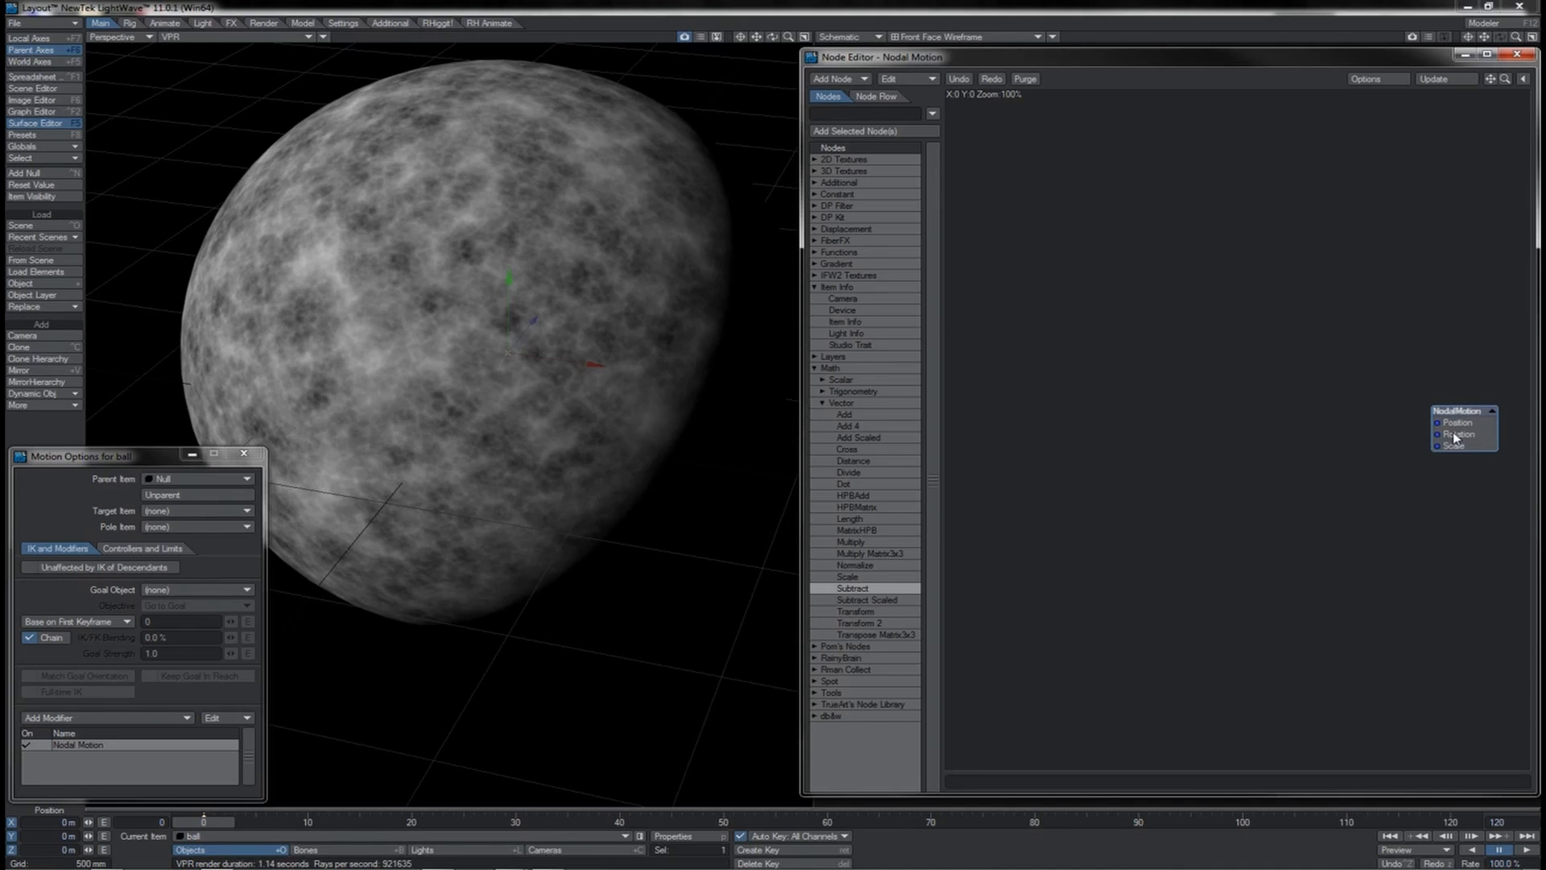
pyautogui.moveTo(1476, 439); pyautogui.dragTo(1399, 403)
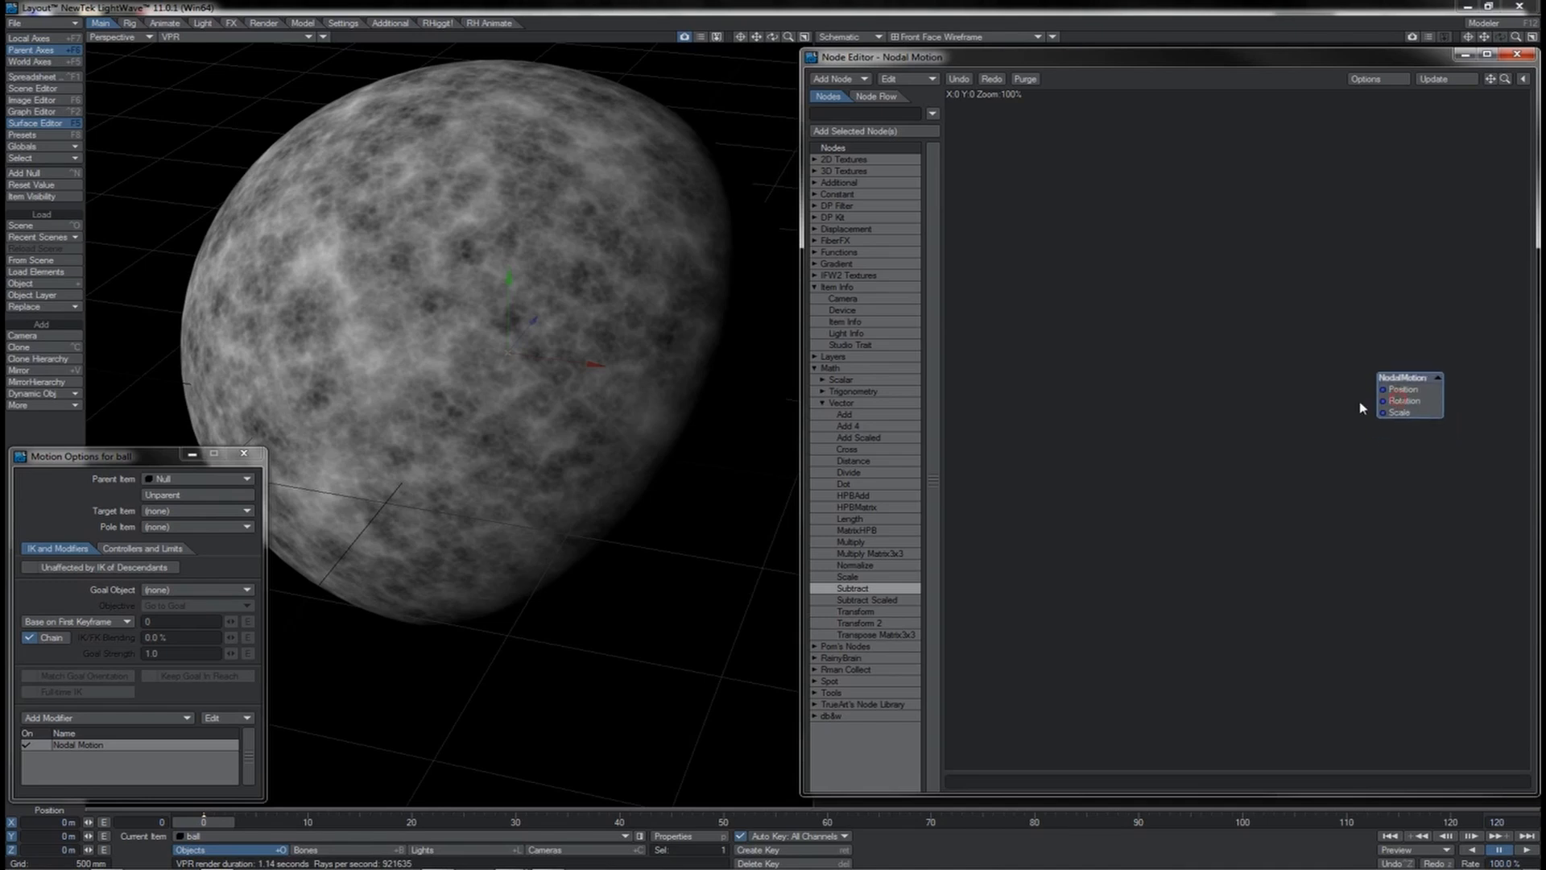
pyautogui.click(1393, 396)
pyautogui.moveTo(1394, 400); pyautogui.dragTo(1404, 400)
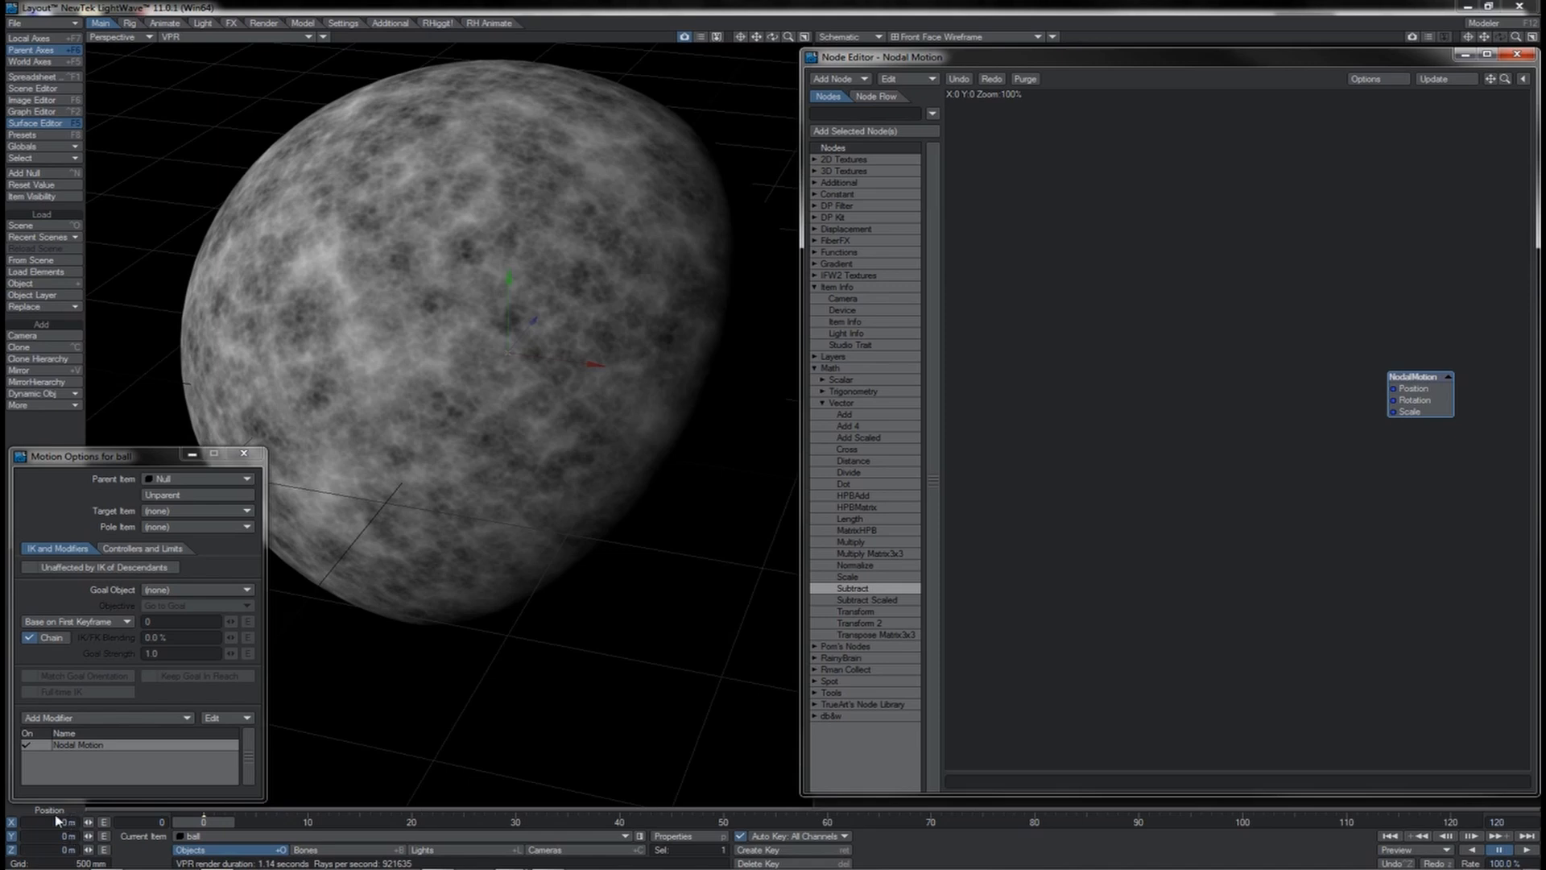
pyautogui.moveTo(845, 322); pyautogui.dragTo(1129, 370)
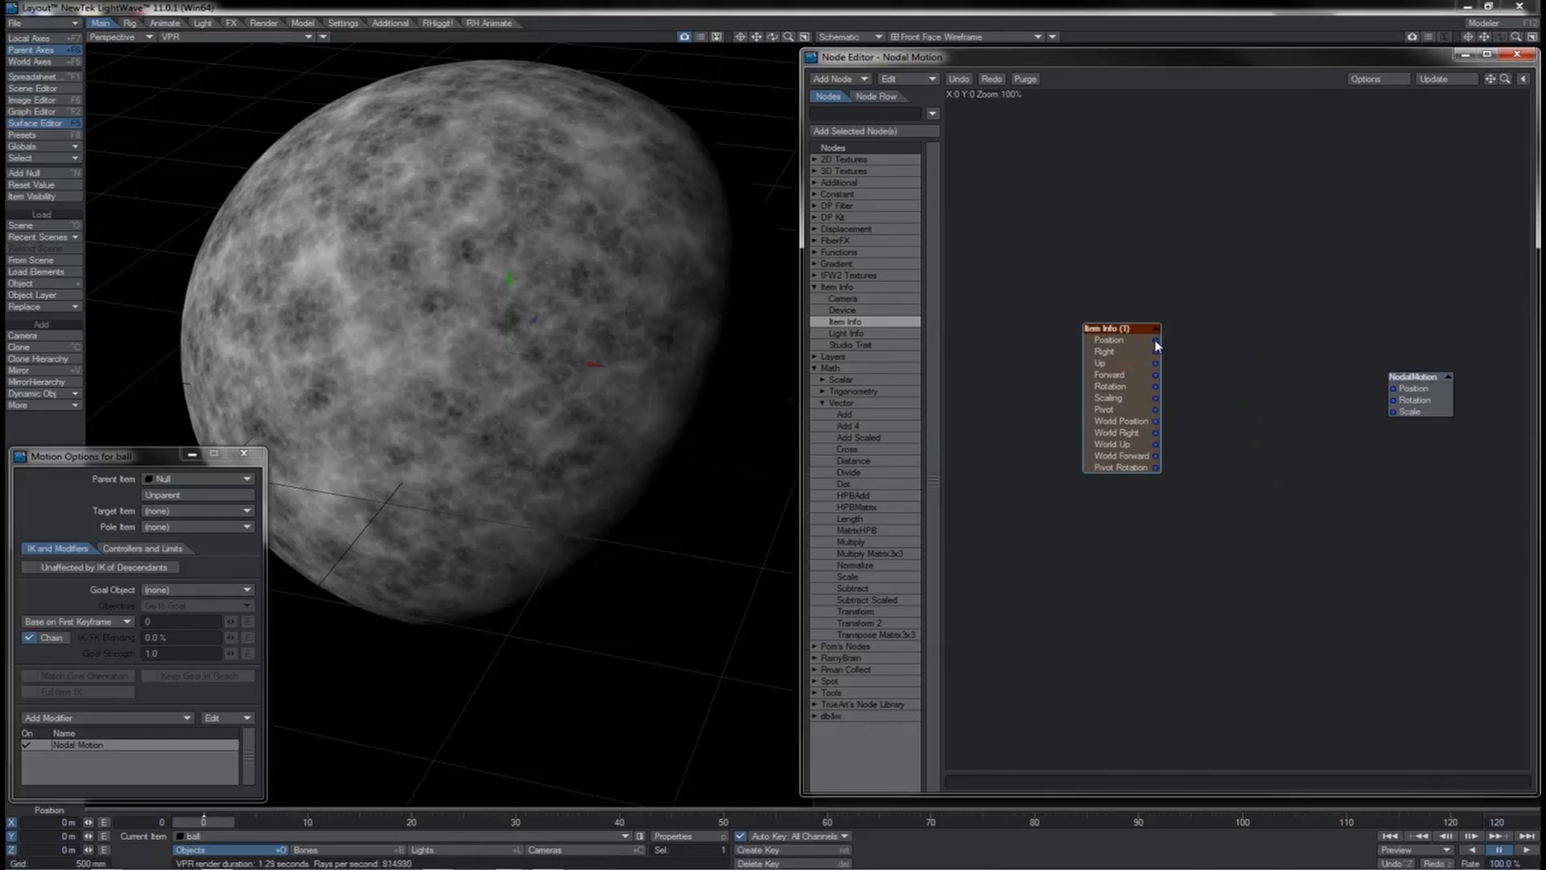
# Step: Point out Item Info's Position, World Position and Rotation outputs with loose connections, and shift the NodalMotion node down
pyautogui.moveTo(1156, 343); pyautogui.dragTo(1226, 375)
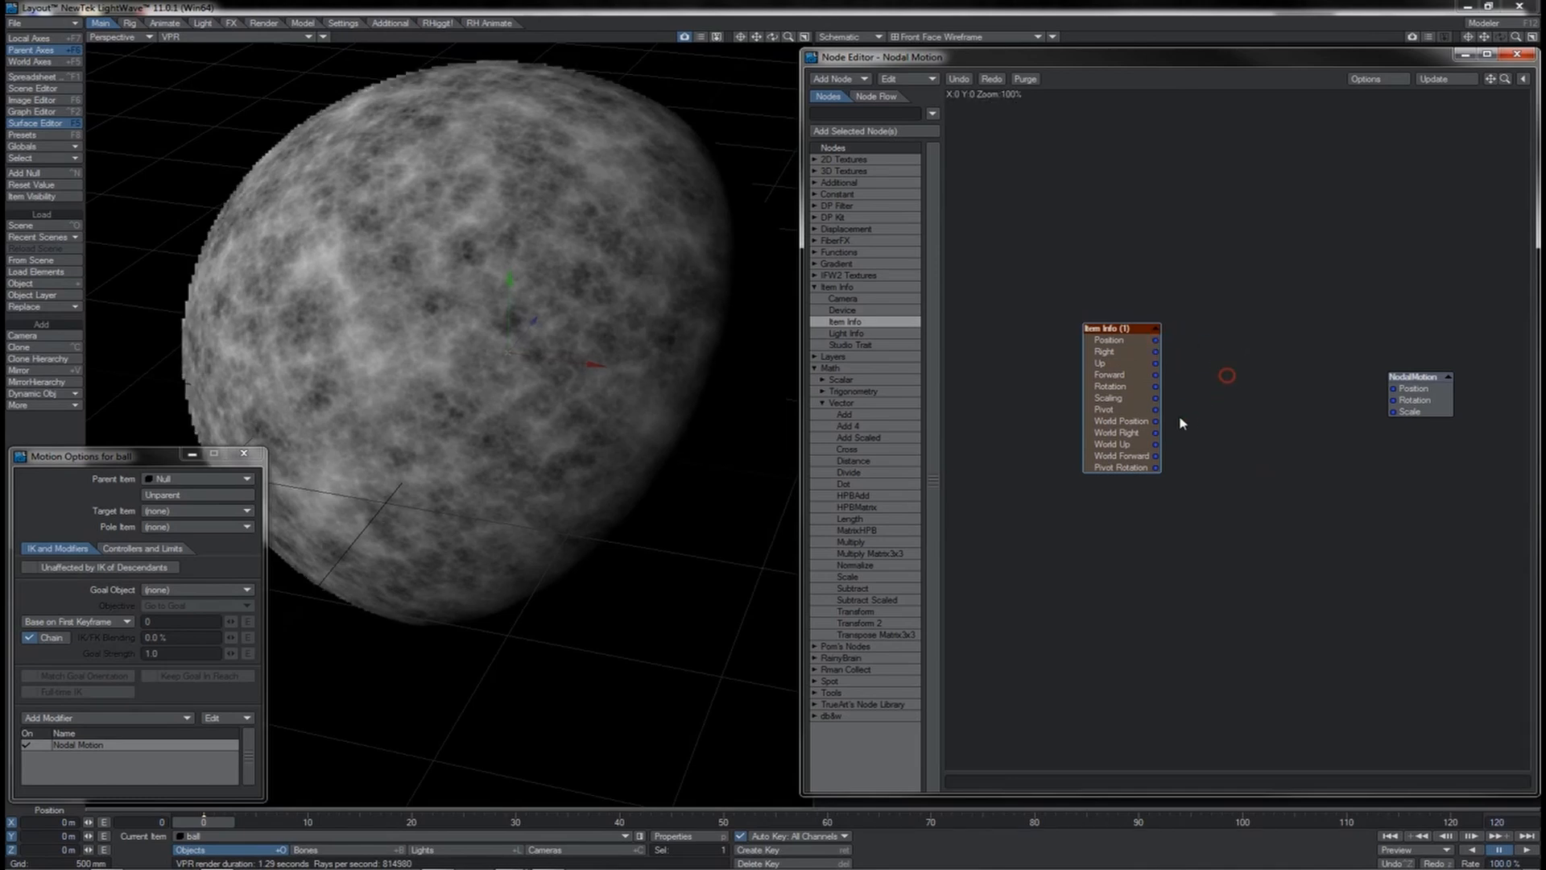
pyautogui.moveTo(1156, 420); pyautogui.dragTo(1222, 441)
pyautogui.moveTo(1126, 385); pyautogui.dragTo(1227, 402)
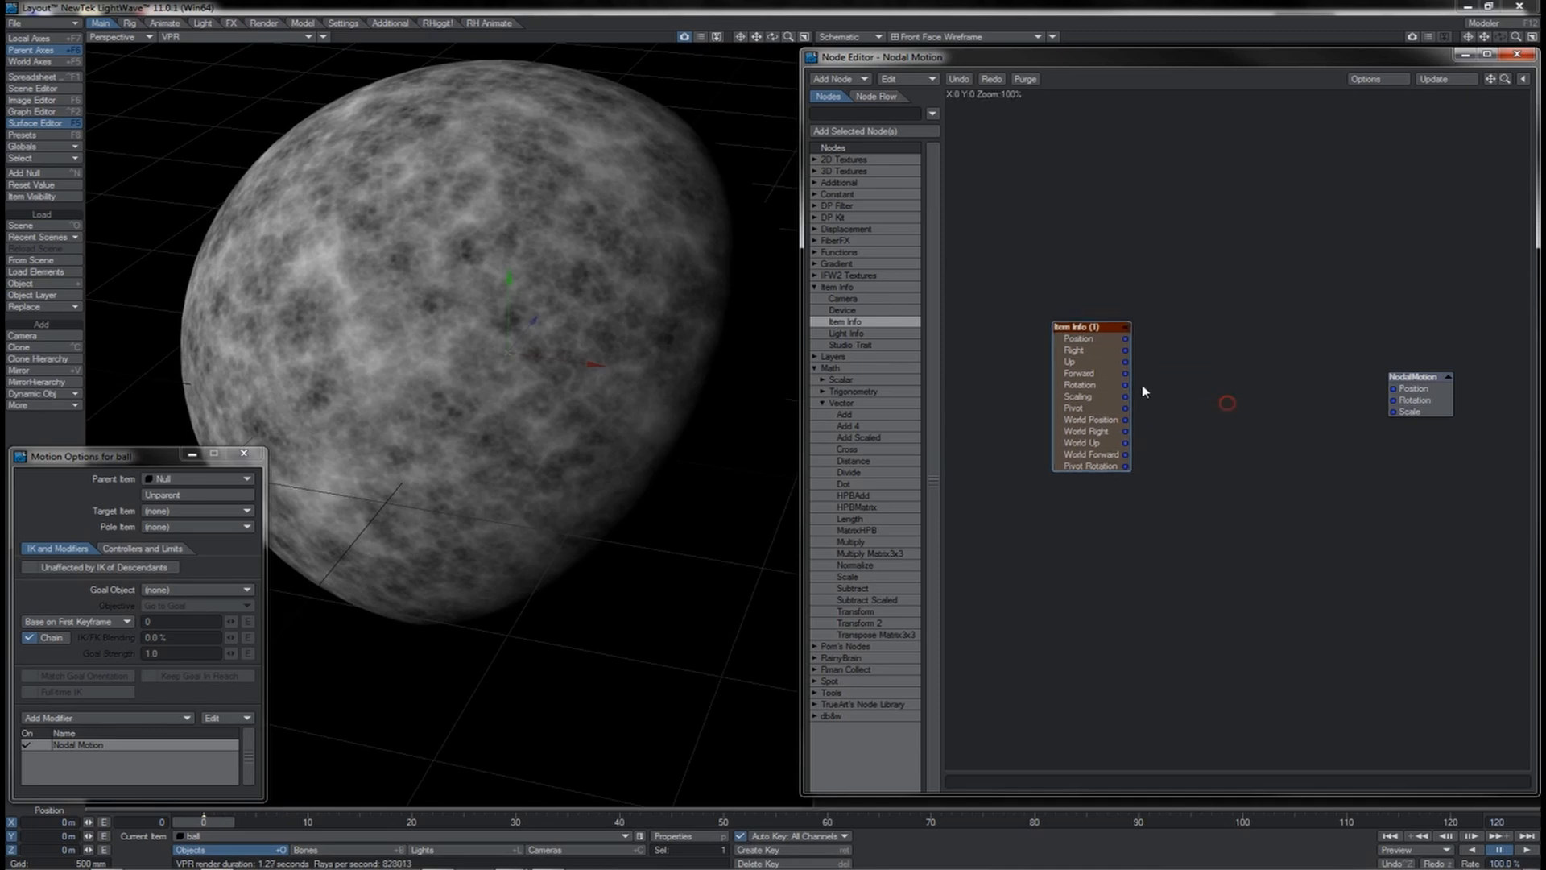
pyautogui.moveTo(1195, 411)
pyautogui.mouseDown()
pyautogui.moveTo(1150, 391)
pyautogui.moveTo(1226, 402)
pyautogui.moveTo(1220, 372)
pyautogui.moveTo(1223, 417)
pyautogui.moveTo(1220, 369)
pyautogui.moveTo(1221, 411)
pyautogui.mouseUp()
pyautogui.moveTo(1220, 411); pyautogui.dragTo(1216, 407)
pyautogui.moveTo(1125, 349)
pyautogui.mouseDown()
pyautogui.moveTo(1186, 365)
pyautogui.moveTo(1132, 365)
pyautogui.mouseUp()
pyautogui.moveTo(1415, 388); pyautogui.dragTo(1425, 444)
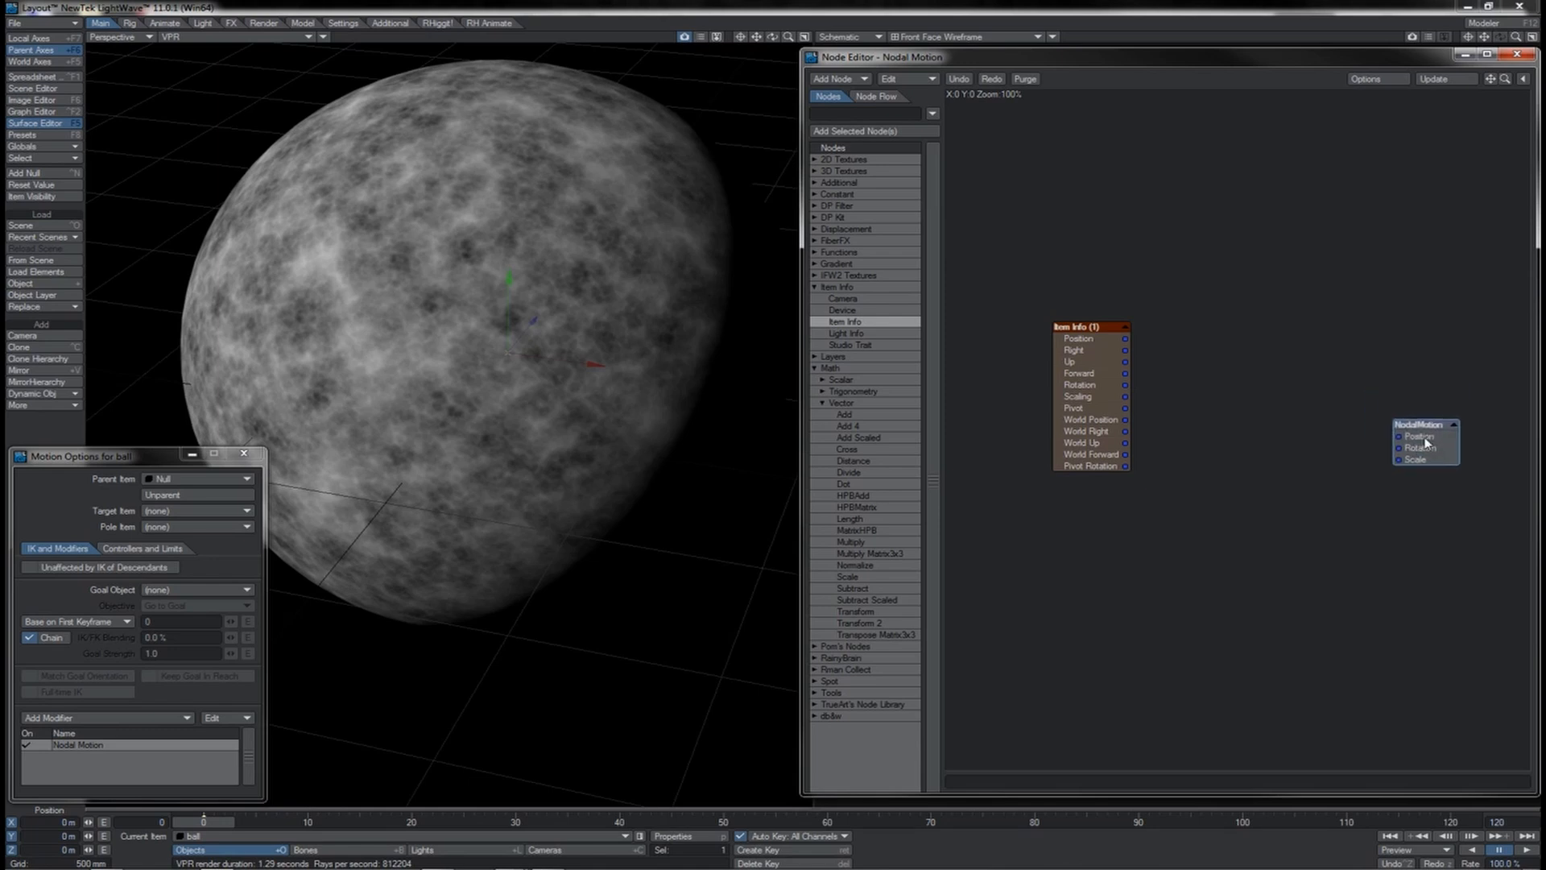
pyautogui.moveTo(1077, 420); pyautogui.dragTo(1088, 451)
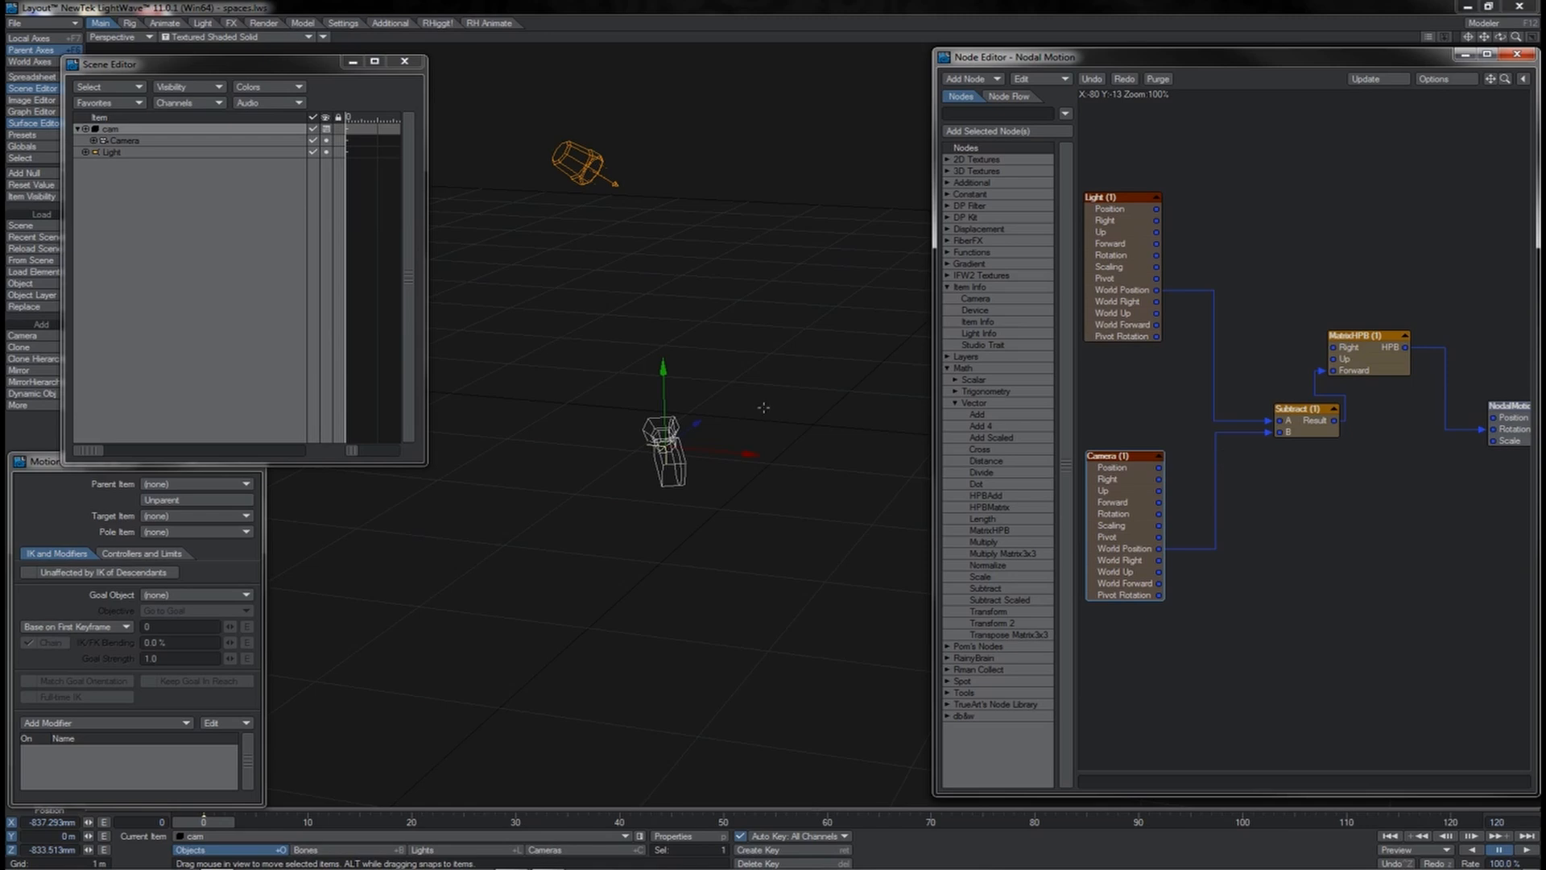
# Step: Move the cam null to about X −1.16 m, Z 601 mm, check its child Camera, and reselect cam
pyautogui.moveTo(763, 408); pyautogui.dragTo(800, 247)
pyautogui.moveTo(701, 290); pyautogui.dragTo(574, 383)
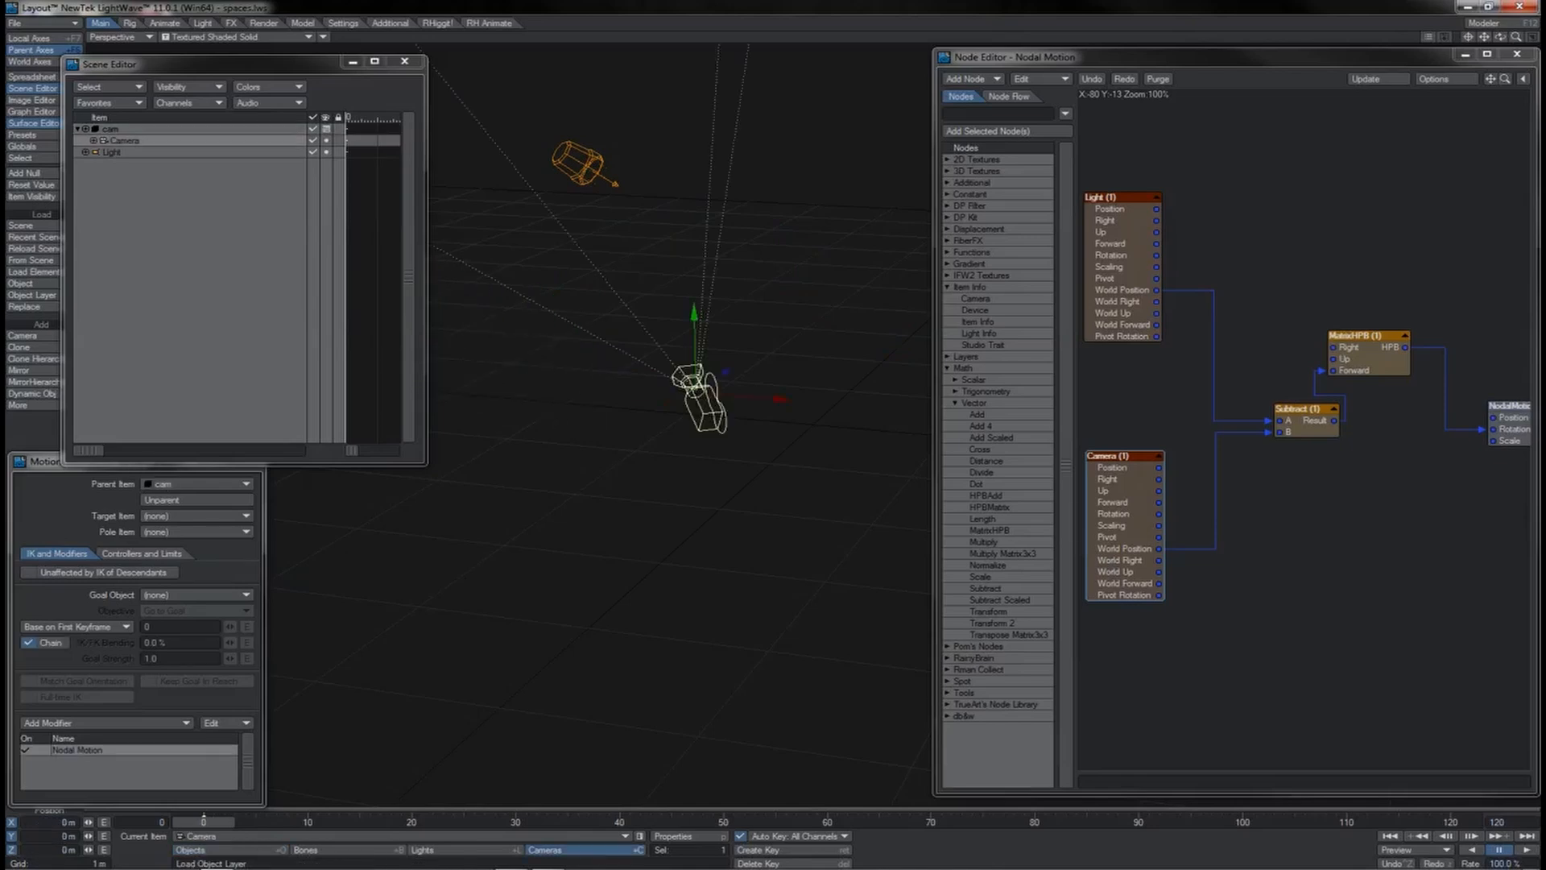
pyautogui.moveTo(697, 392)
pyautogui.mouseDown()
pyautogui.moveTo(800, 368)
pyautogui.moveTo(846, 333)
pyautogui.moveTo(773, 300)
pyautogui.moveTo(724, 311)
pyautogui.moveTo(697, 394)
pyautogui.mouseUp()
pyautogui.click(291, 133)
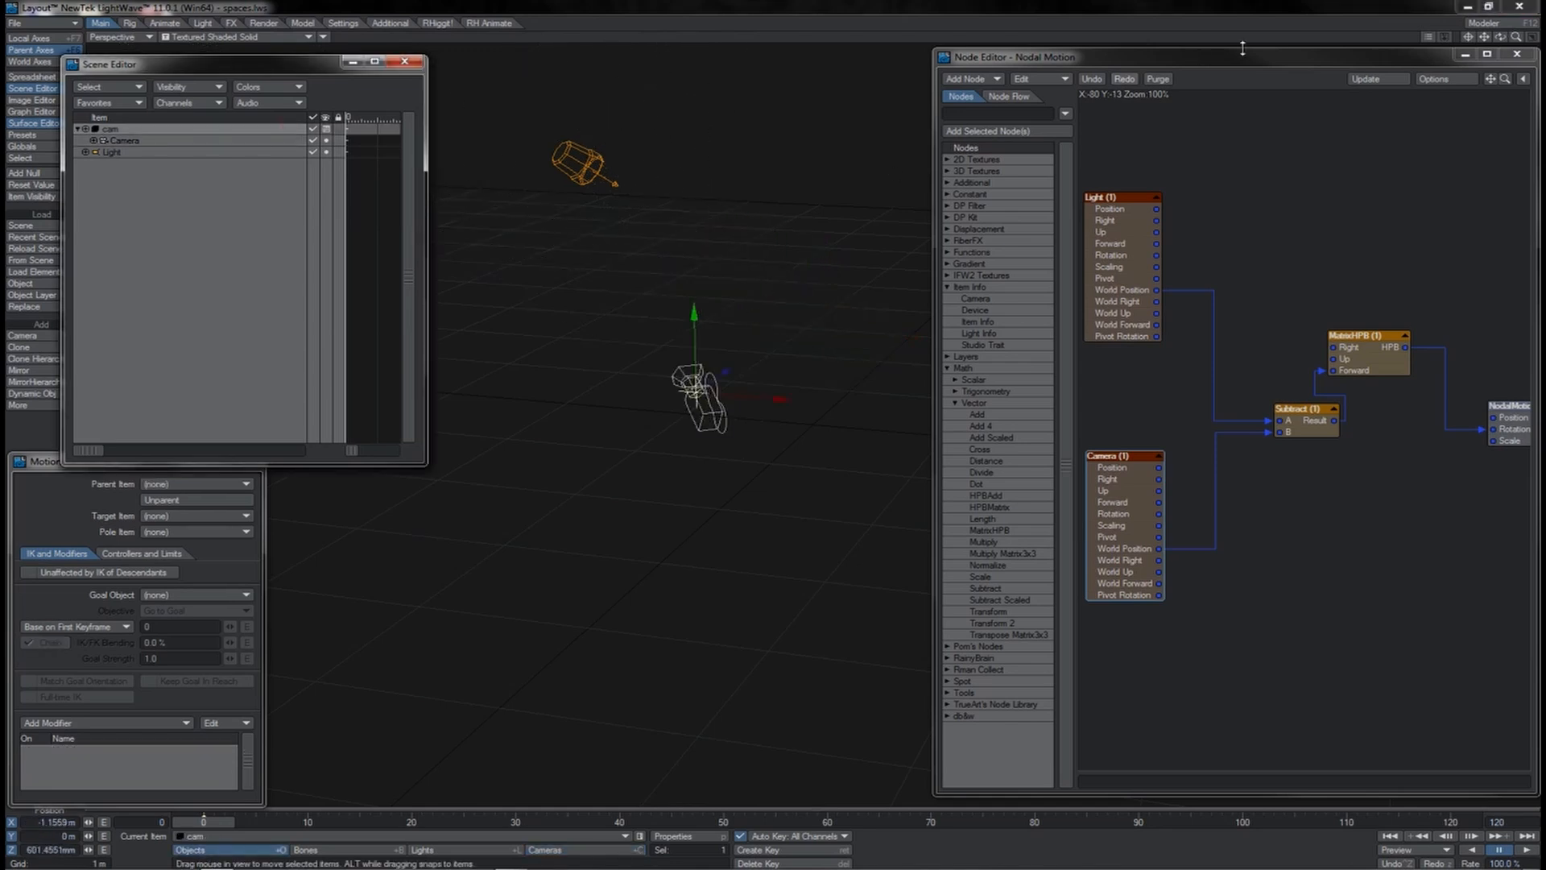
# Step: Rotate the cam null to a heading of −35° and a pitch of 2.90°
pyautogui.moveTo(1498, 37); pyautogui.dragTo(1174, 117)
pyautogui.press('y')
pyautogui.moveTo(806, 263); pyautogui.dragTo(1402, 542)
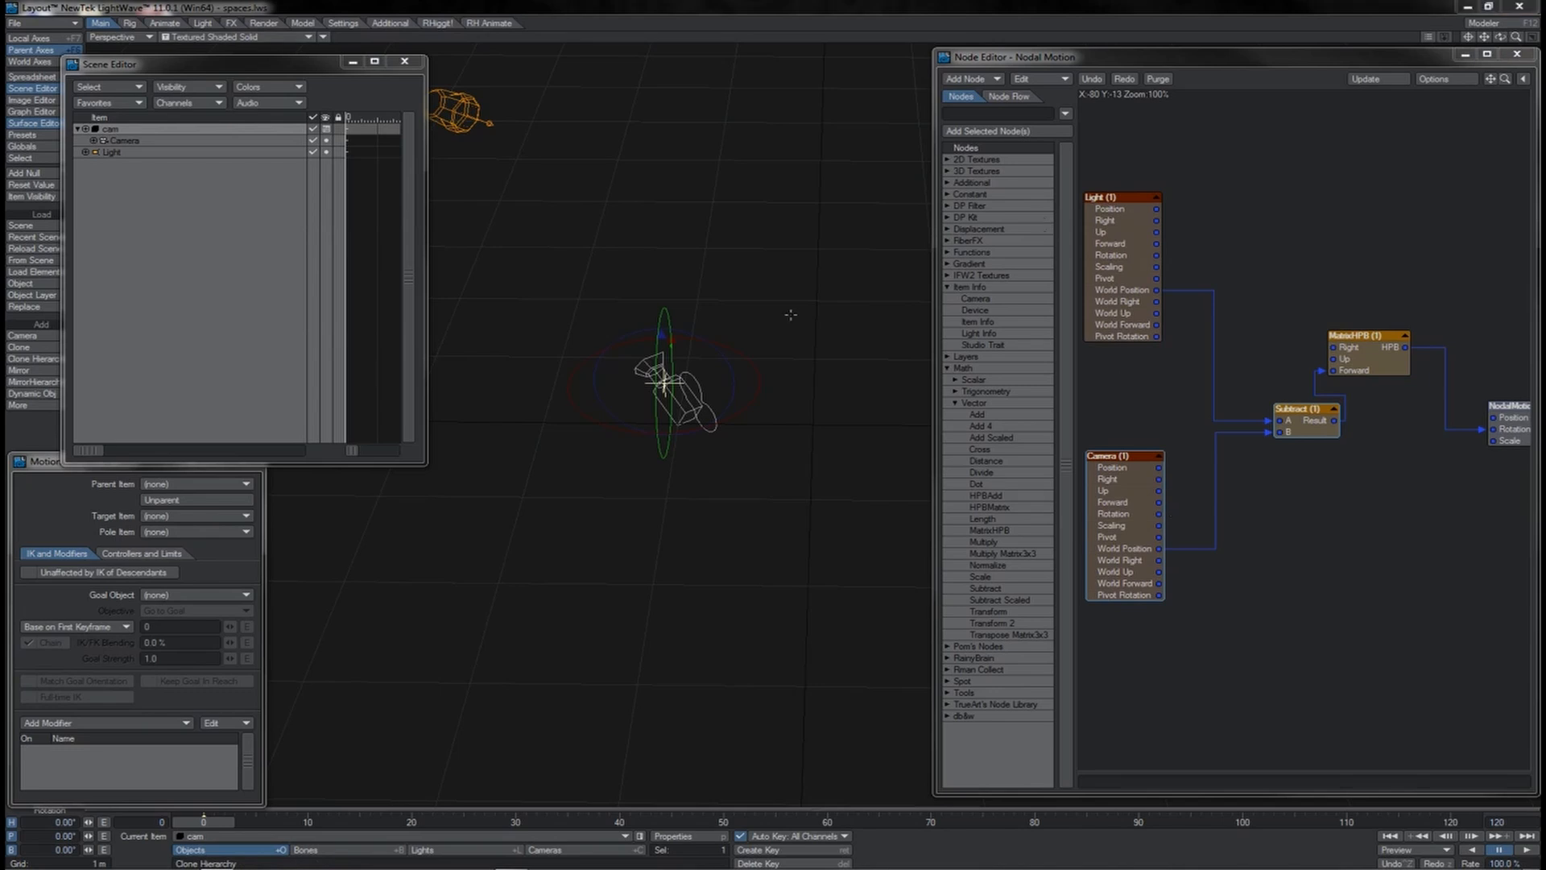
pyautogui.moveTo(791, 315); pyautogui.dragTo(870, 448)
# Step: Route MatrixHPB's HPB output through a second Subtract node with camNull's Rotation as B, feeding the NodalMotion Rotation input
pyautogui.moveTo(1405, 348); pyautogui.dragTo(1438, 424)
pyautogui.click(1337, 424)
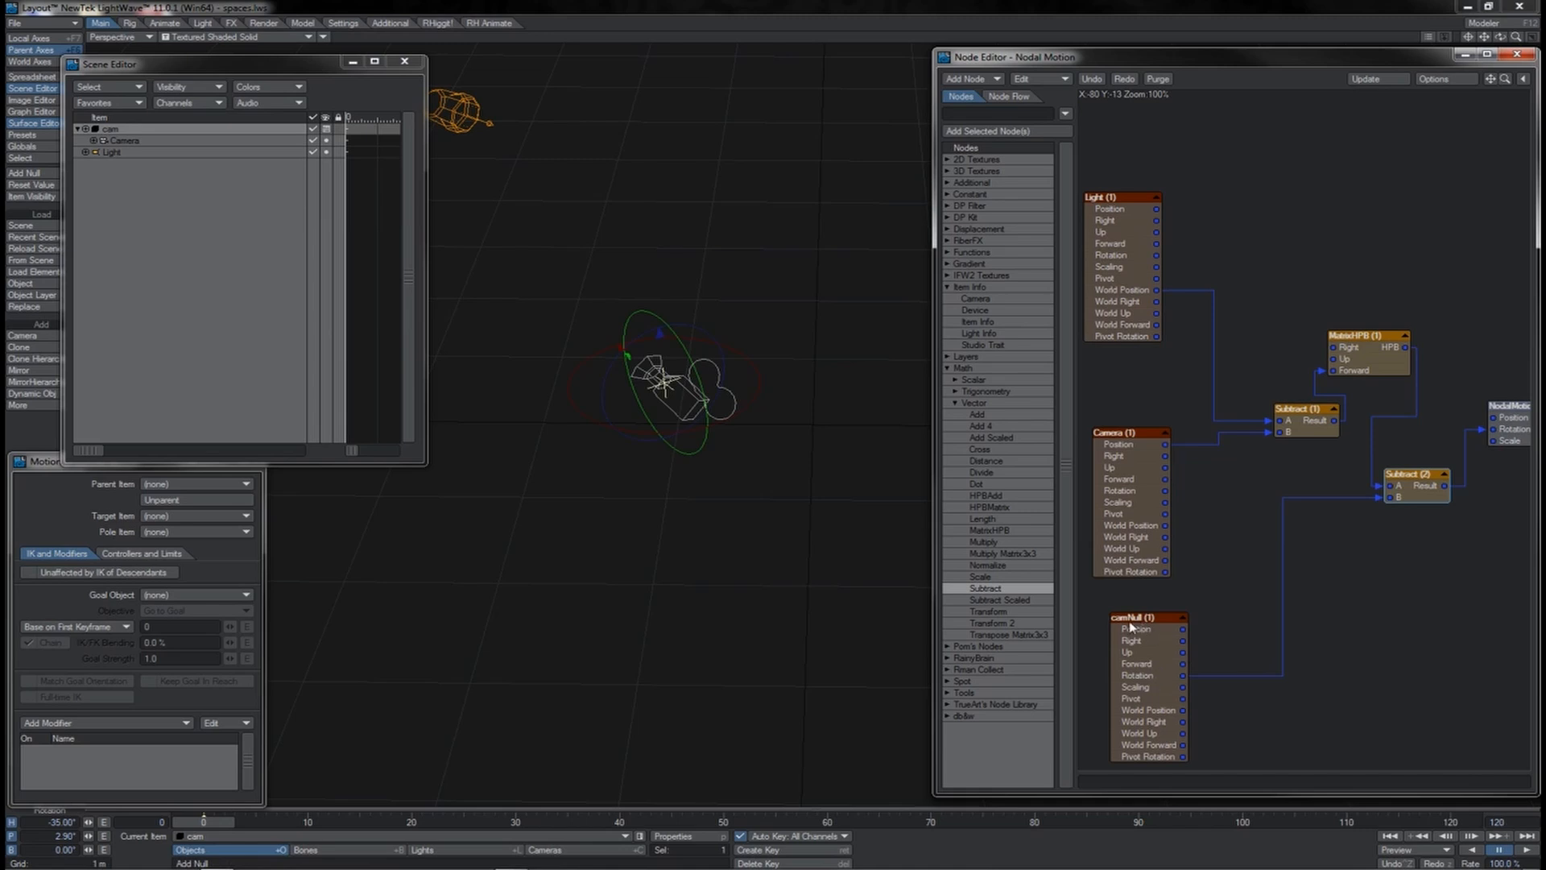
pyautogui.click(1180, 680)
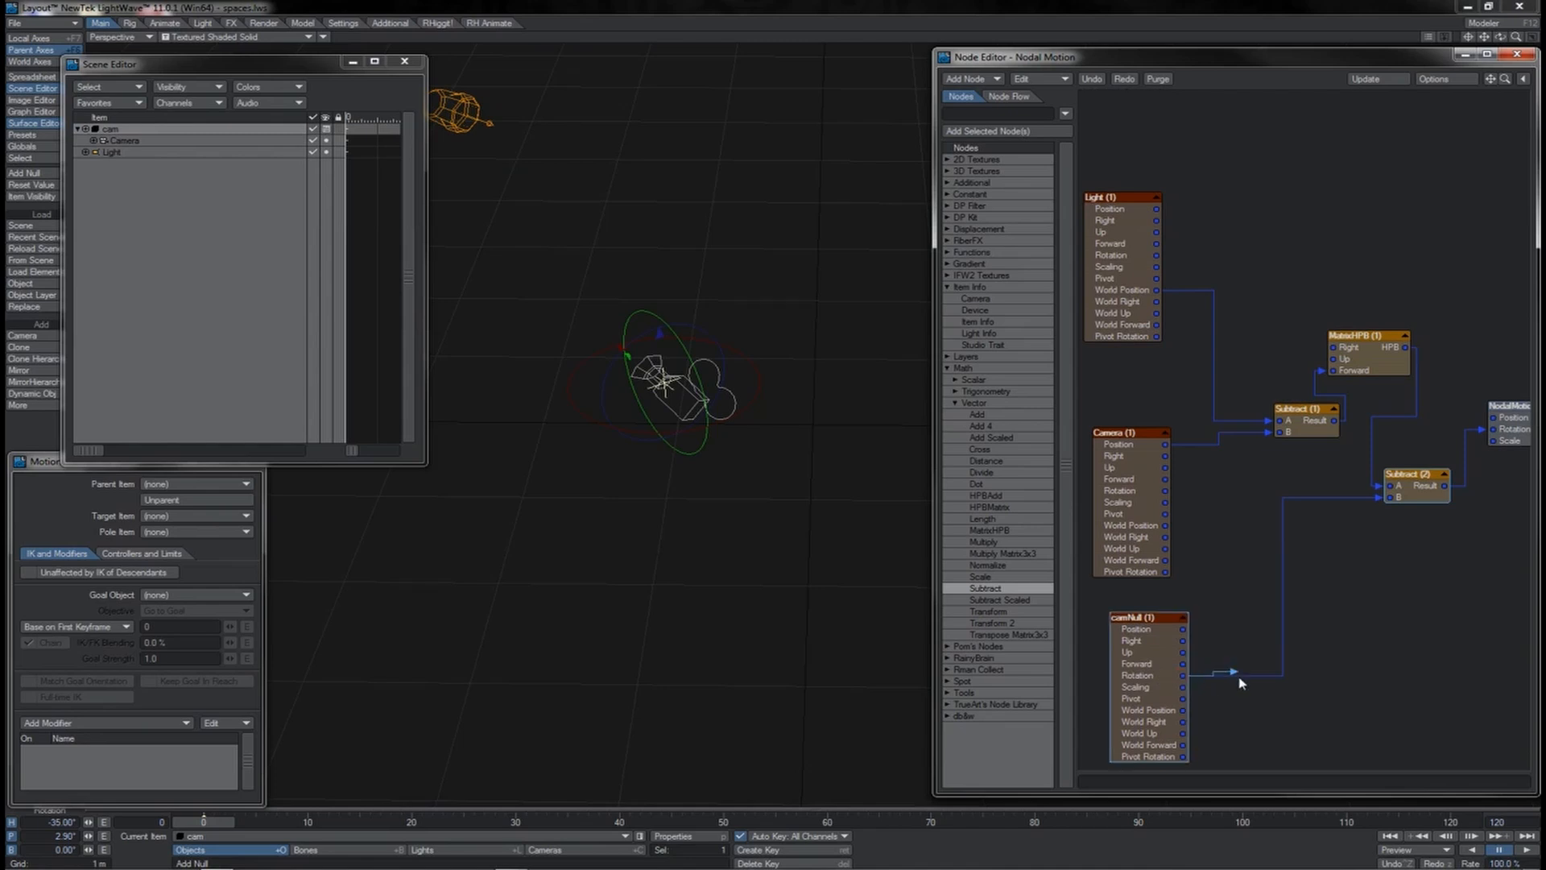
pyautogui.moveTo(1408, 349); pyautogui.dragTo(1420, 424)
# Step: Rotate the cam null to a heading of 35°, try a further rotation, and undo it
pyautogui.moveTo(751, 359); pyautogui.dragTo(857, 360)
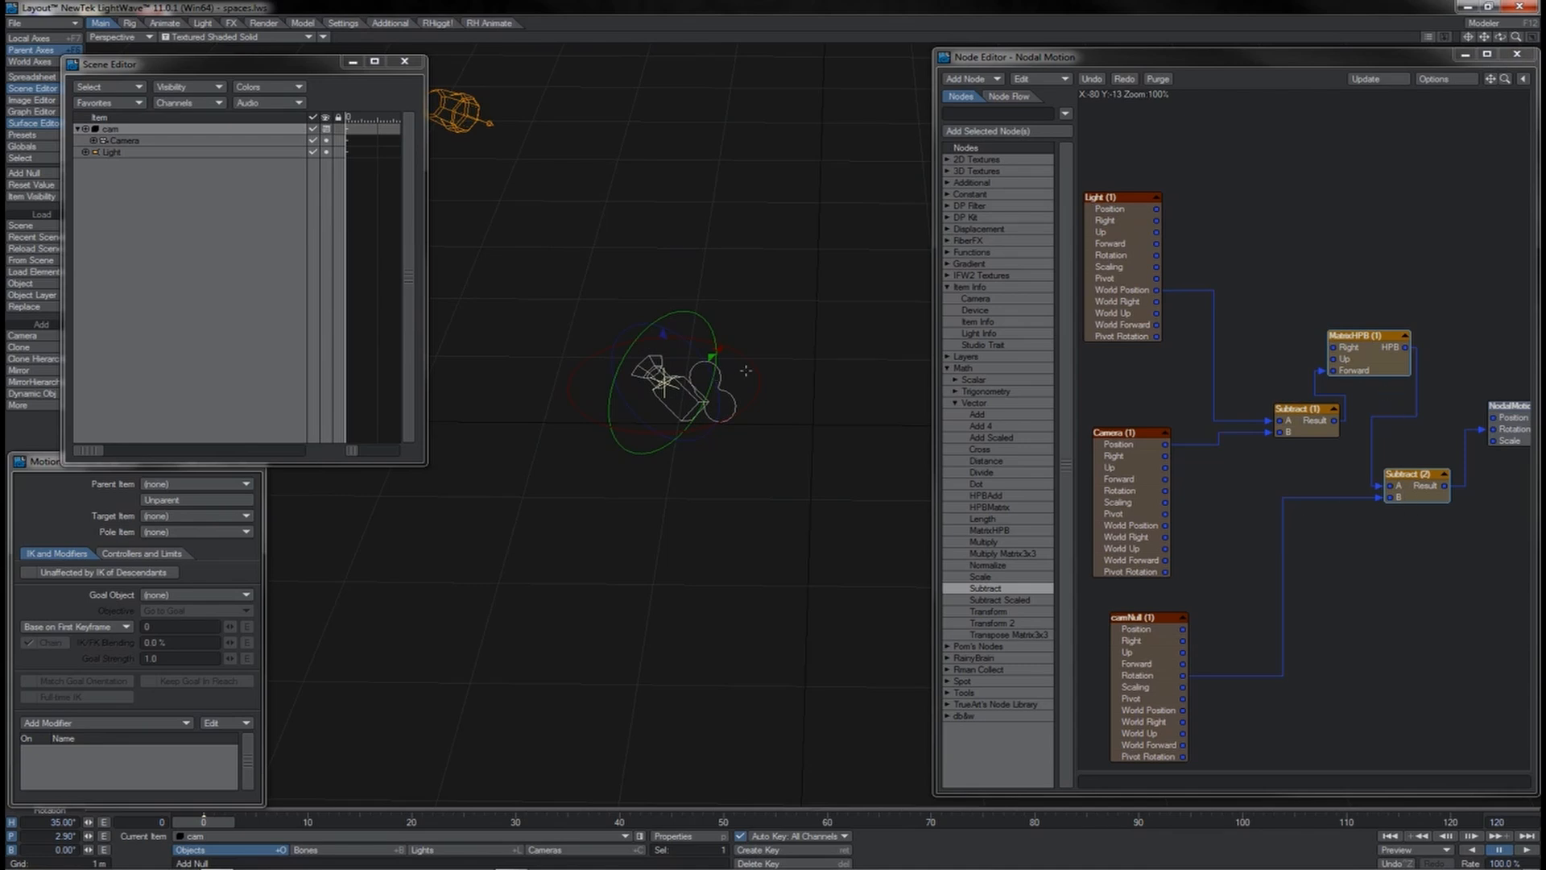
pyautogui.moveTo(737, 353)
pyautogui.mouseDown()
pyautogui.moveTo(656, 353)
pyautogui.moveTo(842, 354)
pyautogui.moveTo(755, 355)
pyautogui.mouseUp()
pyautogui.hotkey('ctrl', 'z')
# Step: Shift the second Subtract node down and back up slightly
pyautogui.moveTo(1404, 348); pyautogui.dragTo(1449, 407)
pyautogui.moveTo(1402, 492); pyautogui.dragTo(1403, 516)
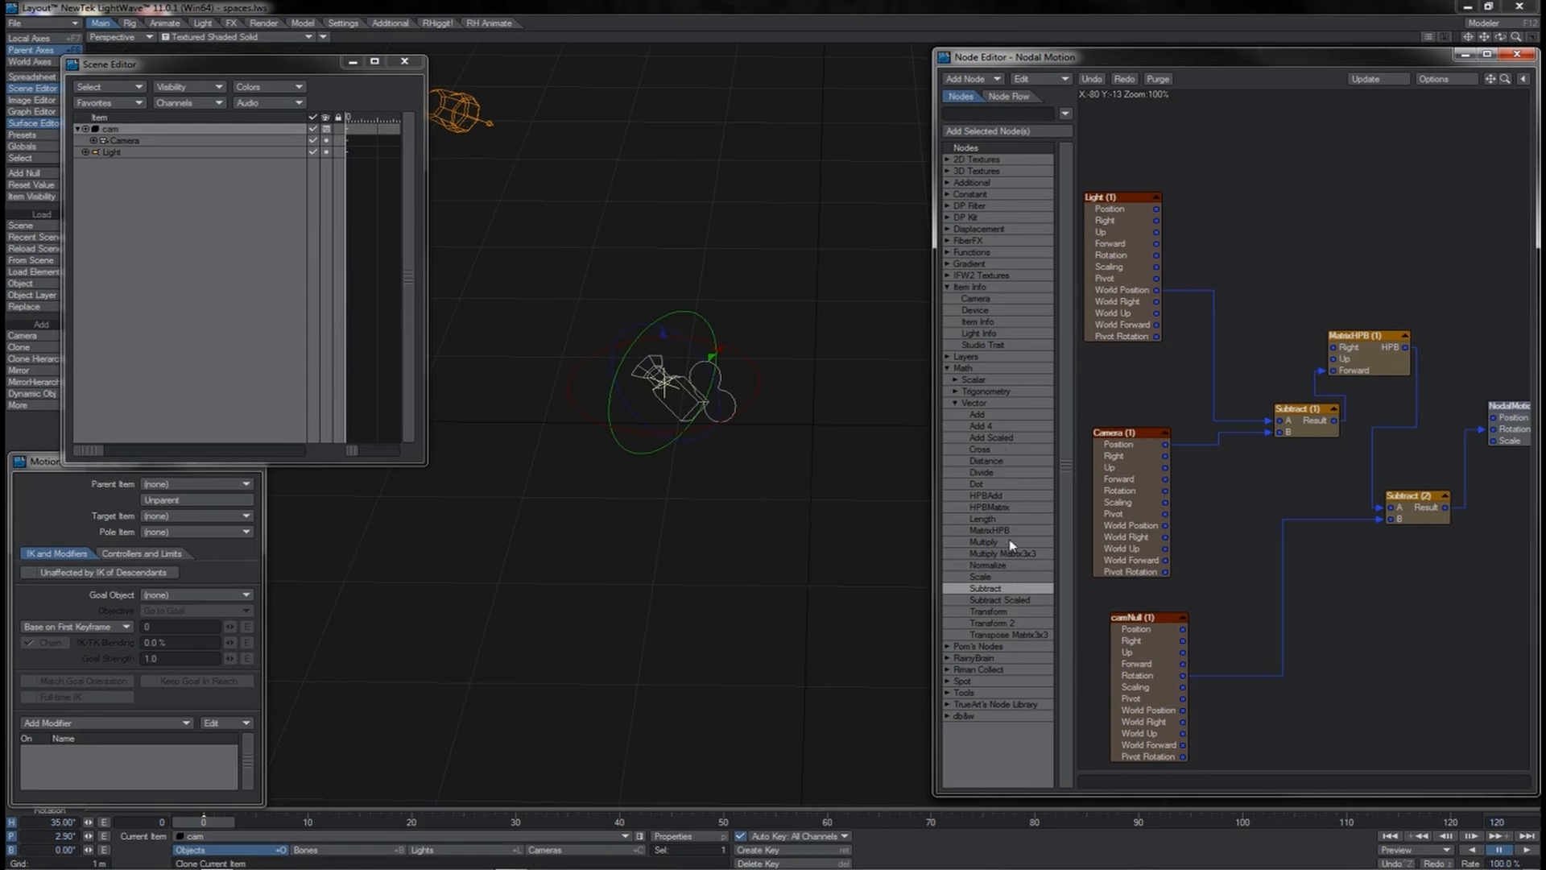
pyautogui.moveTo(1424, 512)
pyautogui.mouseDown()
pyautogui.moveTo(1439, 480)
pyautogui.moveTo(1412, 481)
pyautogui.moveTo(1416, 498)
pyautogui.mouseUp()
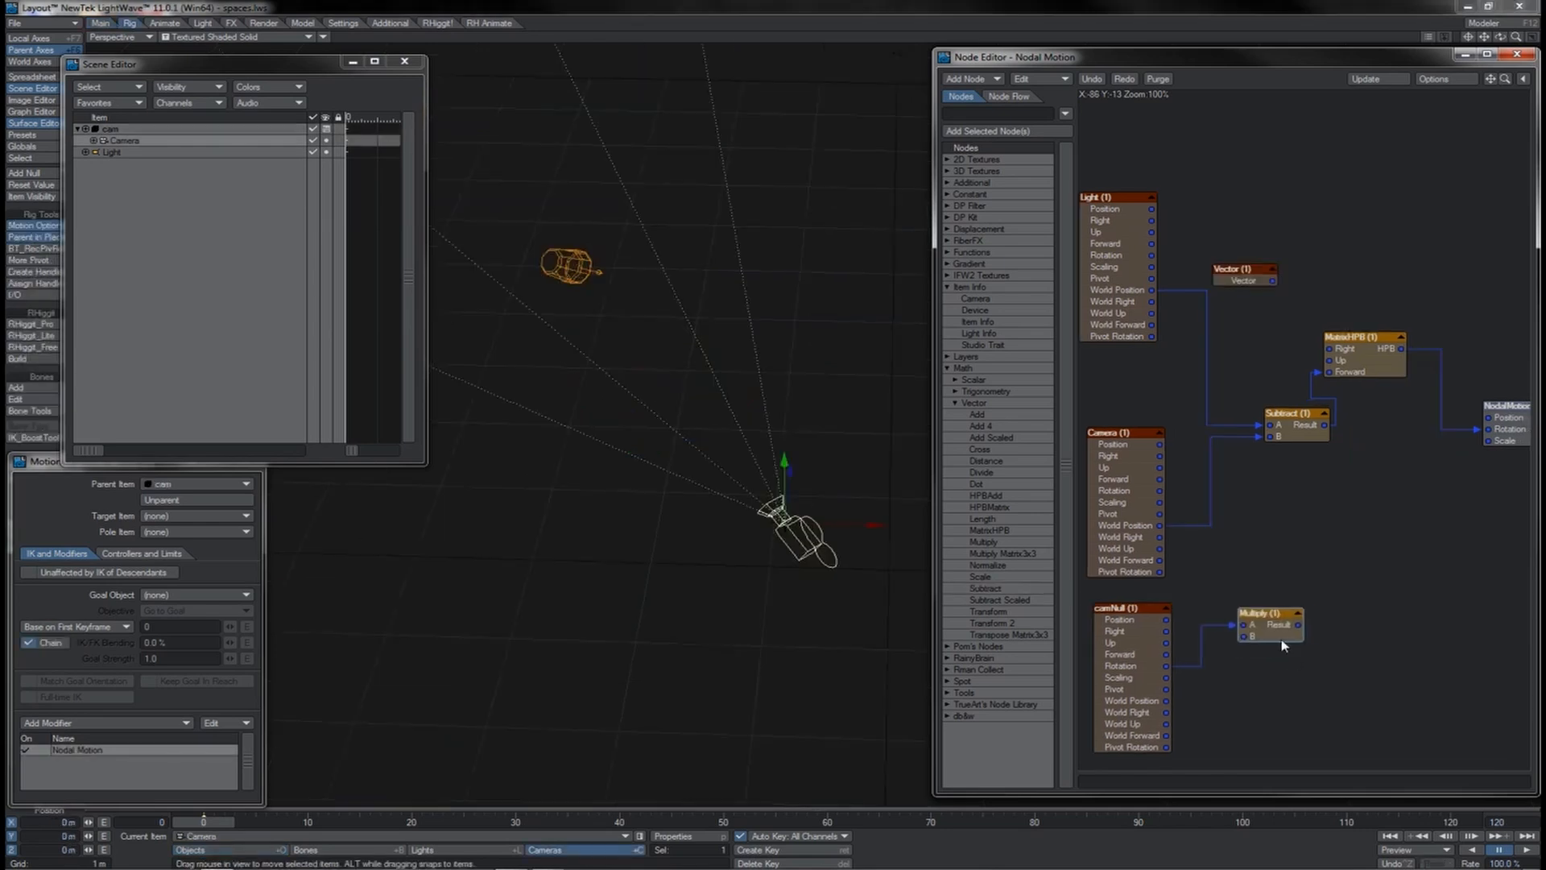
# Step: Add an HPBAdd node combining the Multiply result (B at −1.0) with MatrixHPB's HPB output, and feed it into NodalMotion's Rotation
pyautogui.moveTo(1212, 653); pyautogui.dragTo(1283, 660)
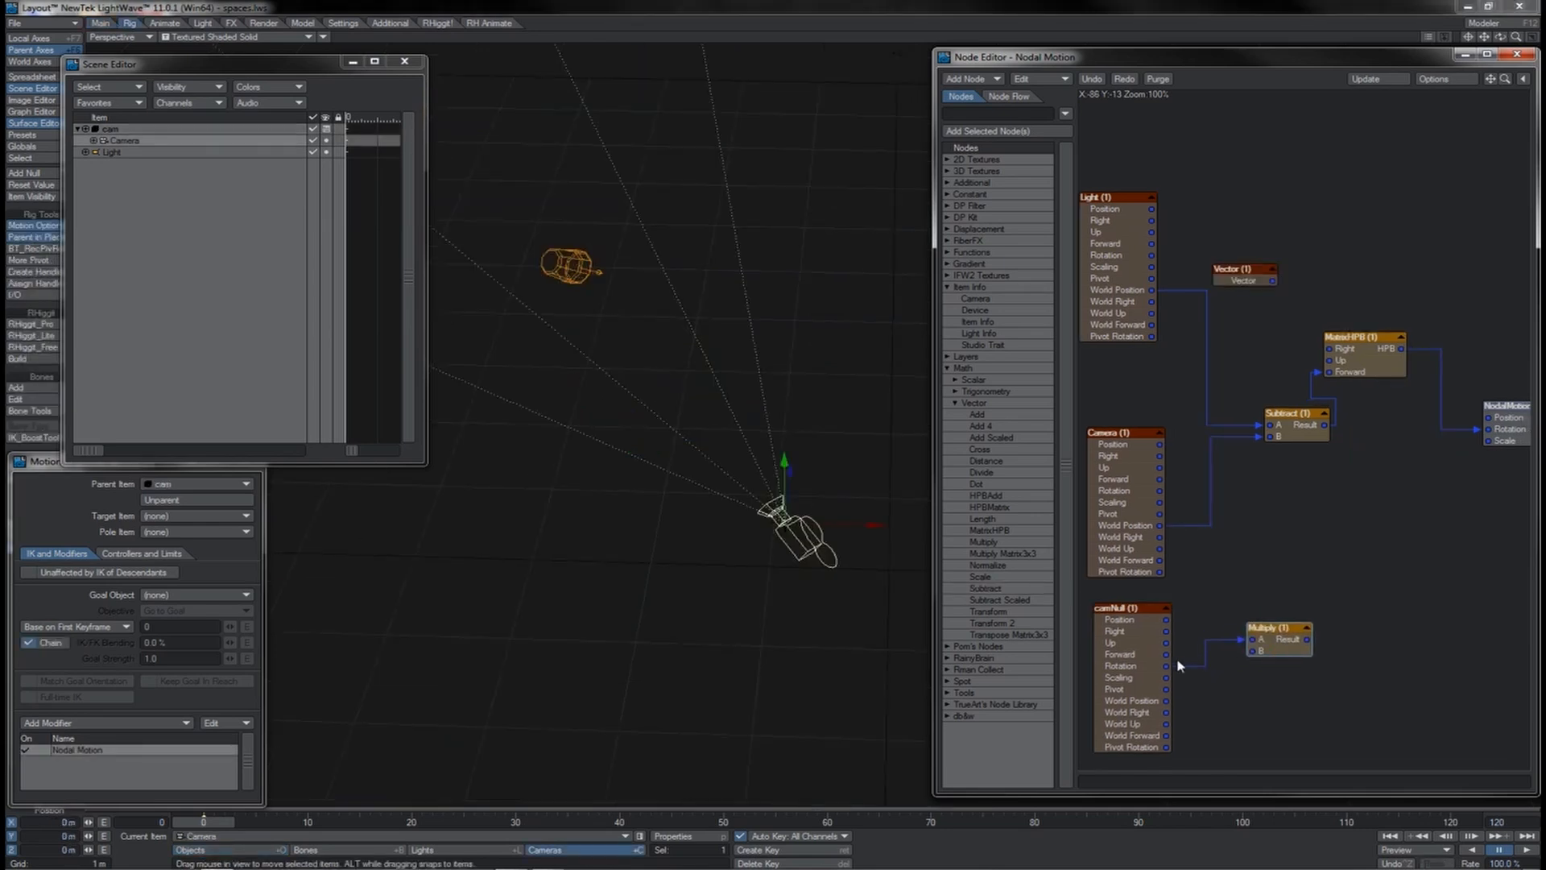
pyautogui.doubleClick(1279, 648)
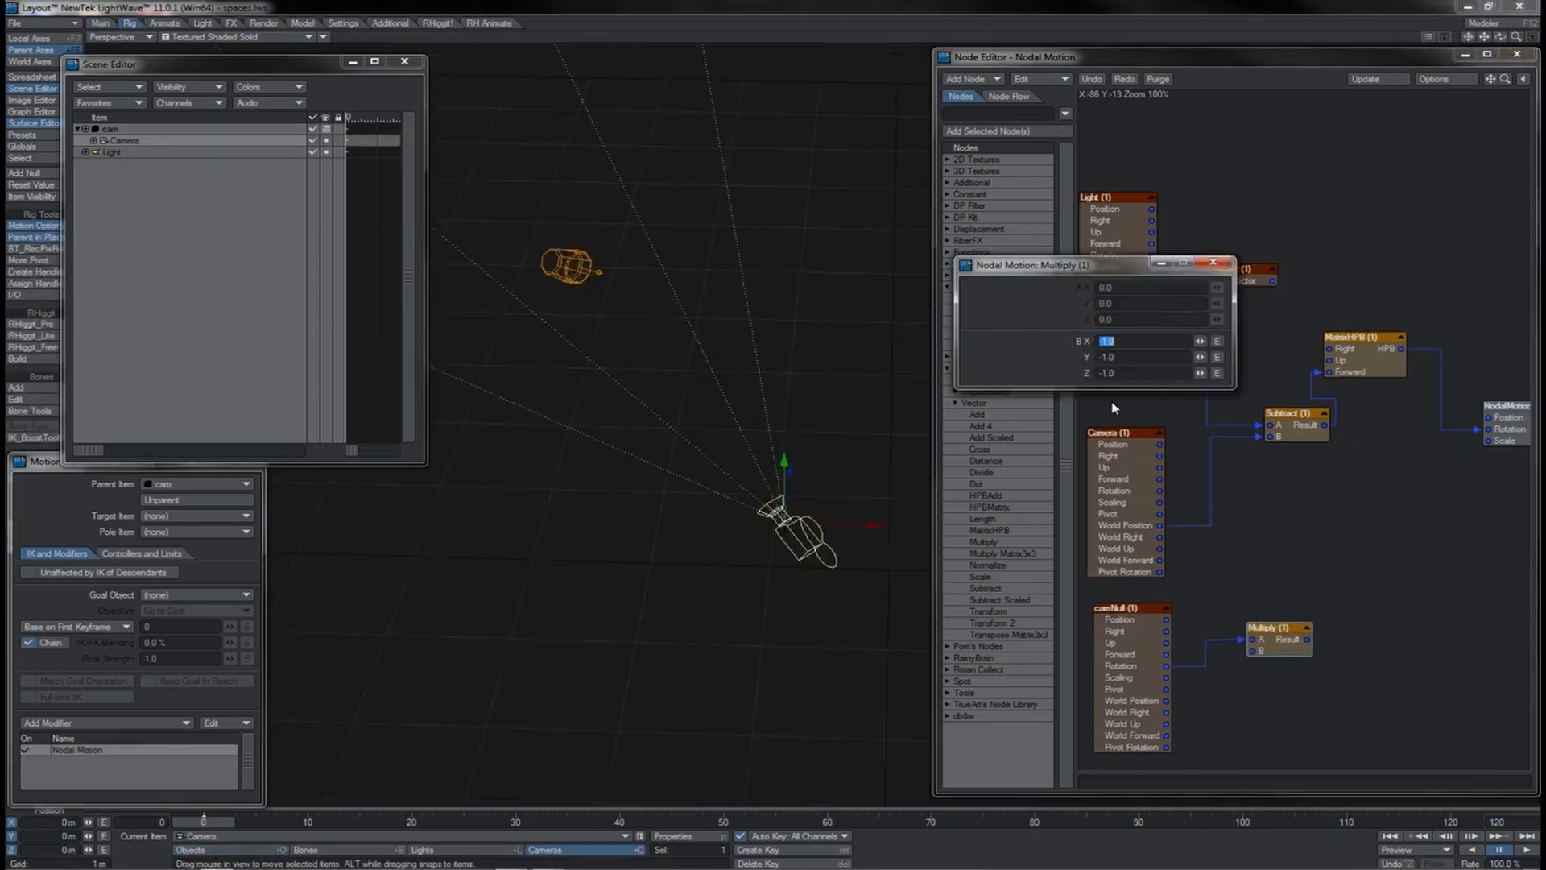
pyautogui.click(1212, 262)
pyautogui.moveTo(985, 495); pyautogui.dragTo(1391, 535)
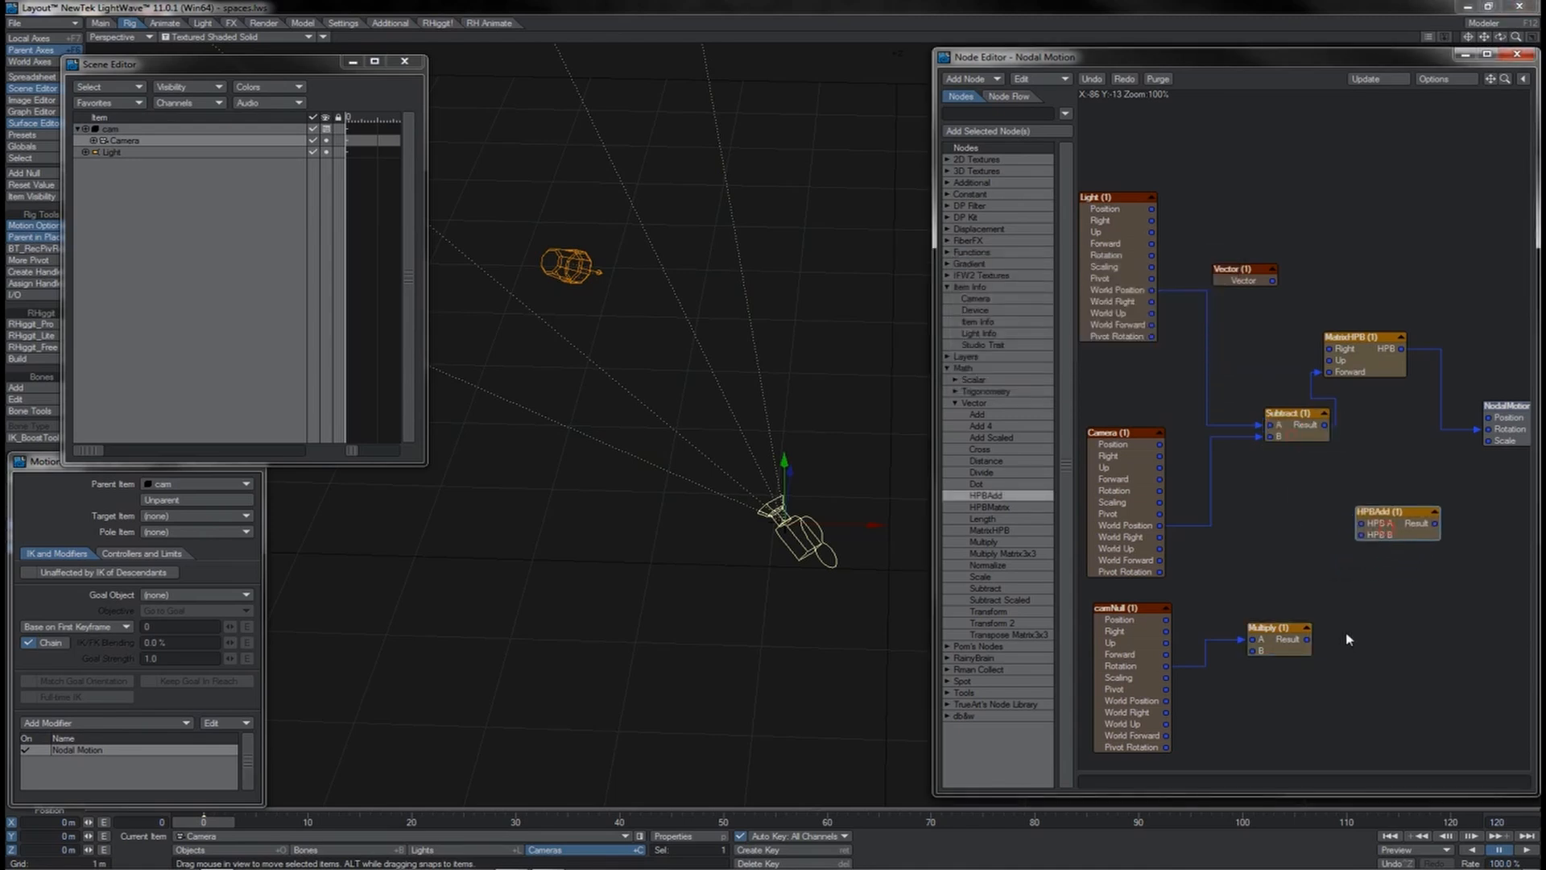
pyautogui.moveTo(1306, 639); pyautogui.dragTo(1350, 535)
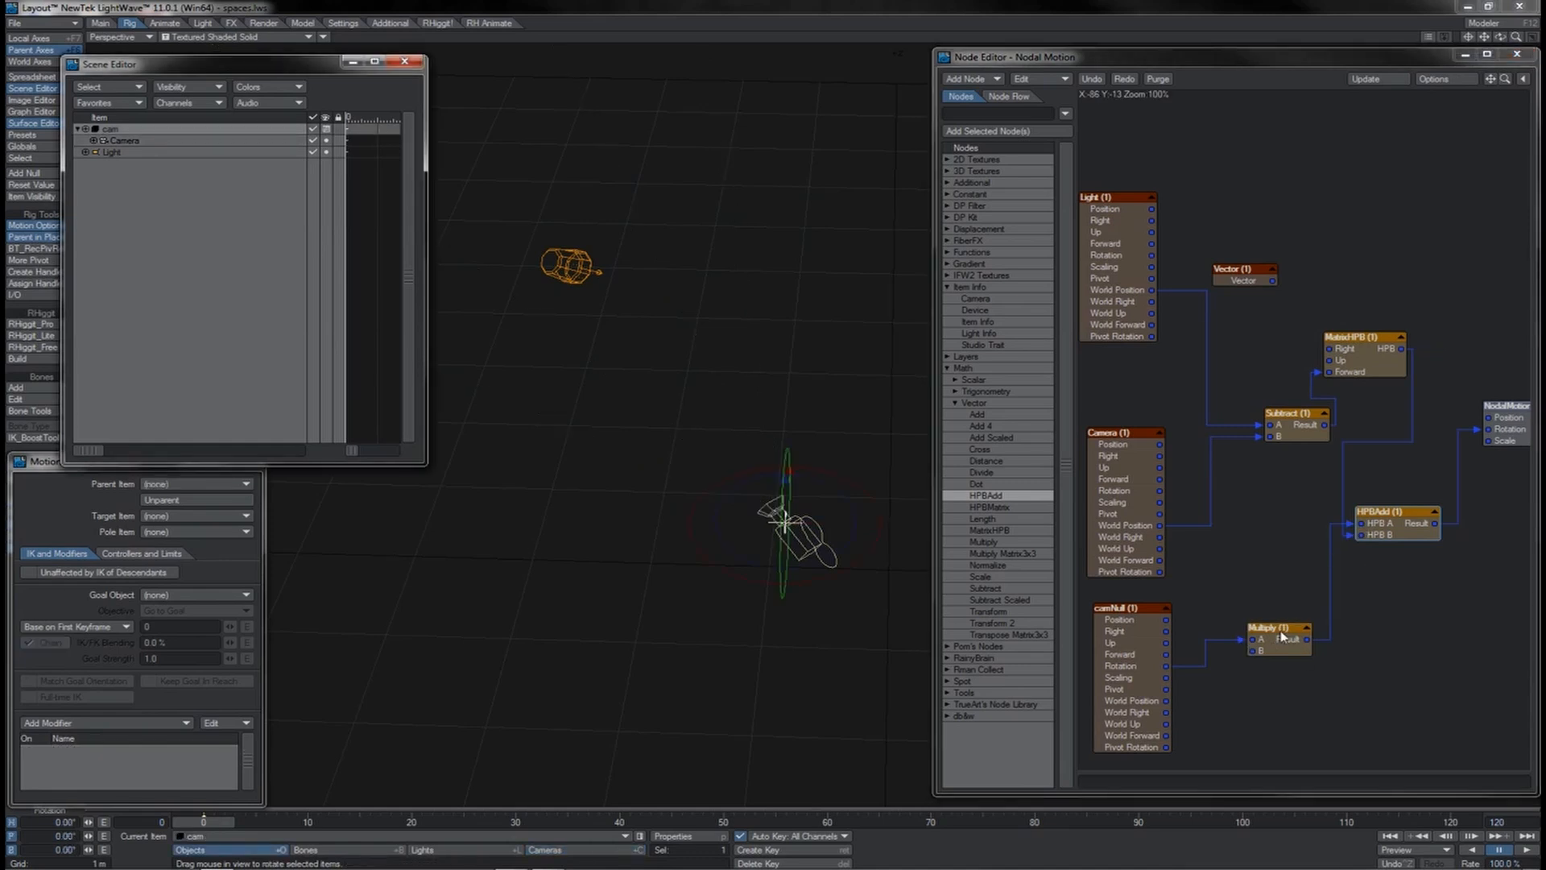
# Step: Try rotating the cam null, and shift the HPBAdd node up slightly
pyautogui.moveTo(883, 504); pyautogui.dragTo(772, 427)
pyautogui.moveTo(1278, 649); pyautogui.dragTo(1282, 640)
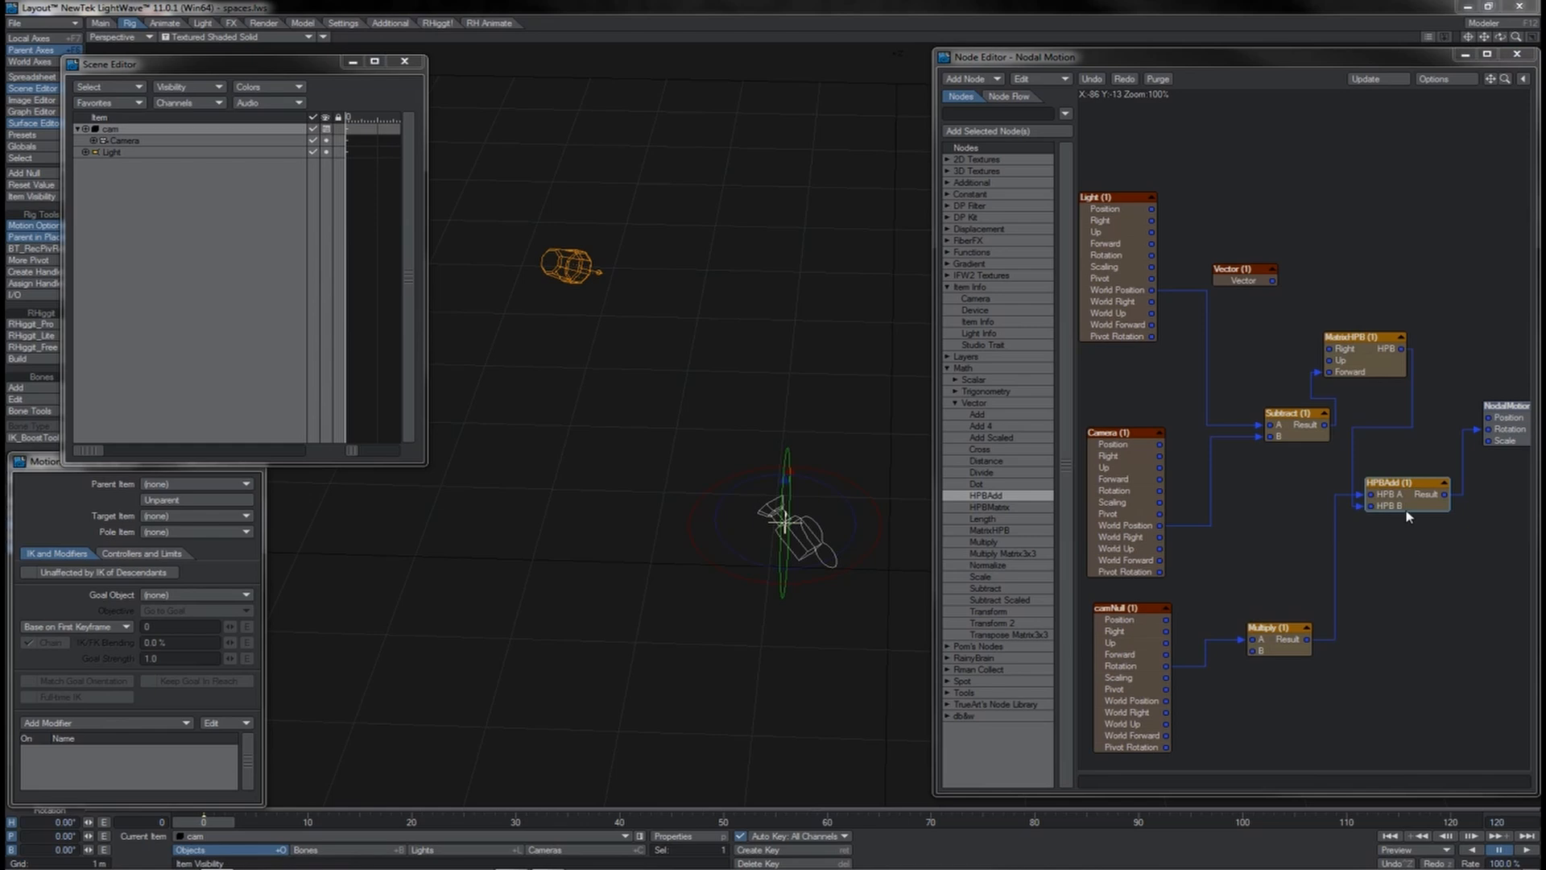
pyautogui.moveTo(1407, 497); pyautogui.dragTo(1399, 494)
pyautogui.moveTo(1272, 643); pyautogui.dragTo(1270, 649)
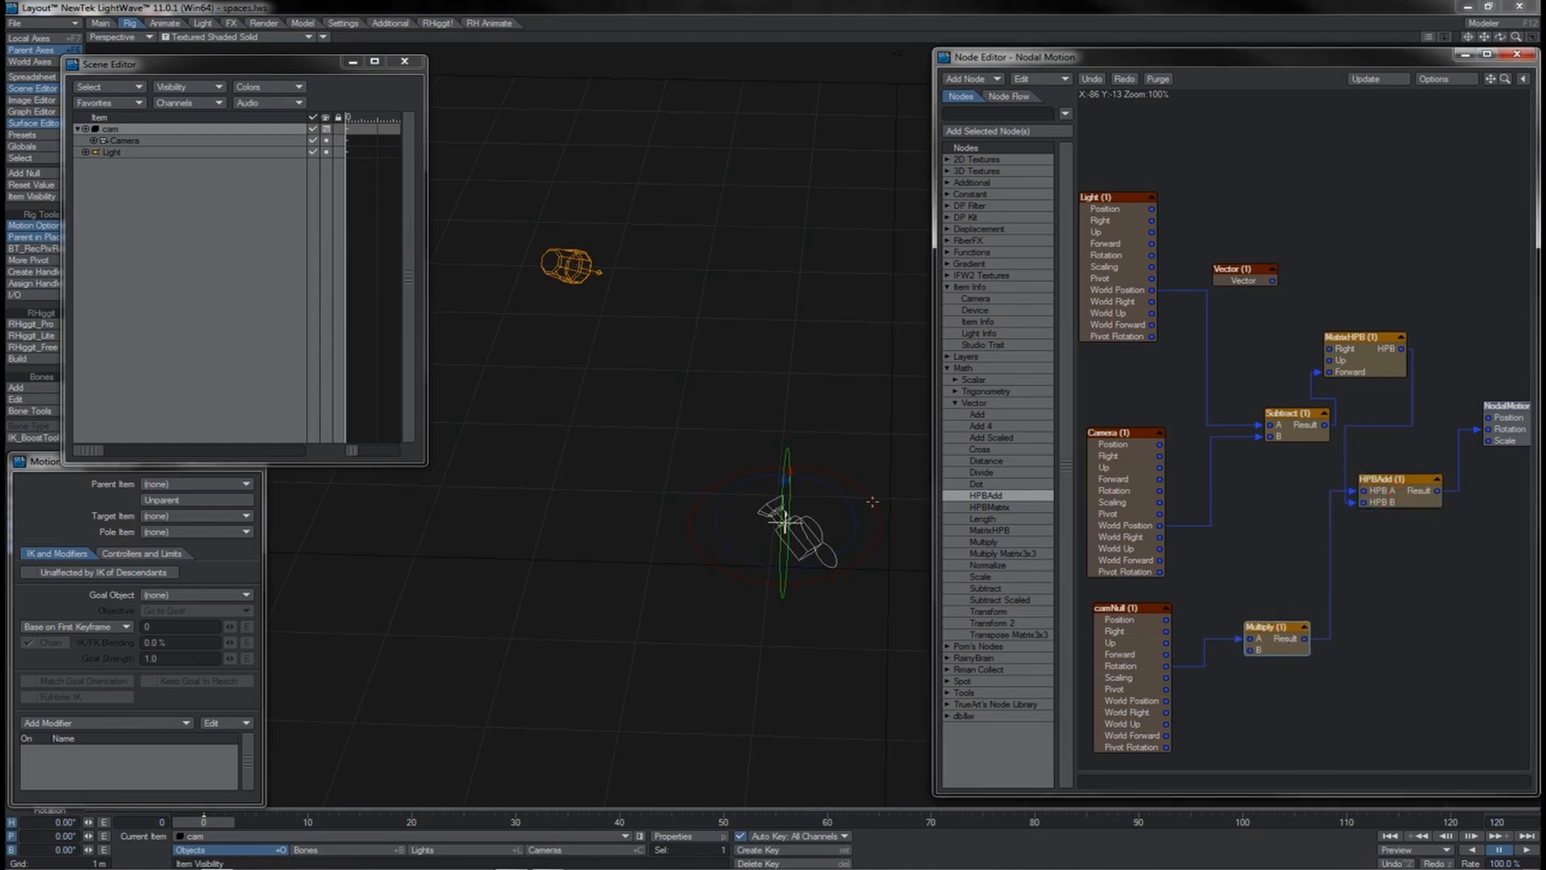
# Step: Try rotating the cam null in the perspective and top views, undoing each rotation
pyautogui.moveTo(872, 501); pyautogui.dragTo(797, 495)
pyautogui.hotkey('ctrl', 'z')
pyautogui.press('2')
pyautogui.moveTo(831, 341)
pyautogui.mouseDown()
pyautogui.moveTo(861, 340)
pyautogui.moveTo(797, 340)
pyautogui.moveTo(813, 341)
pyautogui.mouseUp()
pyautogui.hotkey('ctrl', 'z')
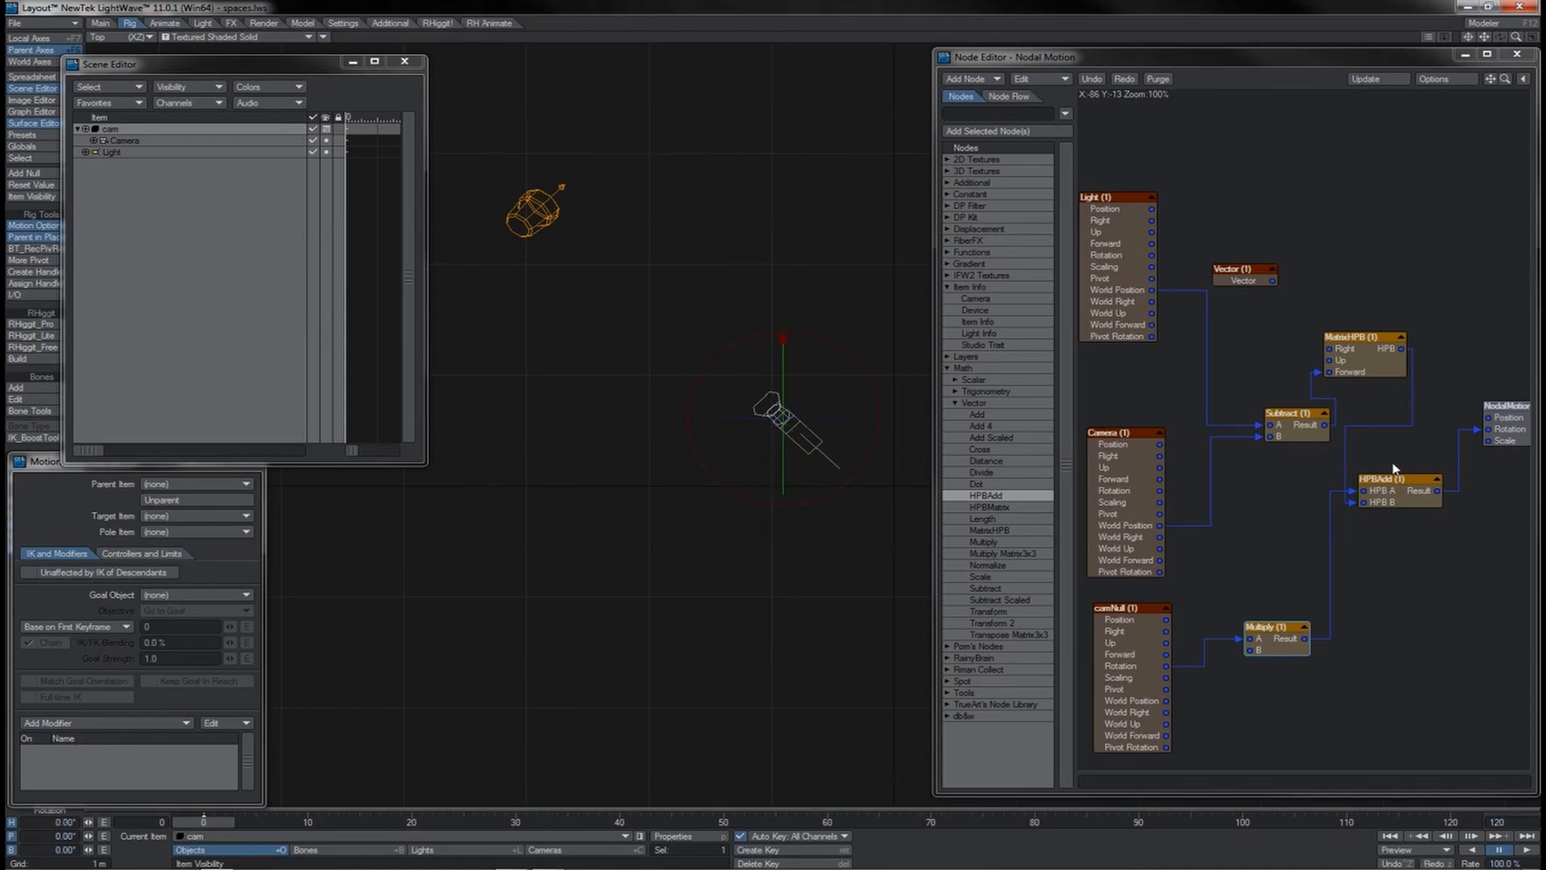
# Step: Add a null named p and parent the cam null to it
pyautogui.click(32, 173)
pyautogui.write('p')
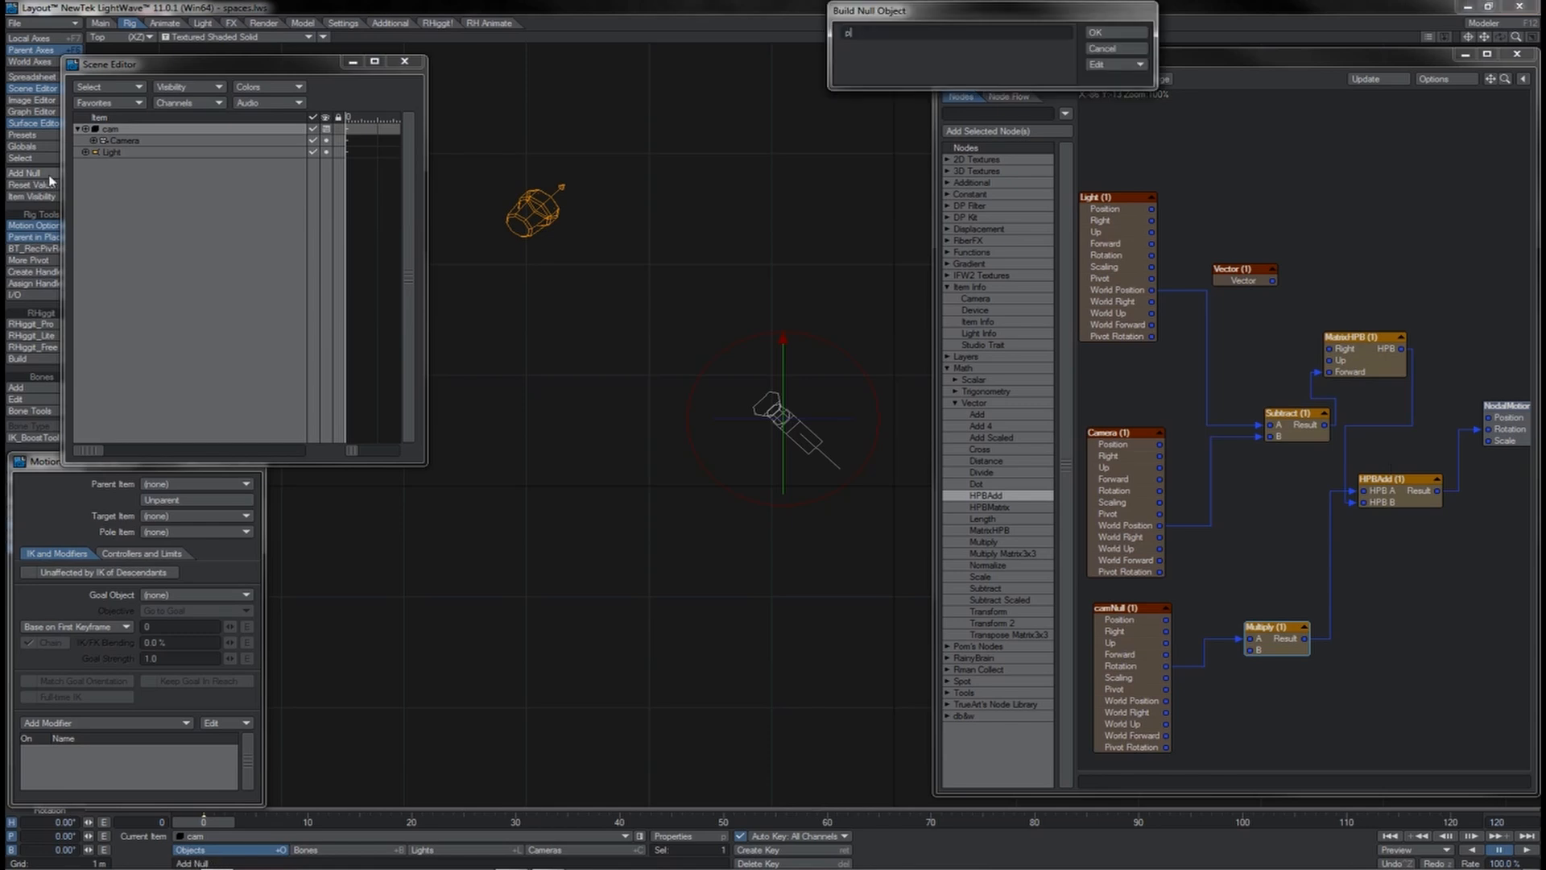
pyautogui.press('Return')
pyautogui.click(116, 129)
pyautogui.moveTo(116, 130); pyautogui.dragTo(113, 152)
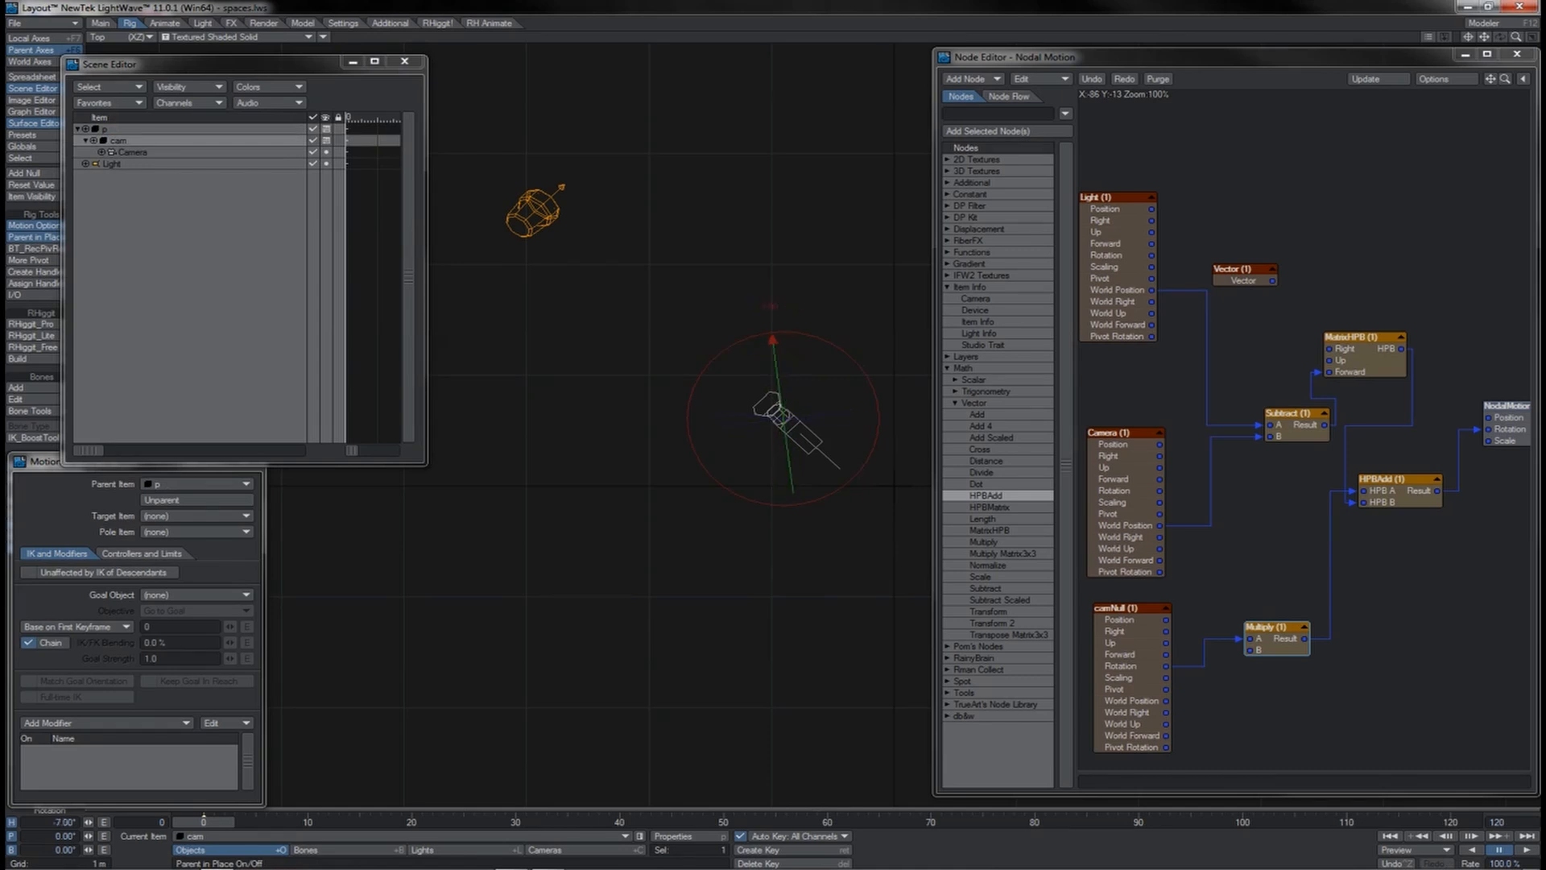
# Step: Move the cam null to X −942.789 mm, Z 1.25 m, and rotate the p null to a heading of 14.50°
pyautogui.press('t')
pyautogui.moveTo(838, 343); pyautogui.dragTo(844, 266)
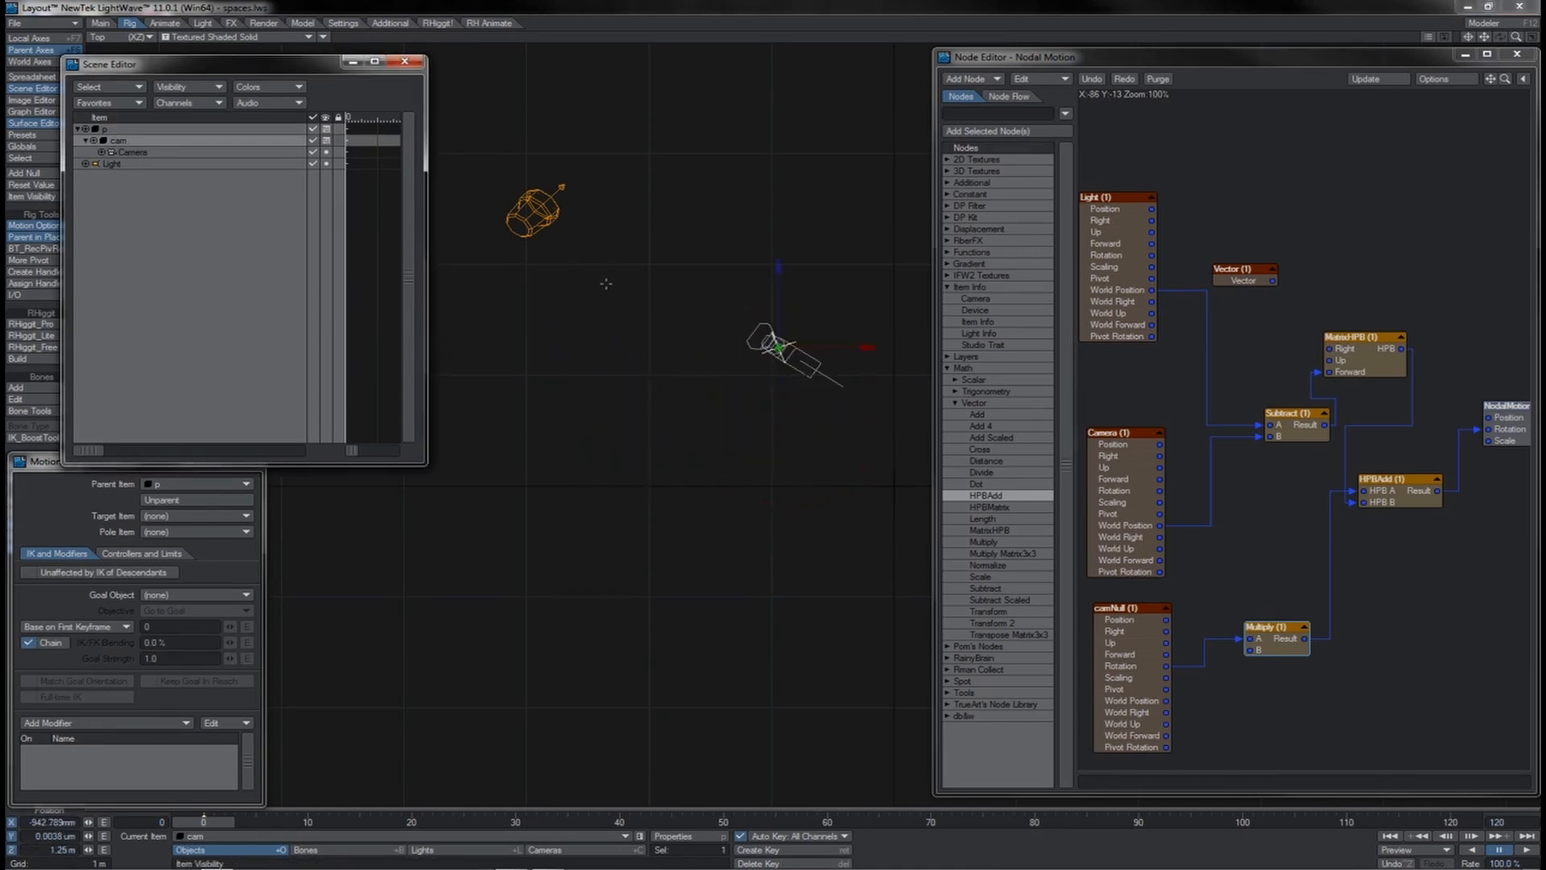
pyautogui.click(175, 128)
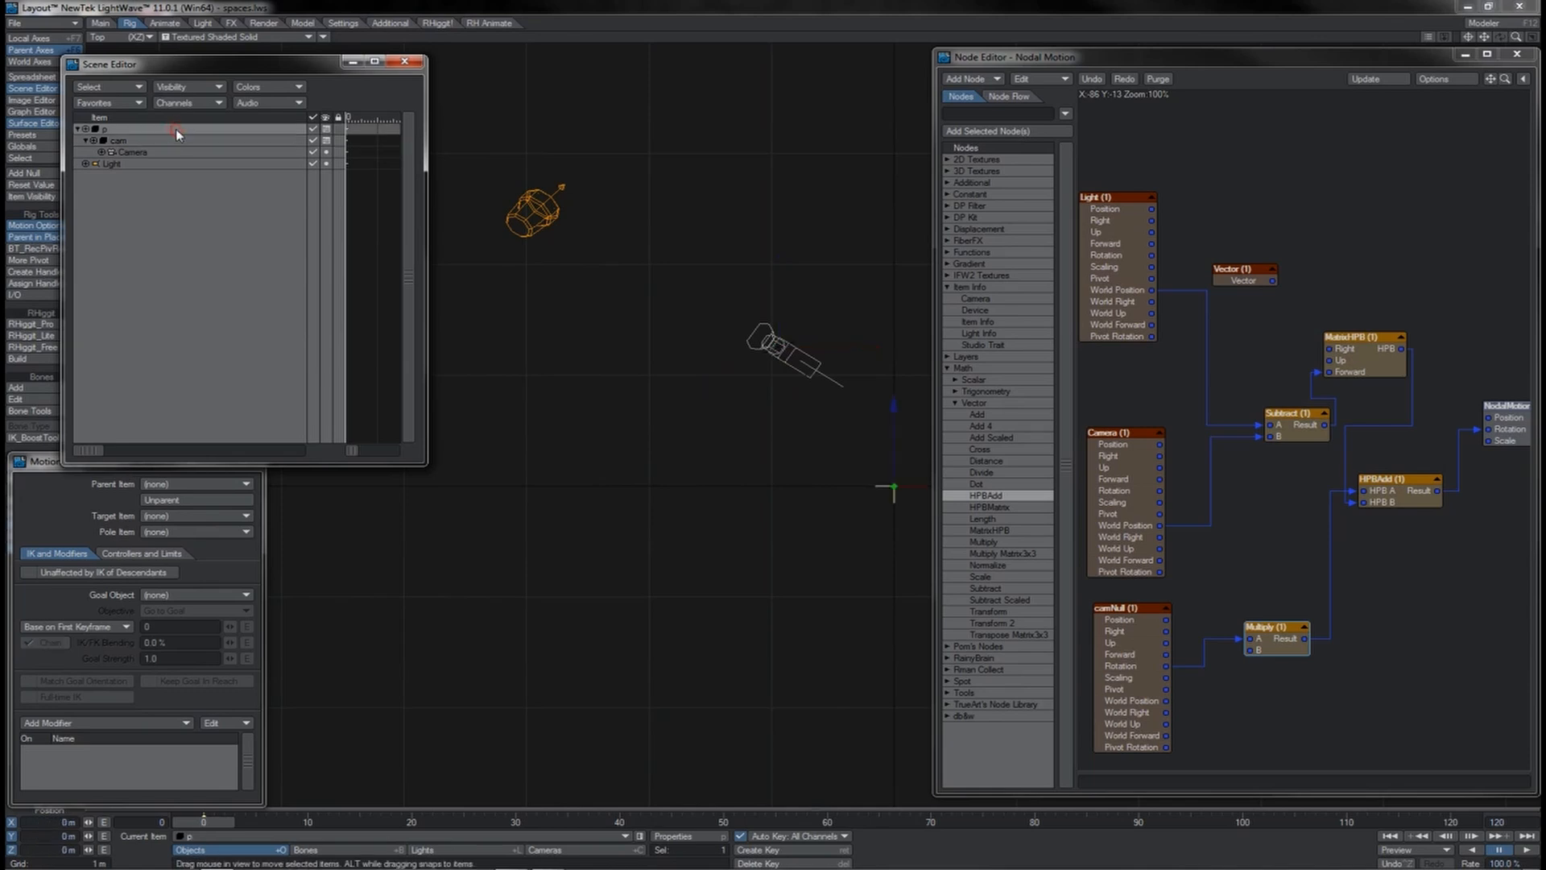
pyautogui.press('y')
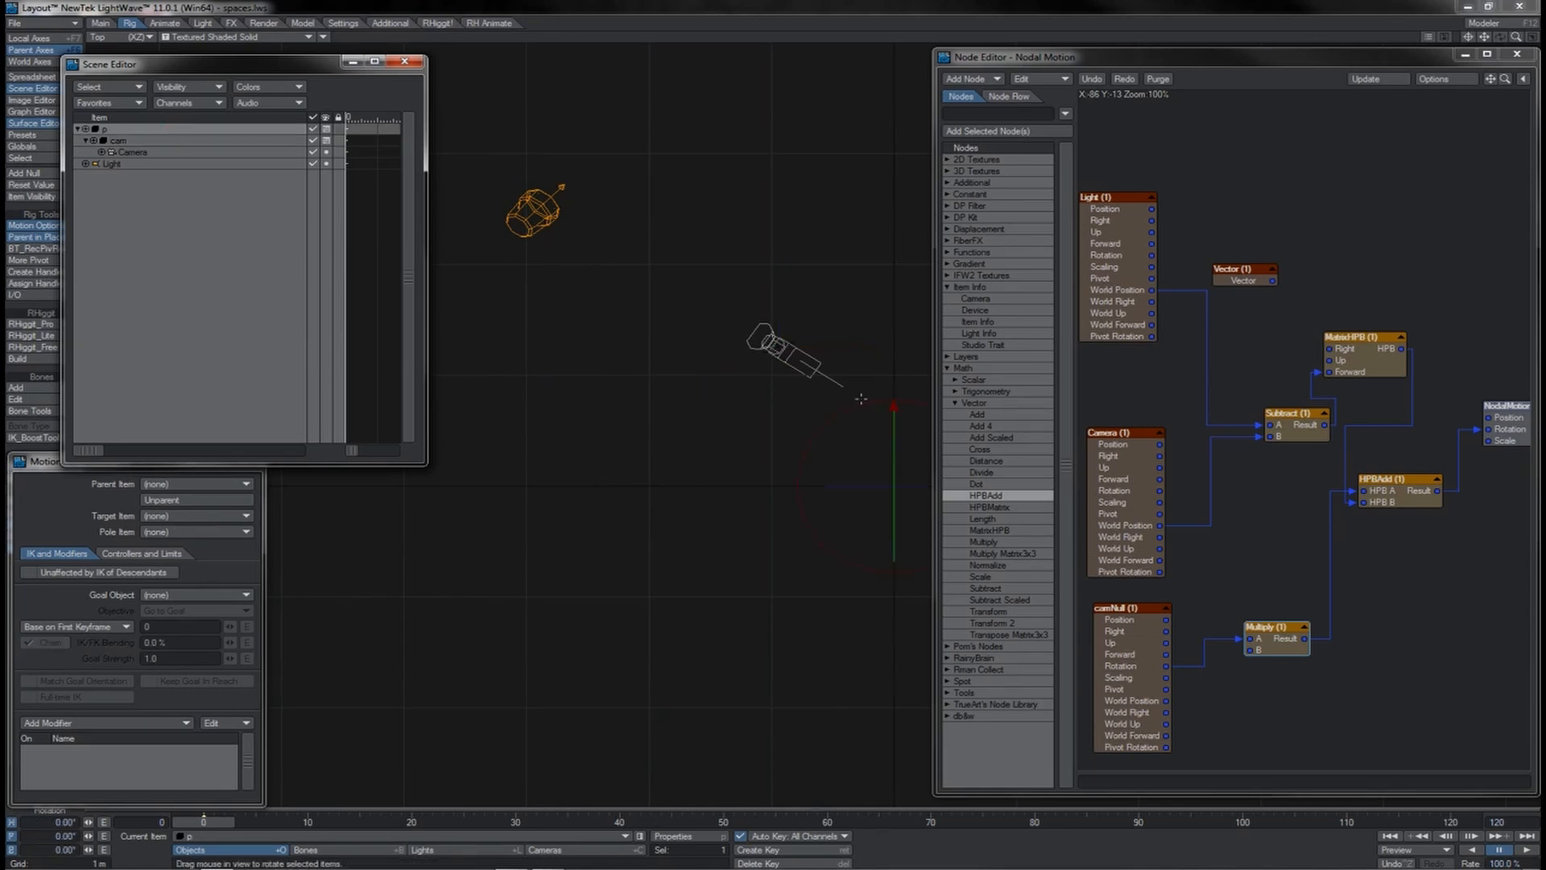
pyautogui.moveTo(861, 399); pyautogui.dragTo(894, 399)
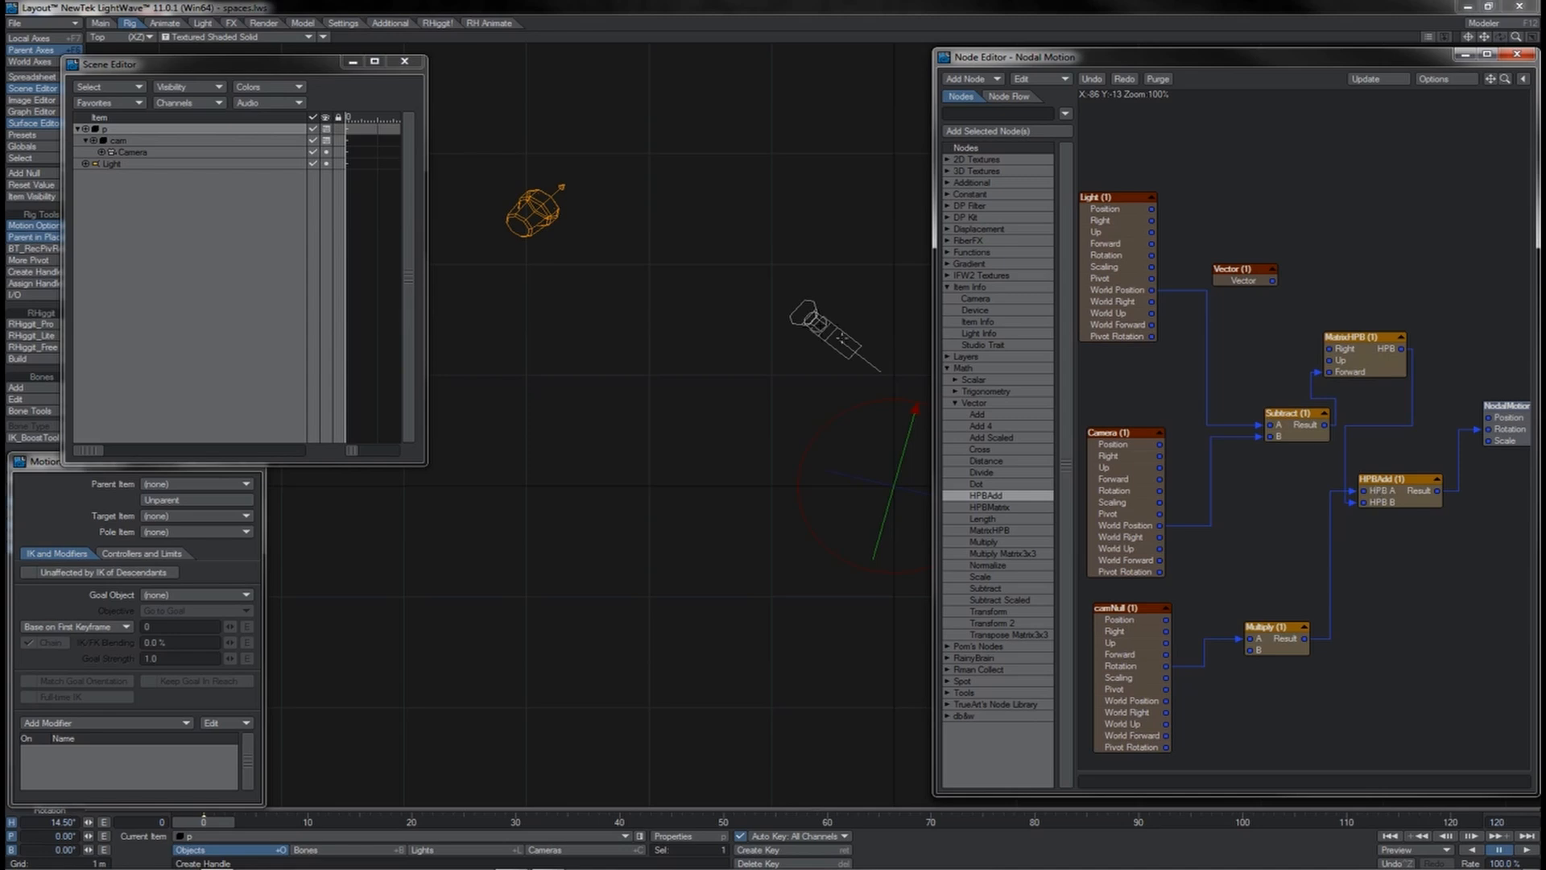
# Step: Rotate the p null to a heading of −118.90° and nudge the Subtract and camNull nodes slightly
pyautogui.moveTo(1280, 413); pyautogui.dragTo(1259, 409)
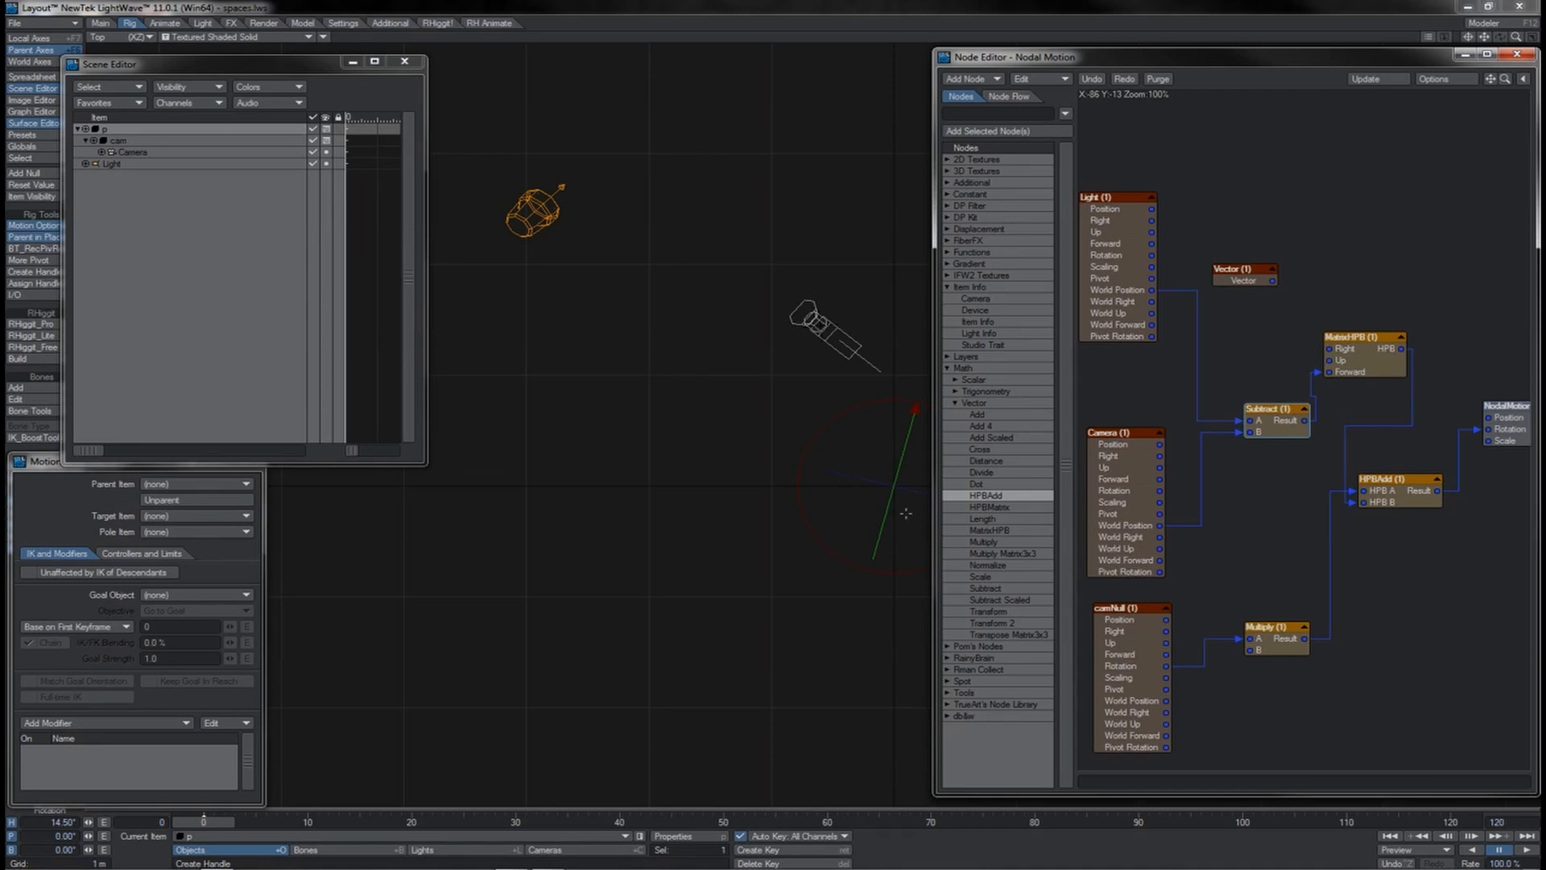
pyautogui.moveTo(856, 403); pyautogui.dragTo(856, 402)
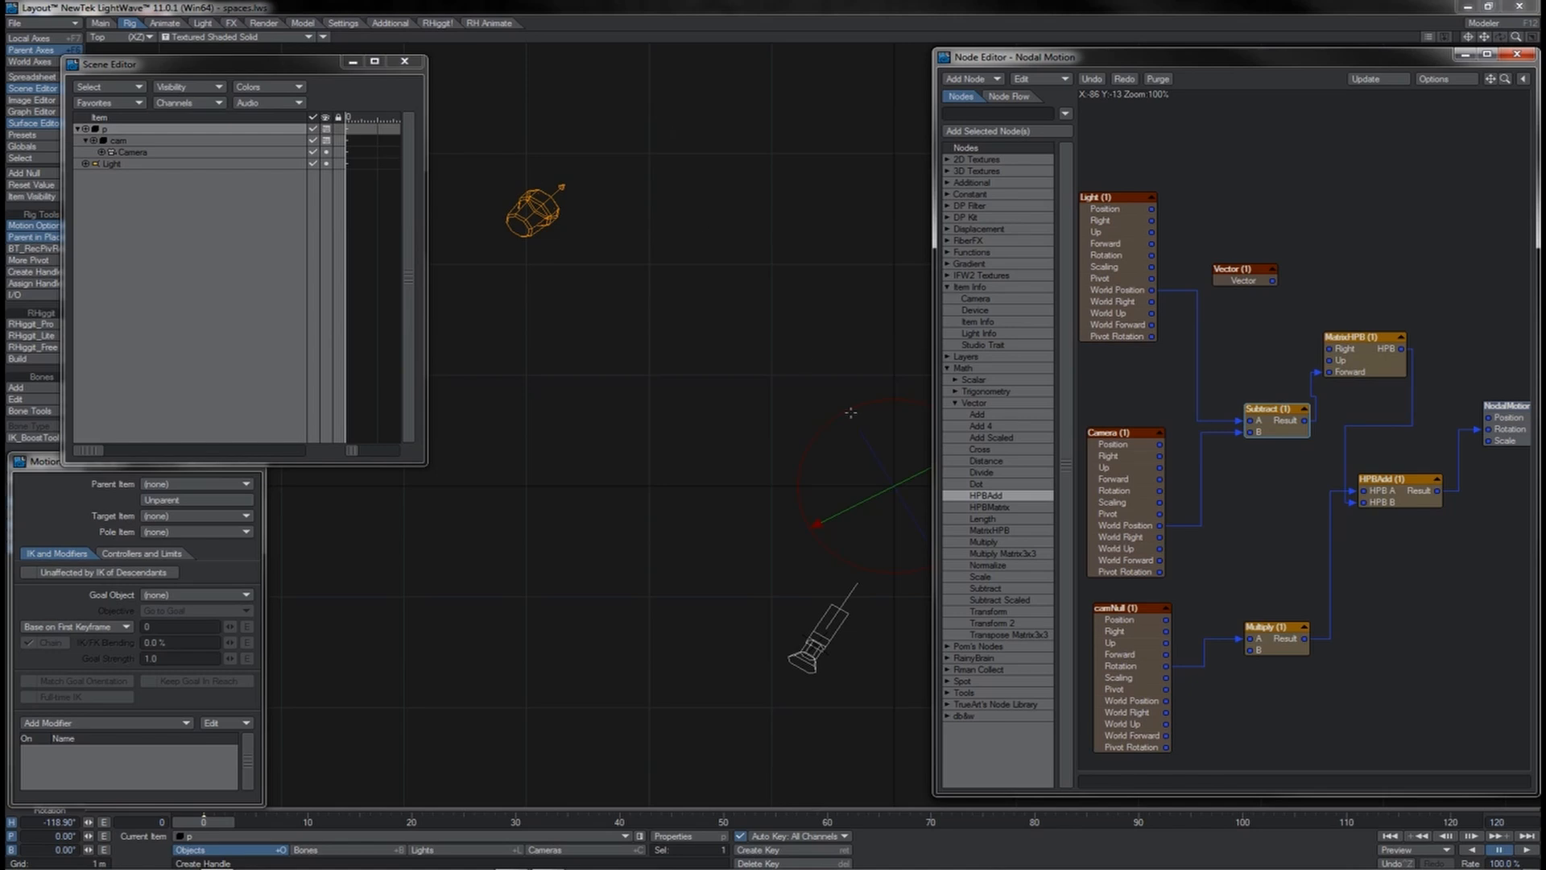
pyautogui.moveTo(1160, 525); pyautogui.dragTo(1264, 555)
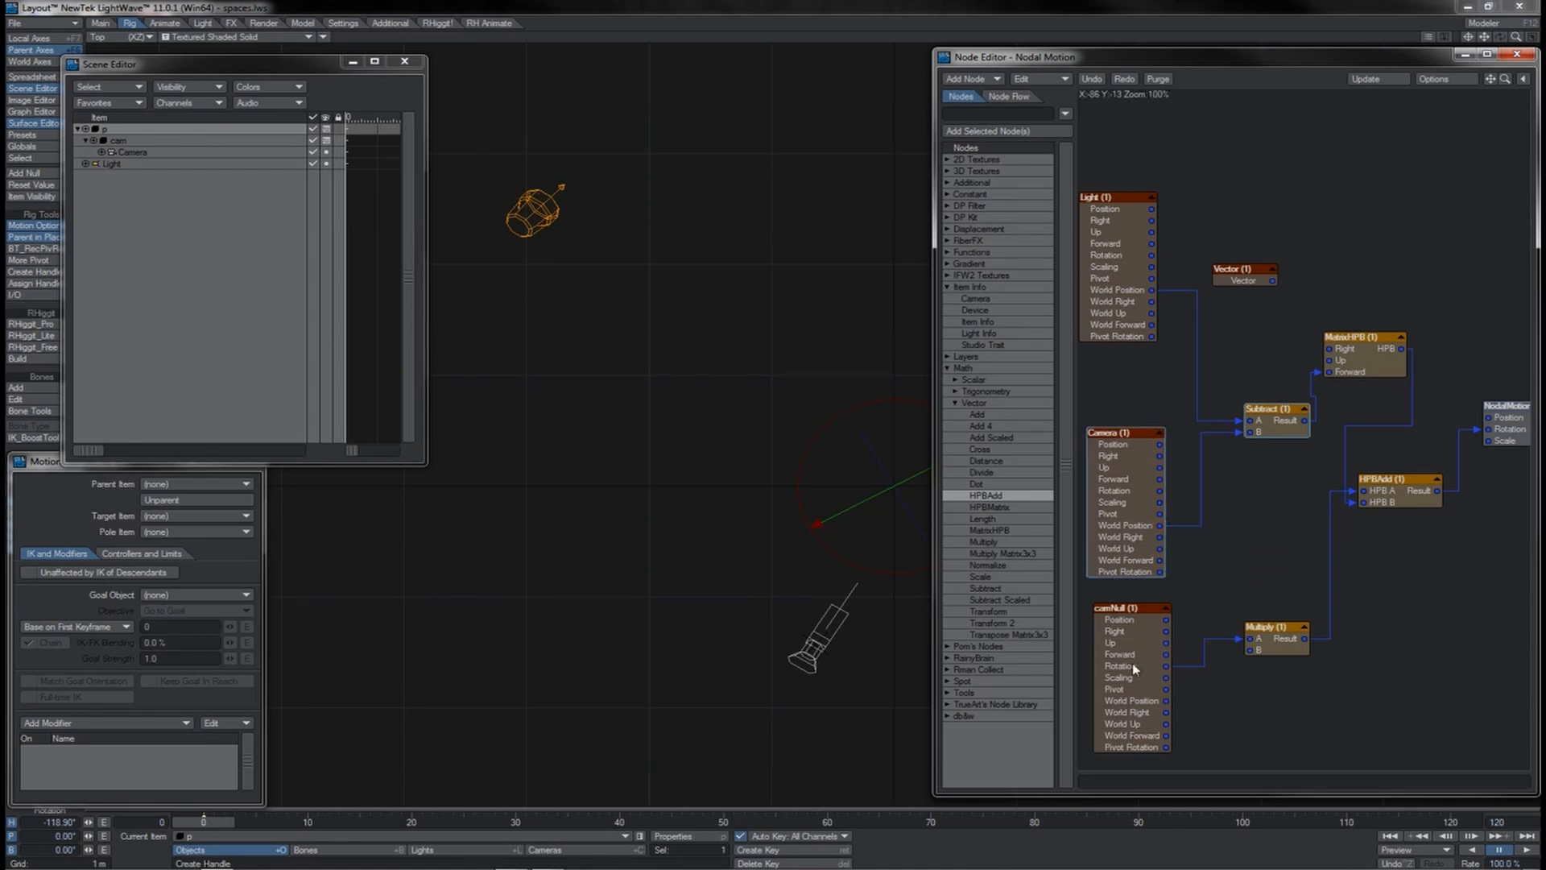
pyautogui.moveTo(1132, 669); pyautogui.dragTo(1132, 659)
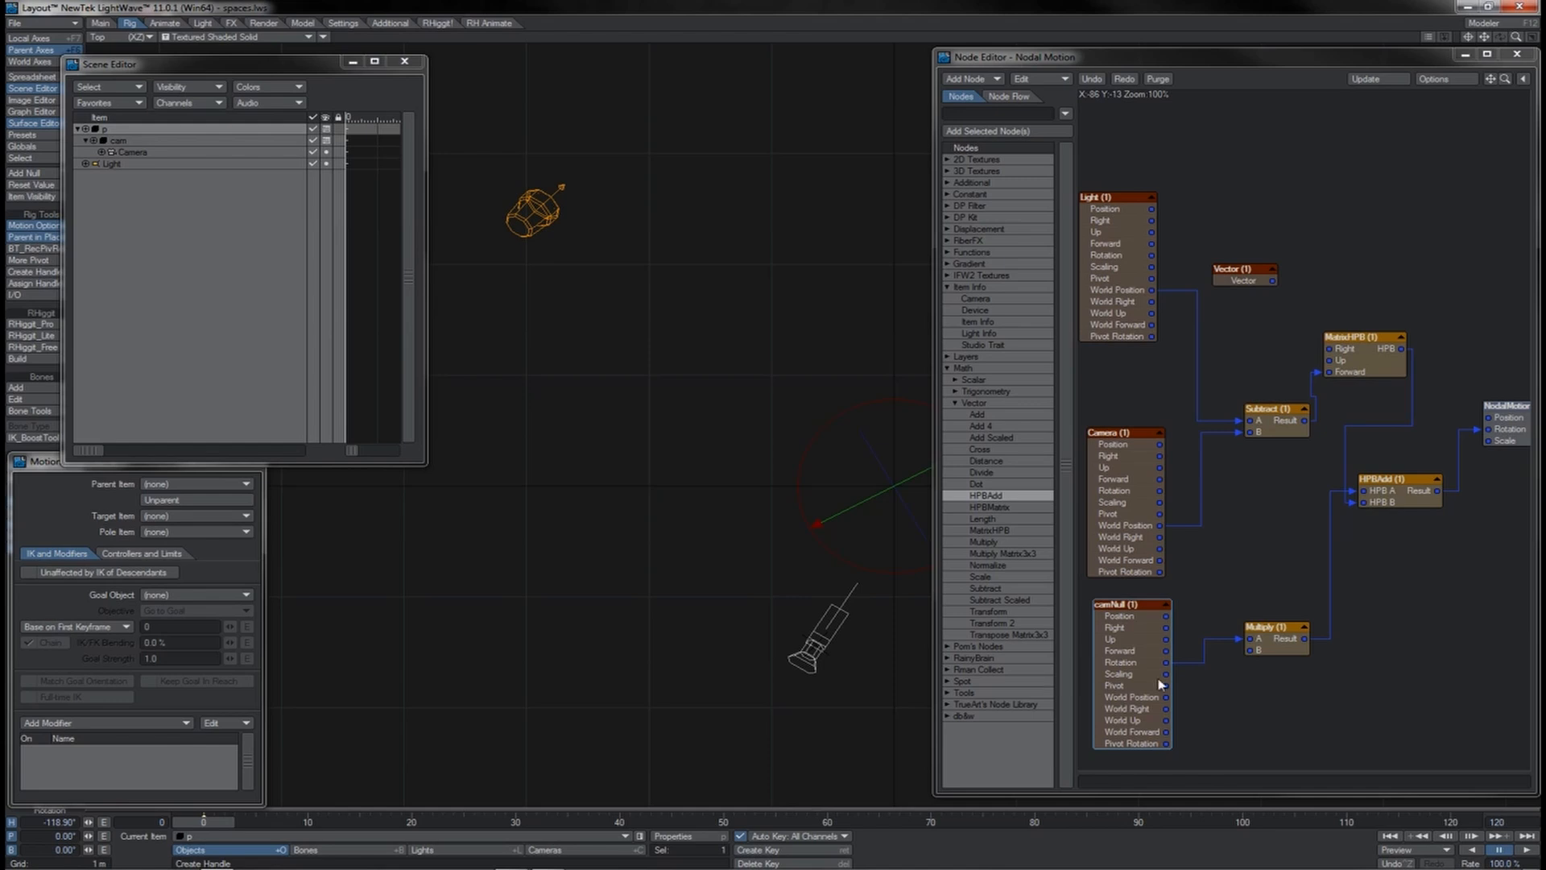
pyautogui.click(1169, 634)
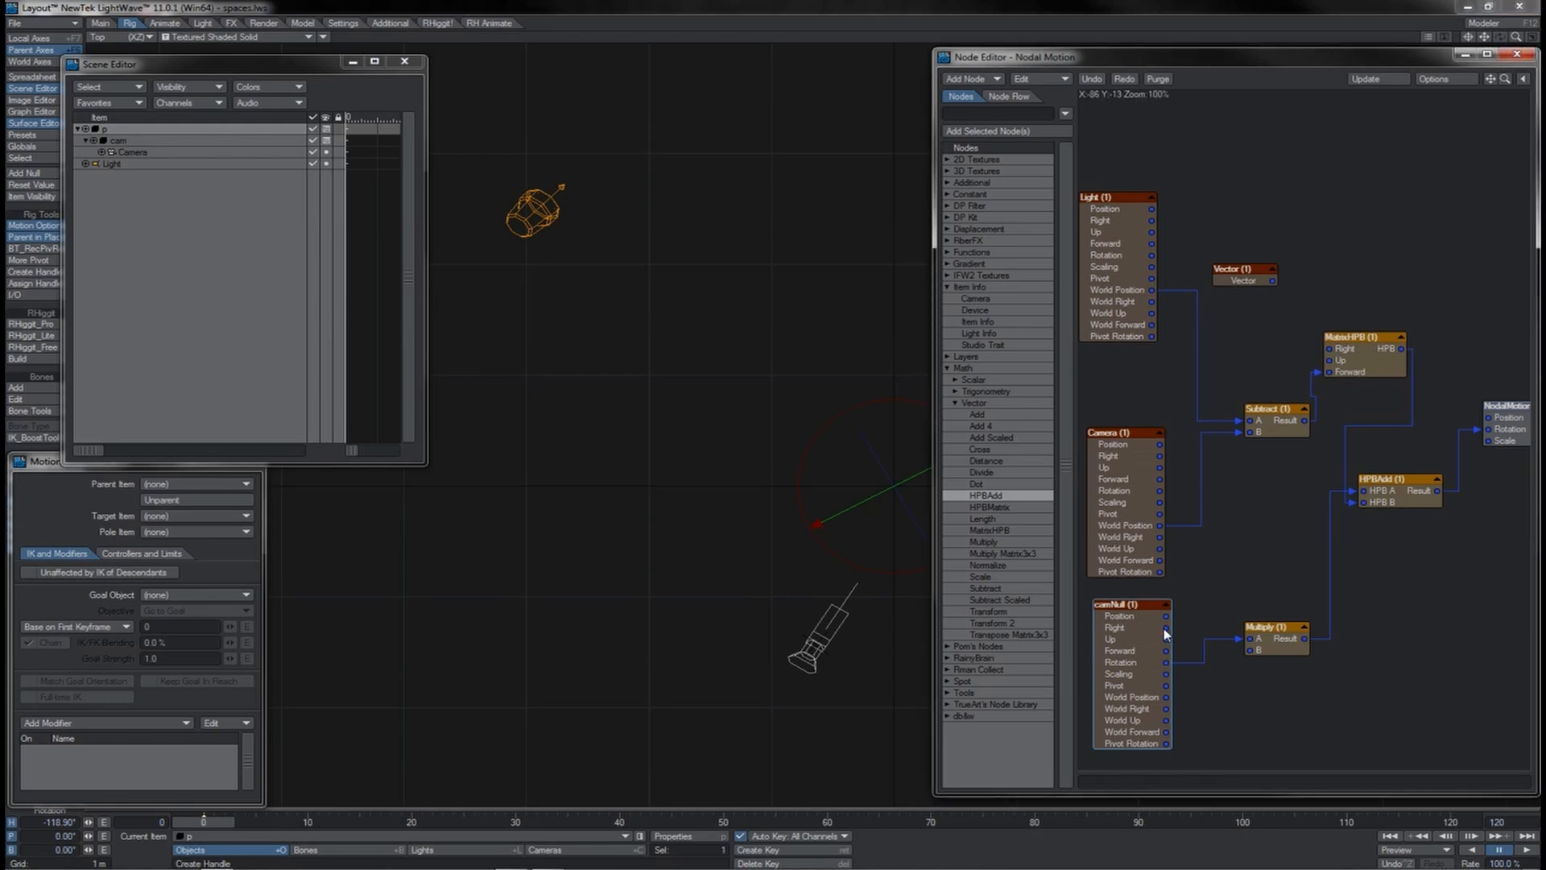
pyautogui.moveTo(1166, 628); pyautogui.dragTo(1190, 645)
# Step: Switch the cam null's move handles to local axes and view the scene in perspective
pyautogui.click(227, 140)
pyautogui.press('t')
pyautogui.click(46, 40)
pyautogui.click(46, 39)
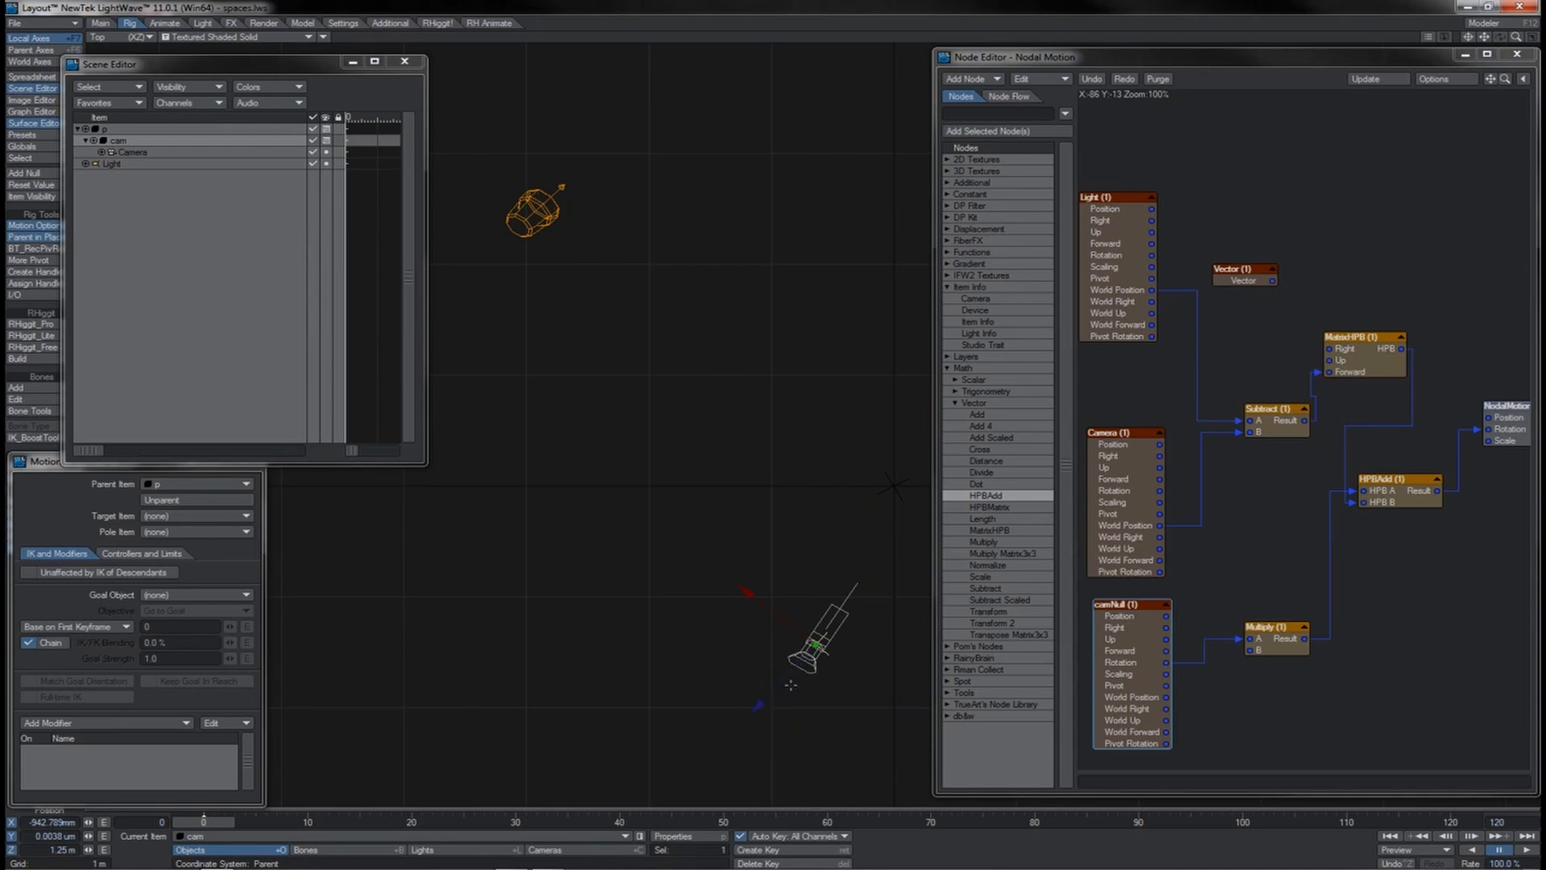
pyautogui.press('4')
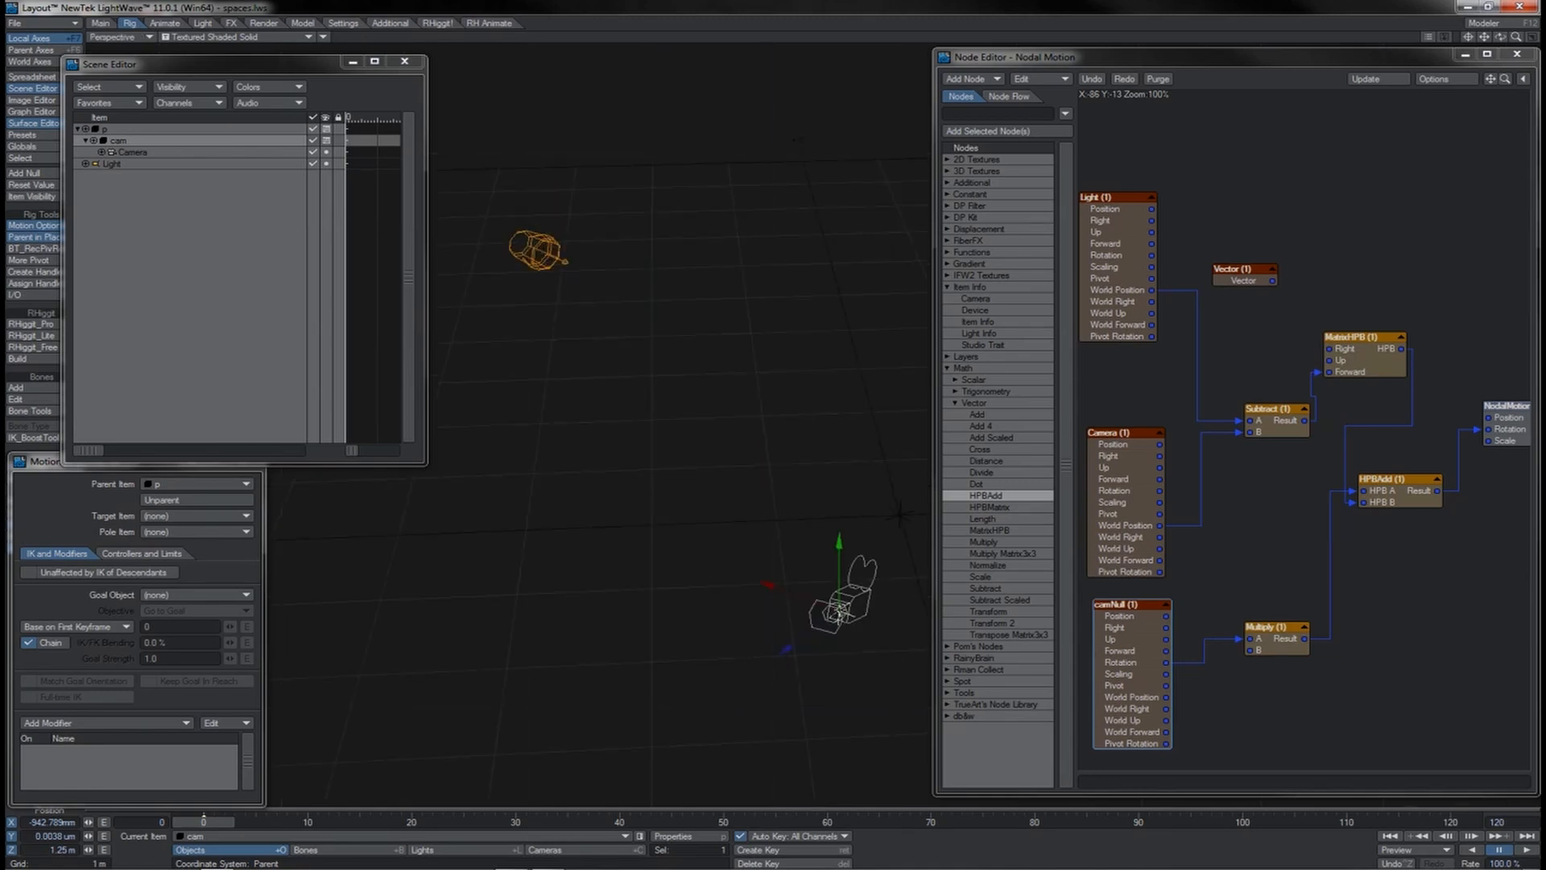
pyautogui.moveTo(1404, 352); pyautogui.dragTo(1409, 459)
pyautogui.moveTo(1507, 415)
pyautogui.mouseDown()
pyautogui.moveTo(1494, 419)
pyautogui.moveTo(1531, 403)
pyautogui.moveTo(1509, 409)
pyautogui.mouseUp()
pyautogui.moveTo(1129, 606); pyautogui.dragTo(1126, 600)
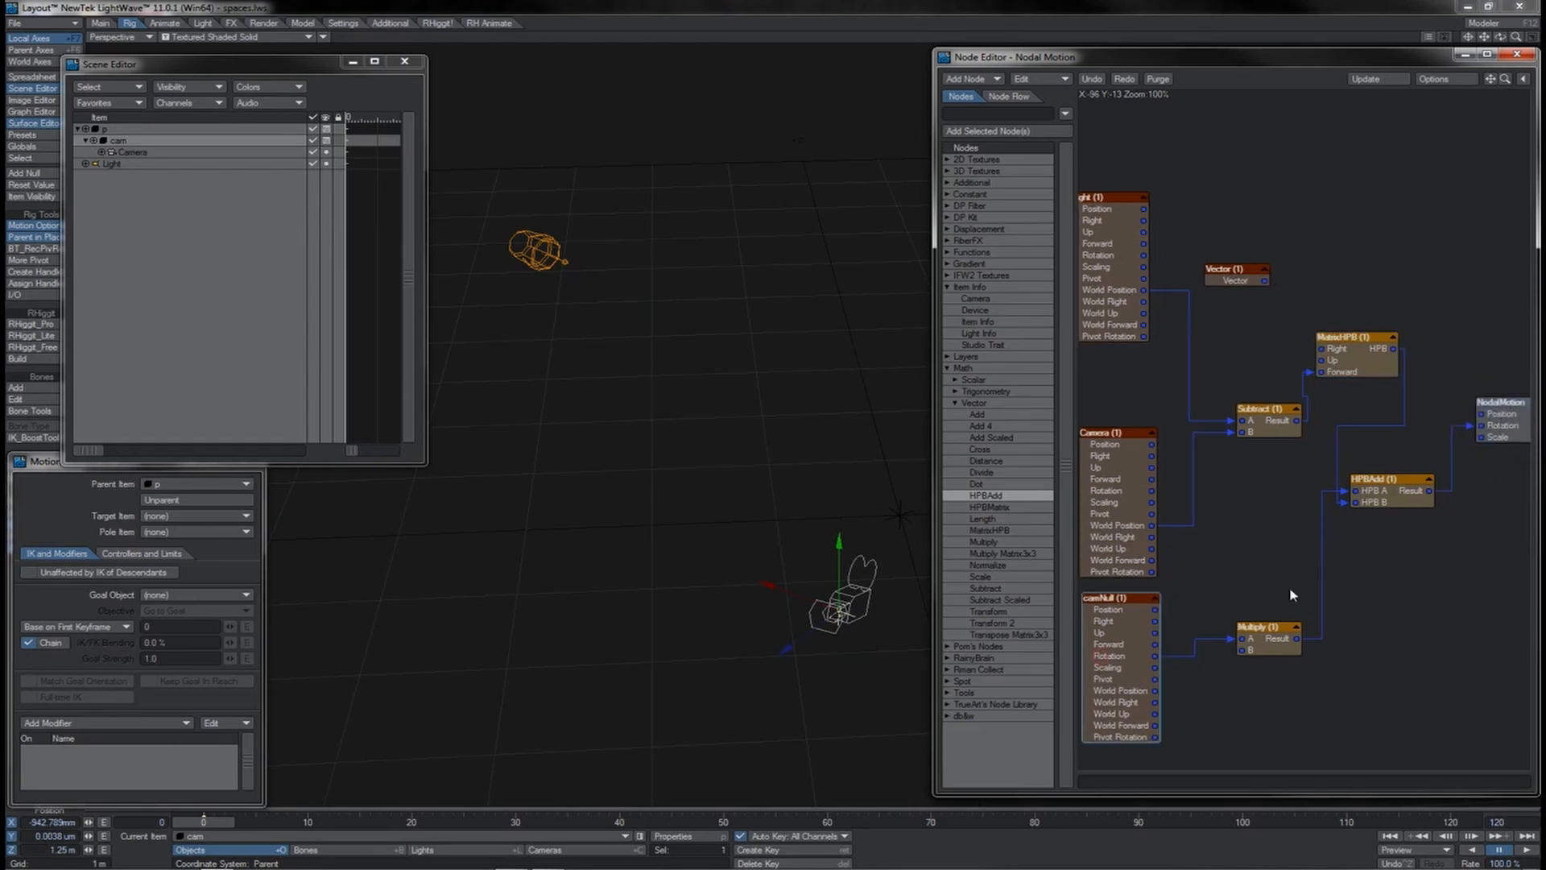
pyautogui.click(1507, 434)
pyautogui.moveTo(1508, 438); pyautogui.dragTo(1512, 439)
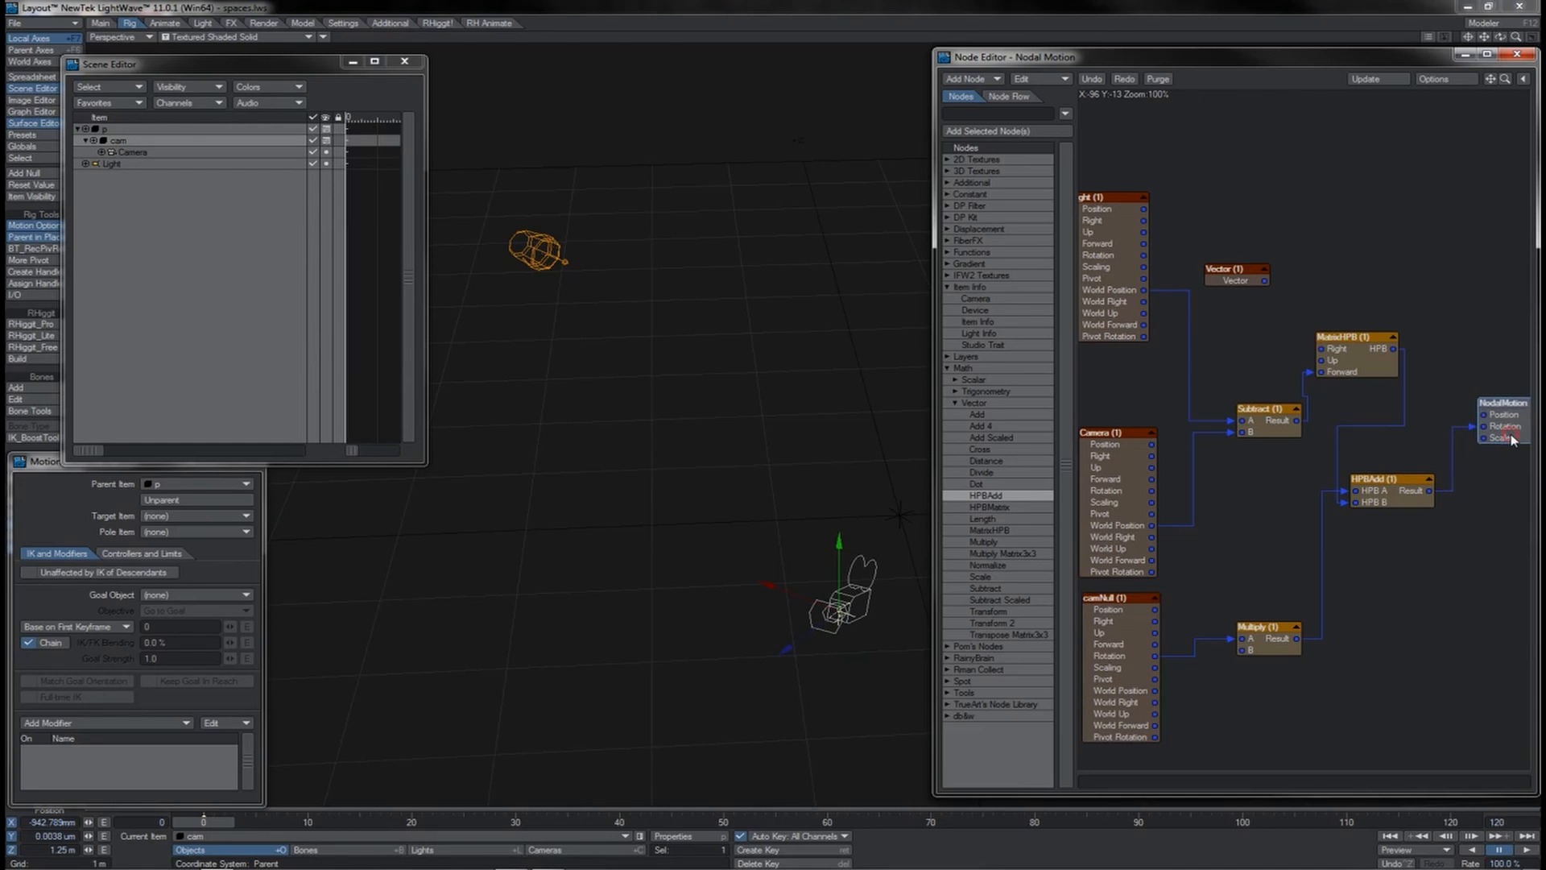
pyautogui.moveTo(1118, 657); pyautogui.dragTo(1211, 726)
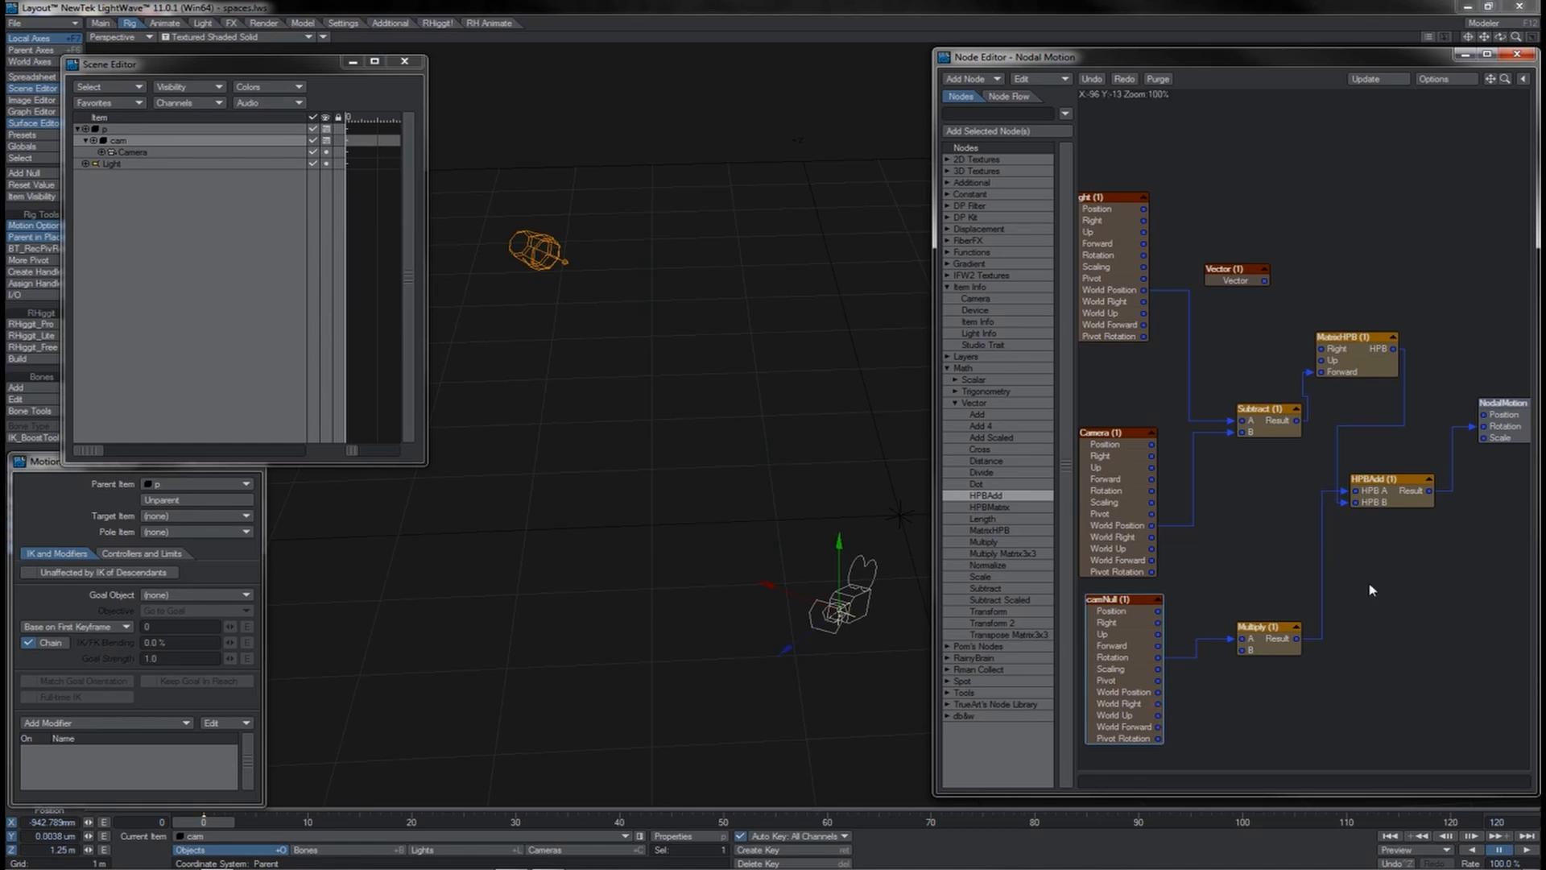
# Step: Replace the Multiply node with a second MatrixHPB fed by camNull's World Right, World Up and World Forward, outputting HPB to HPBAdd
pyautogui.moveTo(1398, 505); pyautogui.dragTo(1394, 513)
pyautogui.moveTo(1331, 697); pyautogui.dragTo(1361, 508)
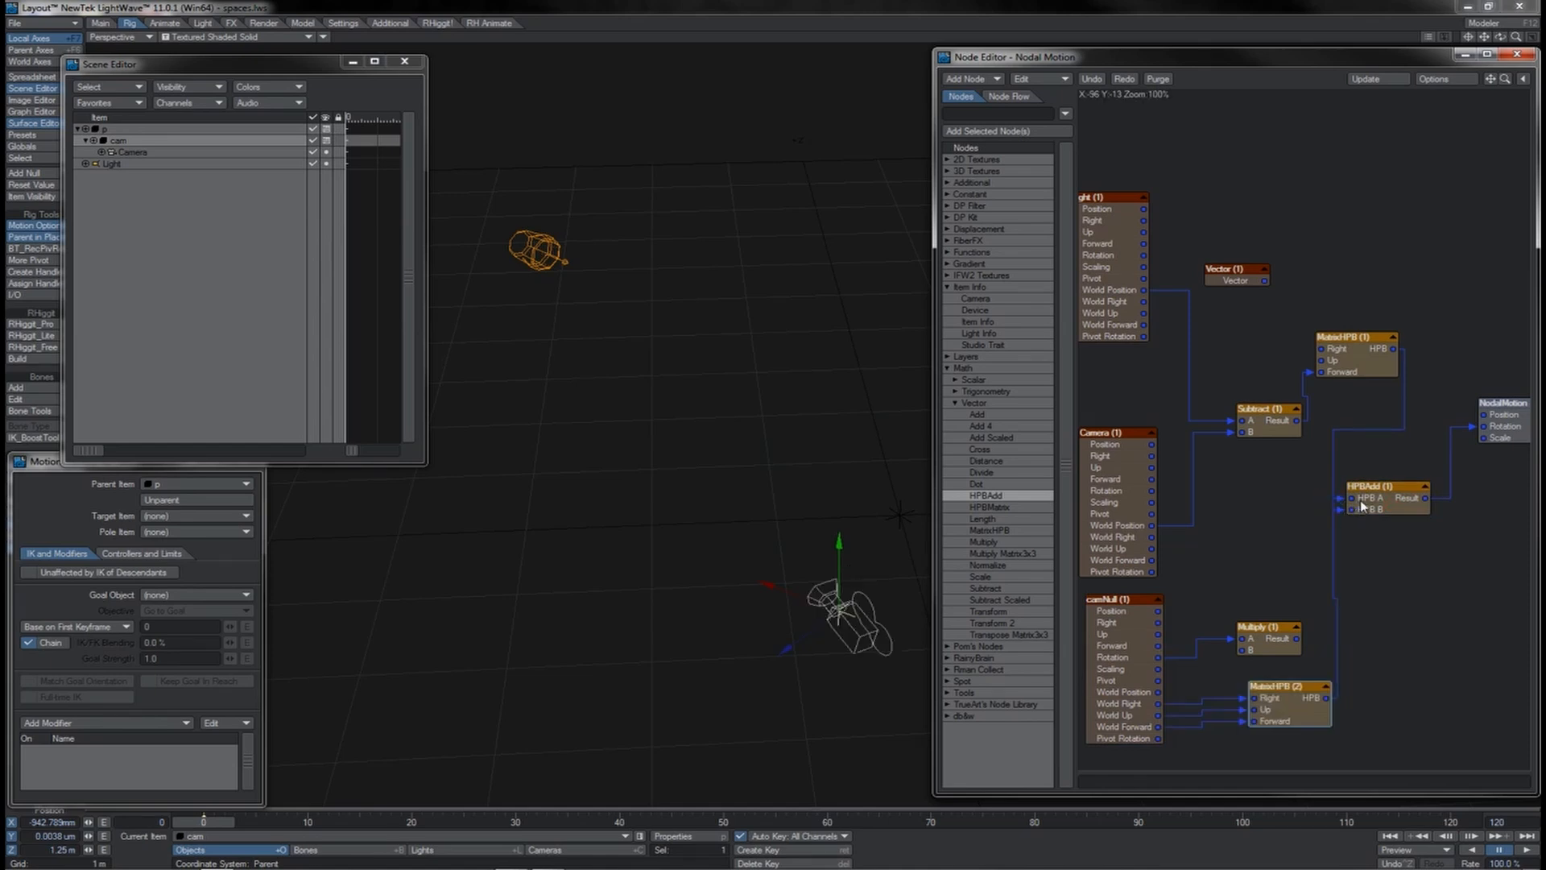
pyautogui.click(1293, 631)
pyautogui.press('Delete')
pyautogui.moveTo(1294, 701); pyautogui.dragTo(1277, 694)
pyautogui.moveTo(1157, 622); pyautogui.dragTo(1213, 647)
# Step: Rotate the p null to a heading of −302.60° and a pitch of 34.10°, checking the aim through the camera view
pyautogui.press('y')
pyautogui.moveTo(766, 410); pyautogui.dragTo(278, 130)
pyautogui.click(278, 131)
pyautogui.moveTo(772, 348); pyautogui.dragTo(770, 428)
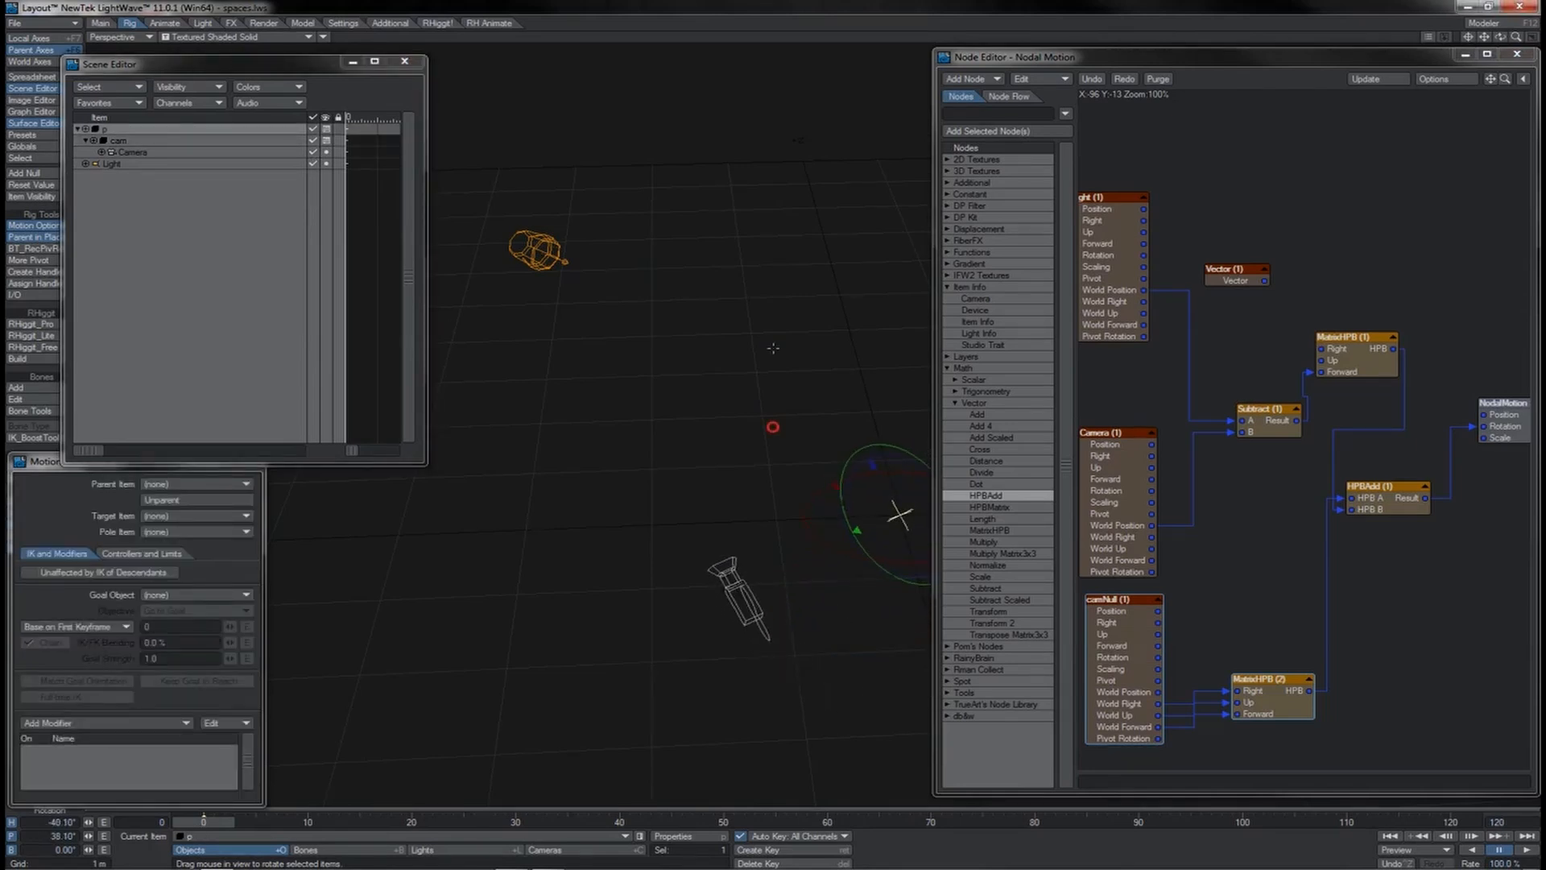
pyautogui.press('6')
pyautogui.moveTo(649, 458); pyautogui.dragTo(437, 455)
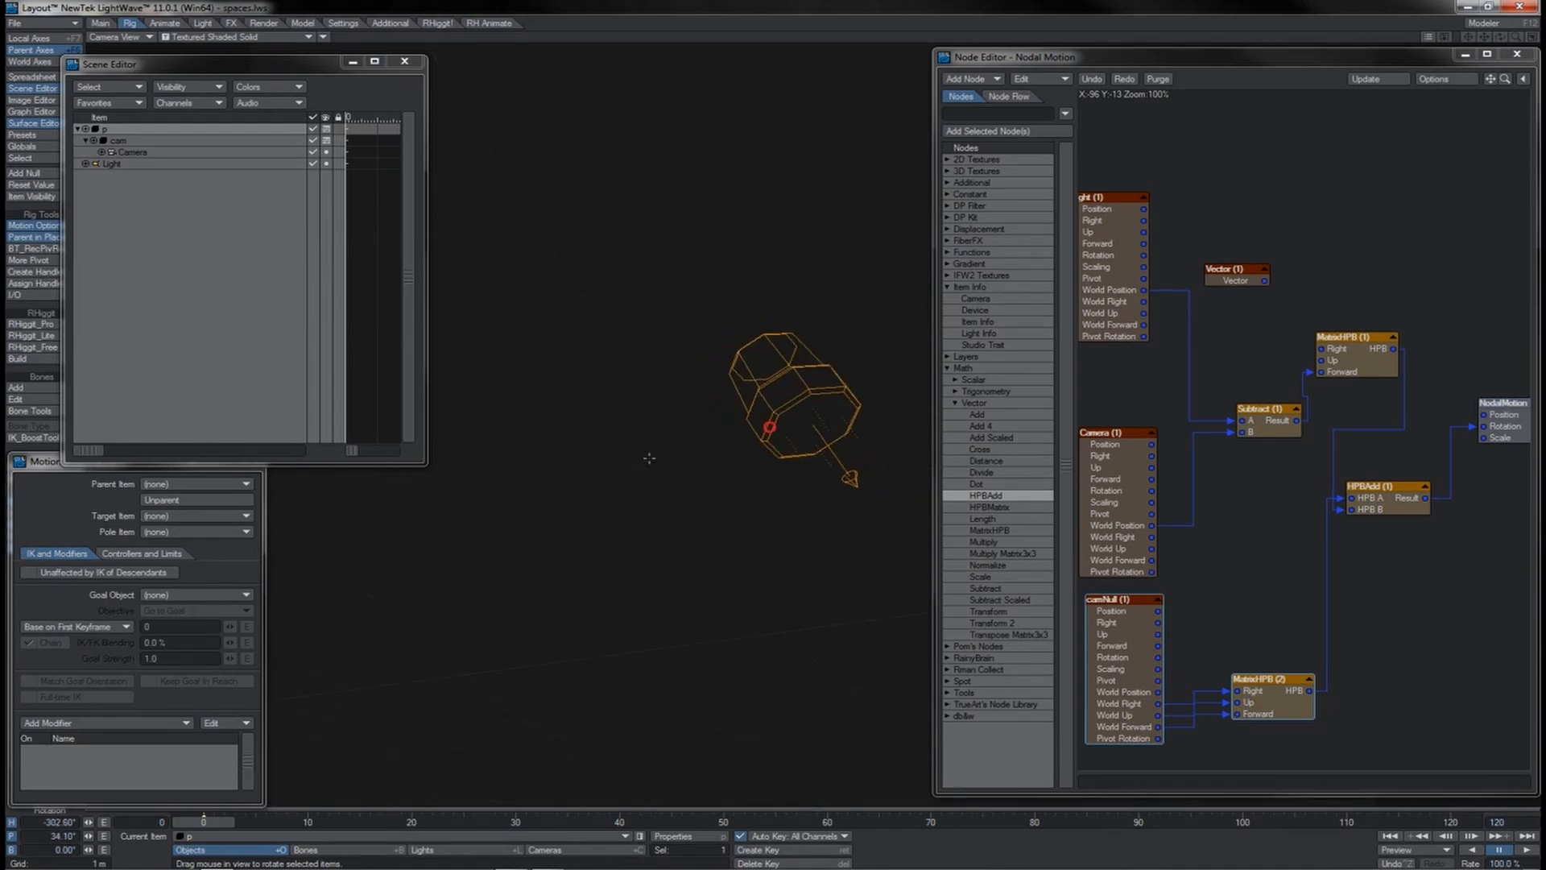
# Step: Rotate the cam null and move it to X −1.1848 m, Y 201.0518 mm, Z 1.0416 m
pyautogui.click(275, 141)
pyautogui.moveTo(677, 276)
pyautogui.mouseDown()
pyautogui.moveTo(656, 278)
pyautogui.moveTo(677, 276)
pyautogui.mouseUp()
pyautogui.press('t')
pyautogui.moveTo(677, 276); pyautogui.dragTo(677, 218, button='right')
pyautogui.moveTo(678, 241); pyautogui.dragTo(684, 306)
pyautogui.press('Up')
pyautogui.moveTo(931, 670); pyautogui.dragTo(902, 612)
# Step: Compare the local axes of the cam null and the Camera in an orbited perspective view
pyautogui.press('4')
pyautogui.moveTo(902, 403); pyautogui.dragTo(931, 354)
pyautogui.moveTo(931, 355); pyautogui.dragTo(933, 389, button='right')
pyautogui.press('Down')
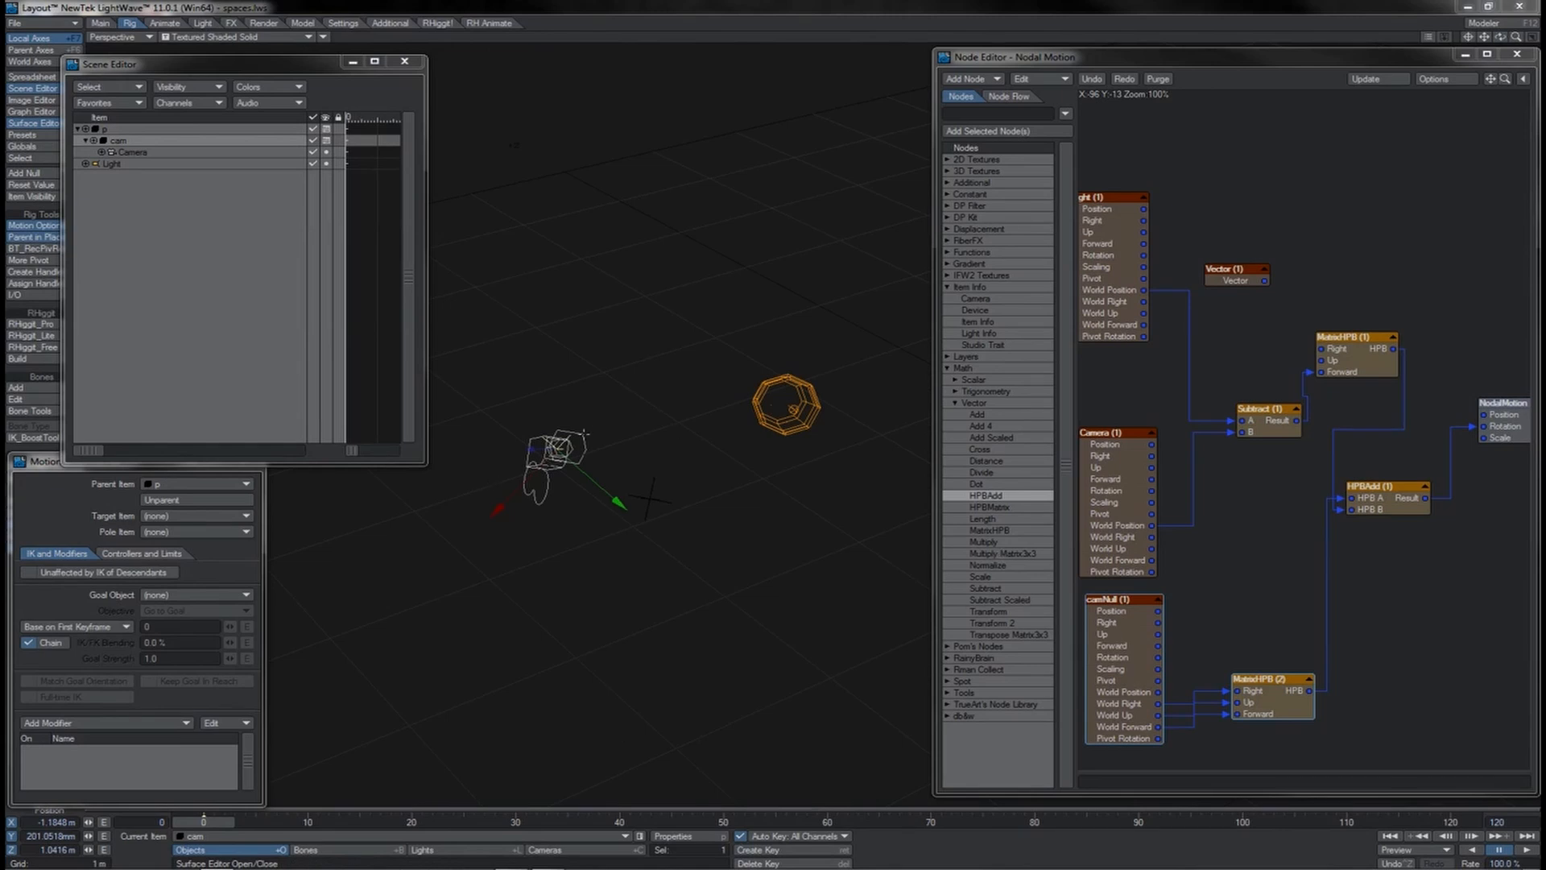
pyautogui.press('Down')
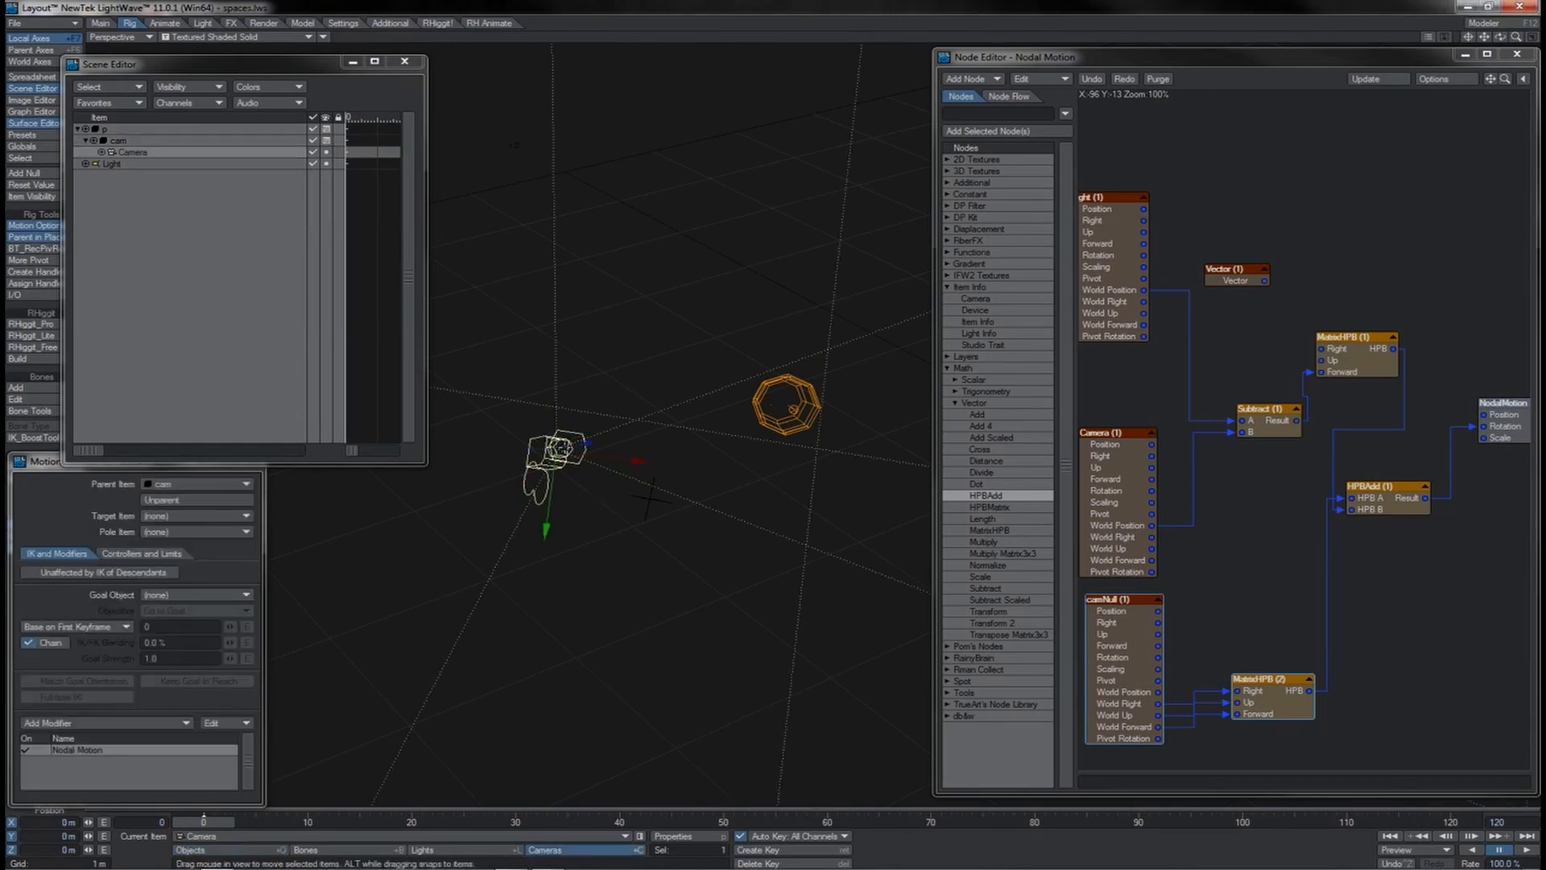
pyautogui.click(164, 141)
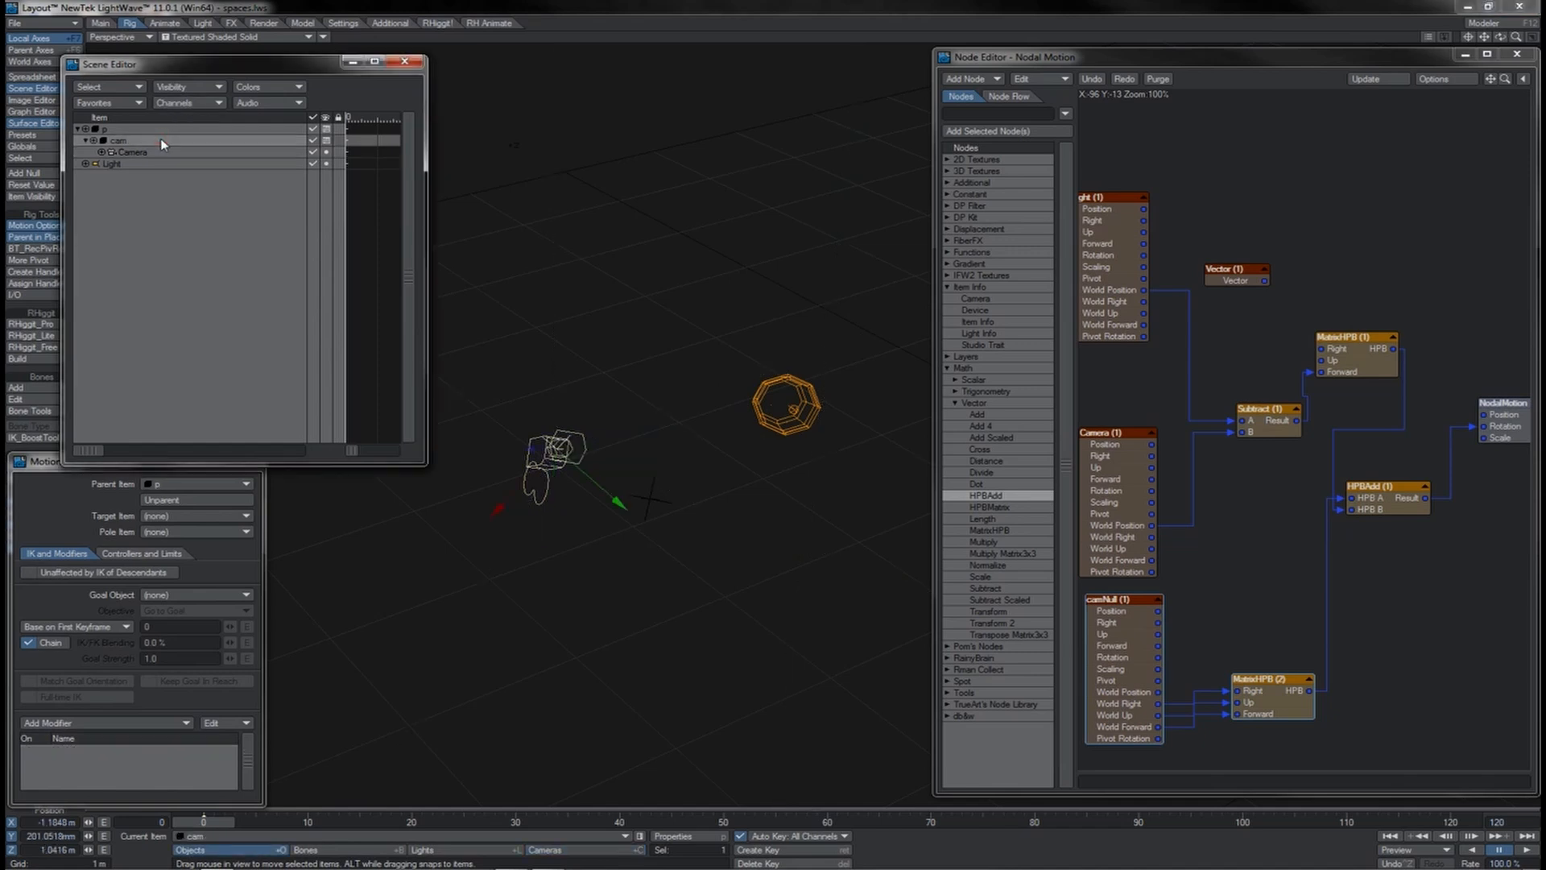
pyautogui.press('Down')
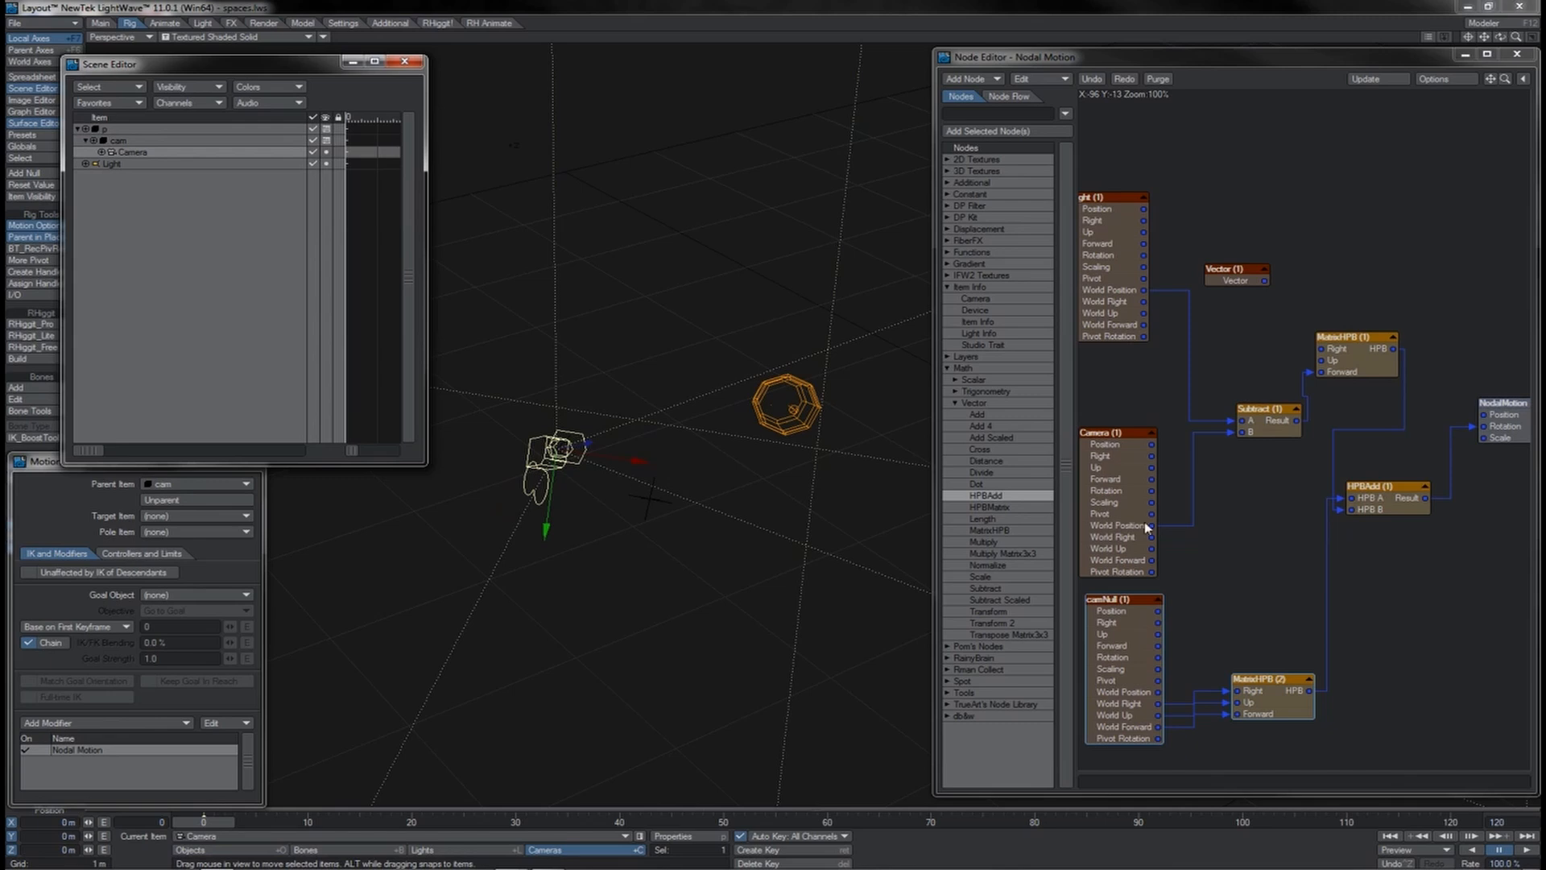
# Step: Rewire the second MatrixHPB to the Camera node's World Right, World Up and World Forward, and rotate the camera's parent null to test it
pyautogui.moveTo(1150, 538); pyautogui.dragTo(1247, 693)
pyautogui.moveTo(1155, 550); pyautogui.dragTo(1238, 704)
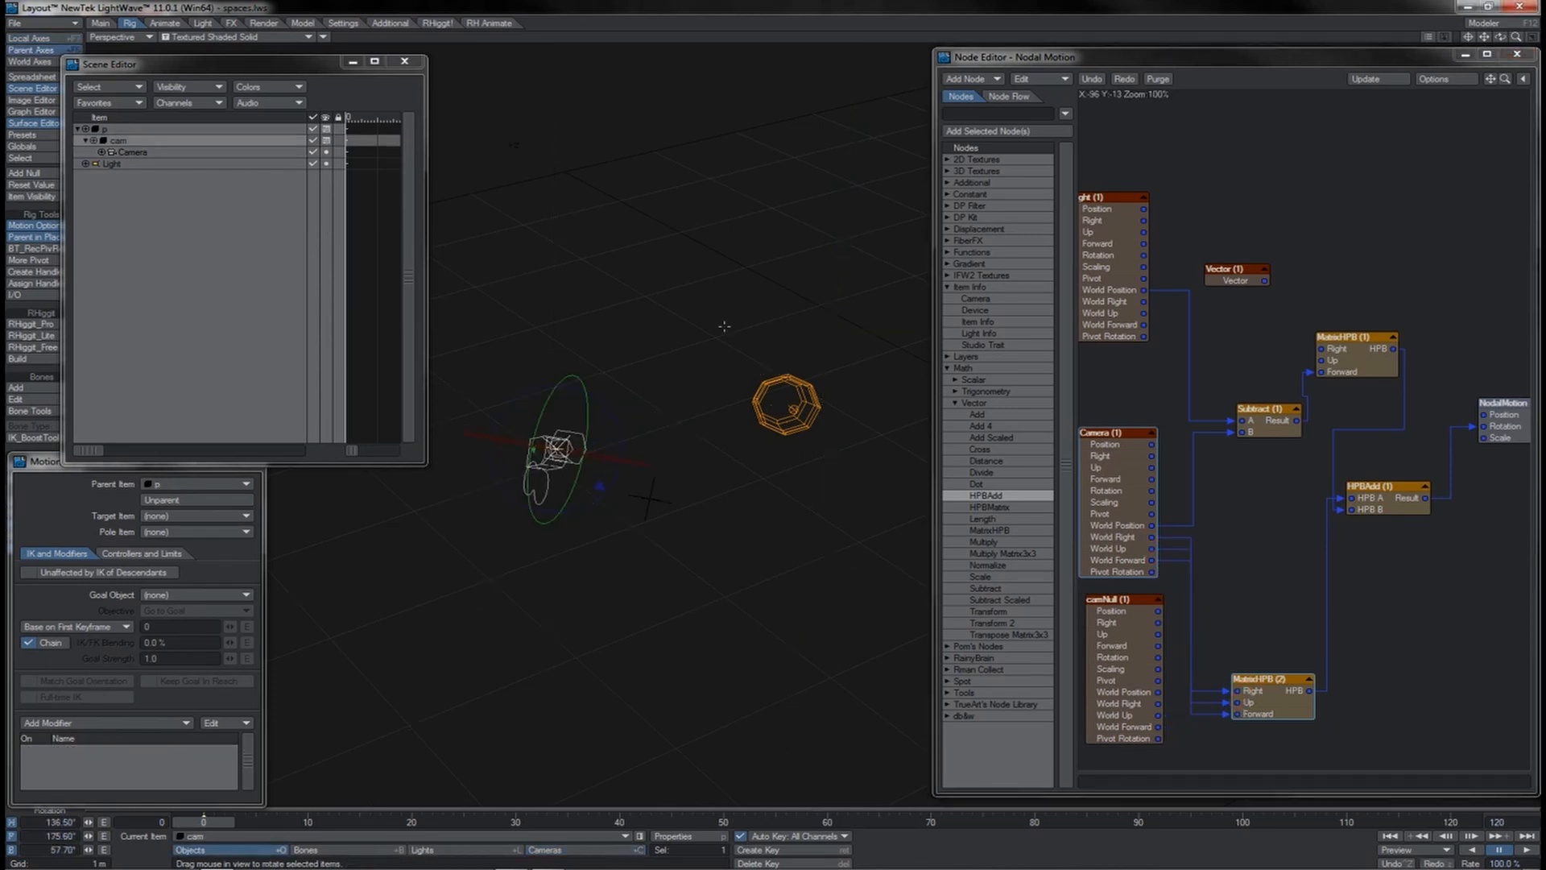
pyautogui.moveTo(725, 328); pyautogui.dragTo(674, 441)
pyautogui.press('Up')
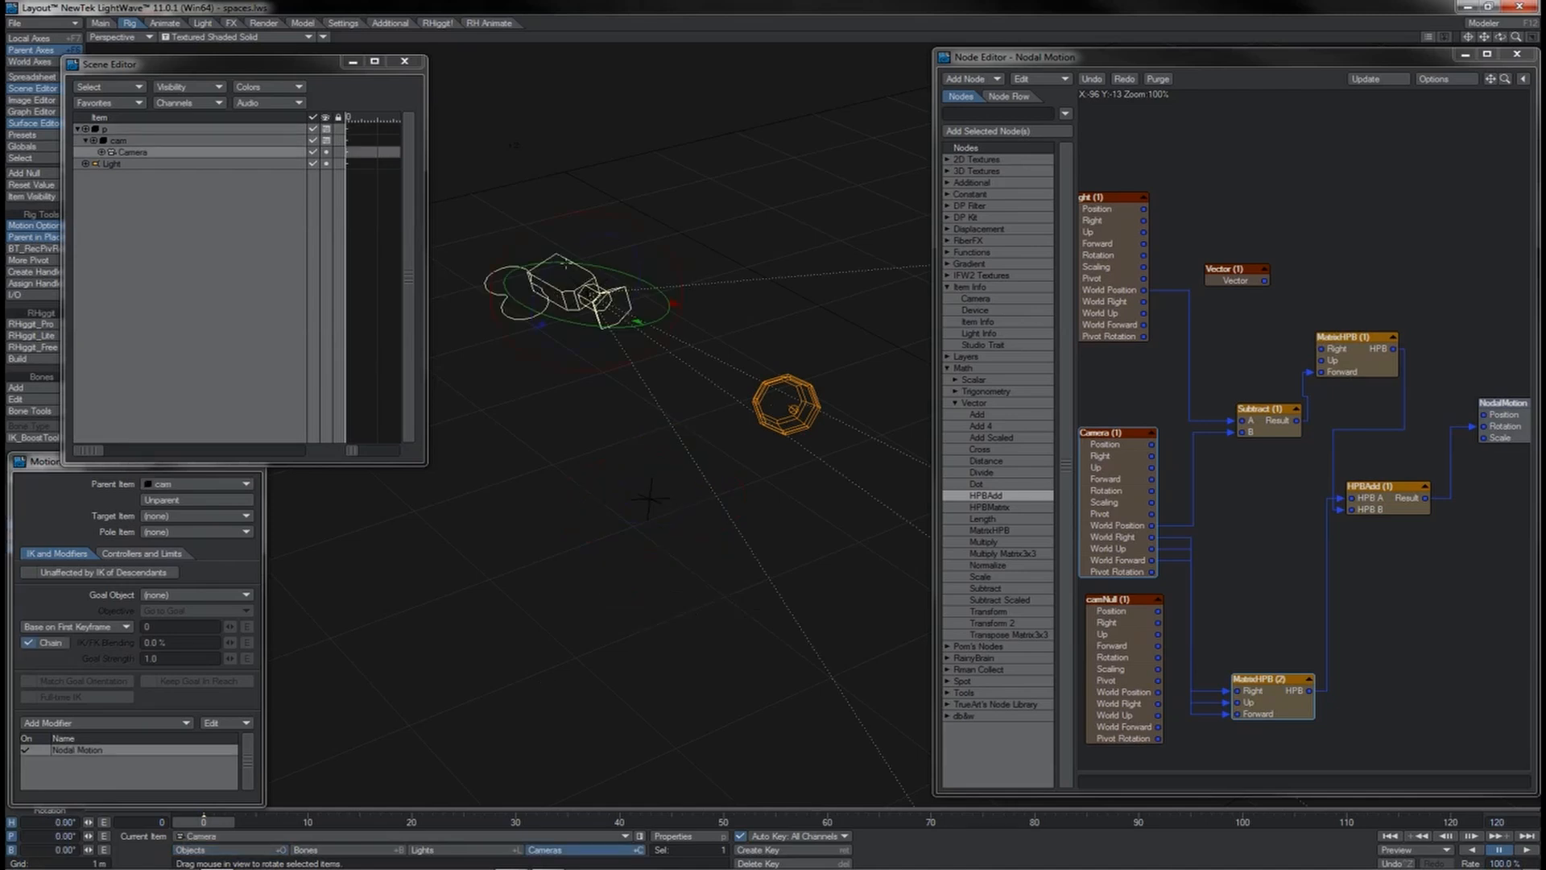
# Step: Disable the Camera's Nodal Motion modifier and set its Target Item to Light
pyautogui.click(25, 750)
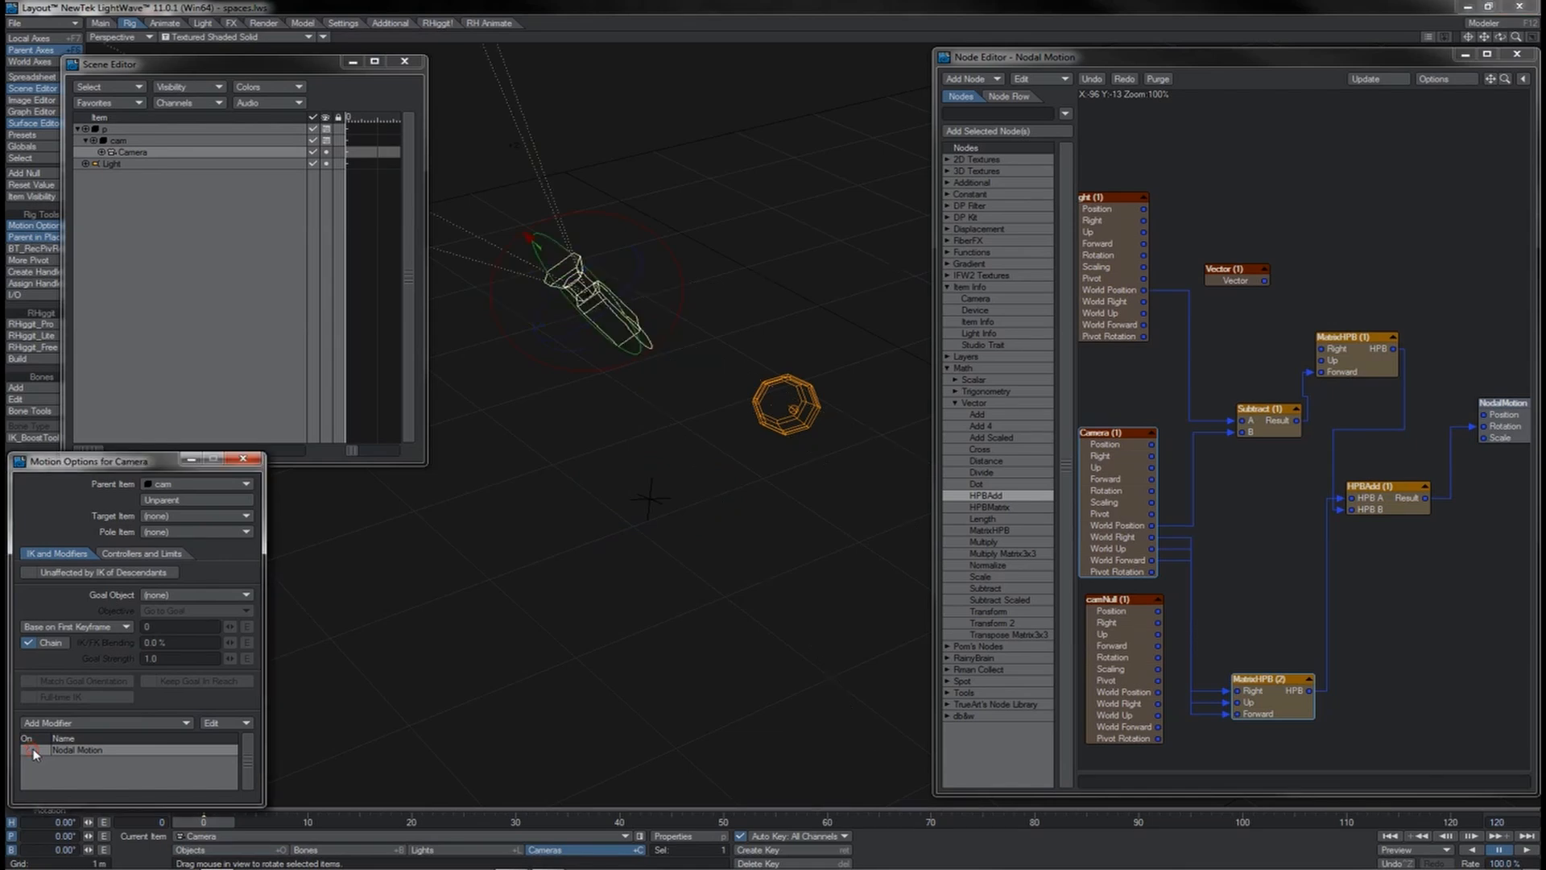
pyautogui.click(178, 518)
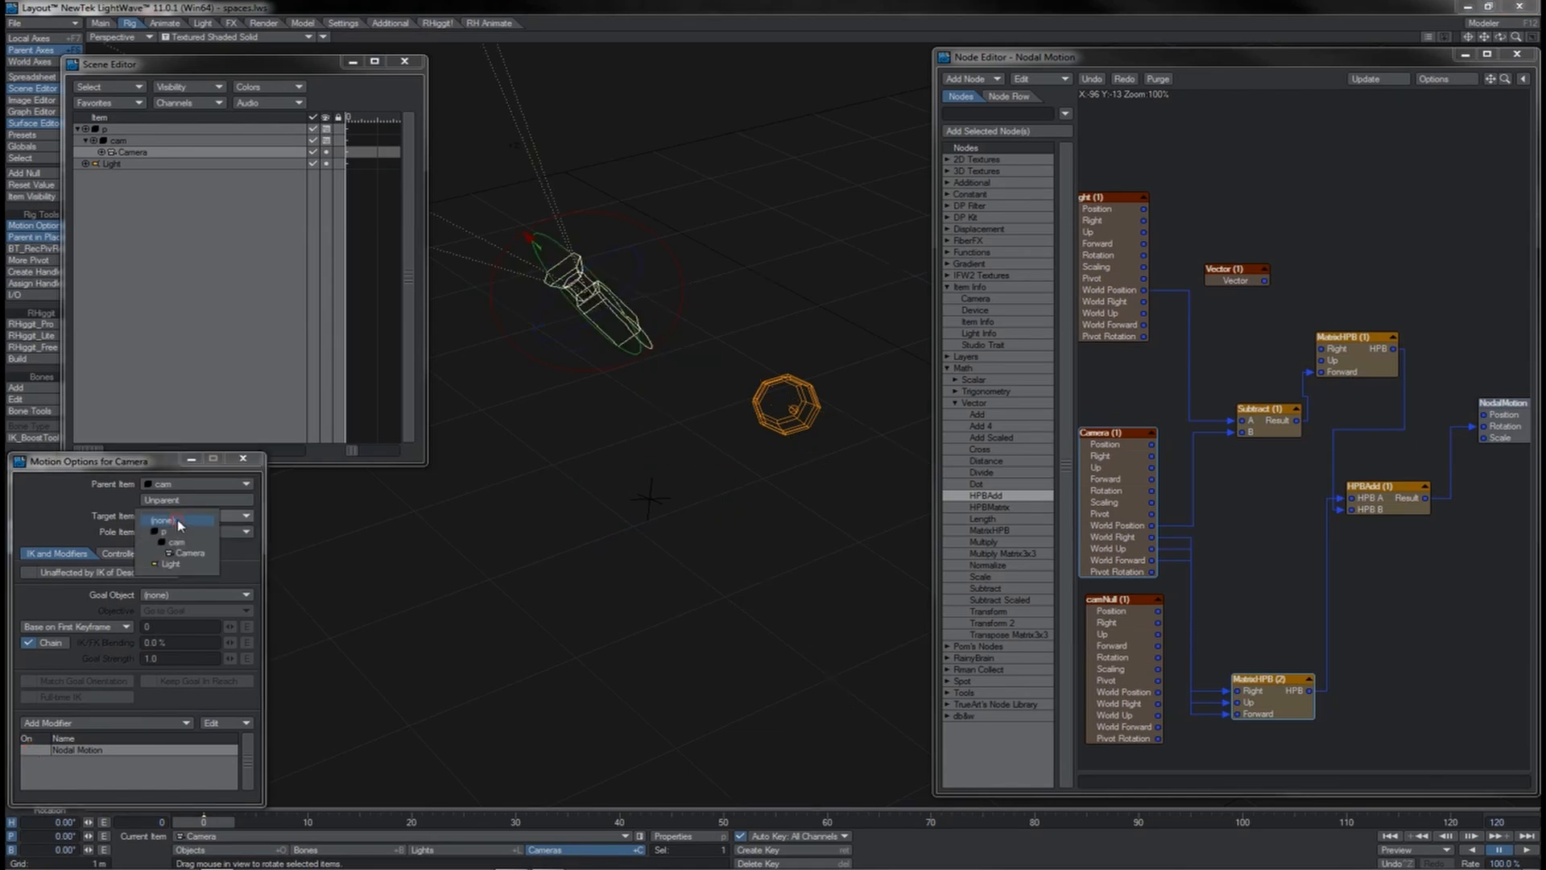
pyautogui.click(171, 564)
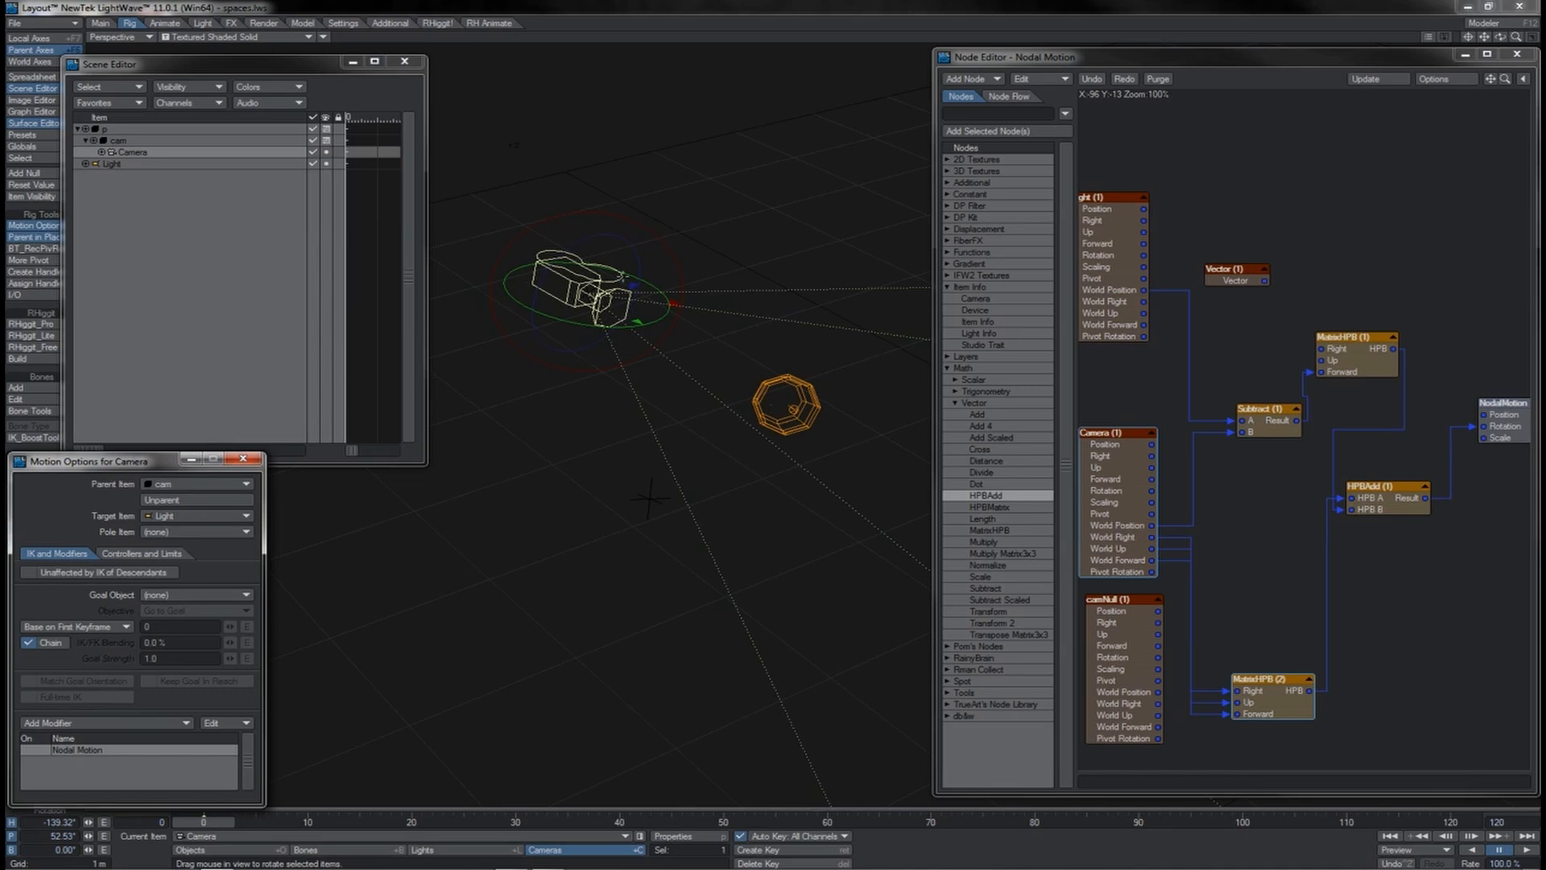
# Step: Clear the Camera's Target Item and re-enable its Nodal Motion modifier
pyautogui.click(185, 516)
pyautogui.click(181, 470)
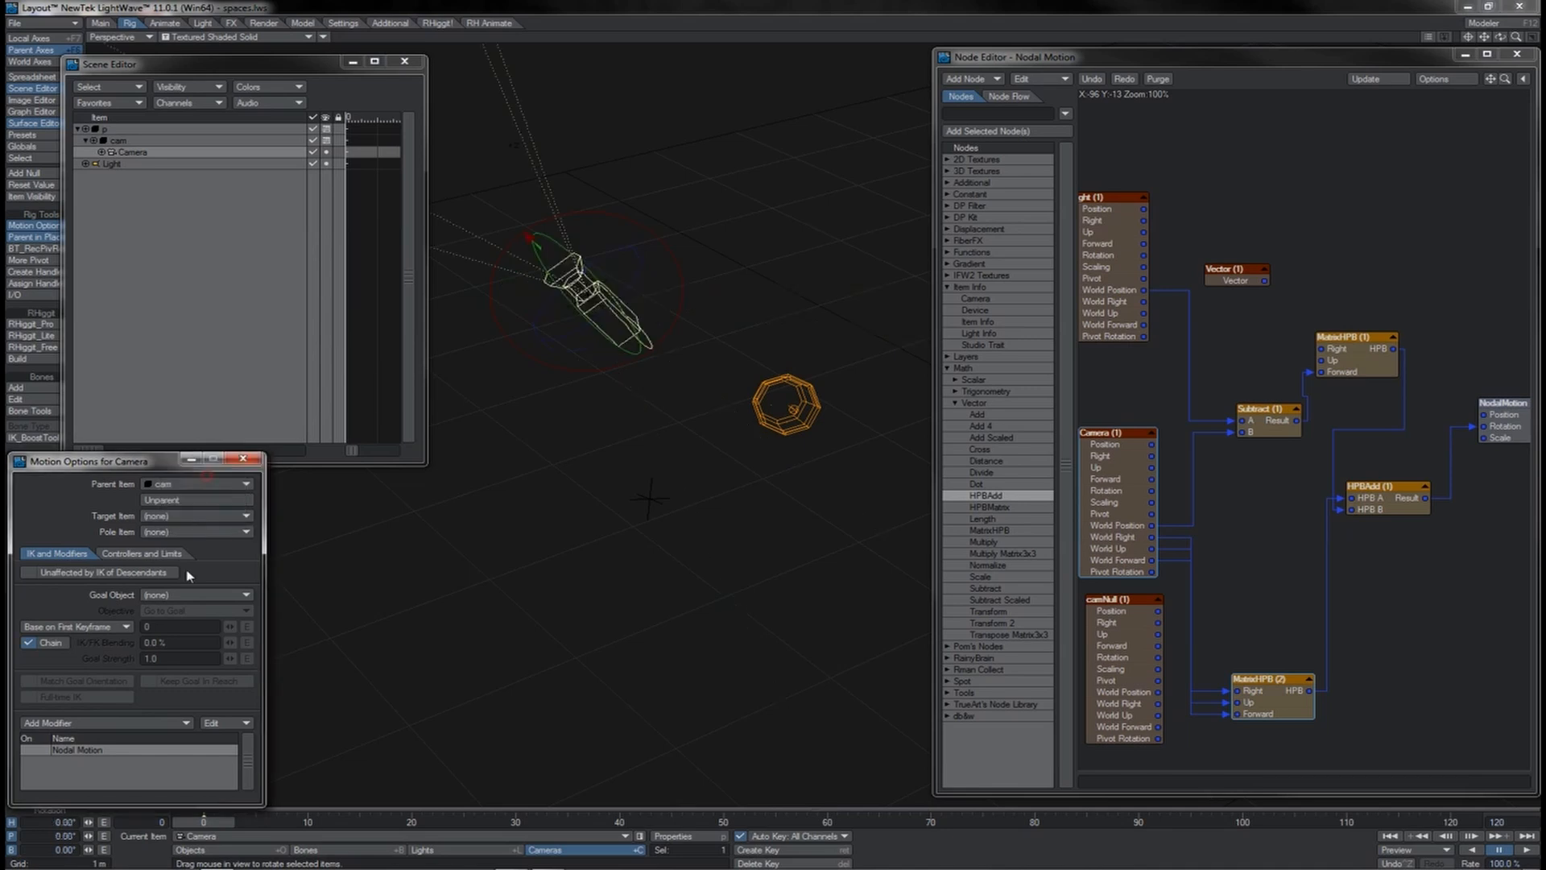
pyautogui.click(27, 750)
# Step: Check the constant Vector (1) node's values and connect its output to the Up input of MatrixHPB (1)
pyautogui.click(1231, 282)
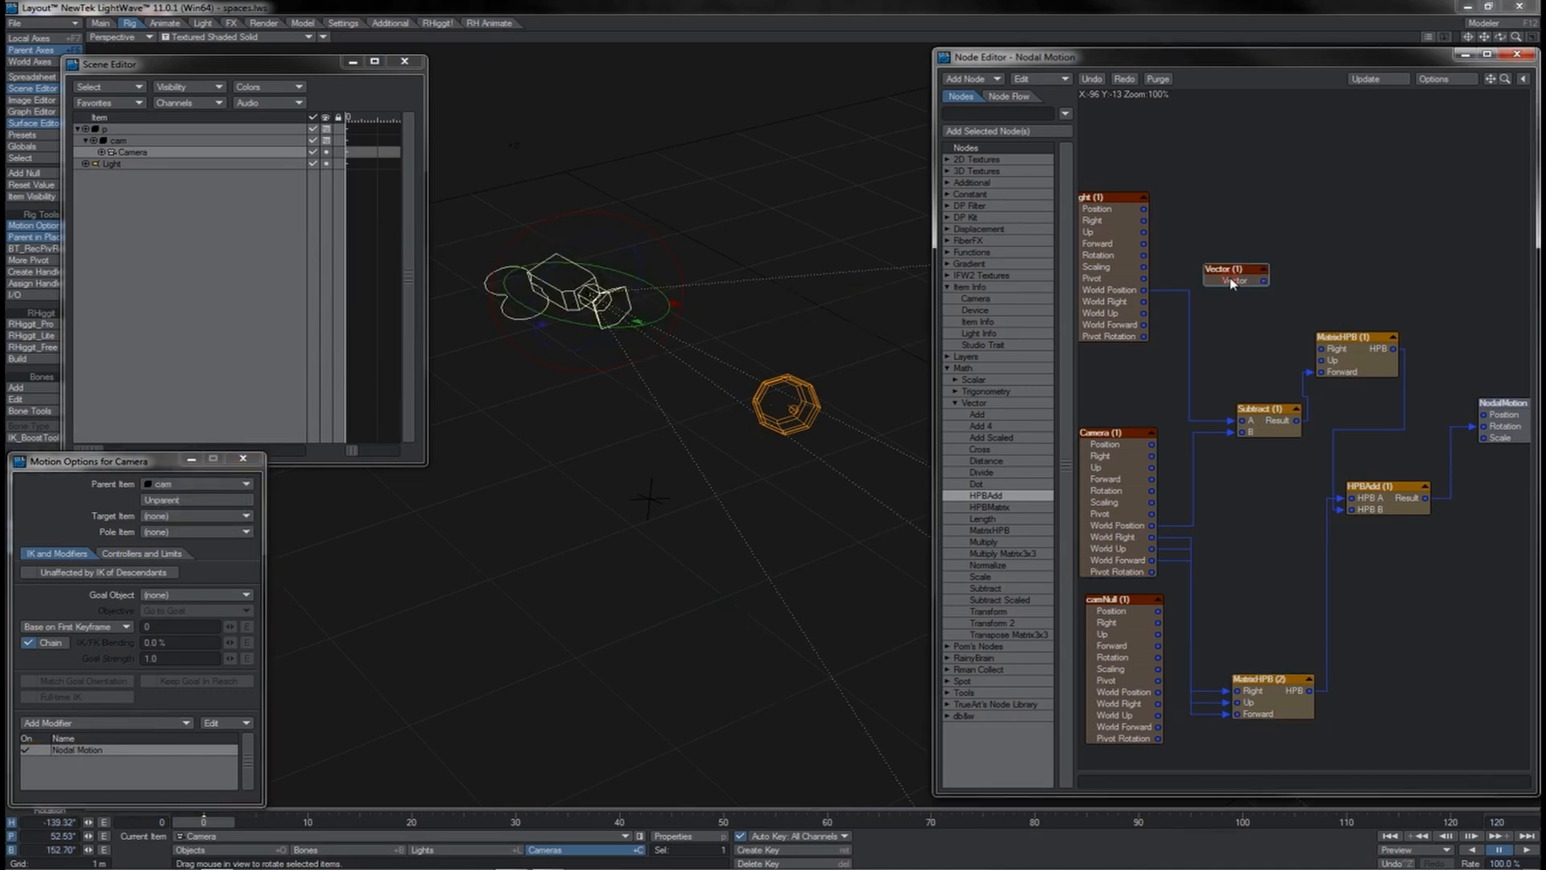
pyautogui.doubleClick(1230, 281)
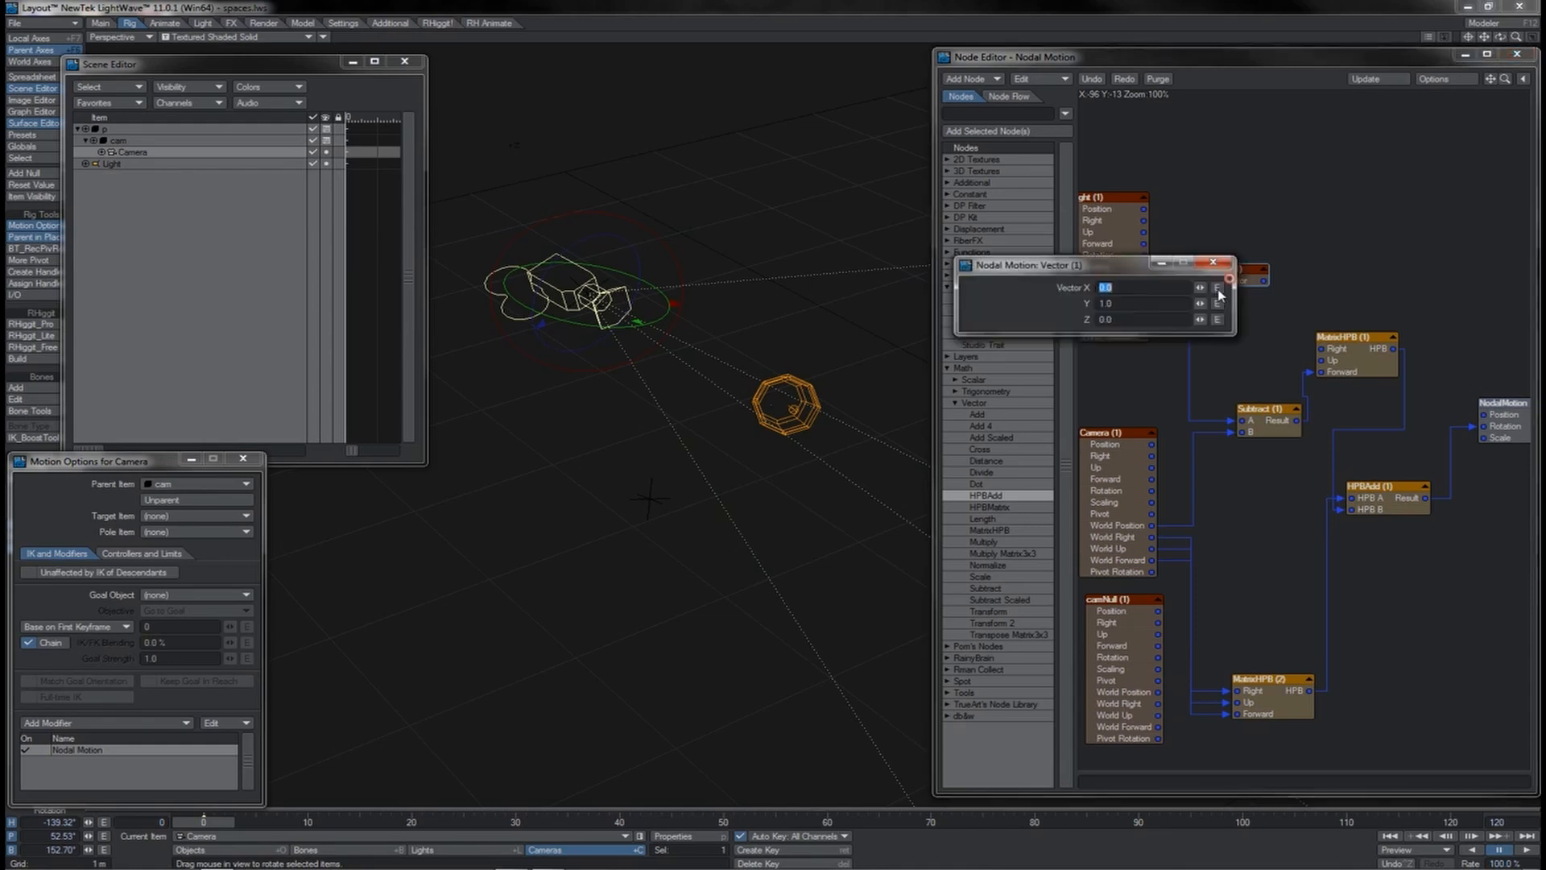
pyautogui.click(1213, 262)
pyautogui.moveTo(1264, 282); pyautogui.dragTo(1358, 361)
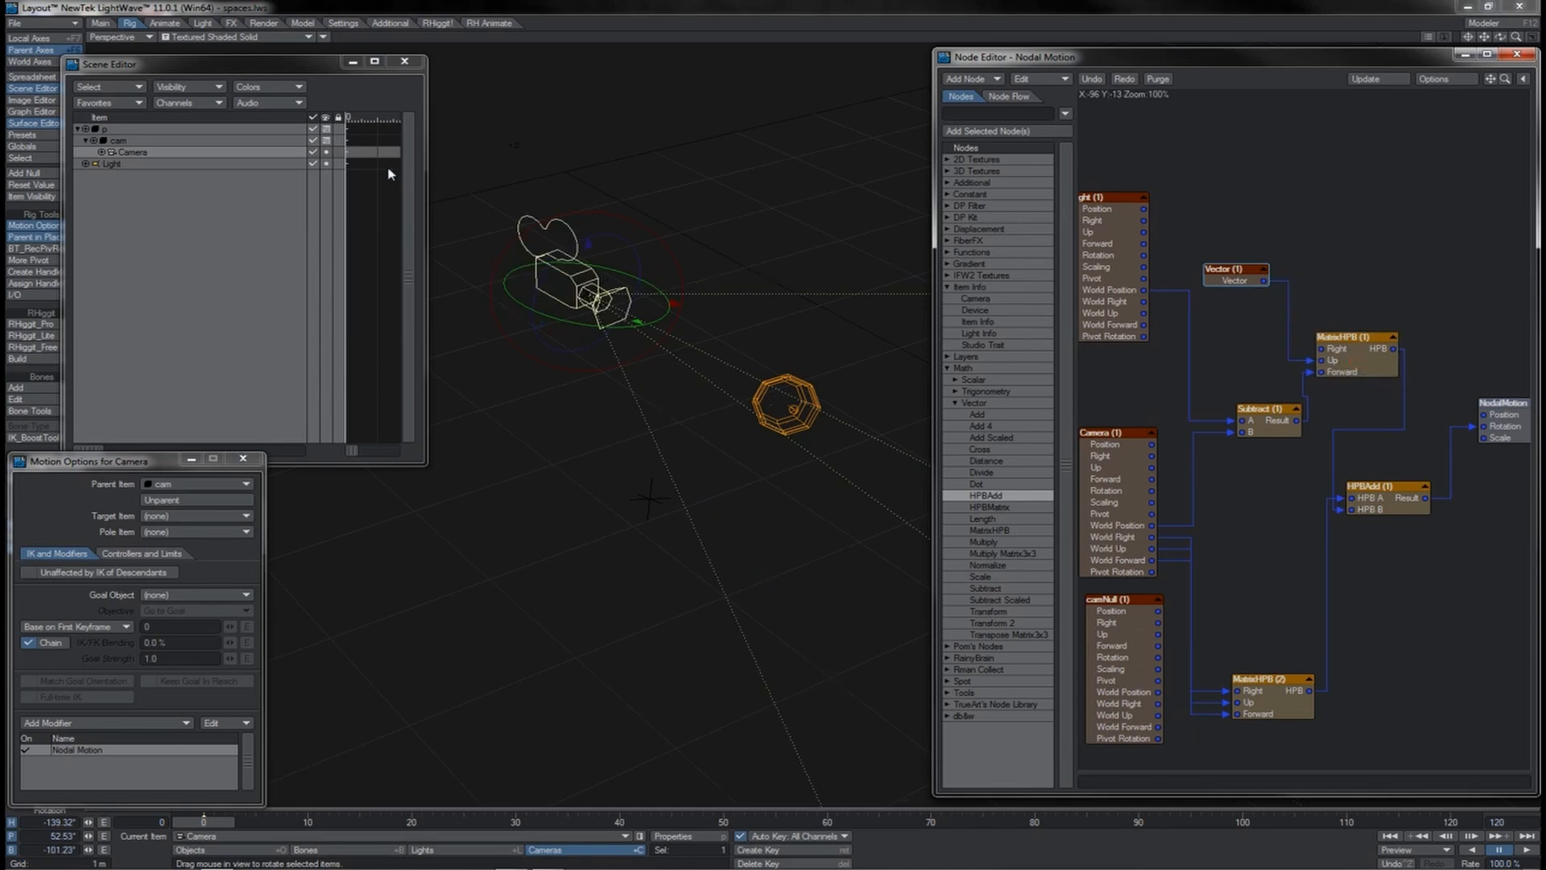
# Step: Rotate the cam null back and forth to test the Camera's orientation with the constant up vector
pyautogui.click(242, 140)
pyautogui.moveTo(529, 266); pyautogui.dragTo(620, 274)
pyautogui.moveTo(620, 274); pyautogui.dragTo(588, 277)
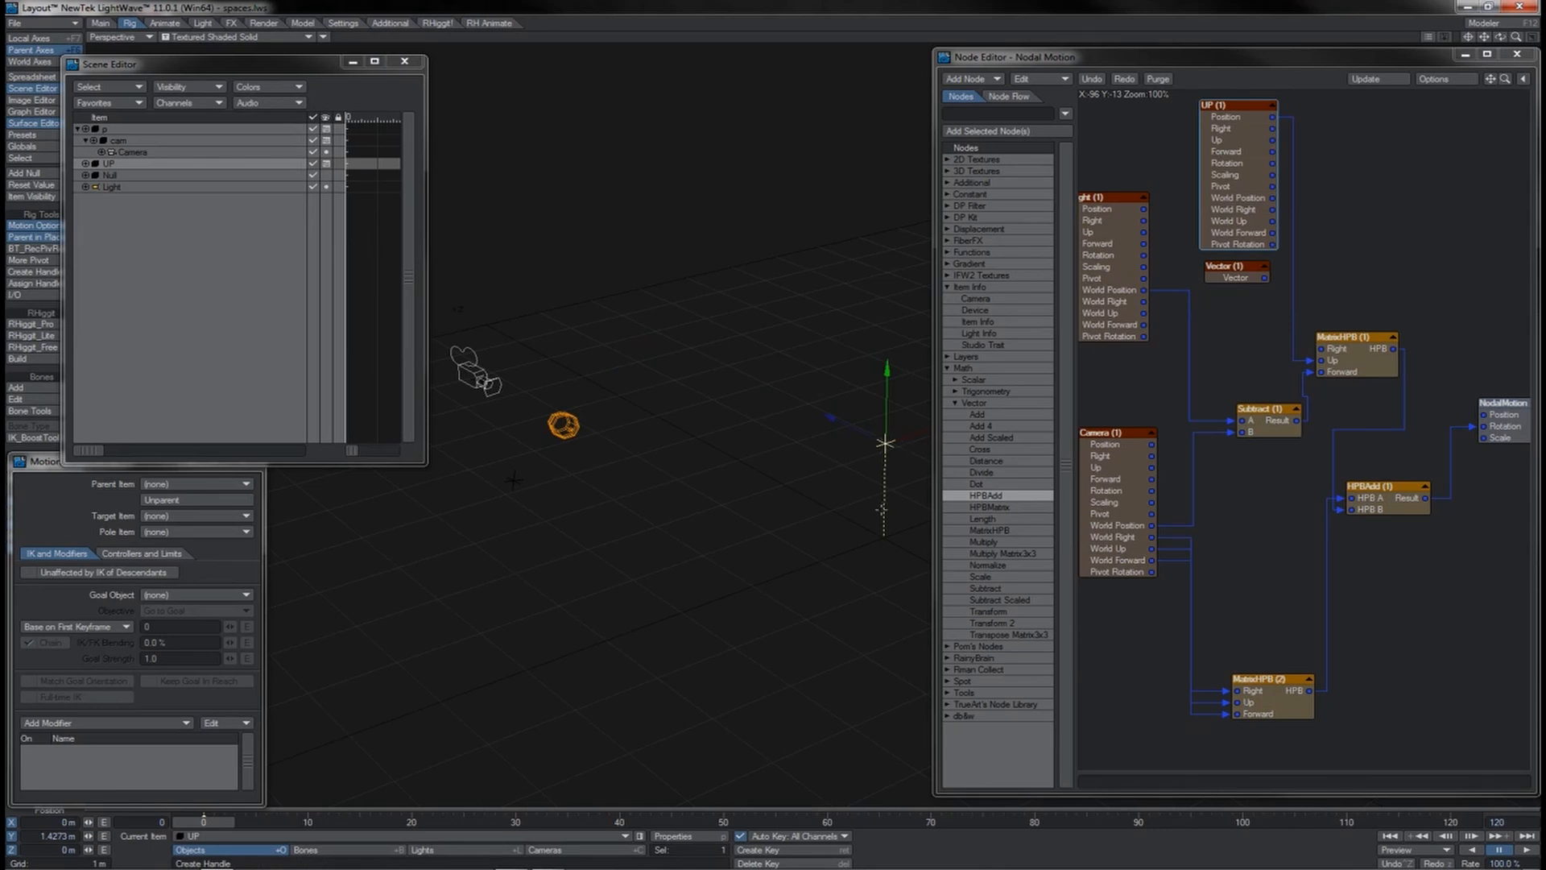
# Step: Nudge the UP (1) node and move the UP null in the Back and Top views to about X −10 mm, Z 2.05 m
pyautogui.moveTo(1253, 193); pyautogui.dragTo(1259, 181)
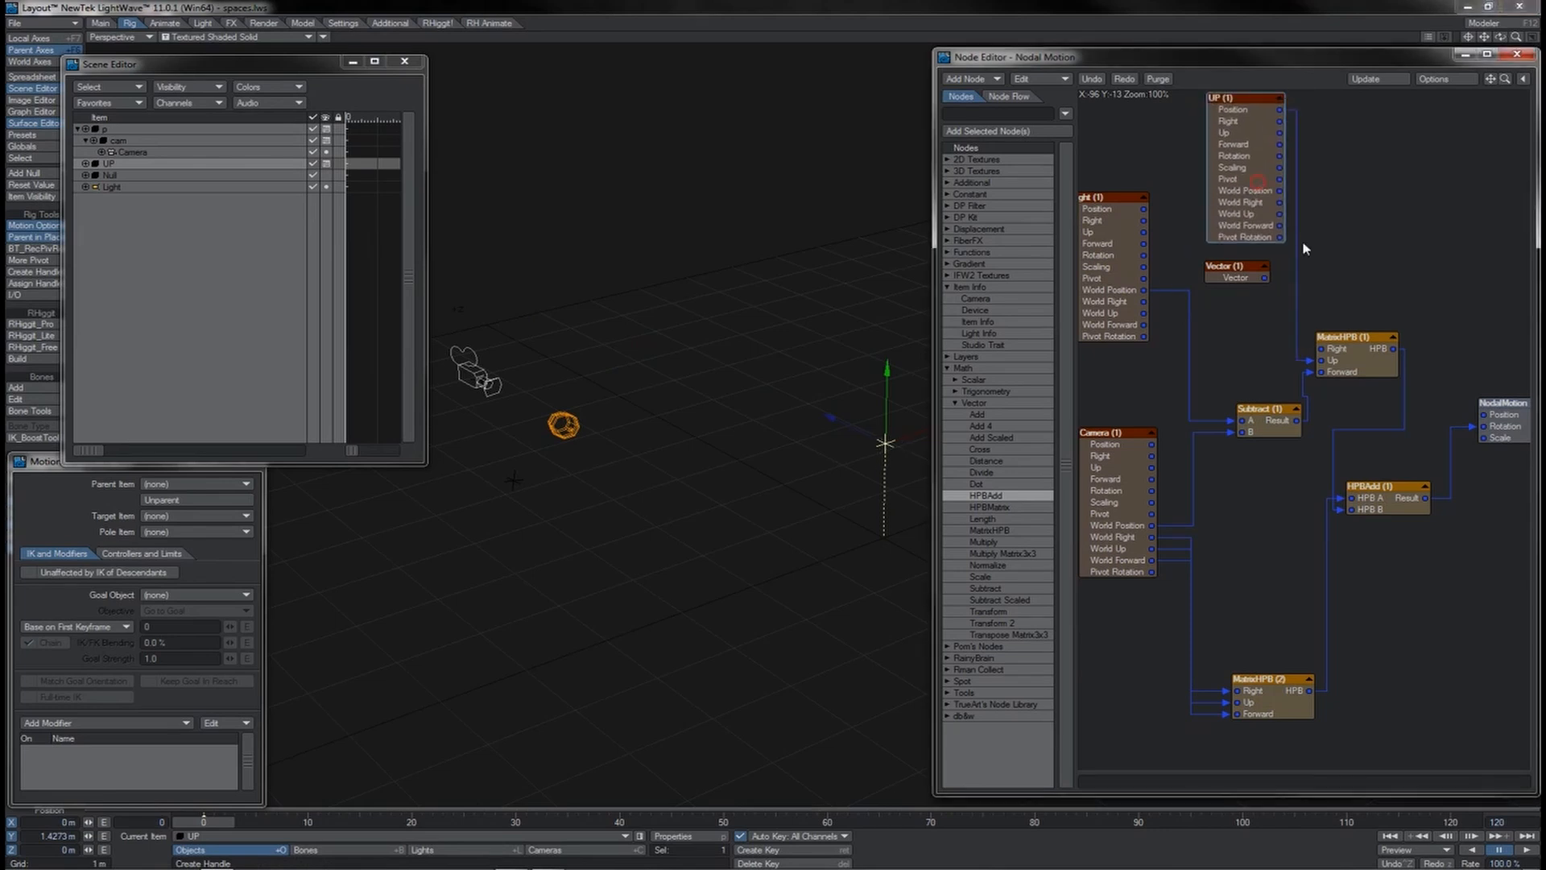
pyautogui.press('1')
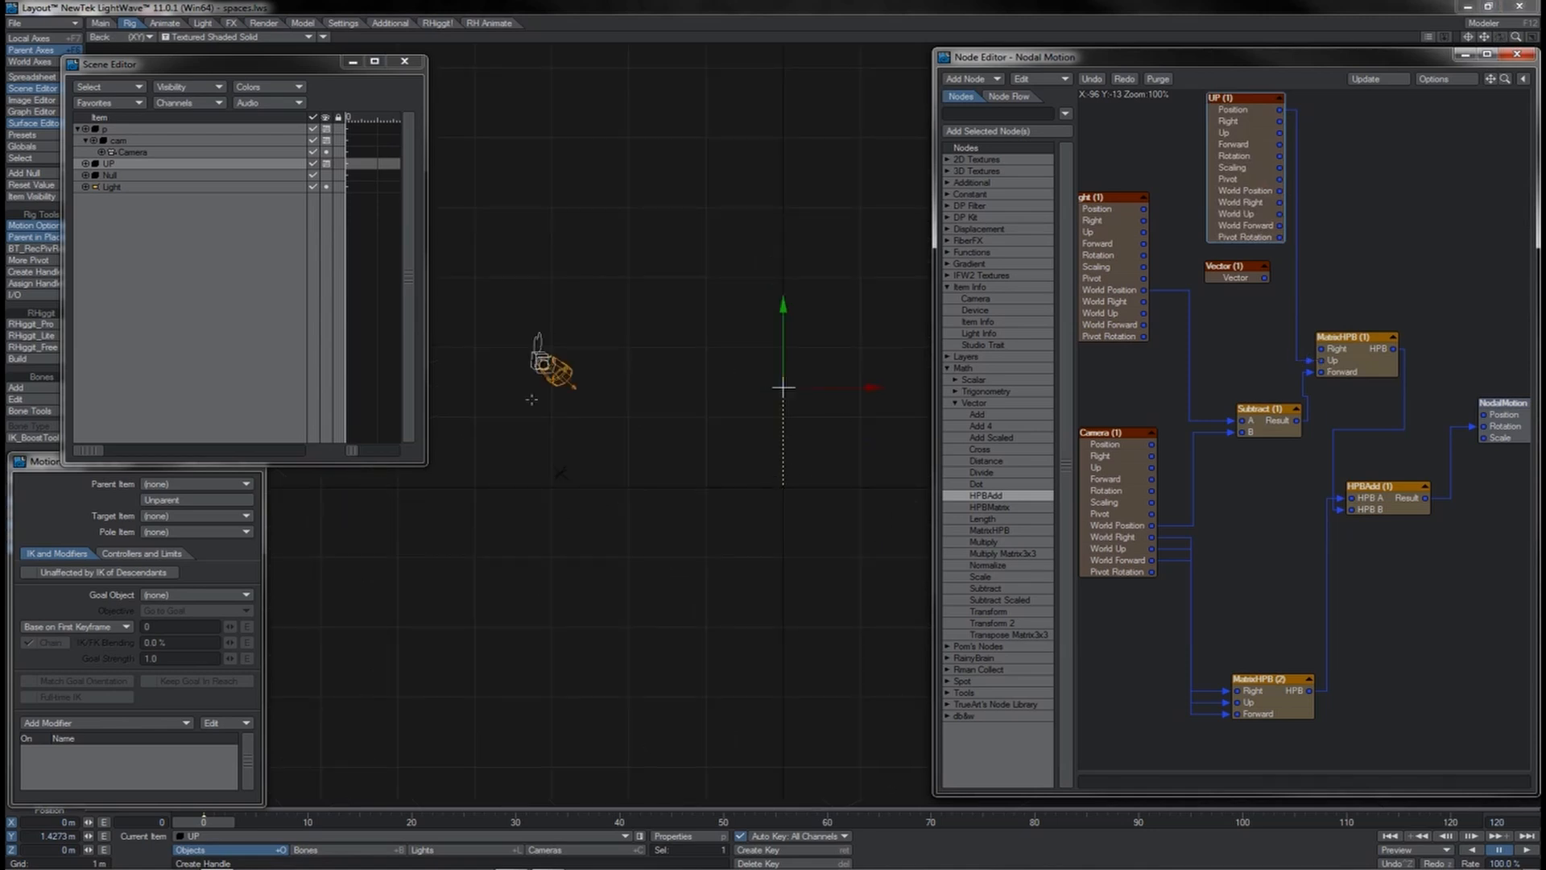
pyautogui.moveTo(868, 387); pyautogui.dragTo(783, 331)
pyautogui.press('1')
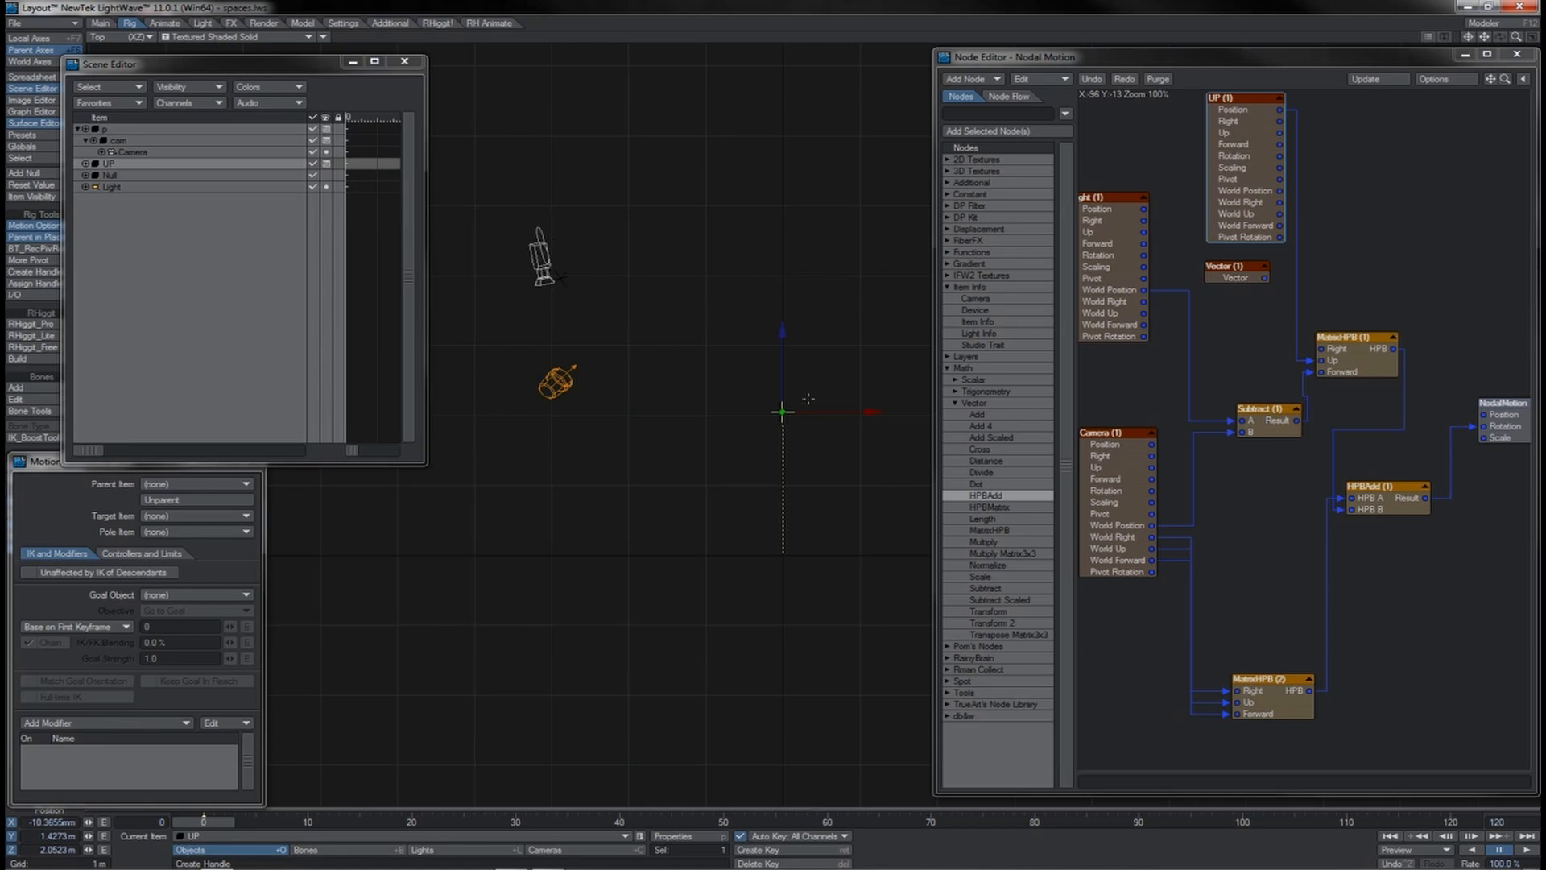
# Step: Select the Light and move it beside the Camera, at about the same depth in the Top view
pyautogui.click(118, 140)
pyautogui.click(554, 389)
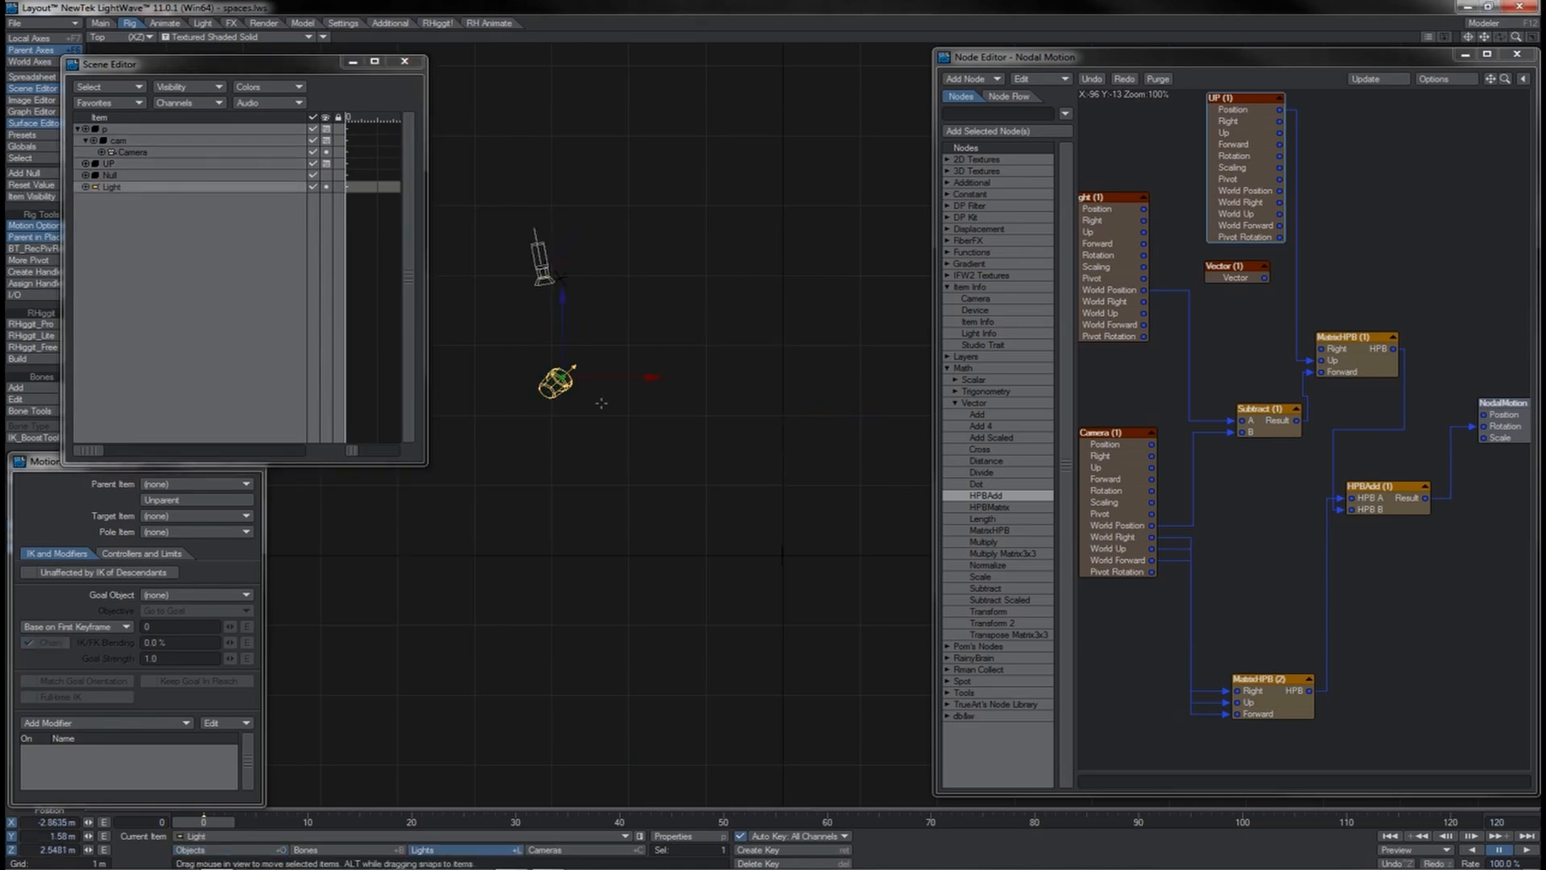
pyautogui.moveTo(601, 423); pyautogui.dragTo(602, 424)
pyautogui.moveTo(631, 364); pyautogui.dragTo(703, 273)
# Step: Move the UP null through the Back, perspective and Top views to X −818.857 mm, Z −919.69 mm to test the Camera's roll
pyautogui.click(781, 554)
pyautogui.moveTo(841, 556); pyautogui.dragTo(781, 555)
pyautogui.press('1')
pyautogui.moveTo(790, 386); pyautogui.dragTo(1065, 387)
pyautogui.press('4')
pyautogui.moveTo(708, 364); pyautogui.dragTo(791, 441)
pyautogui.press('2')
pyautogui.moveTo(723, 326); pyautogui.dragTo(723, 444)
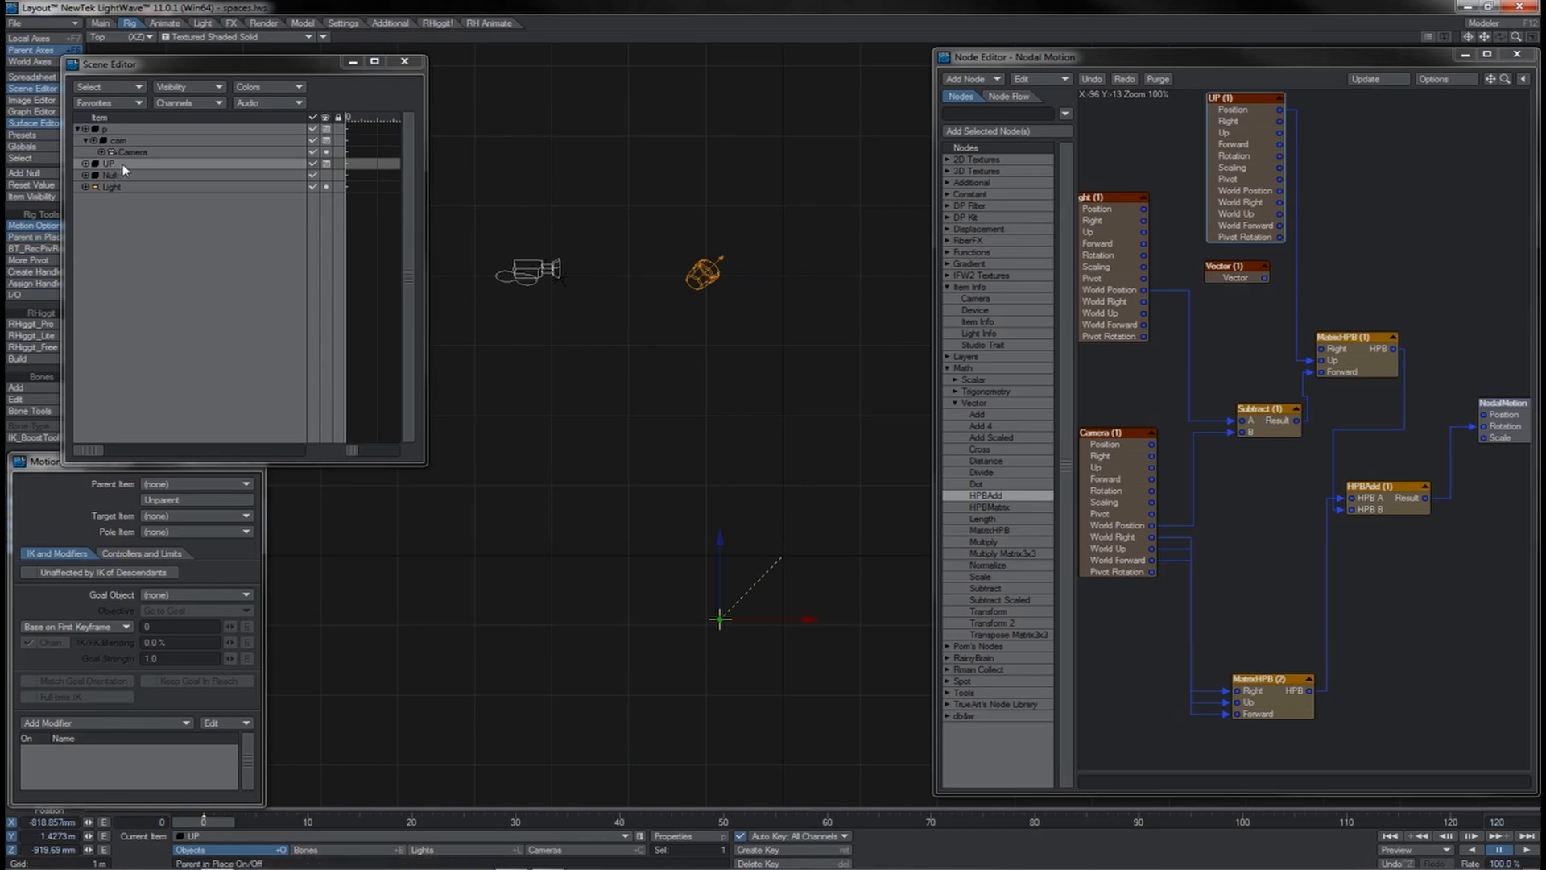
# Step: Parent the UP null to the cam null, open its Object Properties and orbit the perspective view around it
pyautogui.moveTo(124, 166); pyautogui.dragTo(126, 150)
pyautogui.press('p')
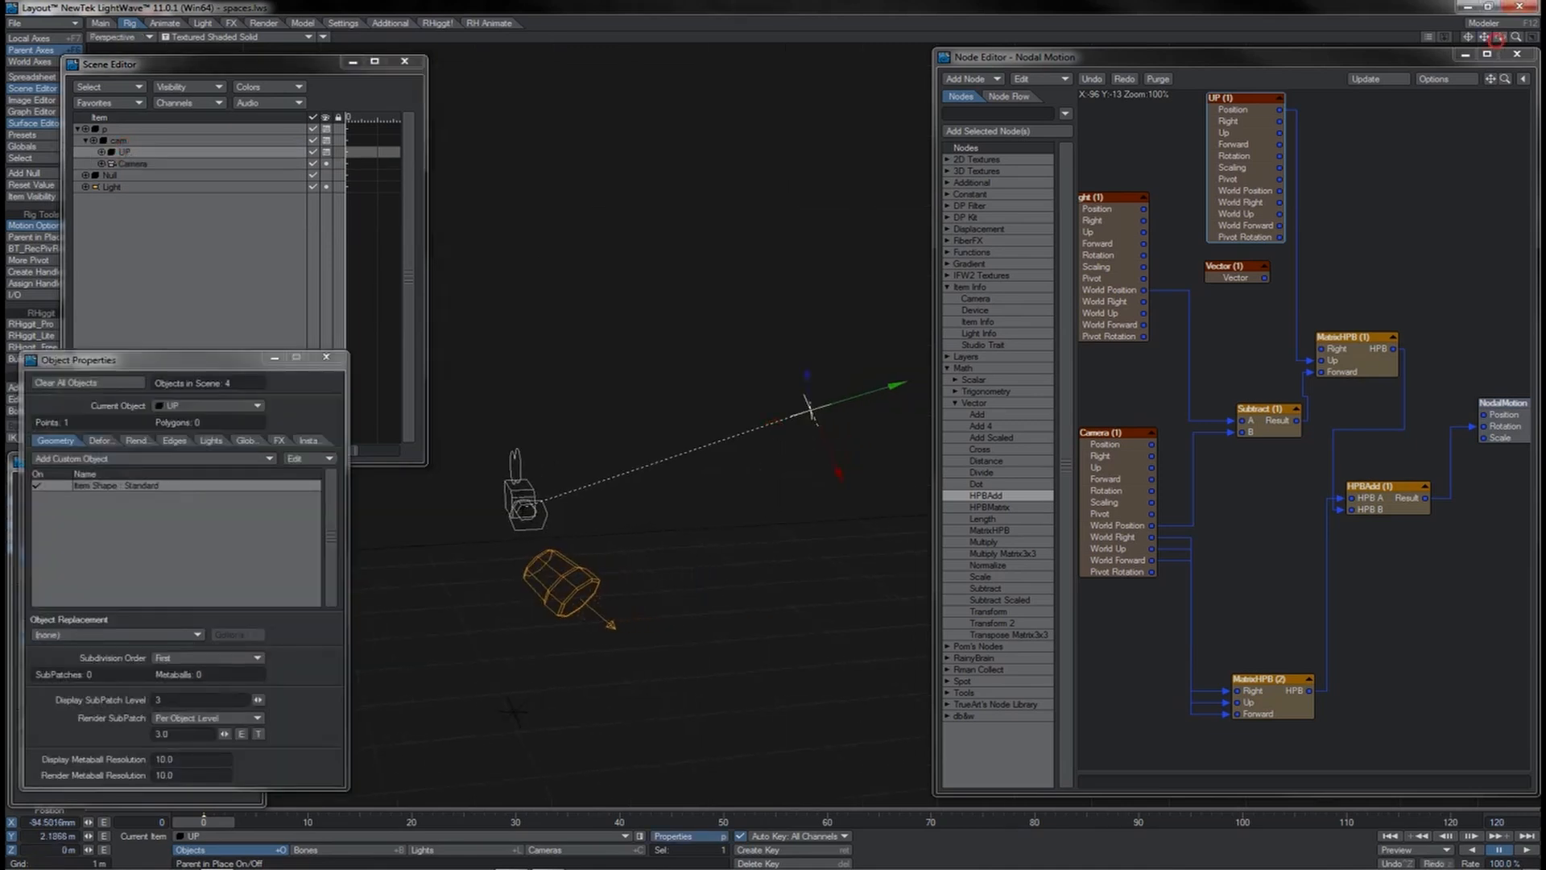
pyautogui.moveTo(1500, 37); pyautogui.dragTo(1499, 42)
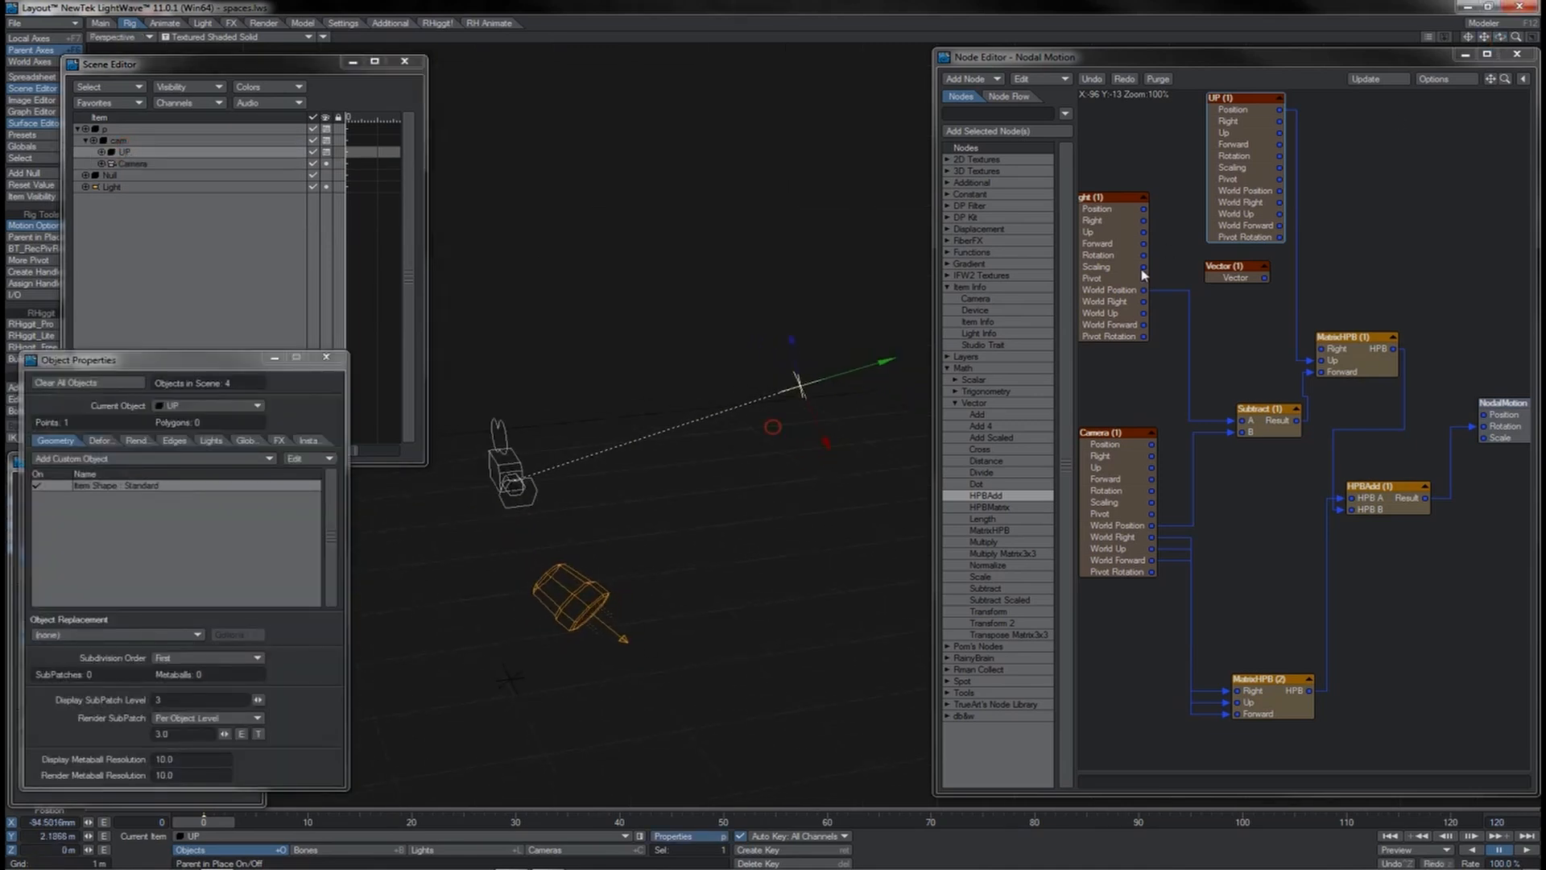
# Step: Move the parented UP null around to test the Camera's roll and place it at X 0 m, Y 1 m, Z 0 m
pyautogui.moveTo(792, 347); pyautogui.dragTo(863, 220)
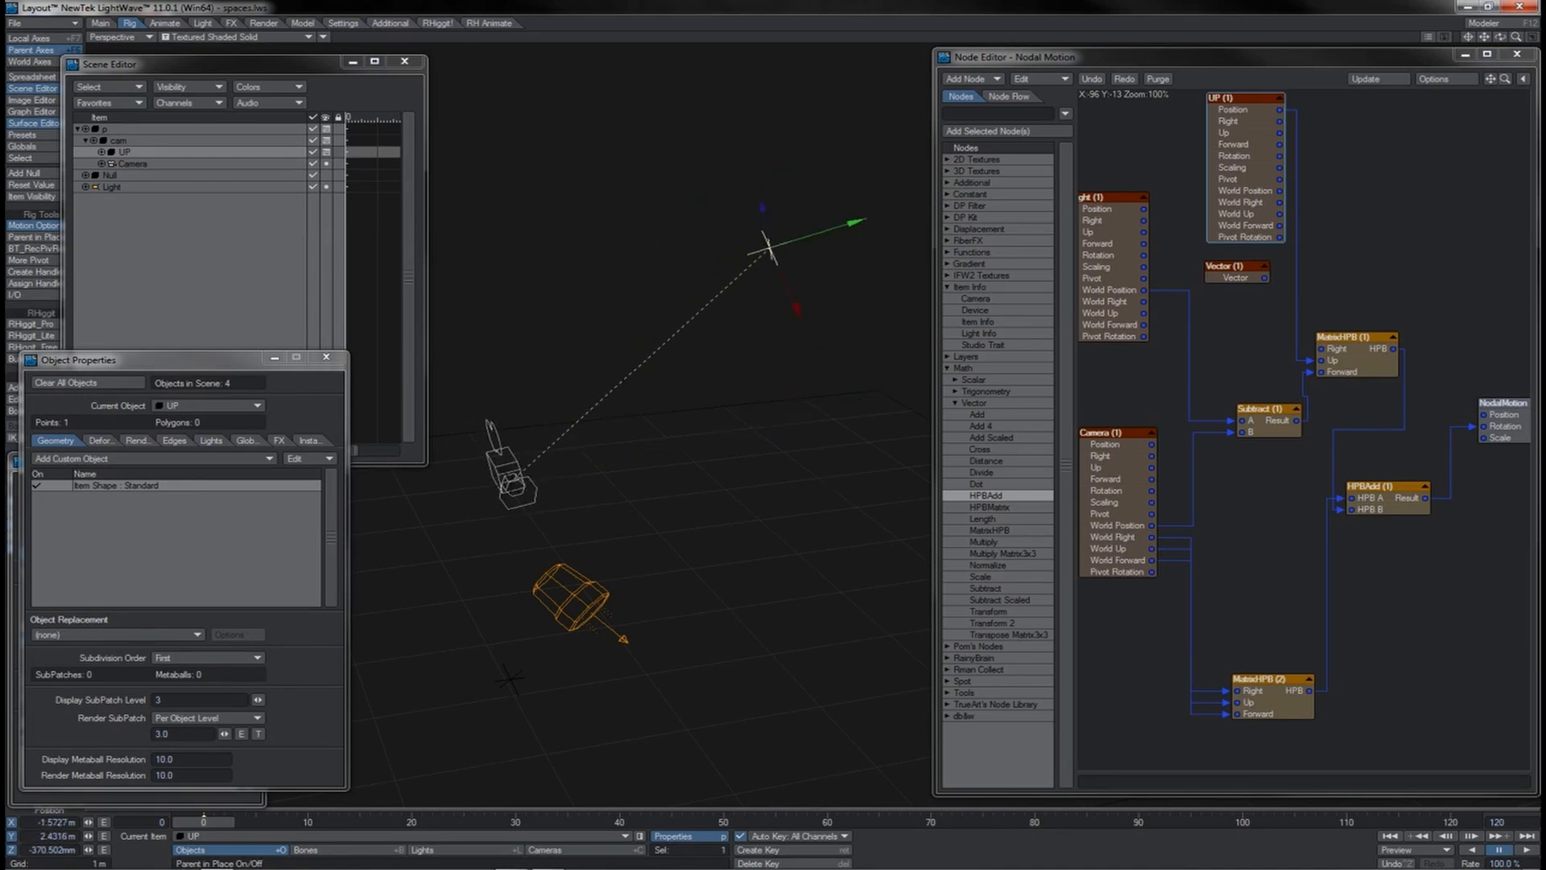
pyautogui.moveTo(762, 208); pyautogui.dragTo(545, 406)
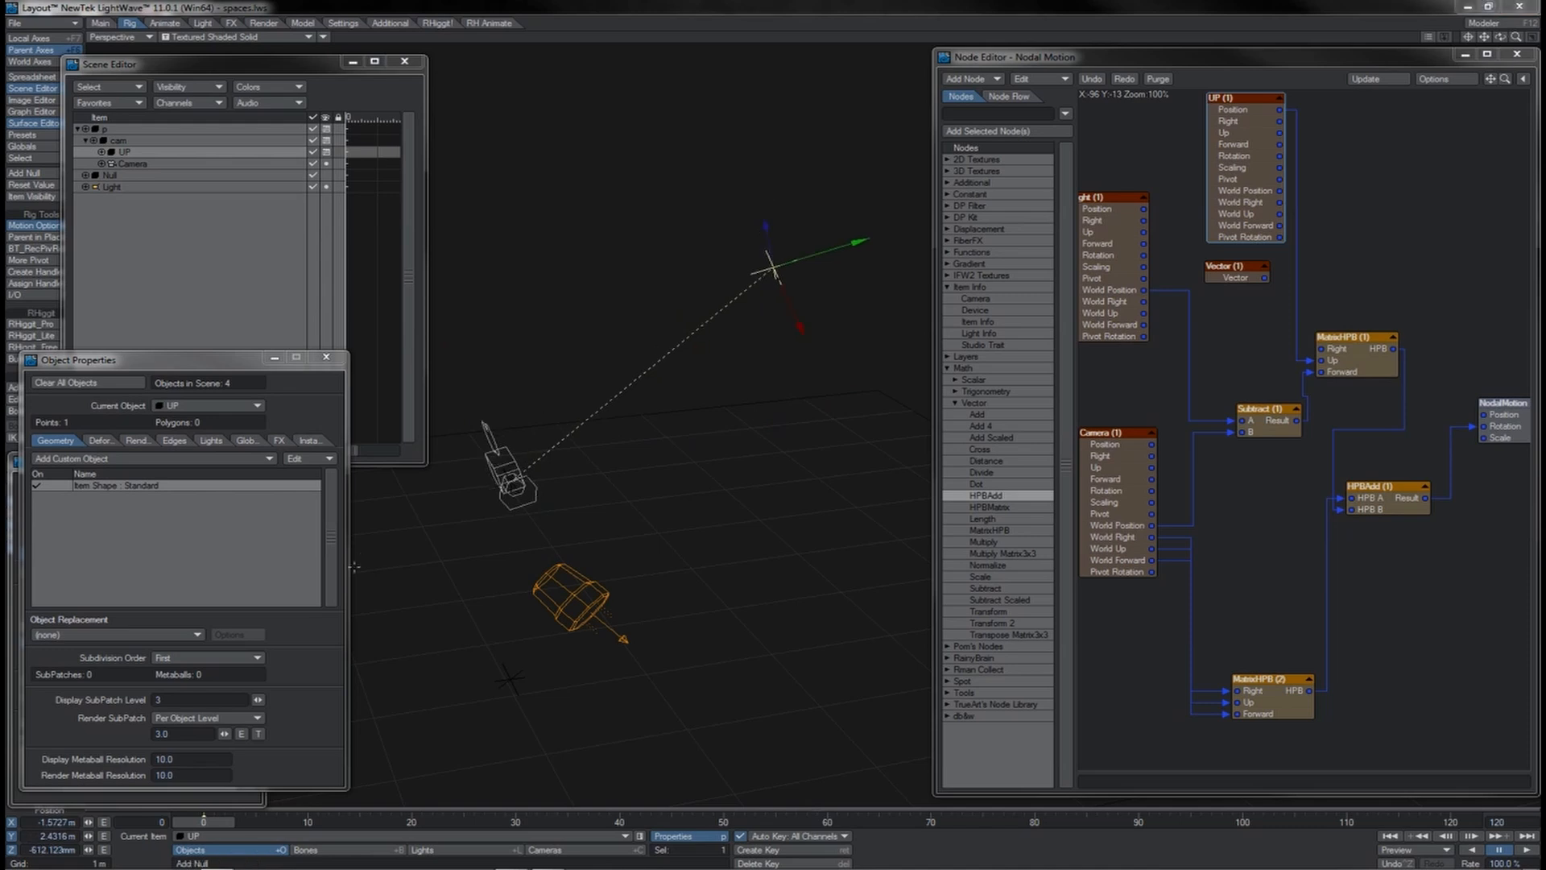
pyautogui.hotkey('ctrl', 'z')
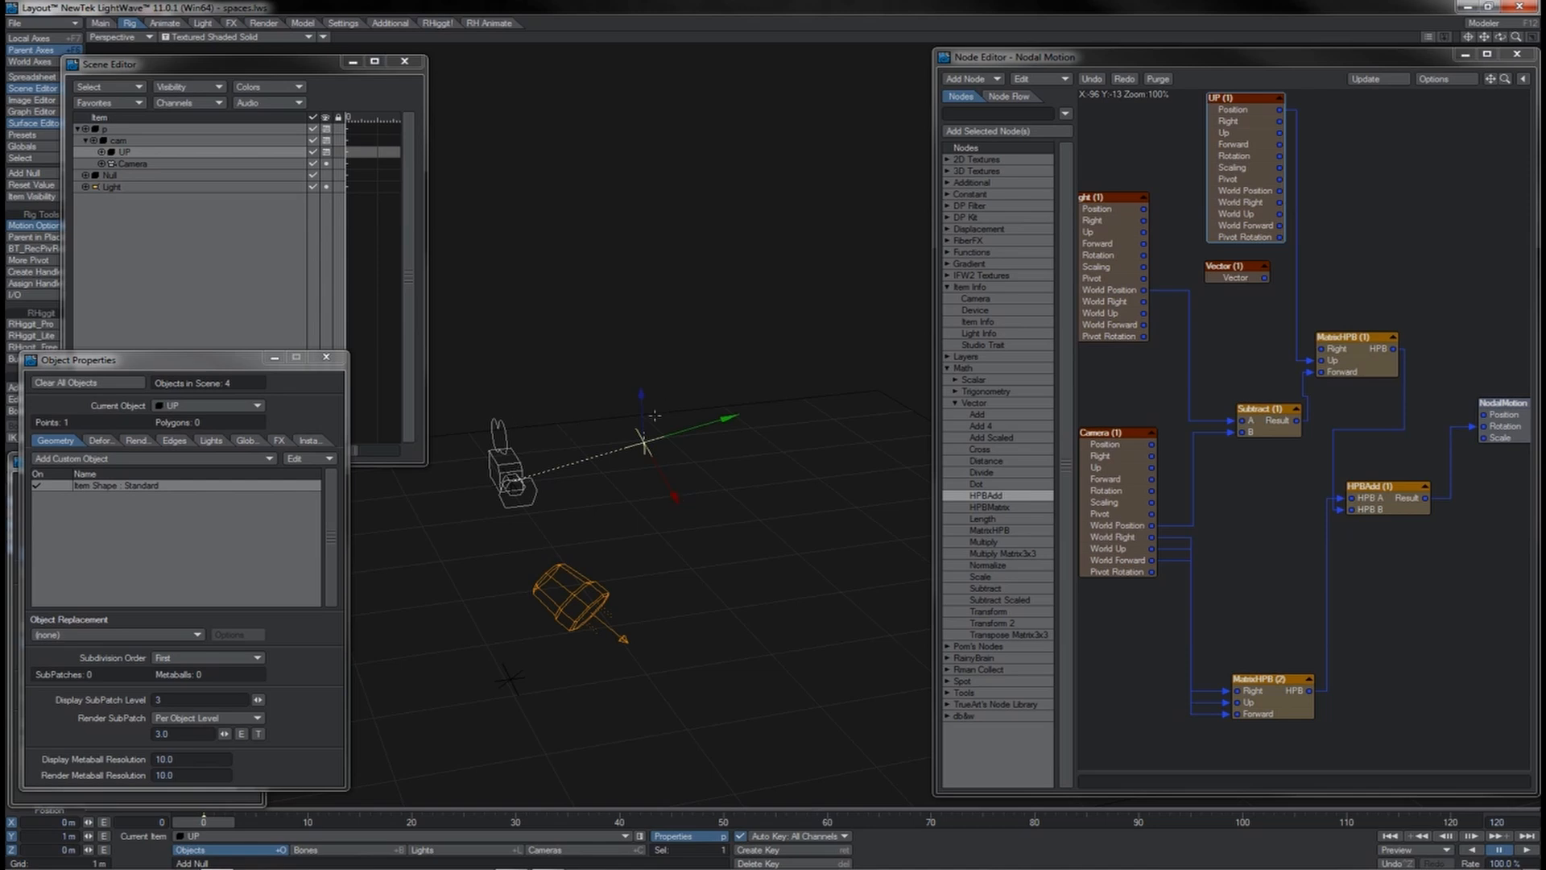
pyautogui.moveTo(641, 390); pyautogui.dragTo(645, 440)
# Step: Select the cam null and set its heading, pitch and bank to 0°
pyautogui.click(214, 141)
pyautogui.press('y')
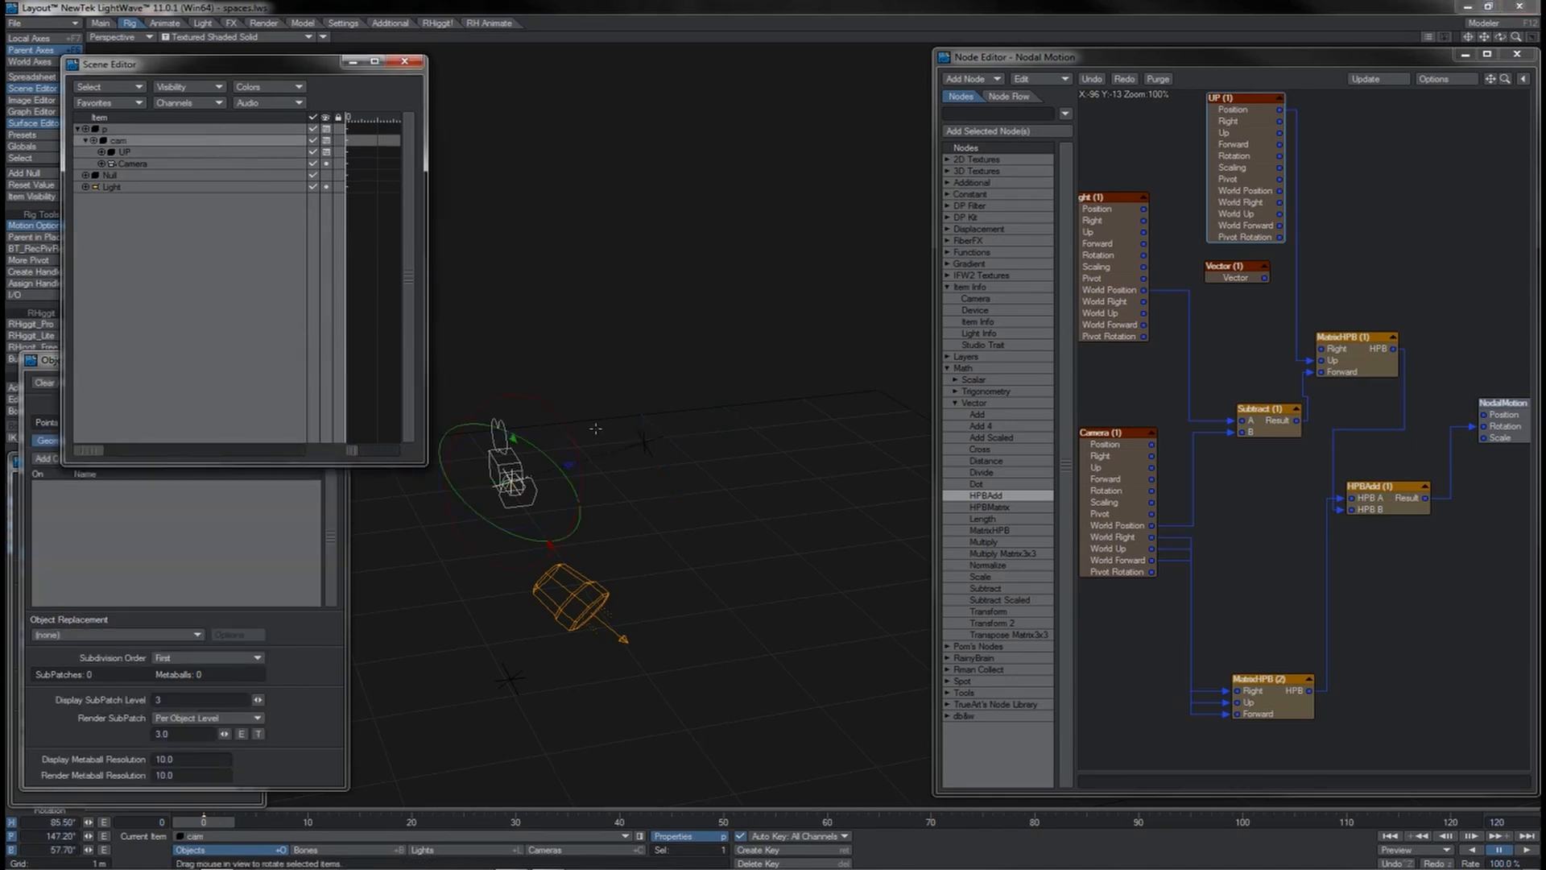
pyautogui.moveTo(75, 822); pyautogui.dragTo(36, 822)
pyautogui.write('0')
# Step: Unparent the cam null from the p null with Parent in Place and delete the p null
pyautogui.click(190, 131)
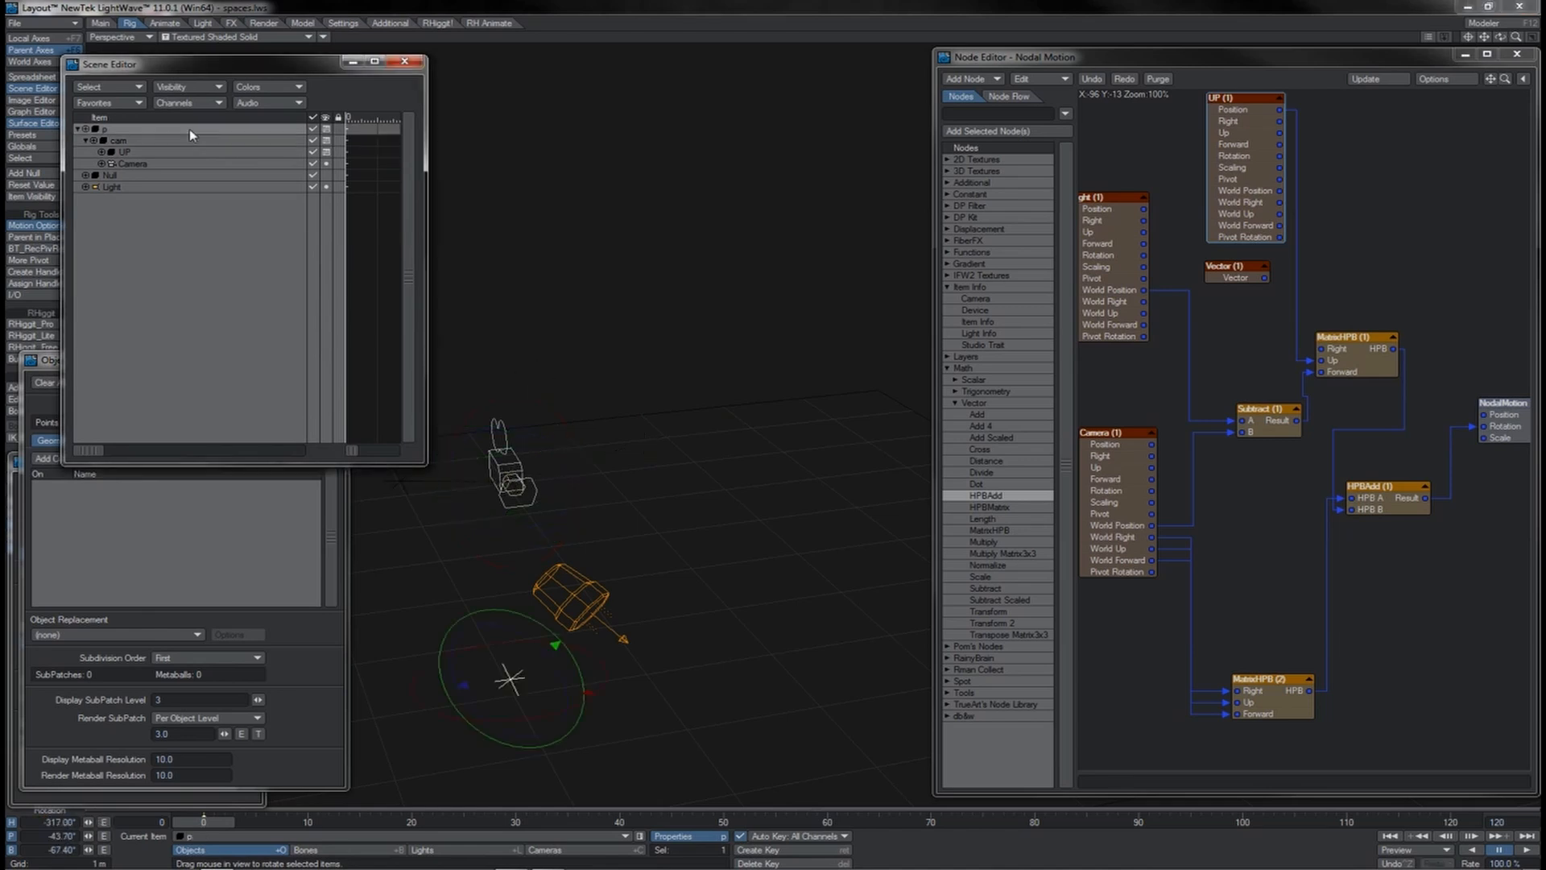
pyautogui.click(119, 140)
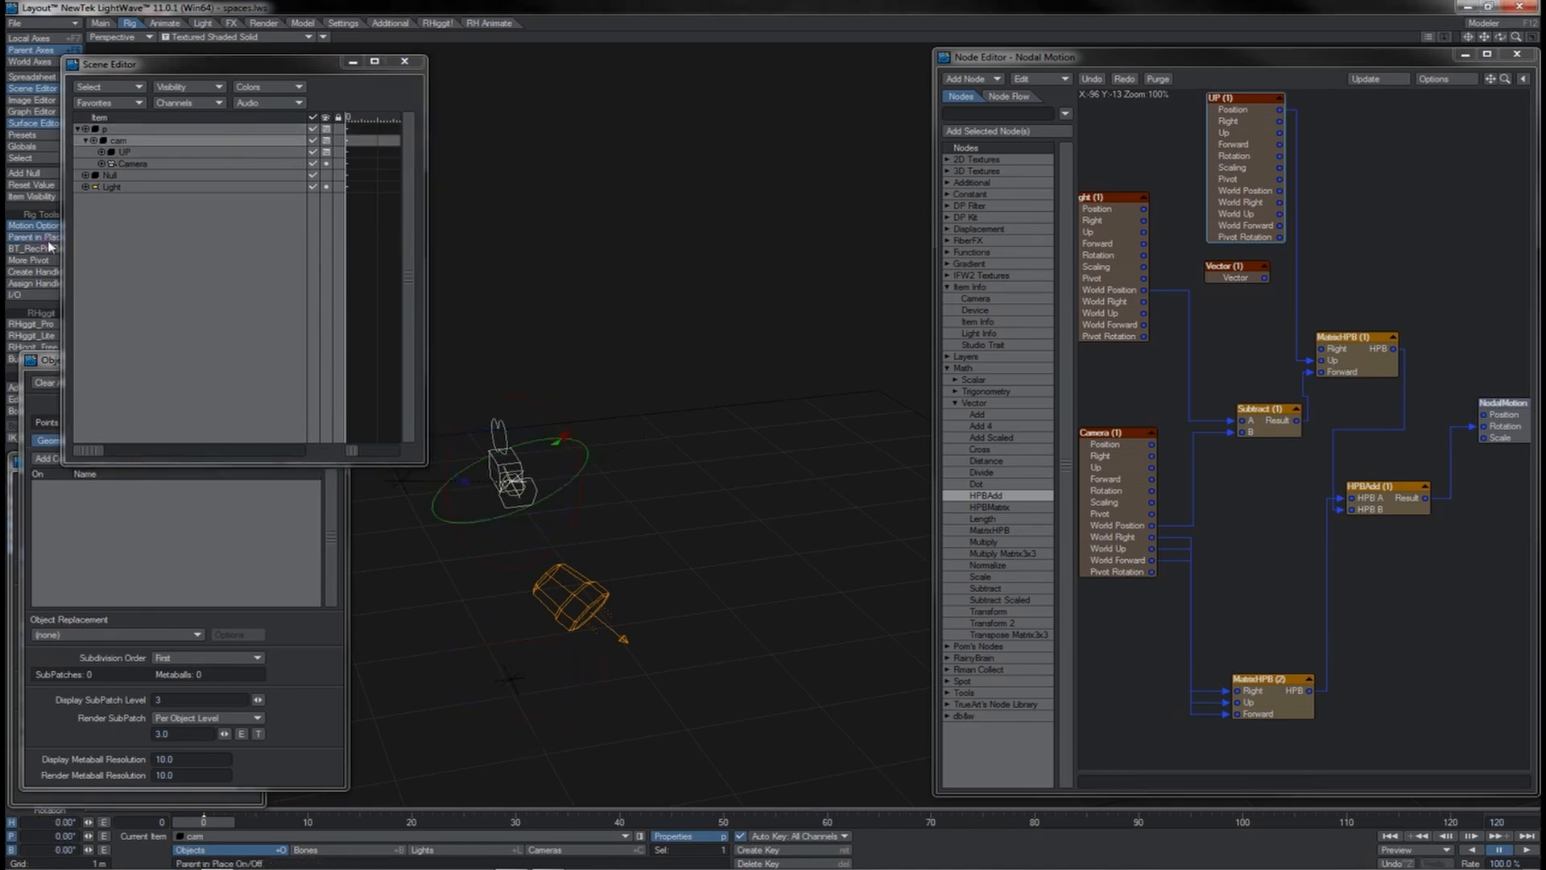
pyautogui.moveTo(111, 141); pyautogui.dragTo(112, 127)
pyautogui.click(108, 167)
pyautogui.press('-')
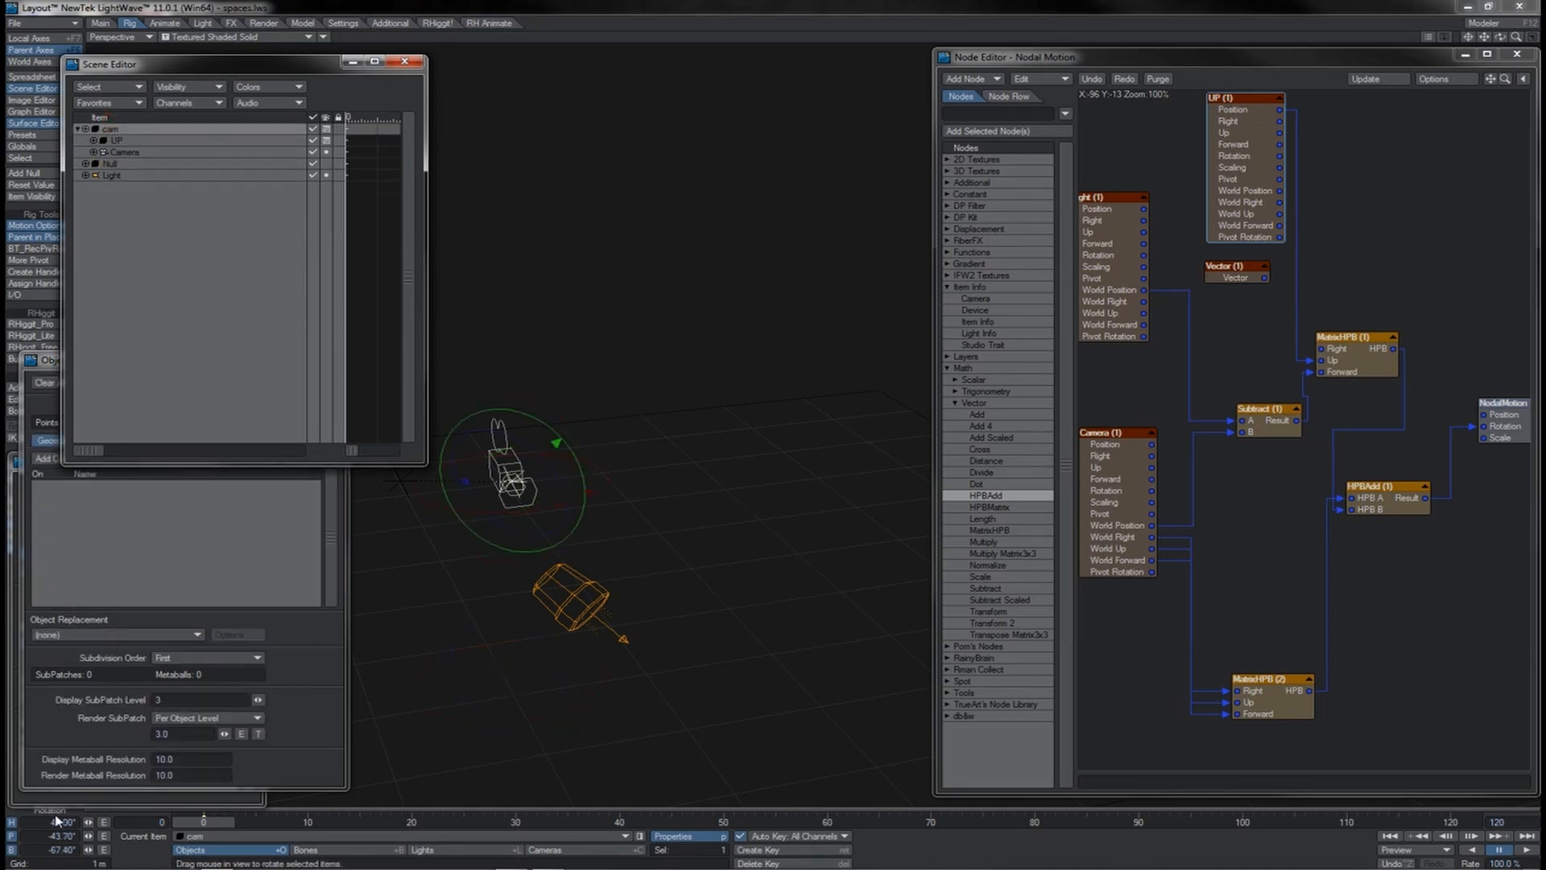
# Step: Reset the unparented cam null's heading, pitch and bank to 0°
pyautogui.moveTo(39, 822); pyautogui.dragTo(106, 824)
pyautogui.write('0')
pyautogui.press('Tab')
pyautogui.write('0')
pyautogui.press('Tab')
pyautogui.write('0')
pyautogui.press('Return')
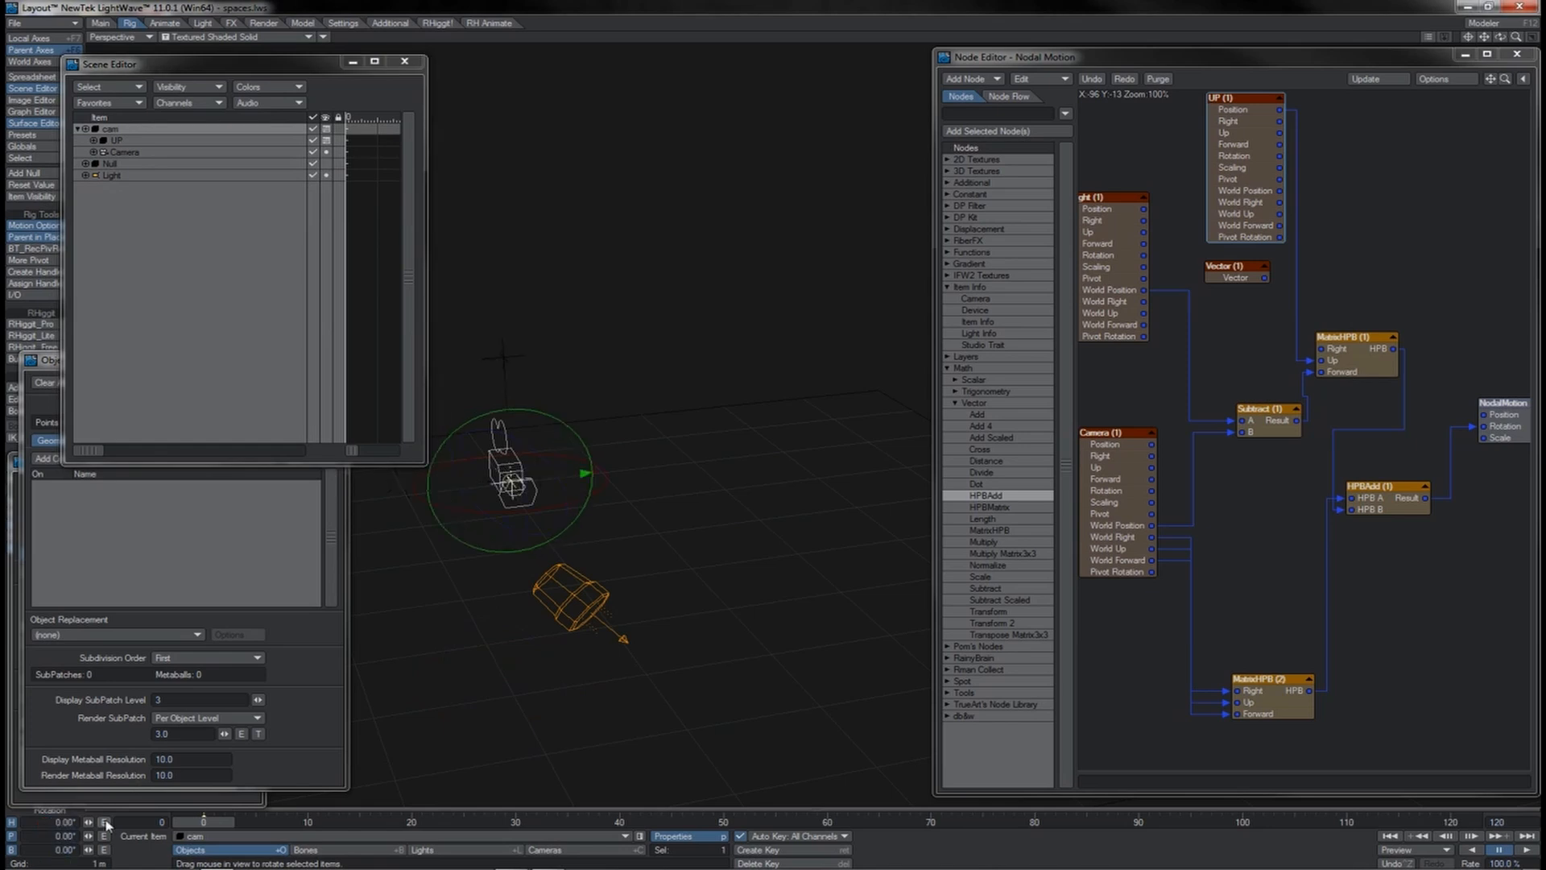
# Step: Move the UP null to Z 643.2475 mm and pitch the cam null to test how the Camera responds
pyautogui.click(504, 355)
pyautogui.press('t')
pyautogui.moveTo(589, 350); pyautogui.dragTo(646, 348)
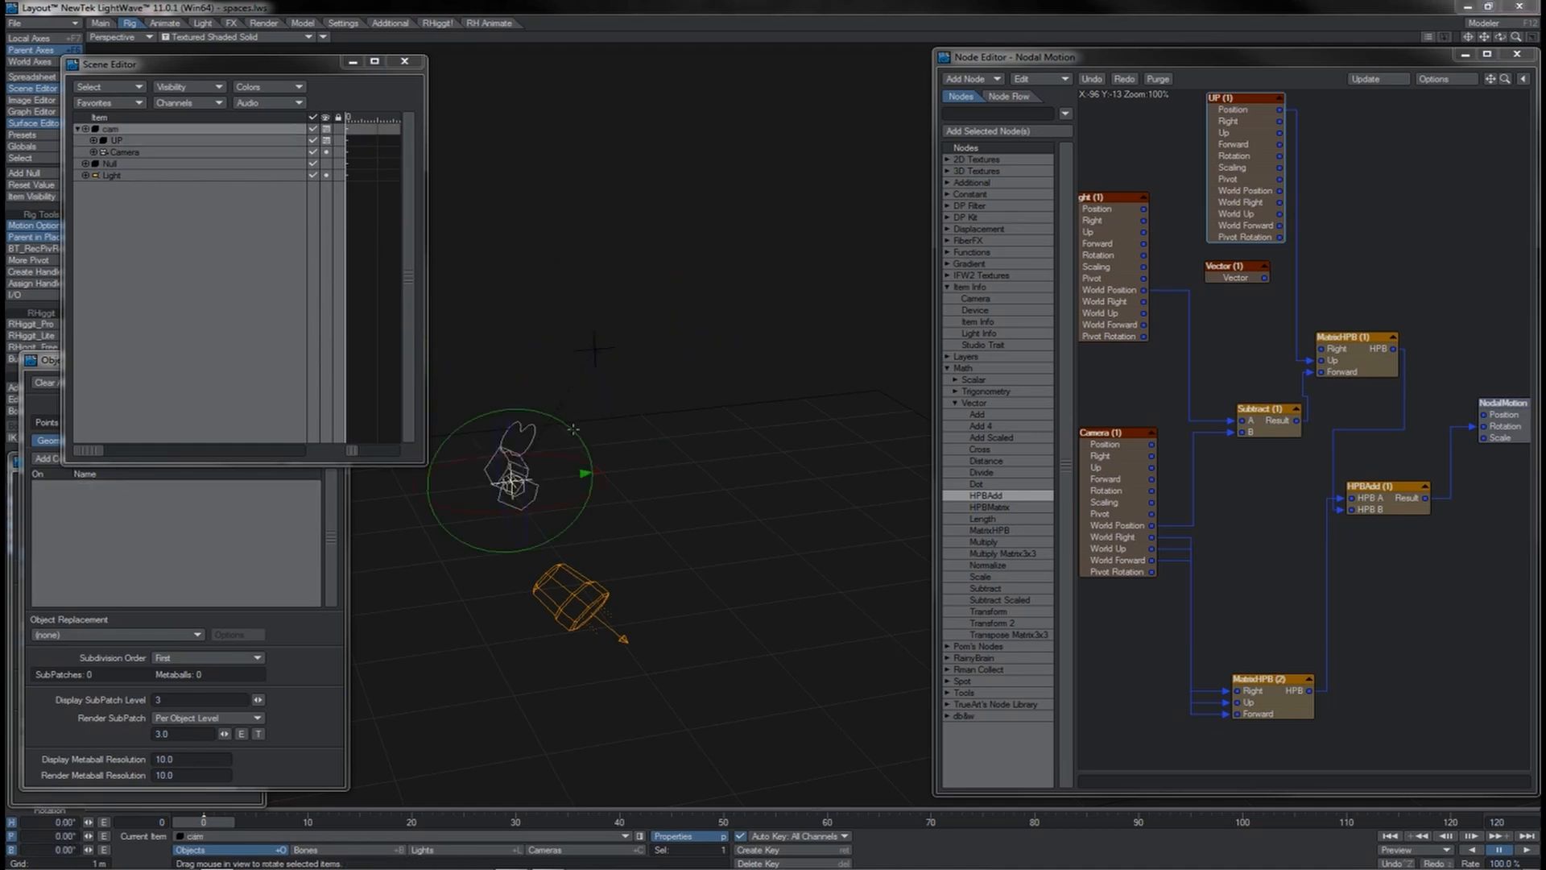
pyautogui.moveTo(574, 429)
pyautogui.mouseDown()
pyautogui.moveTo(620, 464)
pyautogui.moveTo(571, 441)
pyautogui.moveTo(587, 462)
pyautogui.moveTo(524, 538)
pyautogui.moveTo(585, 498)
pyautogui.moveTo(572, 431)
pyautogui.mouseUp()
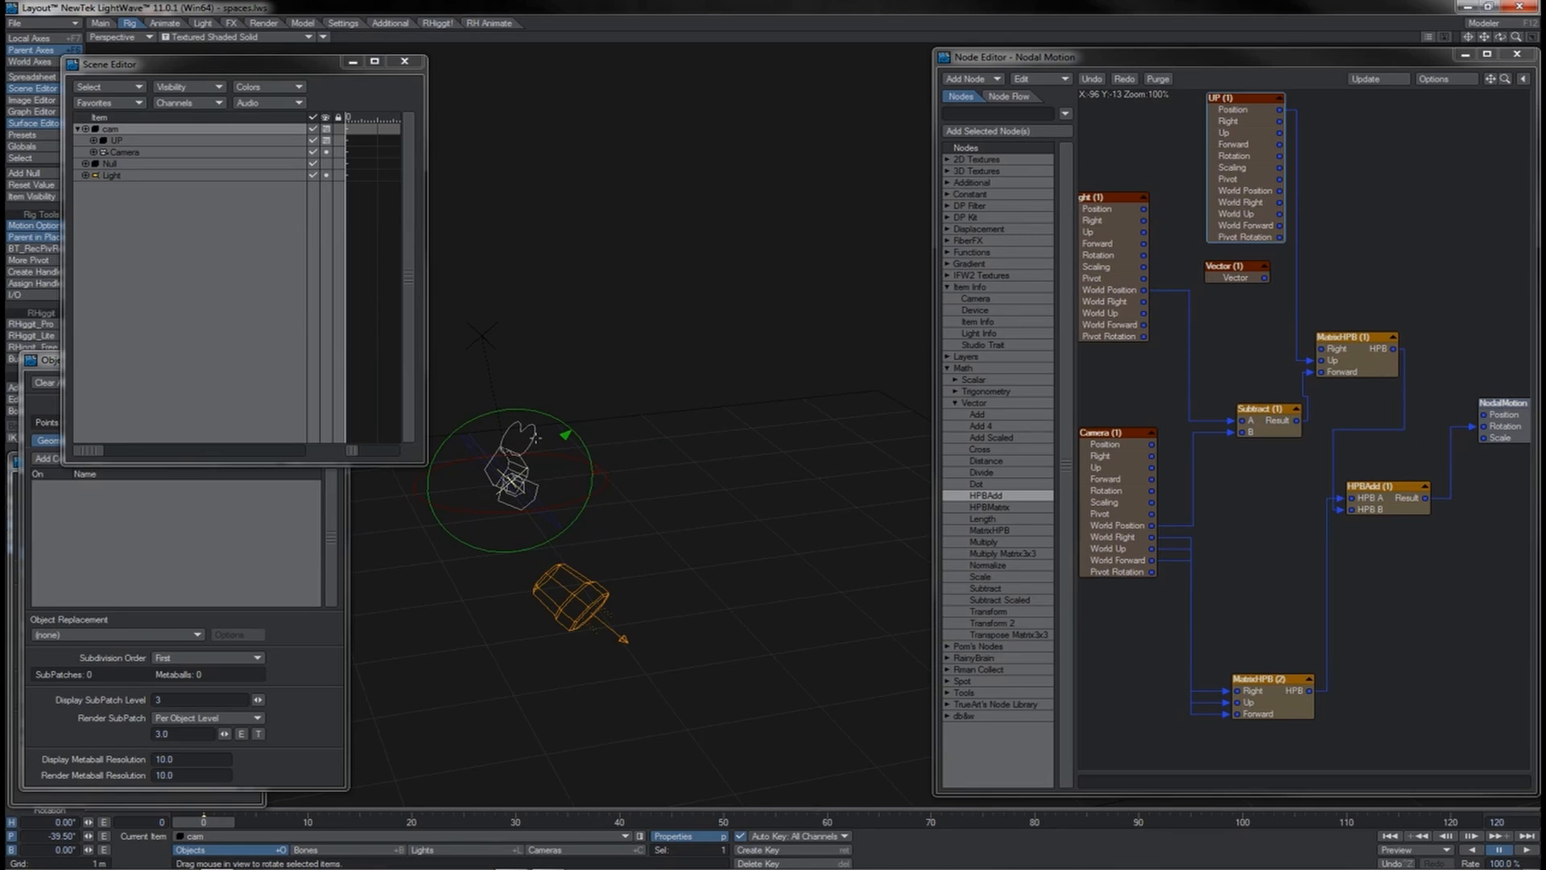
# Step: Select the UP null and connect the UP (1) node's World Position to the Up input of MatrixHPB (1)
pyautogui.press('Down')
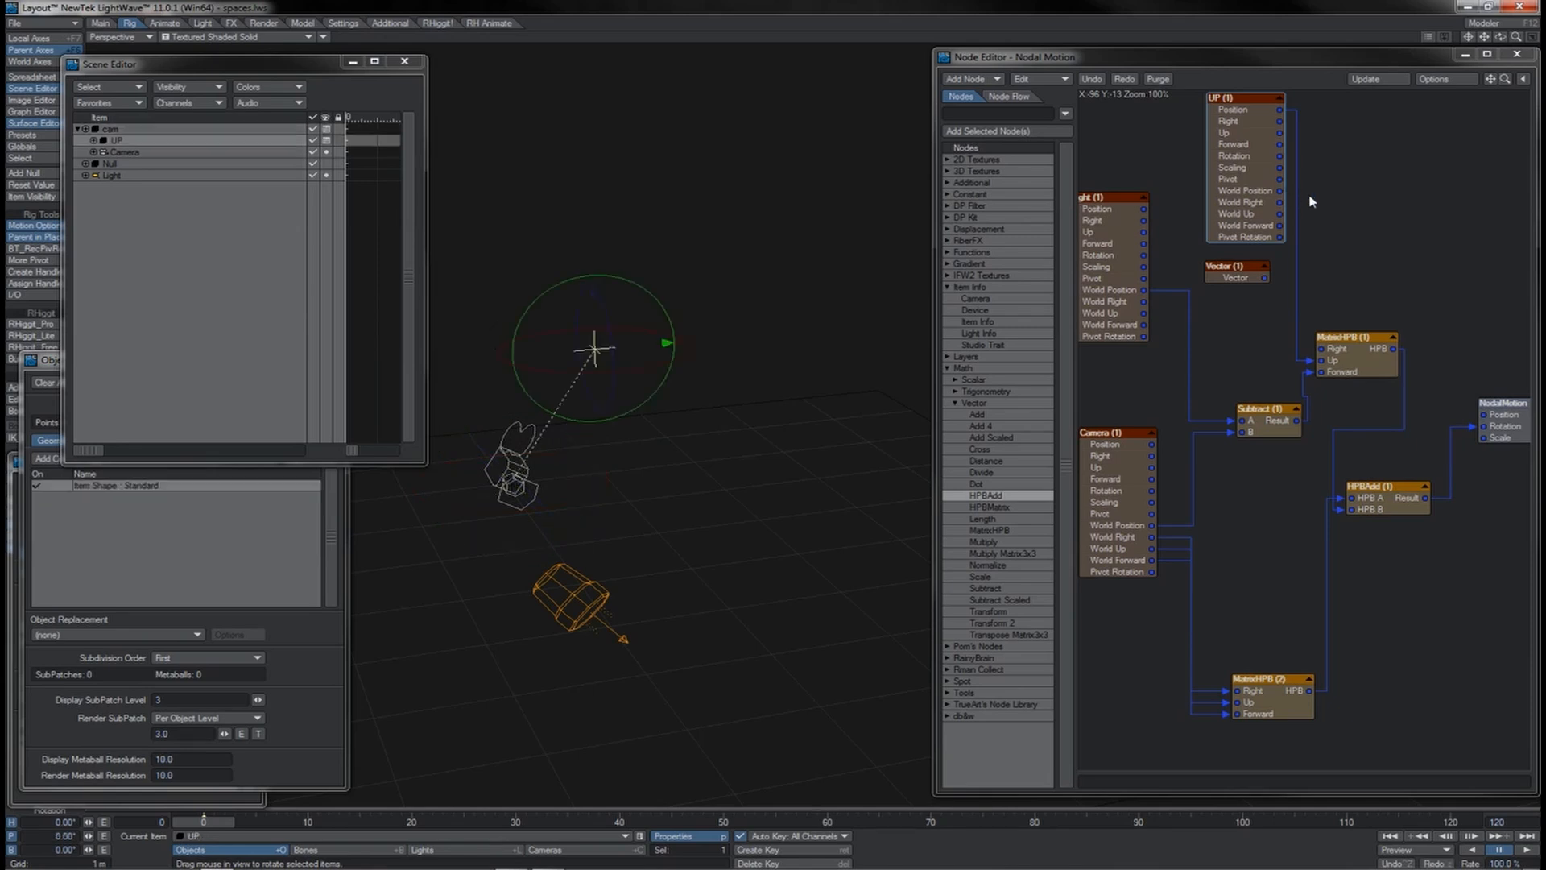
pyautogui.moveTo(1280, 191); pyautogui.dragTo(1321, 361)
pyautogui.press('t')
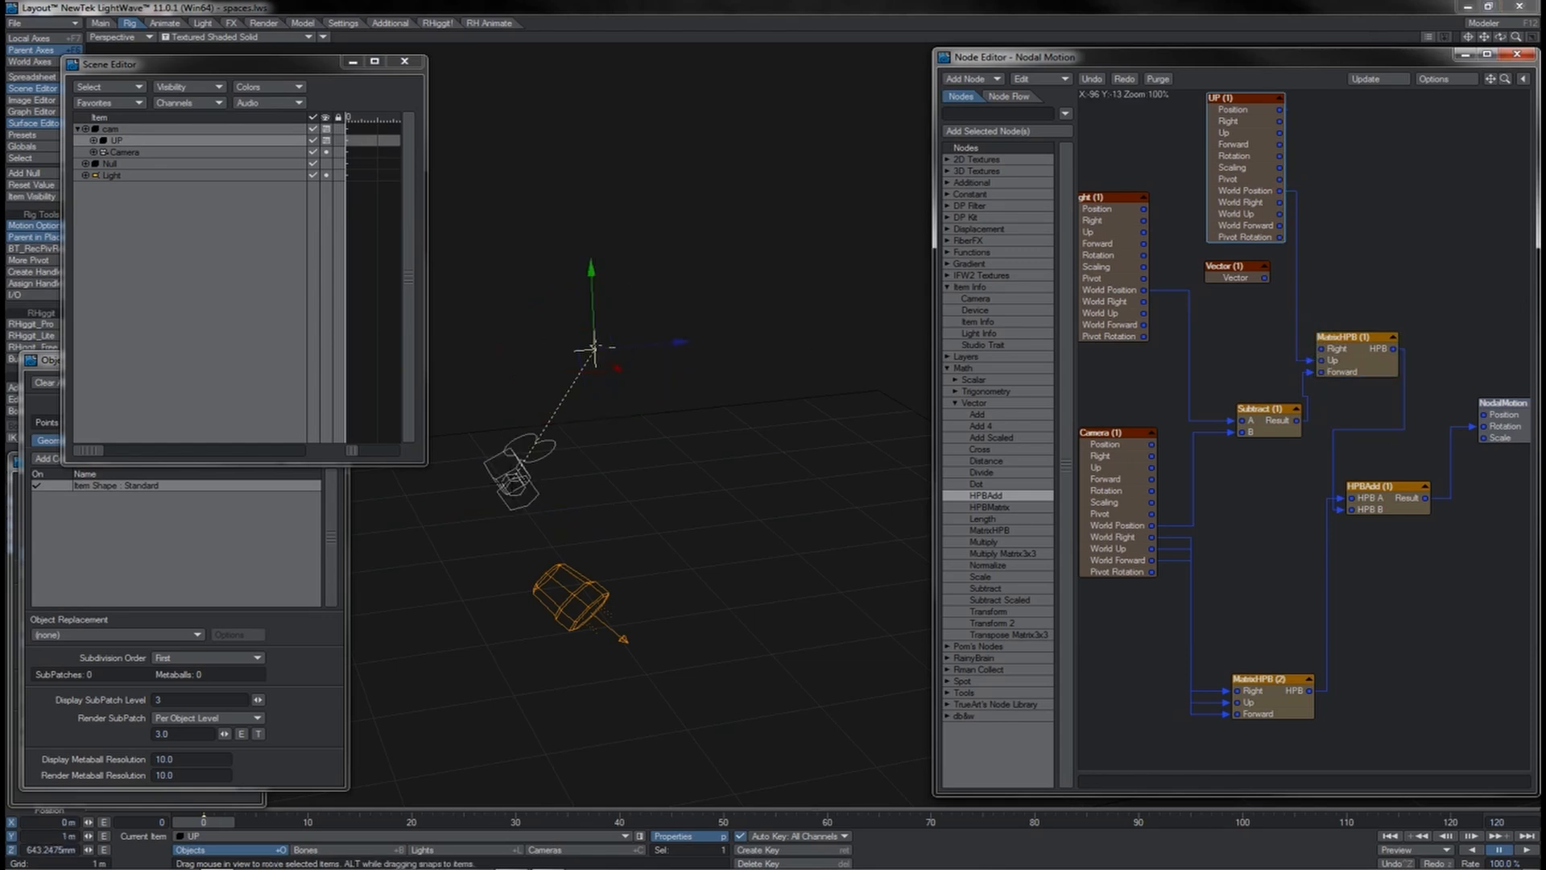
# Step: Open the UP null's Motion Options and move the null to Y 1.5788 m, Z 884.5273 mm
pyautogui.press('m')
pyautogui.moveTo(594, 347); pyautogui.dragTo(684, 392)
pyautogui.moveTo(684, 312); pyautogui.dragTo(684, 463)
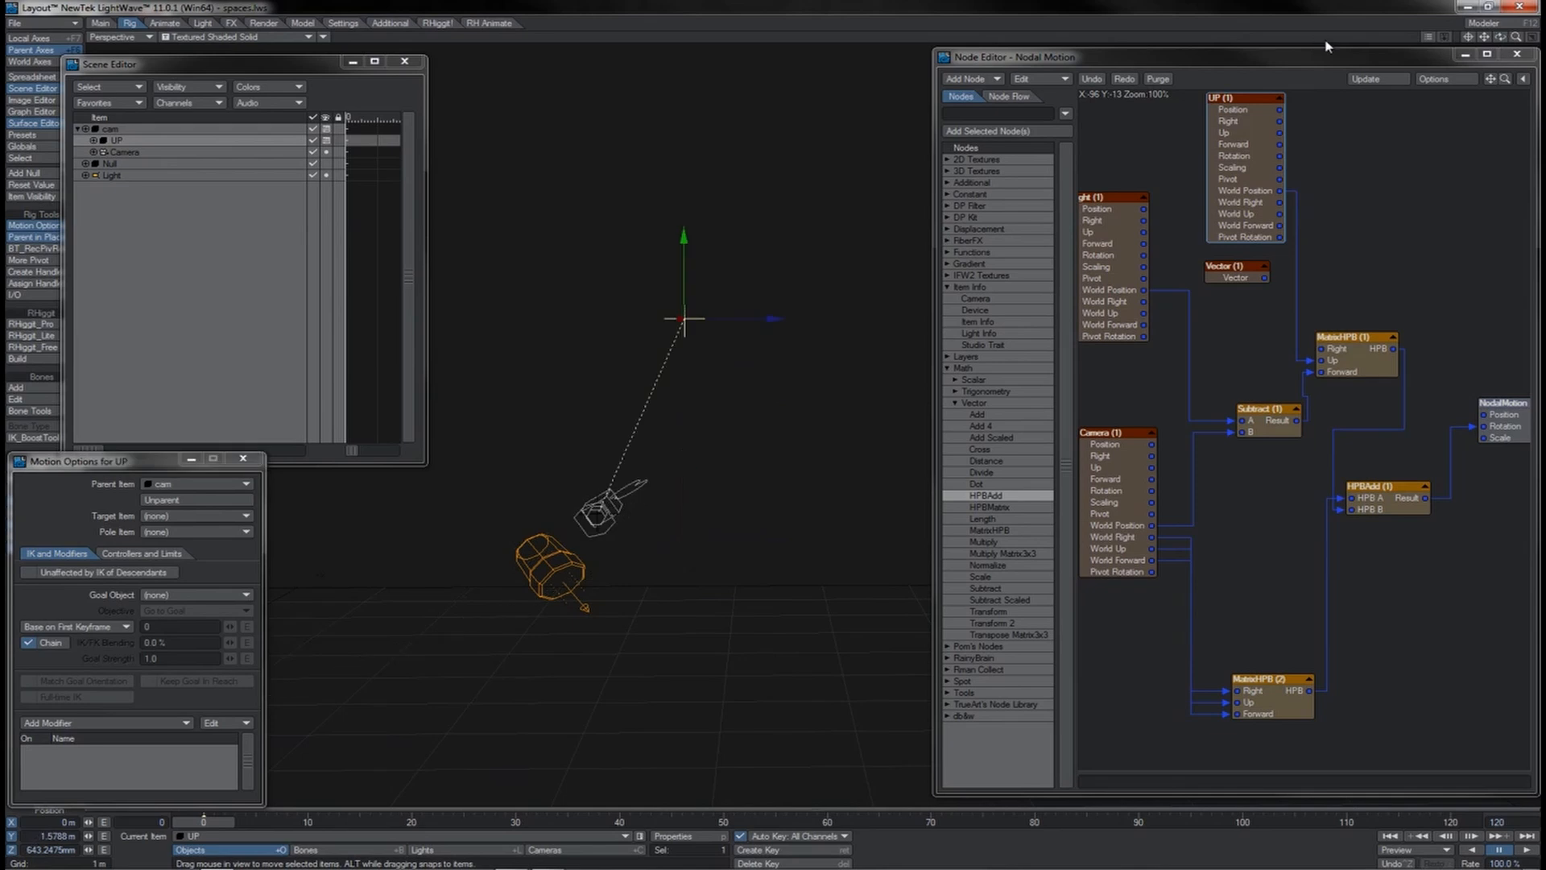
pyautogui.moveTo(1500, 38); pyautogui.dragTo(1445, 67)
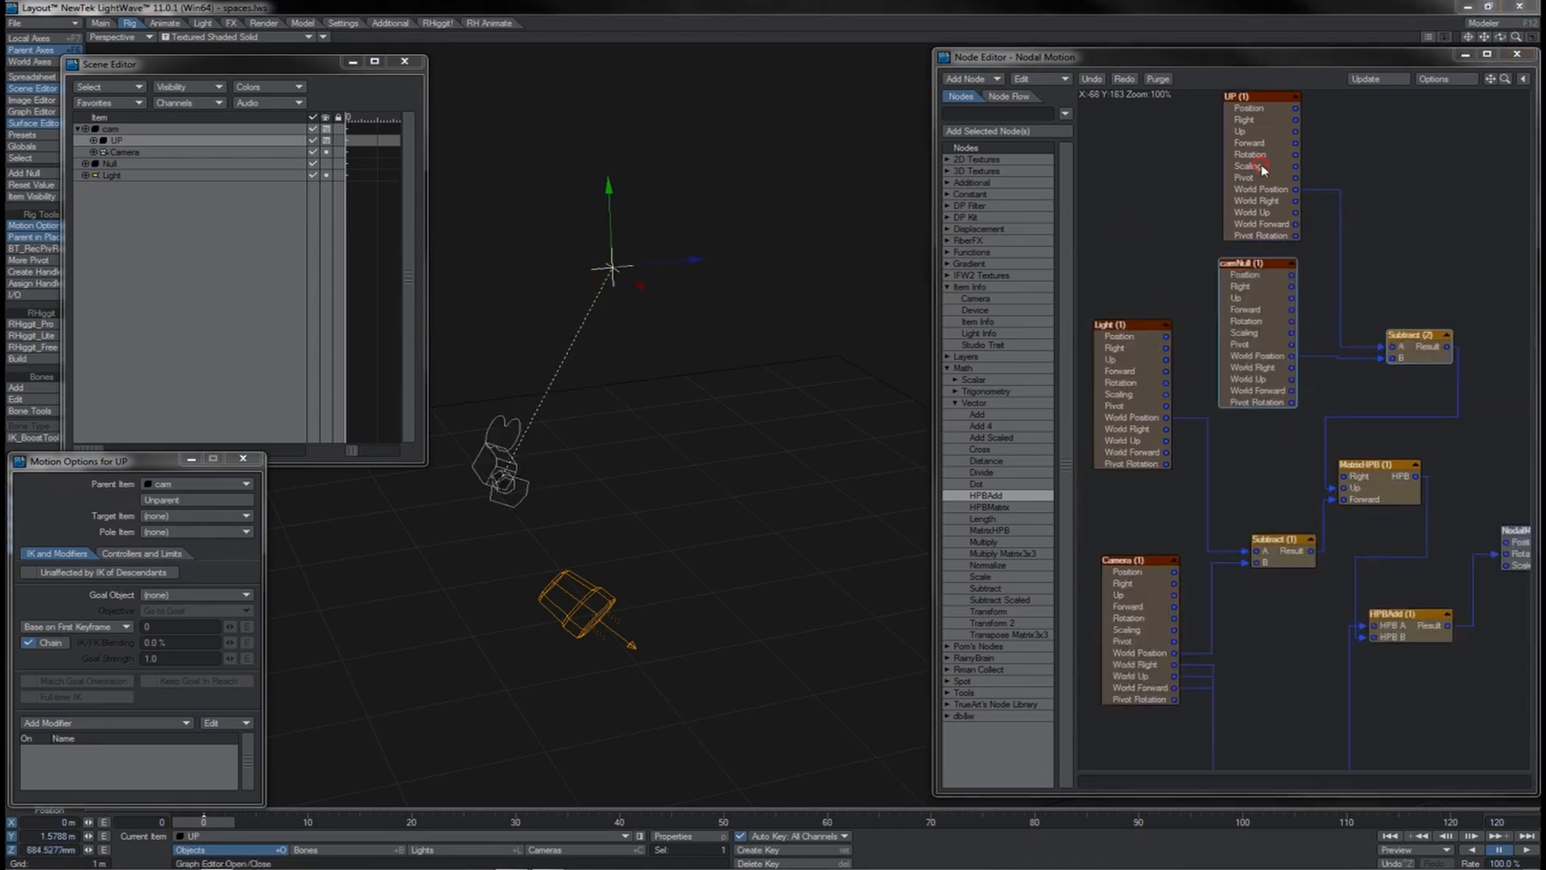
# Step: Tidy the UP (1), camNull (1) and Subtract (2) nodes into a compact group
pyautogui.moveTo(1262, 164); pyautogui.dragTo(1258, 168)
pyautogui.moveTo(1278, 321); pyautogui.dragTo(1273, 327)
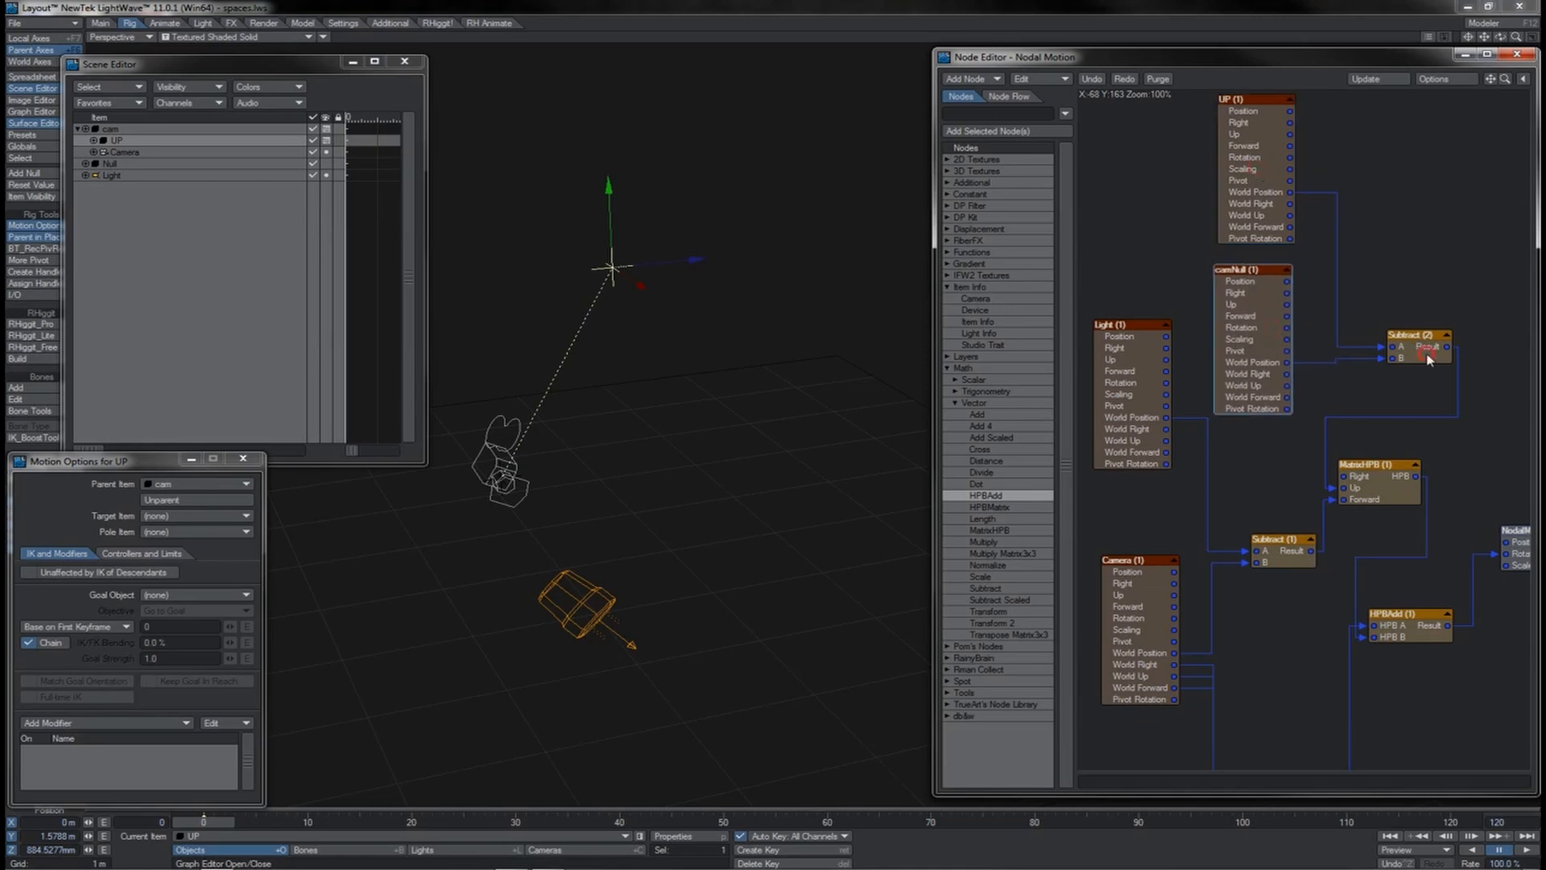
pyautogui.moveTo(1429, 360); pyautogui.dragTo(1400, 337)
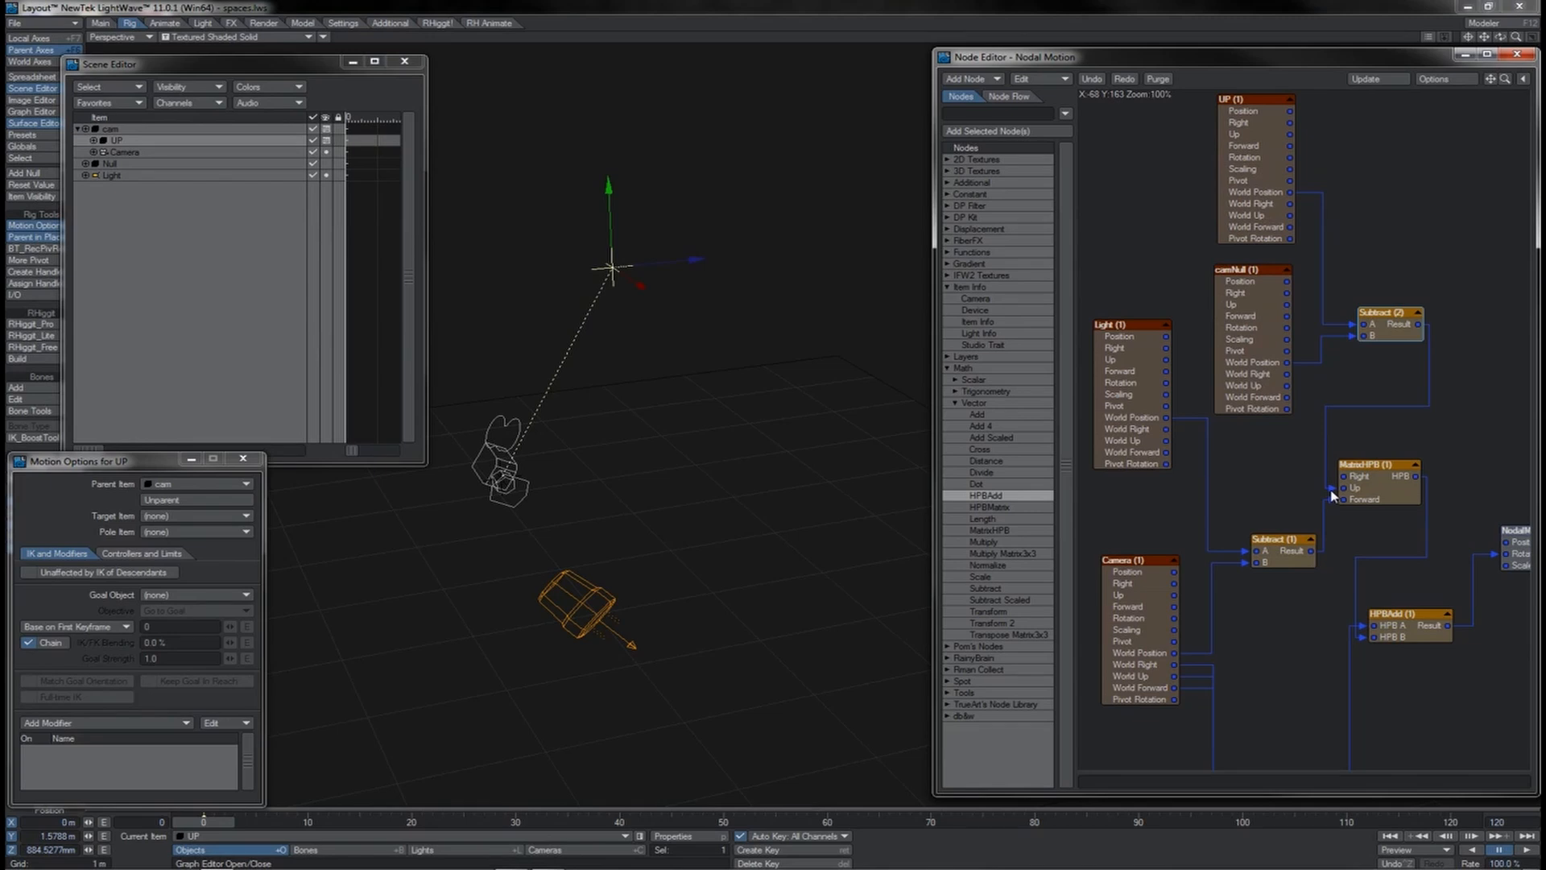
# Step: Move the UP null to X −915.153 mm, Y 2.048 m, Z 354.6457 mm to test the subtracted up vector
pyautogui.moveTo(1331, 489); pyautogui.dragTo(1341, 499)
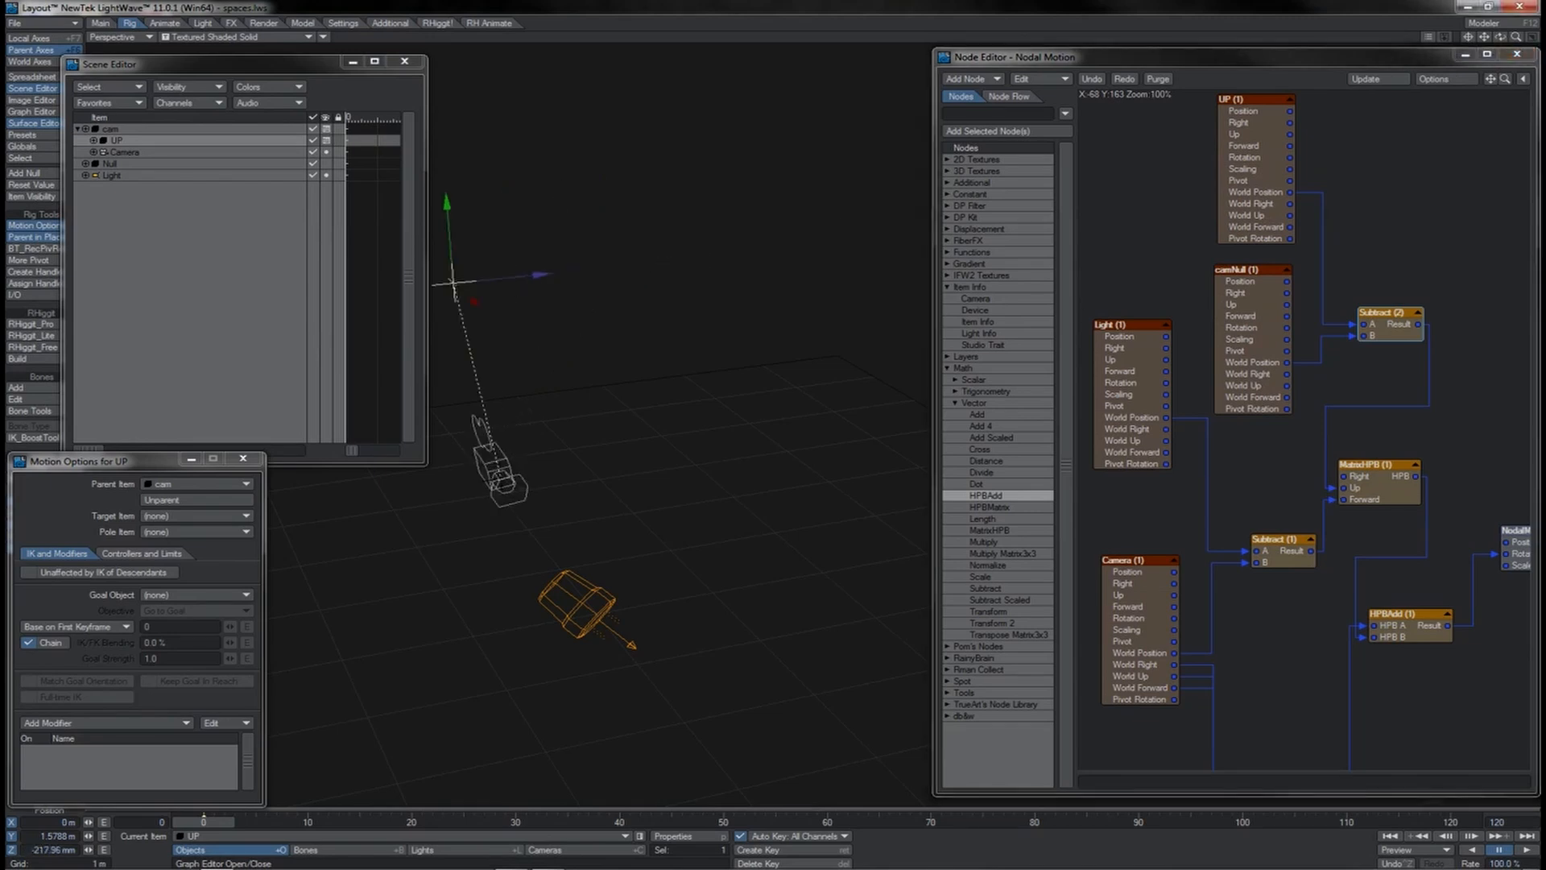
pyautogui.moveTo(293, 313); pyautogui.dragTo(627, 342)
pyautogui.hotkey('ctrl', 'z')
# Step: Rotate the cam null to heading 68.10°, pitch −14.10° and bank 10.70° to test the Camera's orientation
pyautogui.click(228, 132)
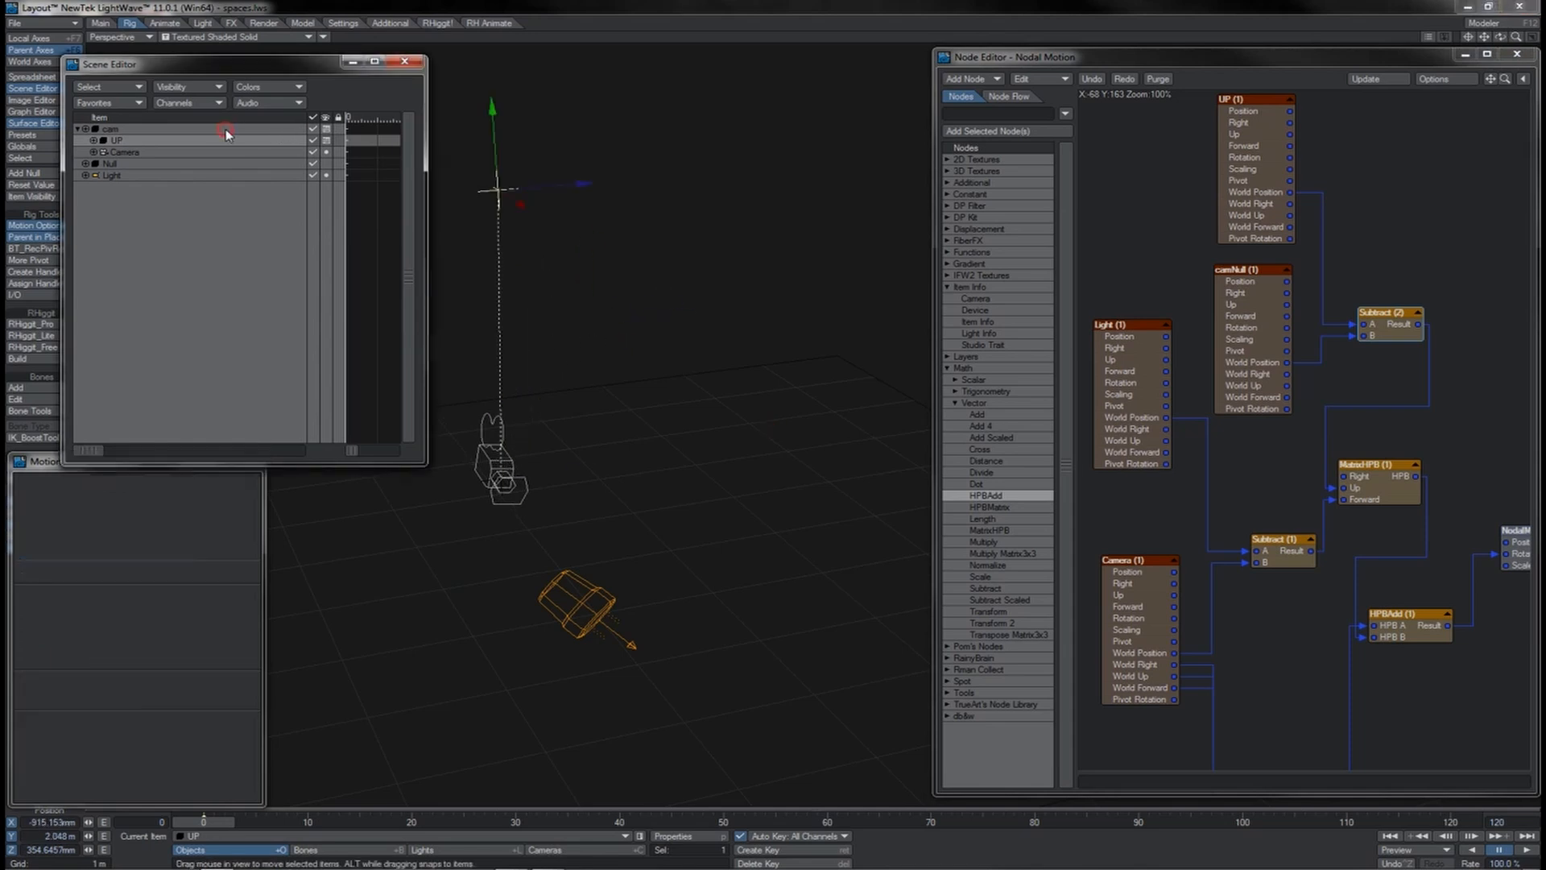
pyautogui.press('y')
pyautogui.moveTo(573, 467); pyautogui.dragTo(774, 427)
pyautogui.moveTo(662, 470); pyautogui.dragTo(830, 471)
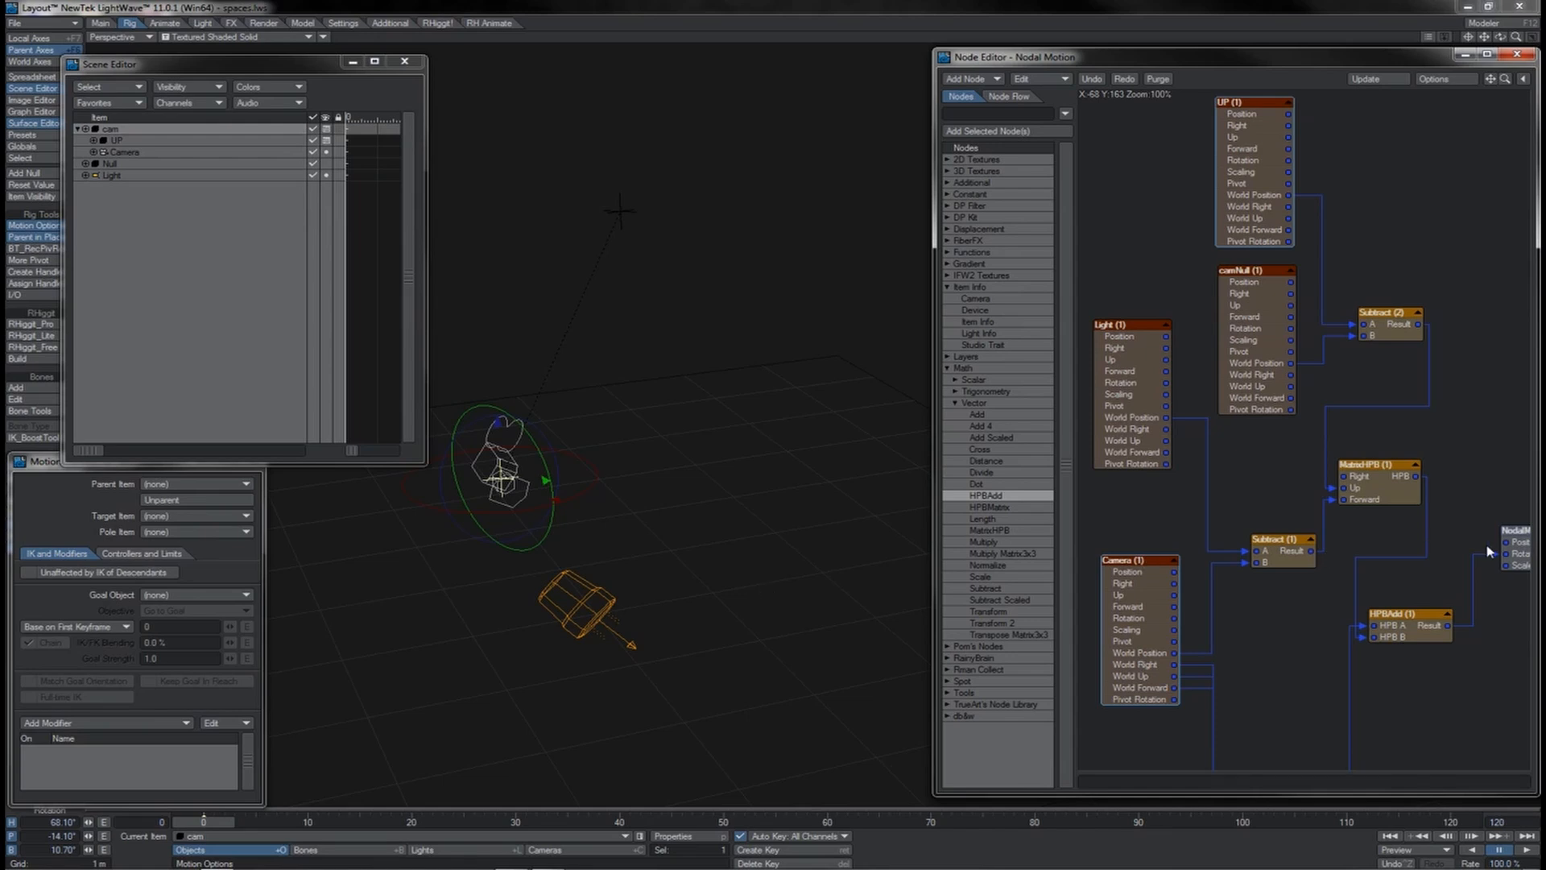
# Step: Rearrange the NodalMotion, Subtract (1), HPBAdd (1), Camera (1) and MatrixHPB (2) nodes into a tighter layout
pyautogui.moveTo(1511, 551); pyautogui.dragTo(1516, 542)
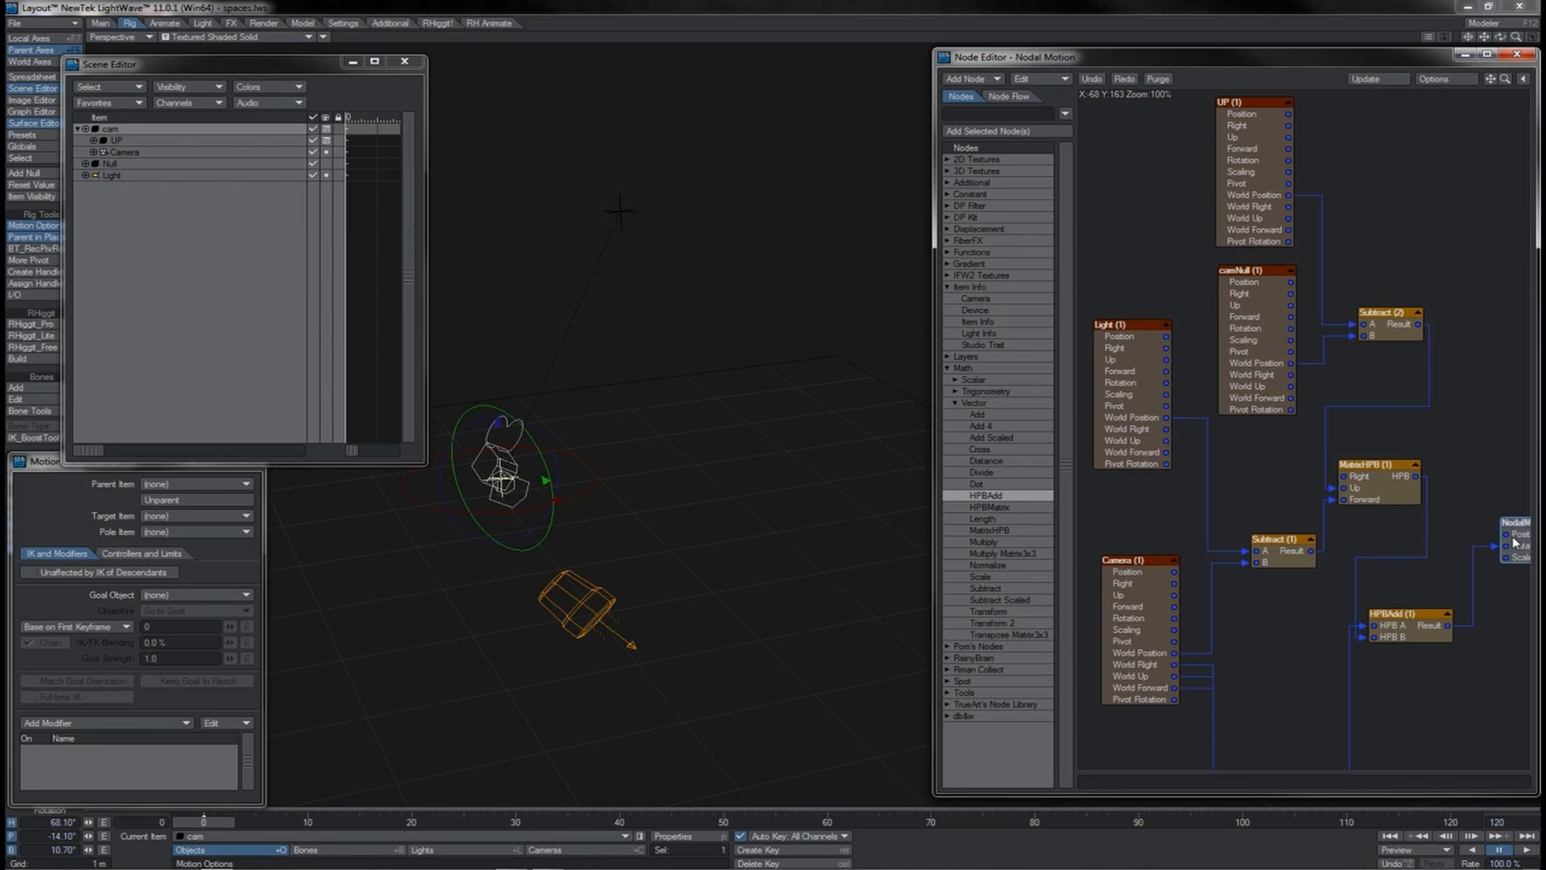
pyautogui.moveTo(1267, 553); pyautogui.dragTo(1269, 529)
pyautogui.moveTo(1416, 602); pyautogui.dragTo(1134, 669)
pyautogui.keyDown('alt'); pyautogui.moveTo(1390, 765); pyautogui.dragTo(1377, 717); pyautogui.keyUp('alt')
pyautogui.click(1377, 716)
pyautogui.moveTo(1301, 749); pyautogui.dragTo(1258, 561)
pyautogui.keyDown('alt'); pyautogui.moveTo(1259, 561); pyautogui.dragTo(1279, 654); pyautogui.keyUp('alt')
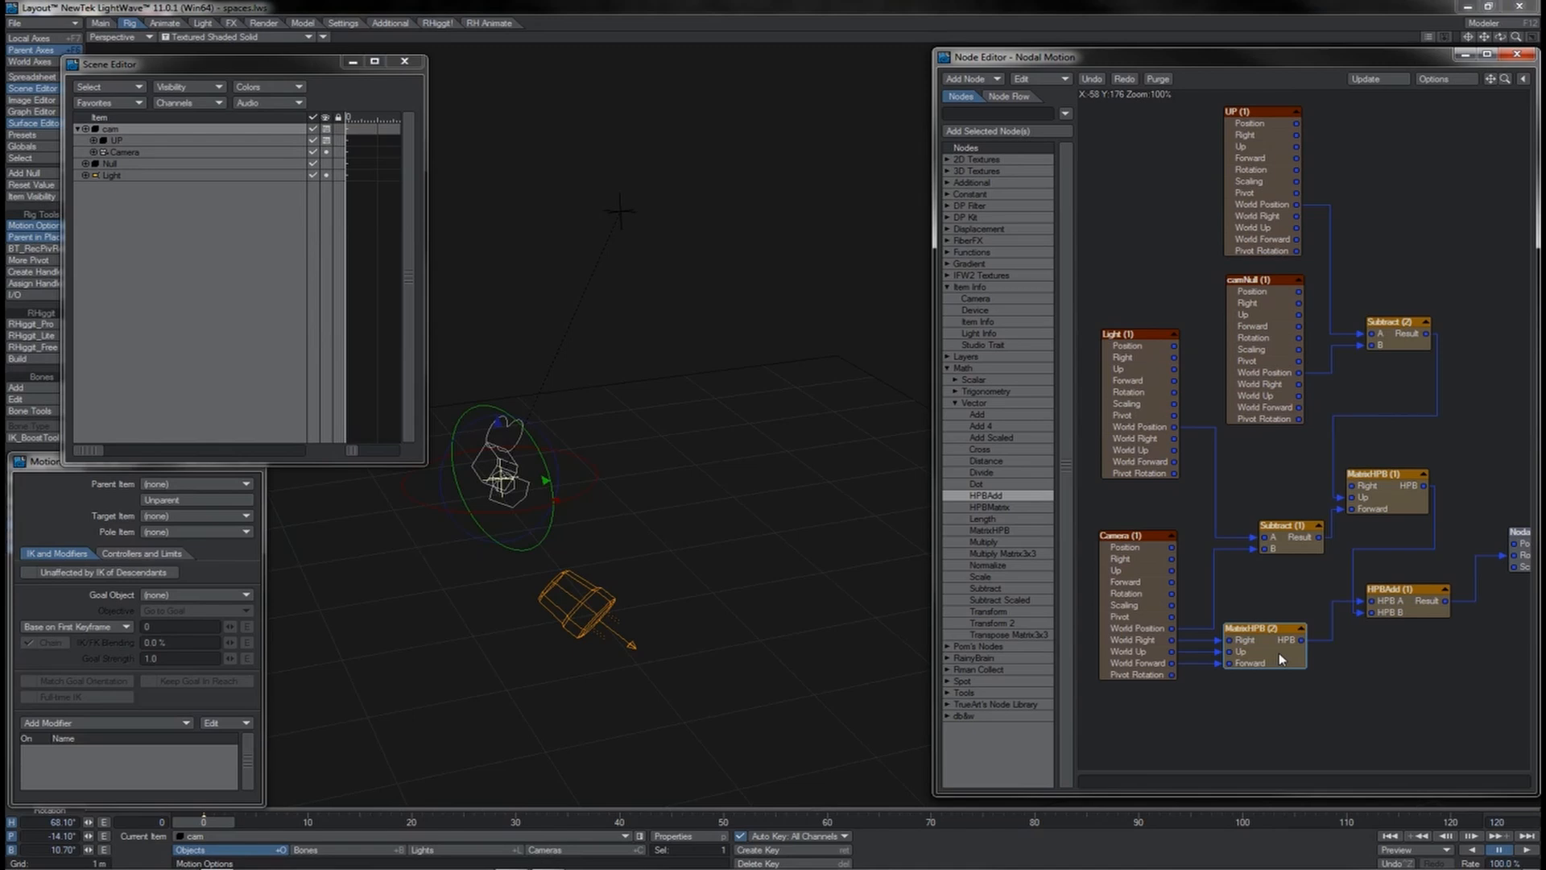
# Step: Shift the UP (1) and camNull (1) nodes down beside Subtract (2)
pyautogui.click(1395, 573)
pyautogui.moveTo(1270, 319); pyautogui.dragTo(1286, 347)
pyautogui.moveTo(1427, 333); pyautogui.dragTo(1467, 435)
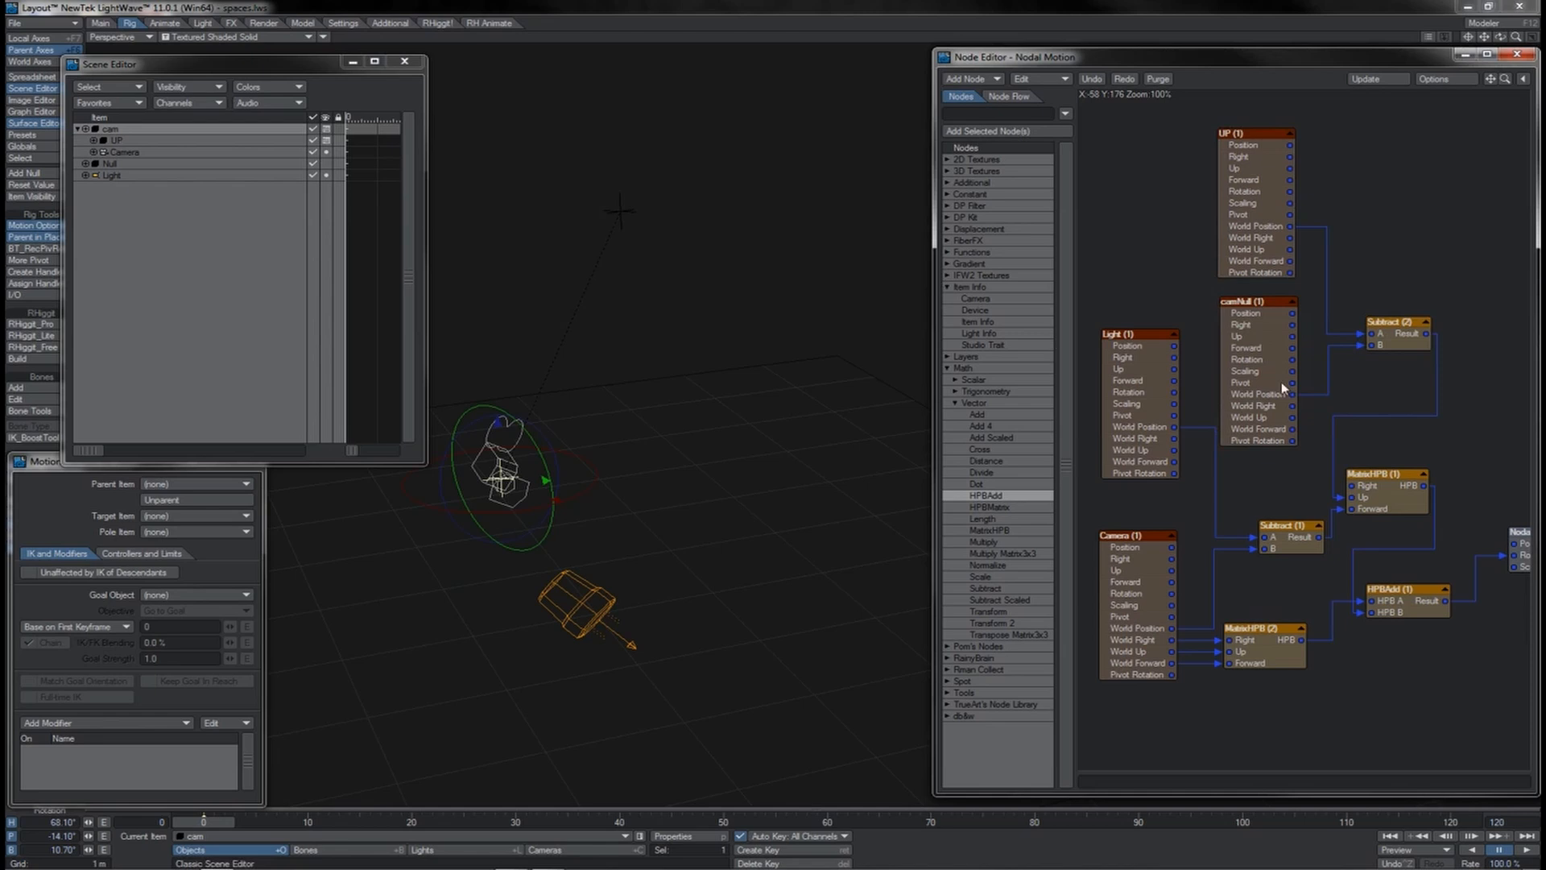
pyautogui.moveTo(1259, 365); pyautogui.dragTo(1253, 368)
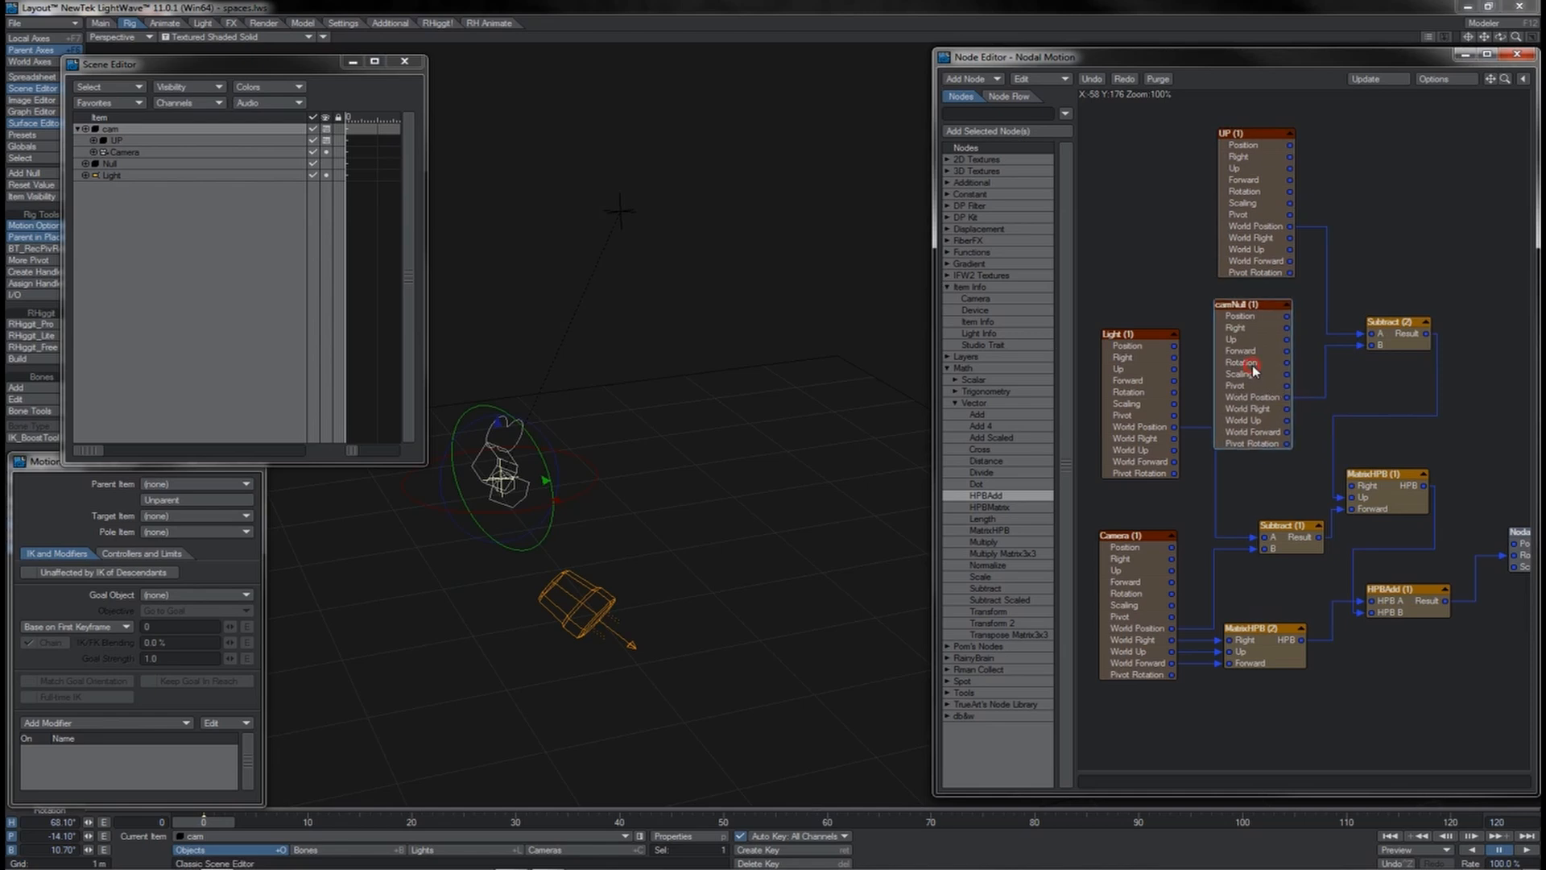
# Step: Nudge the camNull (1) node beside Light (1) and move the NodalMotion output node closer to the HPBAdd (1) node
pyautogui.moveTo(1254, 365); pyautogui.dragTo(1256, 363)
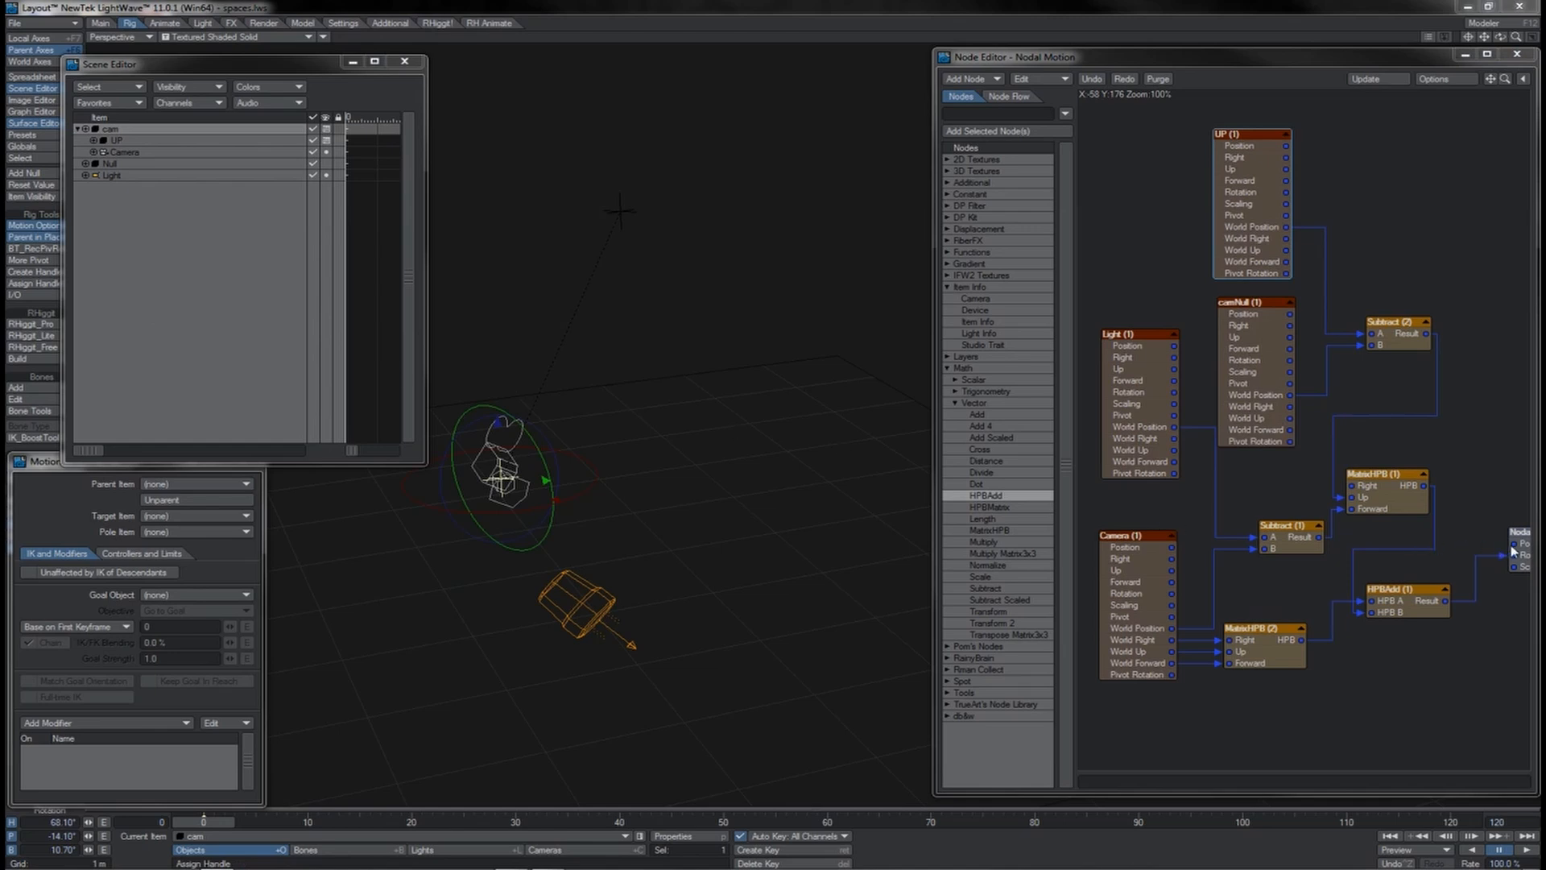
pyautogui.moveTo(1525, 551); pyautogui.dragTo(1471, 438)
pyautogui.moveTo(1474, 449); pyautogui.dragTo(1469, 498)
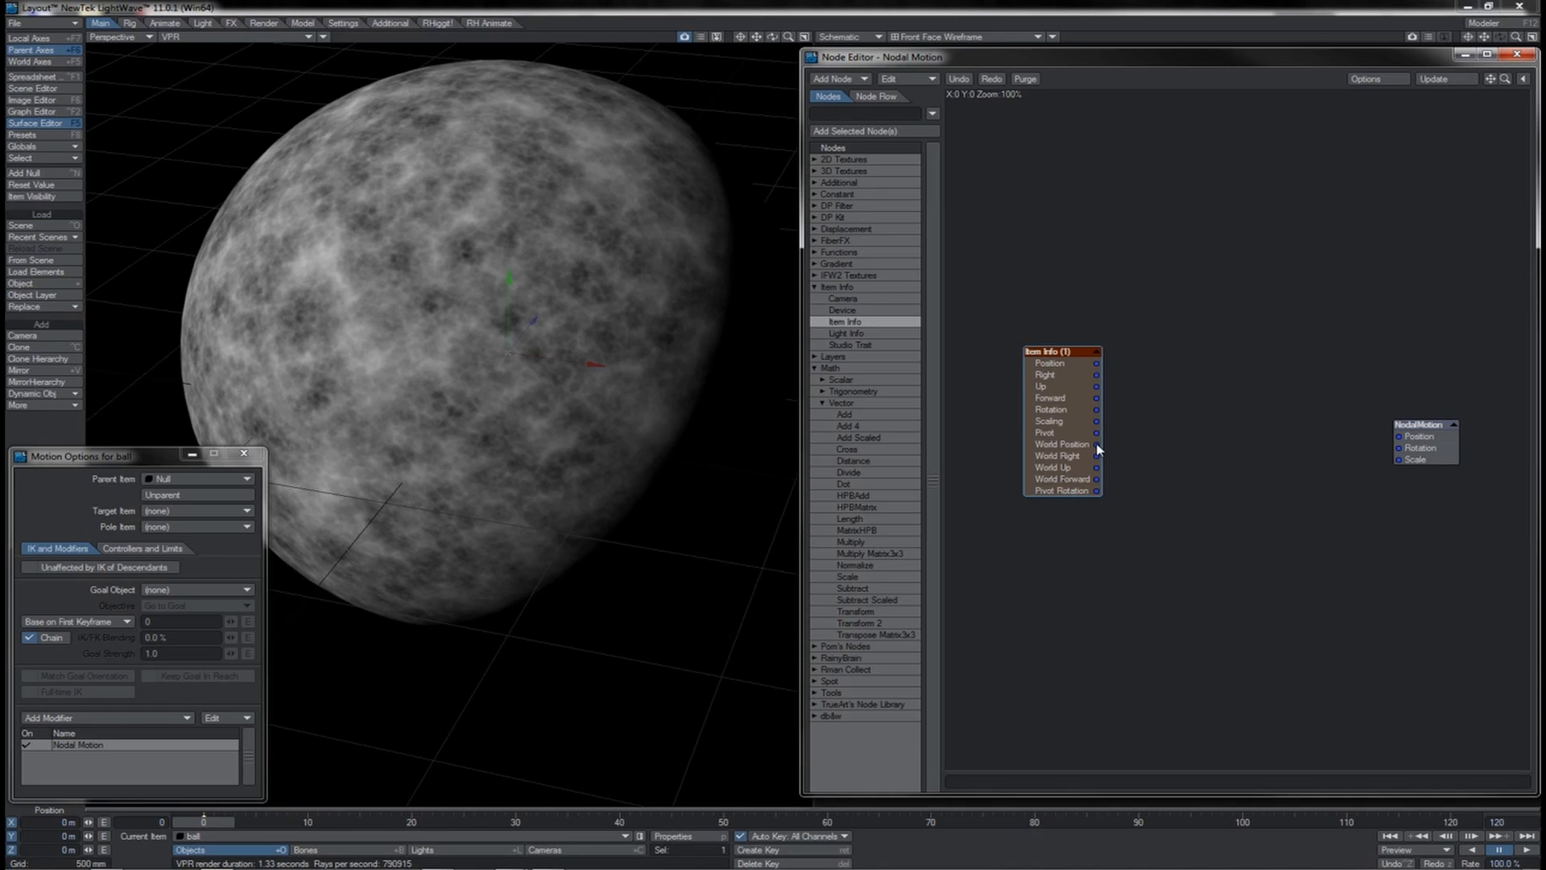
# Step: Open the displacement node network from the ball's deformation properties and shift the Displacement node toward the middle of the workspace
pyautogui.moveTo(1096, 445); pyautogui.dragTo(1167, 435)
pyautogui.click(672, 836)
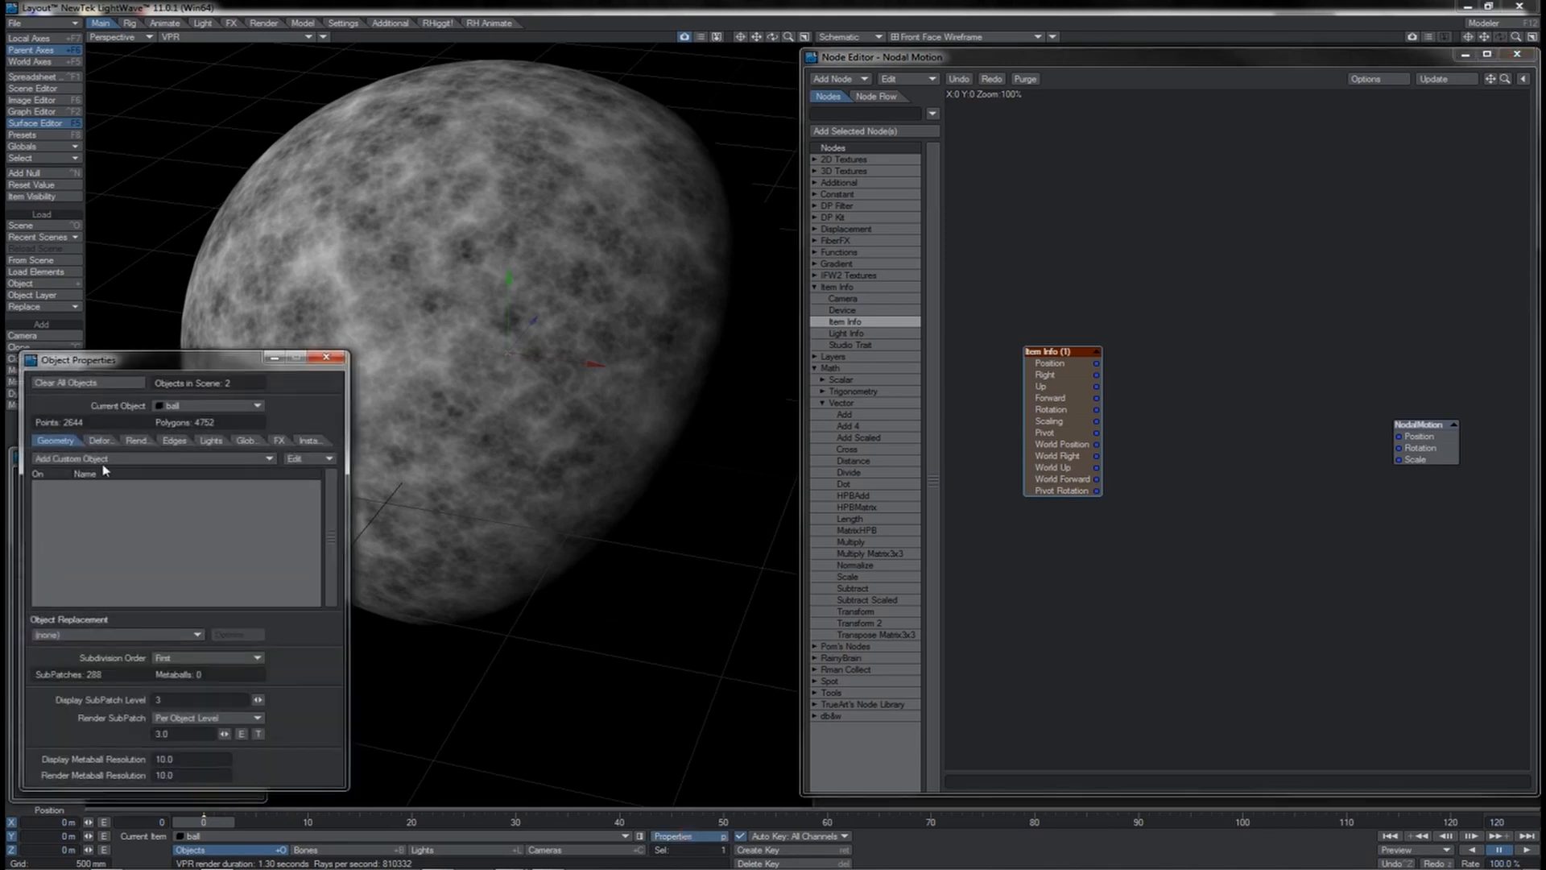
pyautogui.click(99, 441)
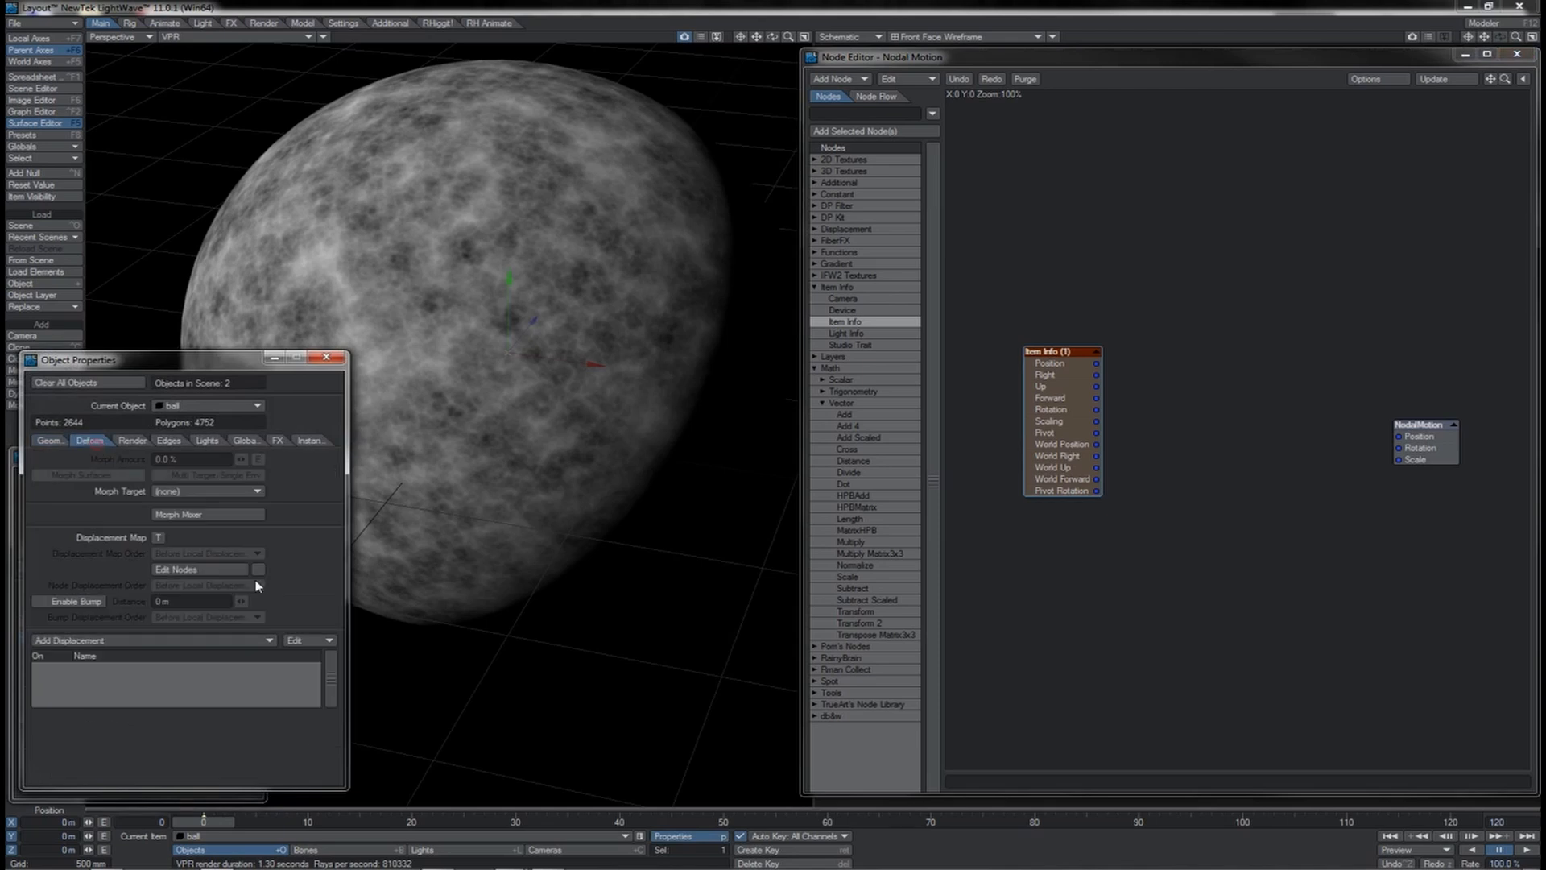
pyautogui.click(211, 569)
pyautogui.moveTo(1498, 430); pyautogui.dragTo(1421, 454)
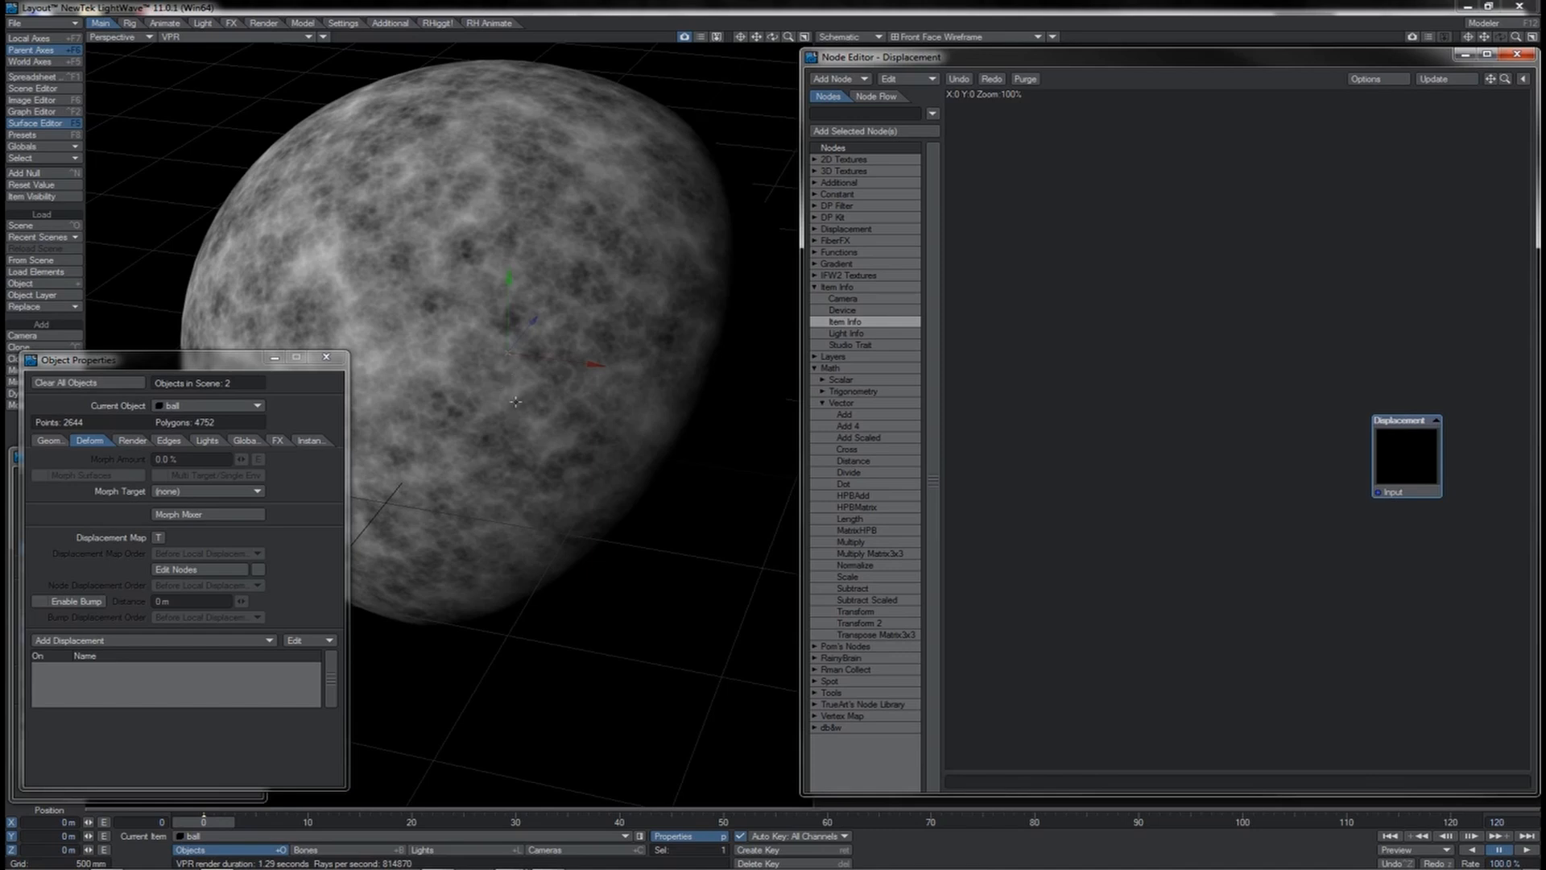
pyautogui.moveTo(1397, 439); pyautogui.dragTo(1374, 411)
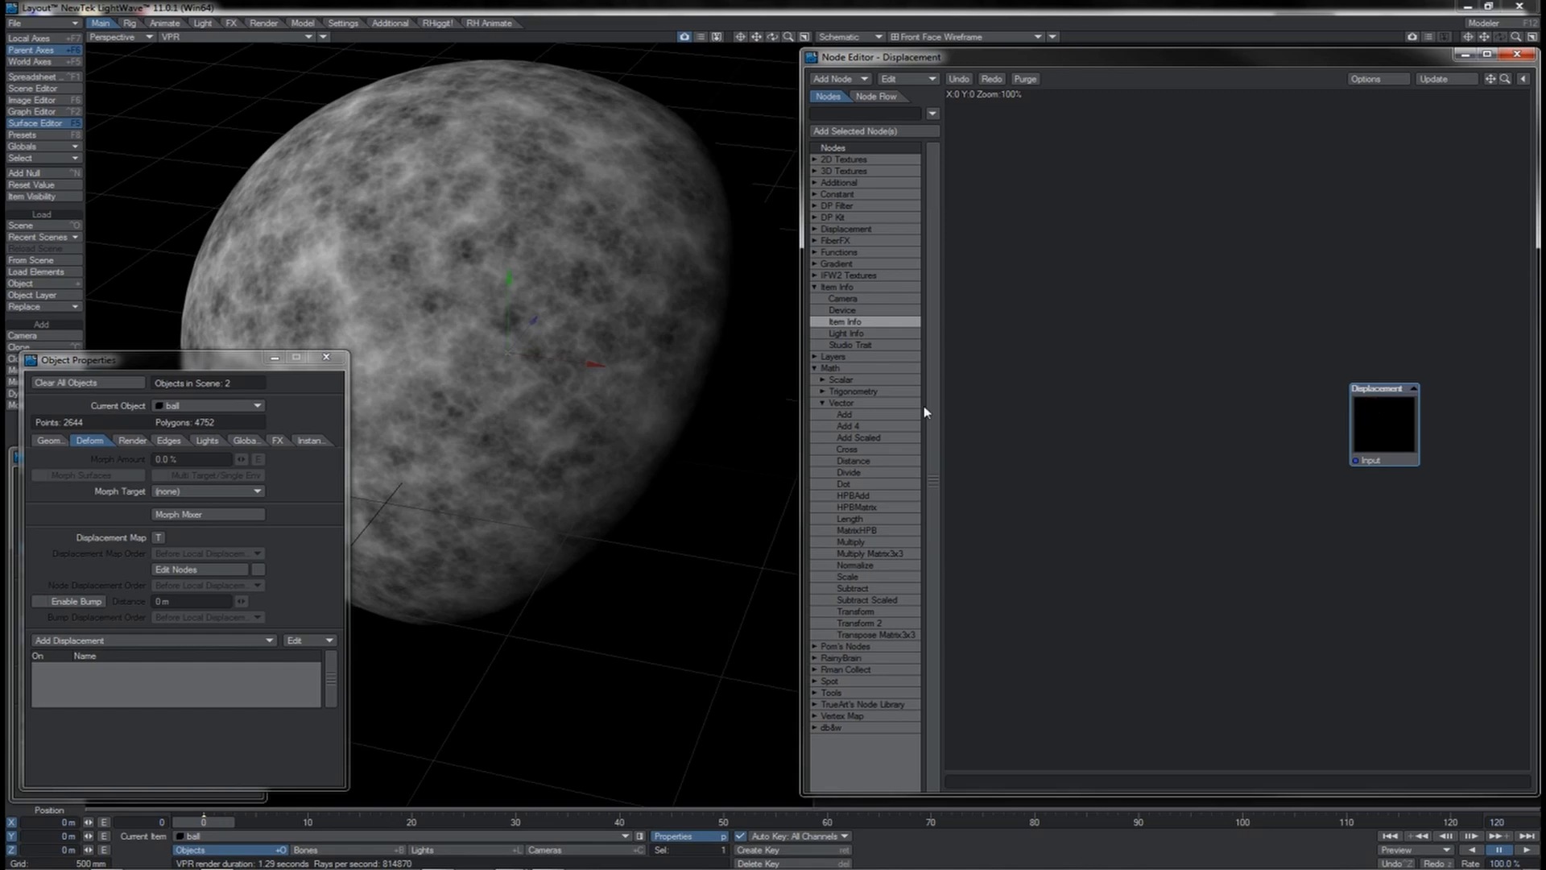
# Step: Open the Node Image Filter network from the processing effects, space Render Buffer (1) away from ImageFilter, and move the Effects window off the sphere
pyautogui.hotkey('ctrl', 'F8')
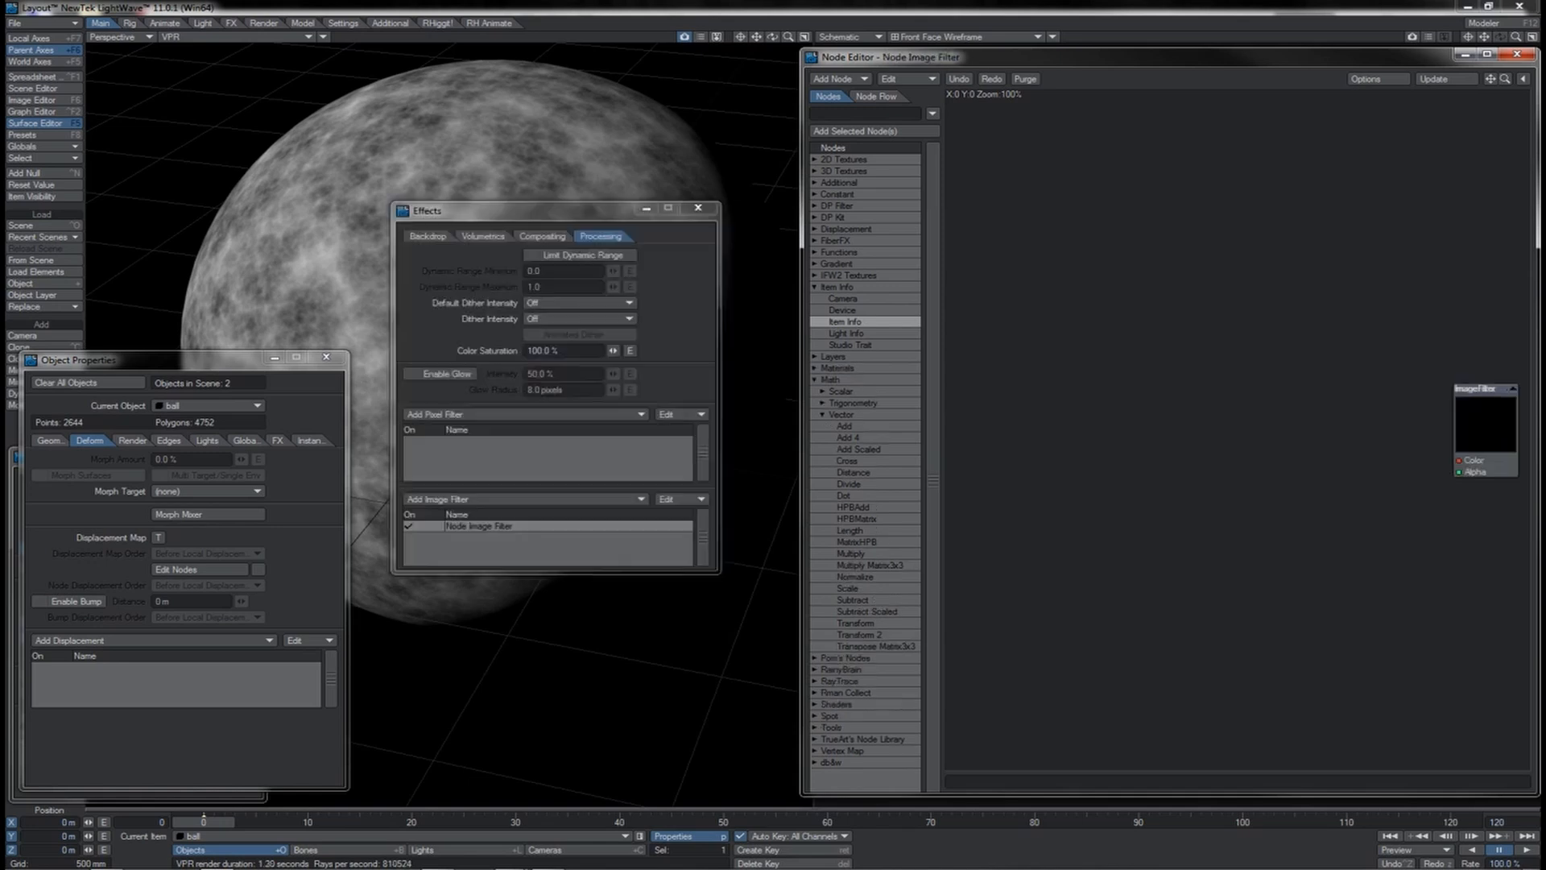
pyautogui.doubleClick(471, 526)
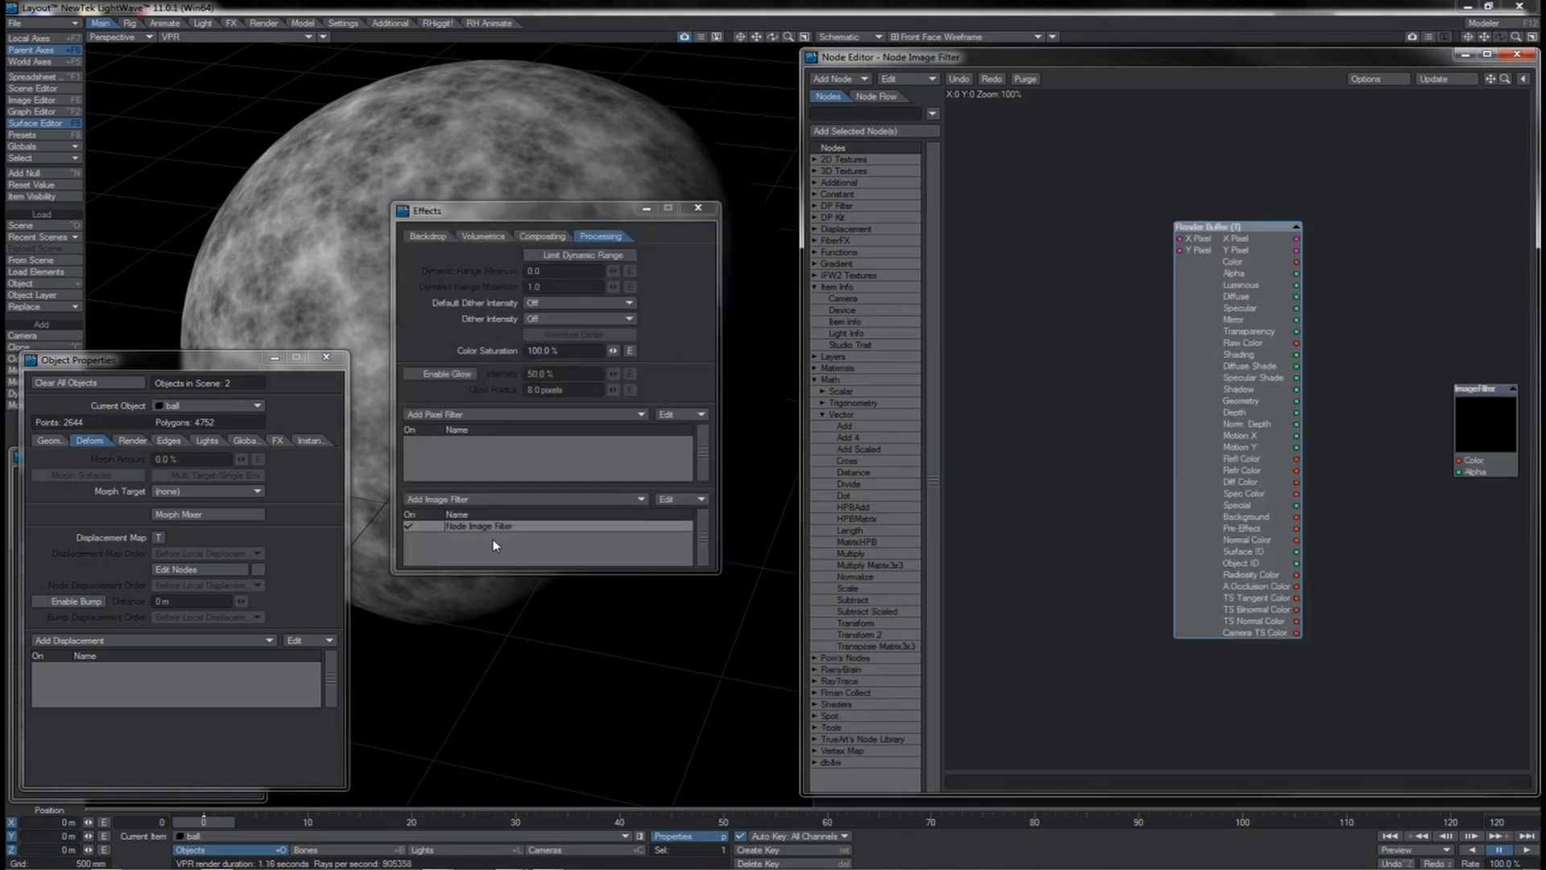
pyautogui.moveTo(1296, 266); pyautogui.dragTo(1134, 243)
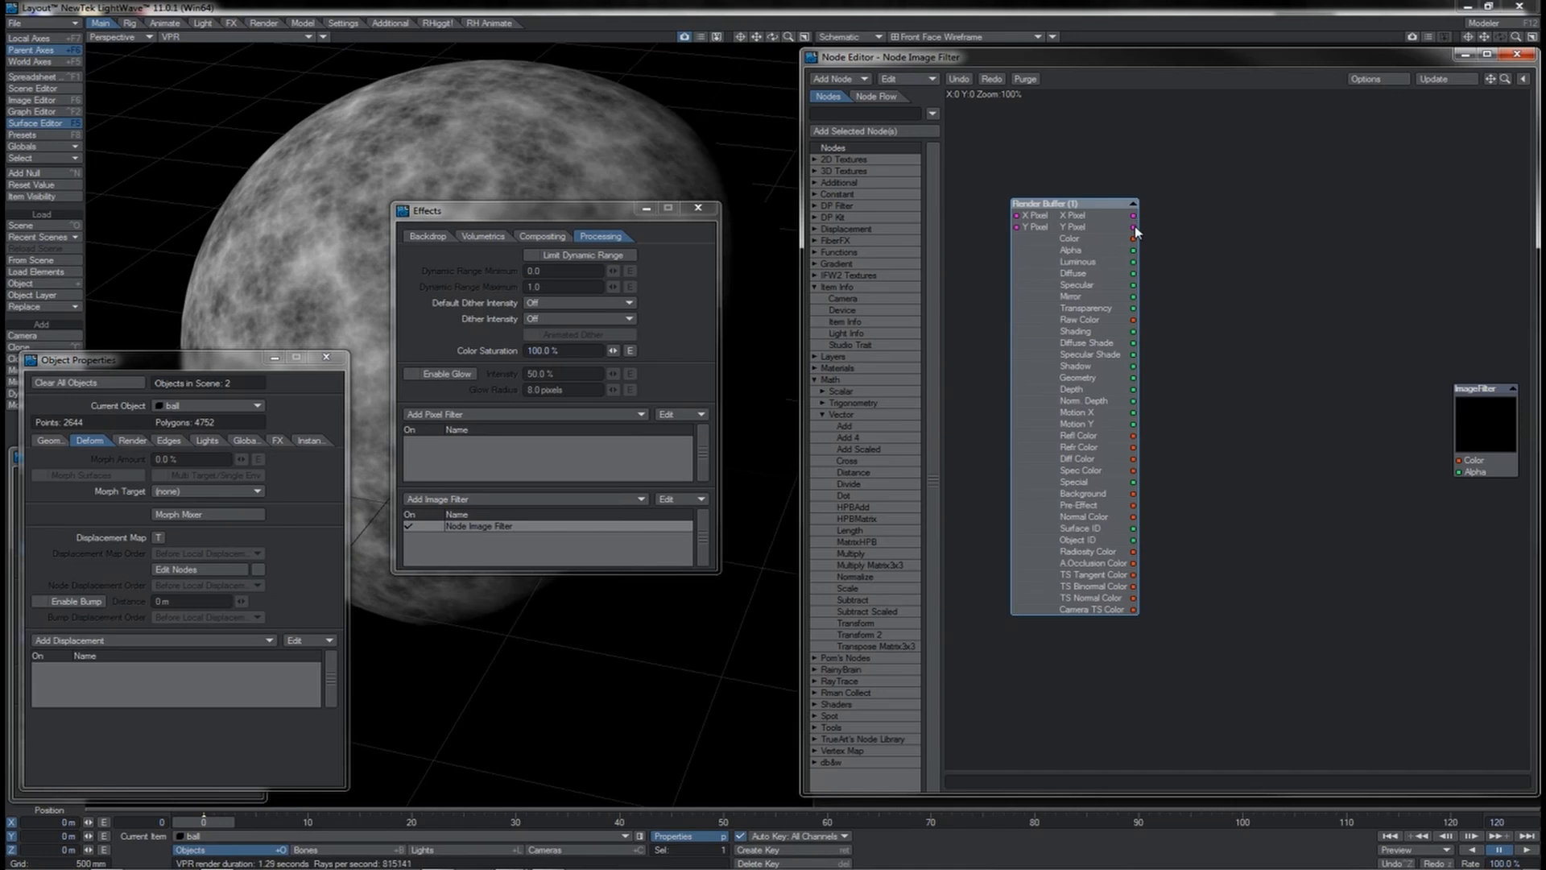
pyautogui.moveTo(1135, 412); pyautogui.dragTo(1187, 420)
pyautogui.moveTo(500, 213); pyautogui.dragTo(567, 434)
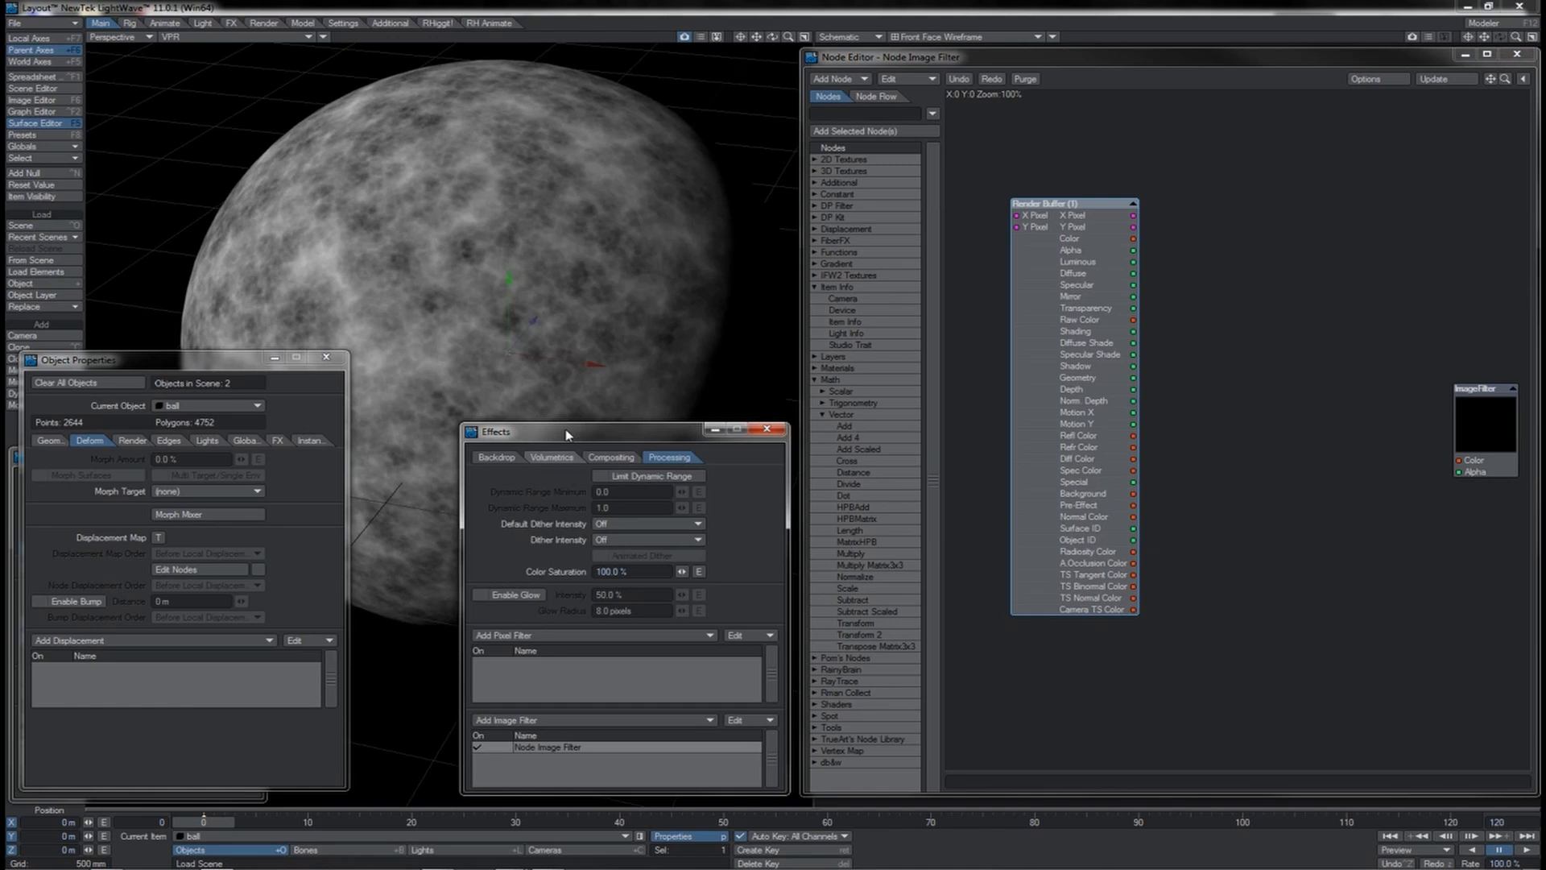